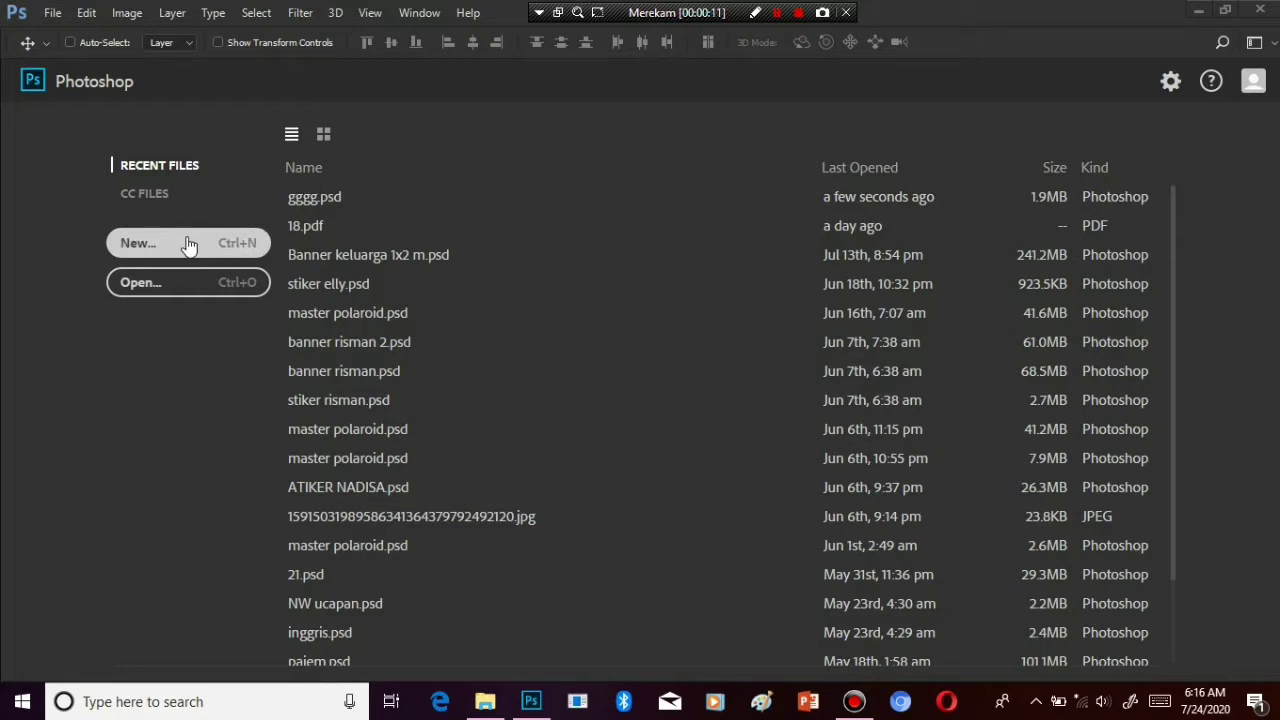
Start a new document and name it 'Logo Simpel'
click(53, 13)
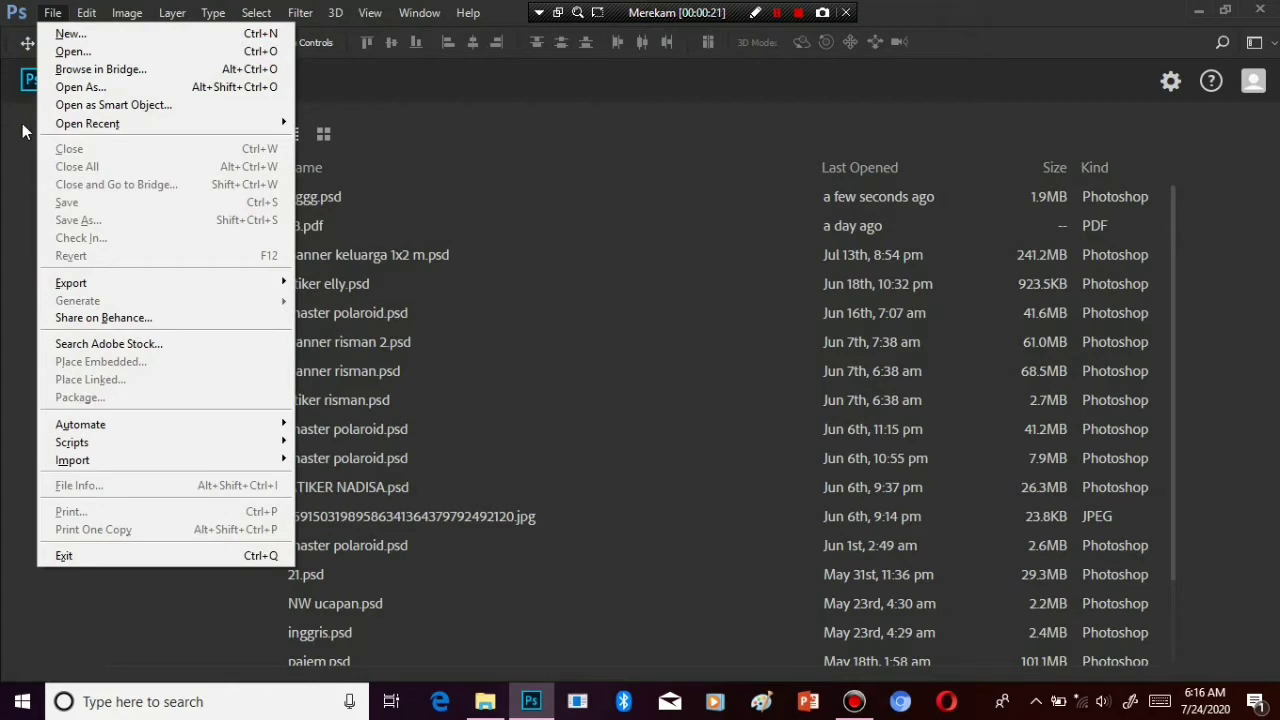
click(25, 130)
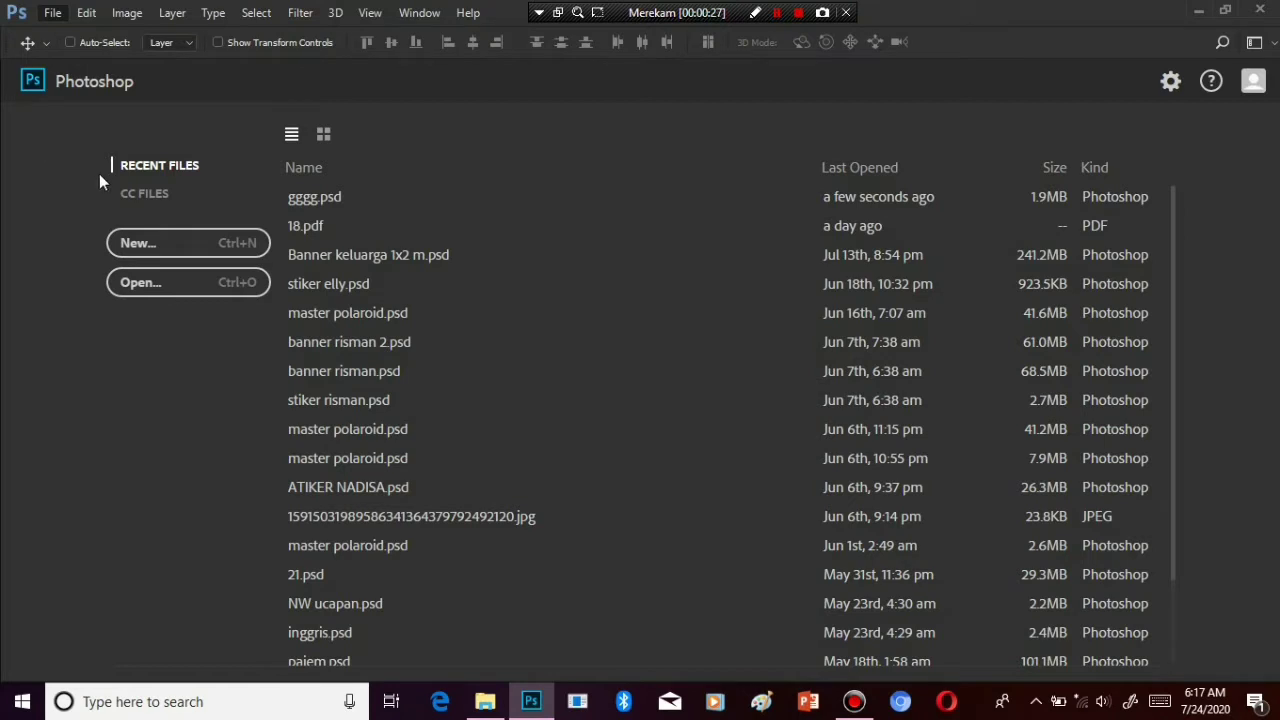
click(155, 246)
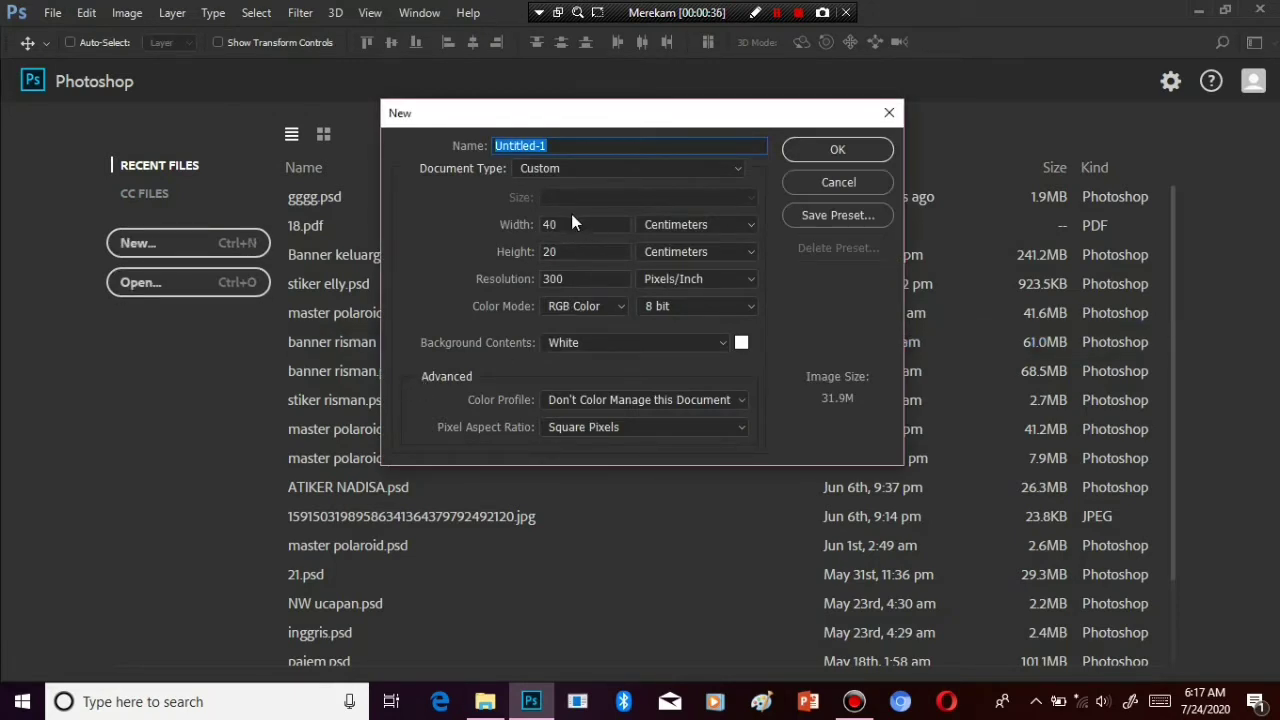
click(558, 145)
drag(520, 147, 548, 148)
key(ctrl+a)
key(BackSpace)
text(:og)
text(oS)
text(impel)
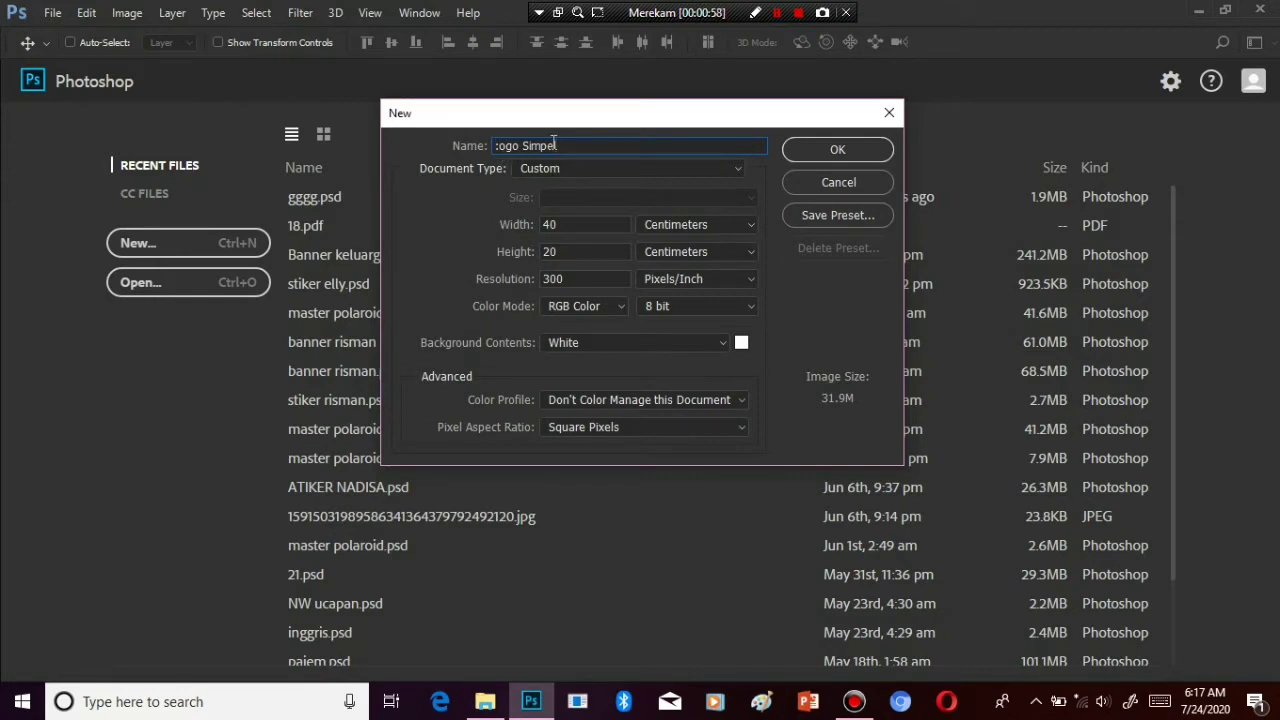
key(Home)
key(Delete)
text(L)
Set the width to 30 cm and create the 20 cm-high, 300 ppi document
click(528, 229)
text(30)
click(837, 150)
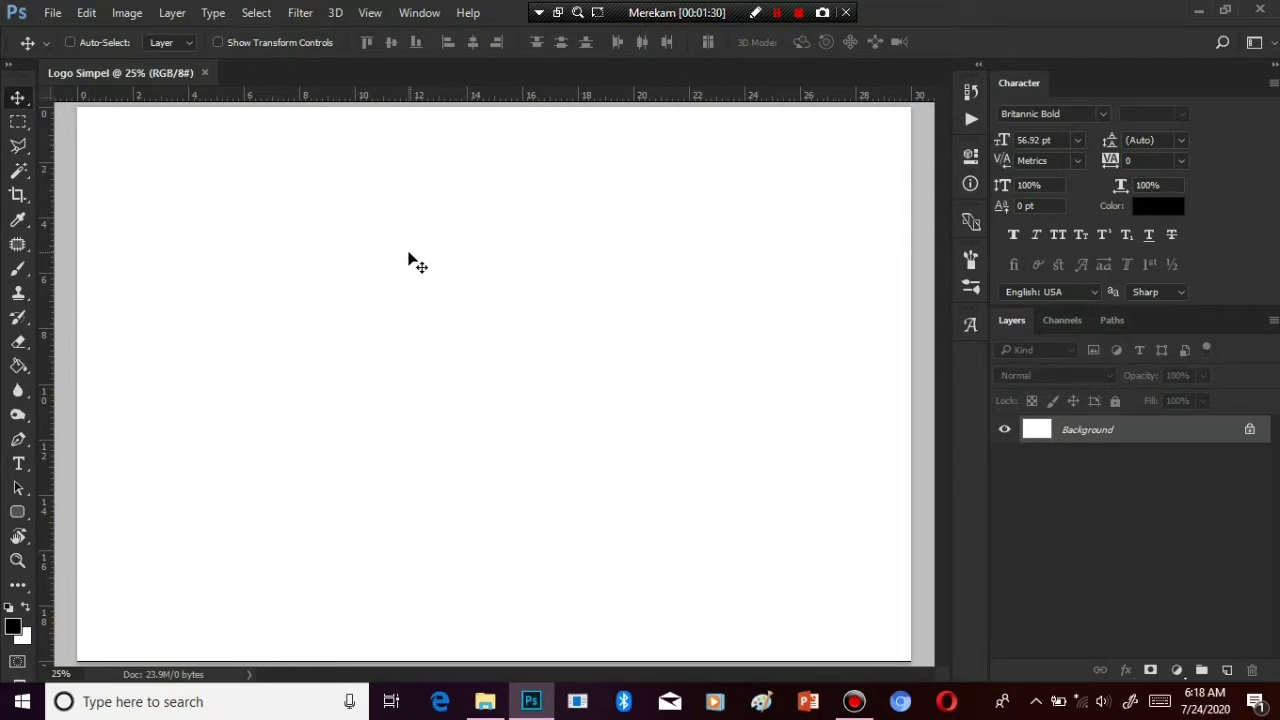
Zoom out so the whole blank Logo Simpel canvas fits in view
key(XF86AudioLowerVolume)
key(ctrl)
key(ctrl+minus)
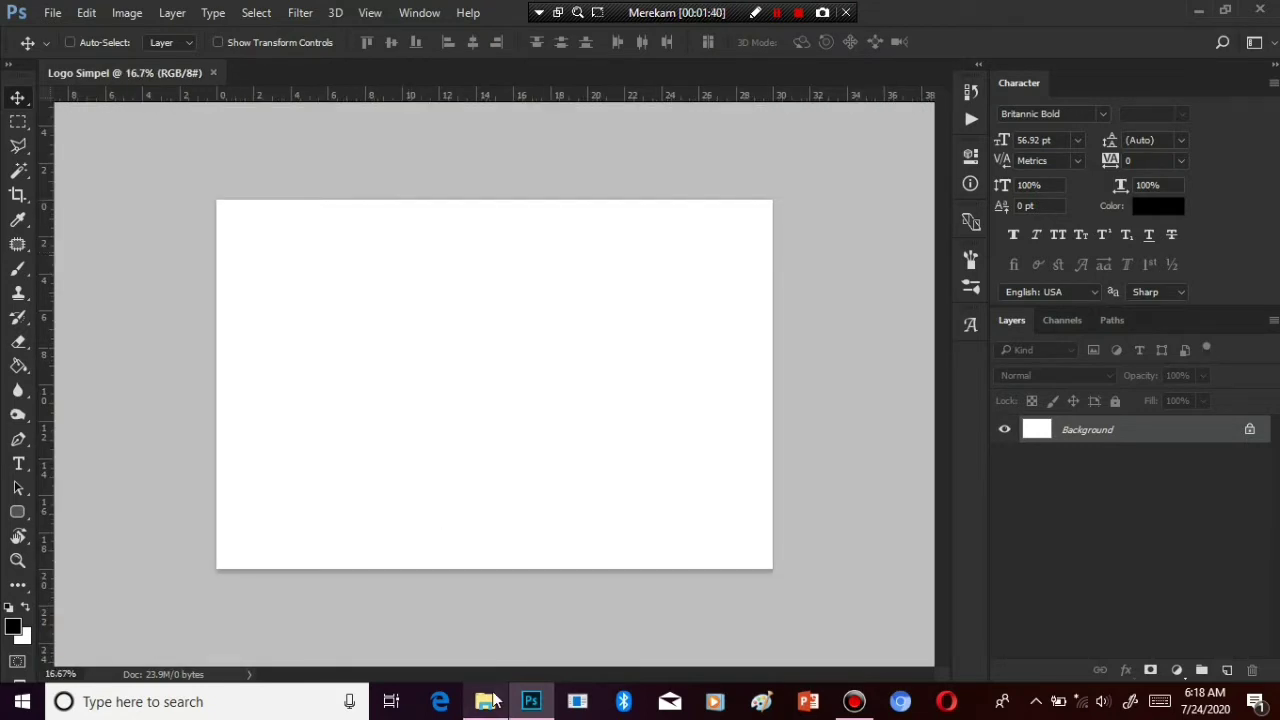
Preview the globe and Ntwo images in Bahan, then drag IMG-20200722-WA0017.jpg toward Photoshop
mouse_move(485, 701)
click(485, 637)
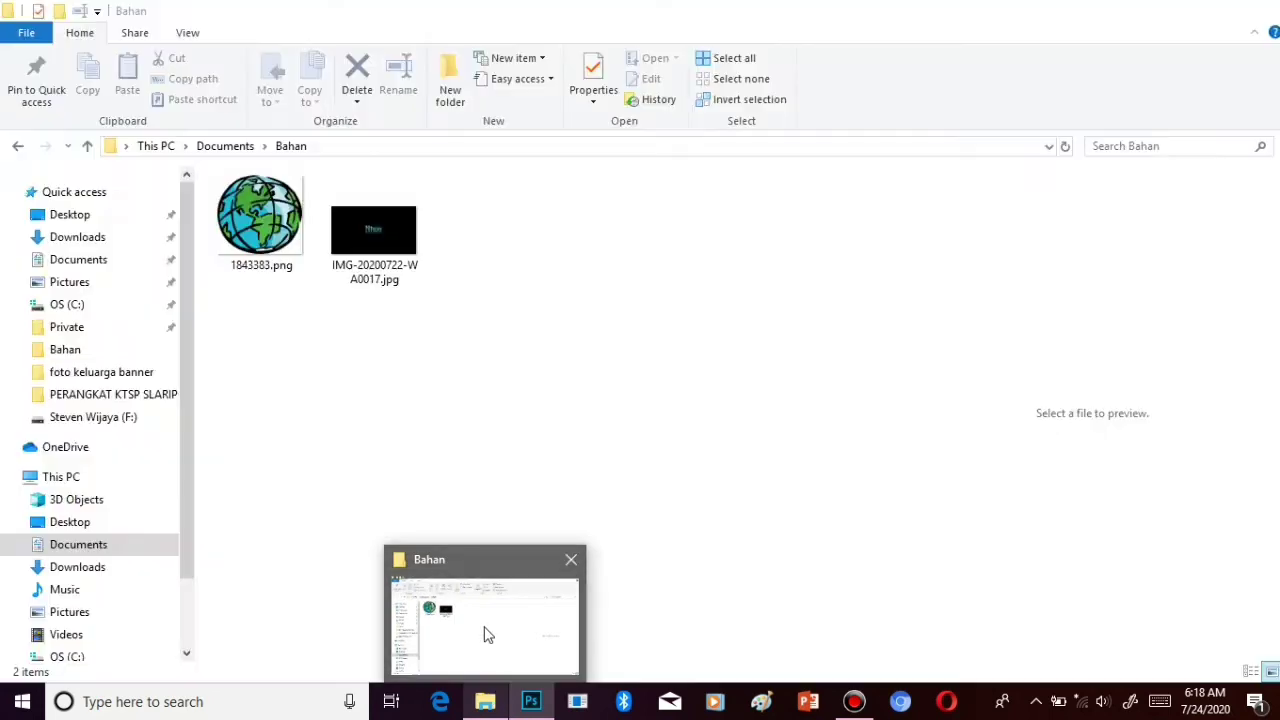
click(487, 635)
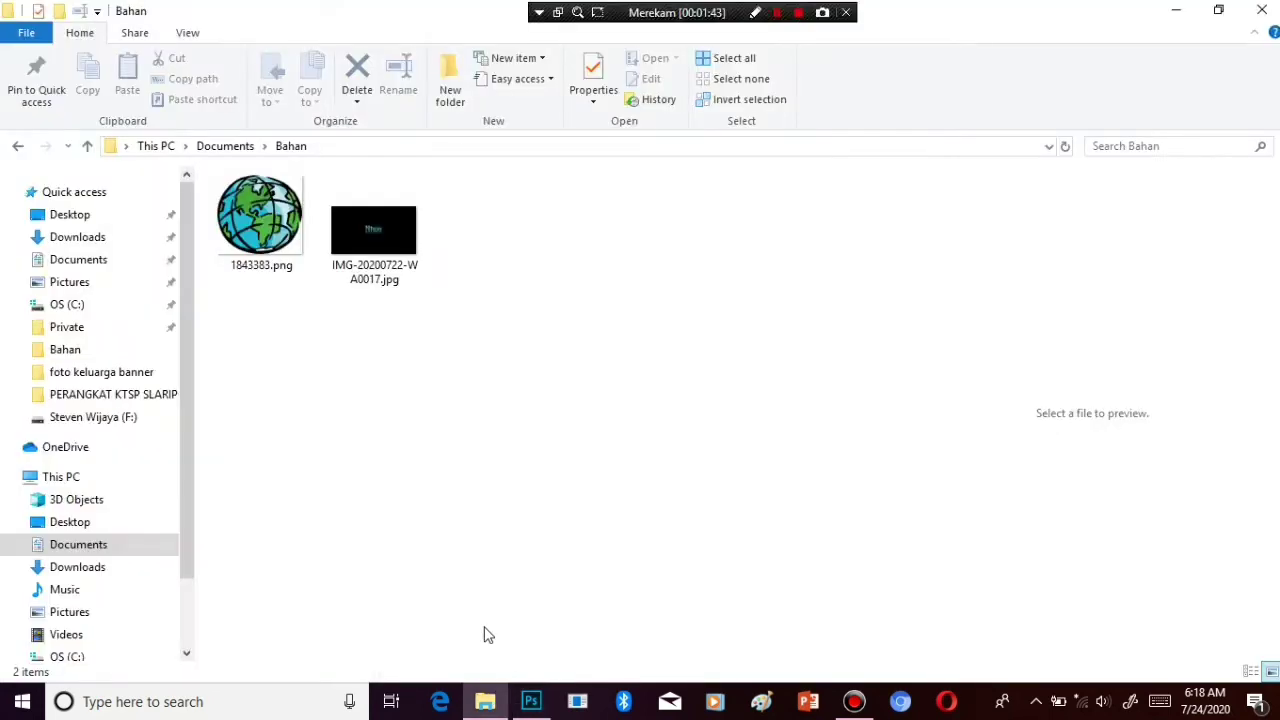
click(389, 244)
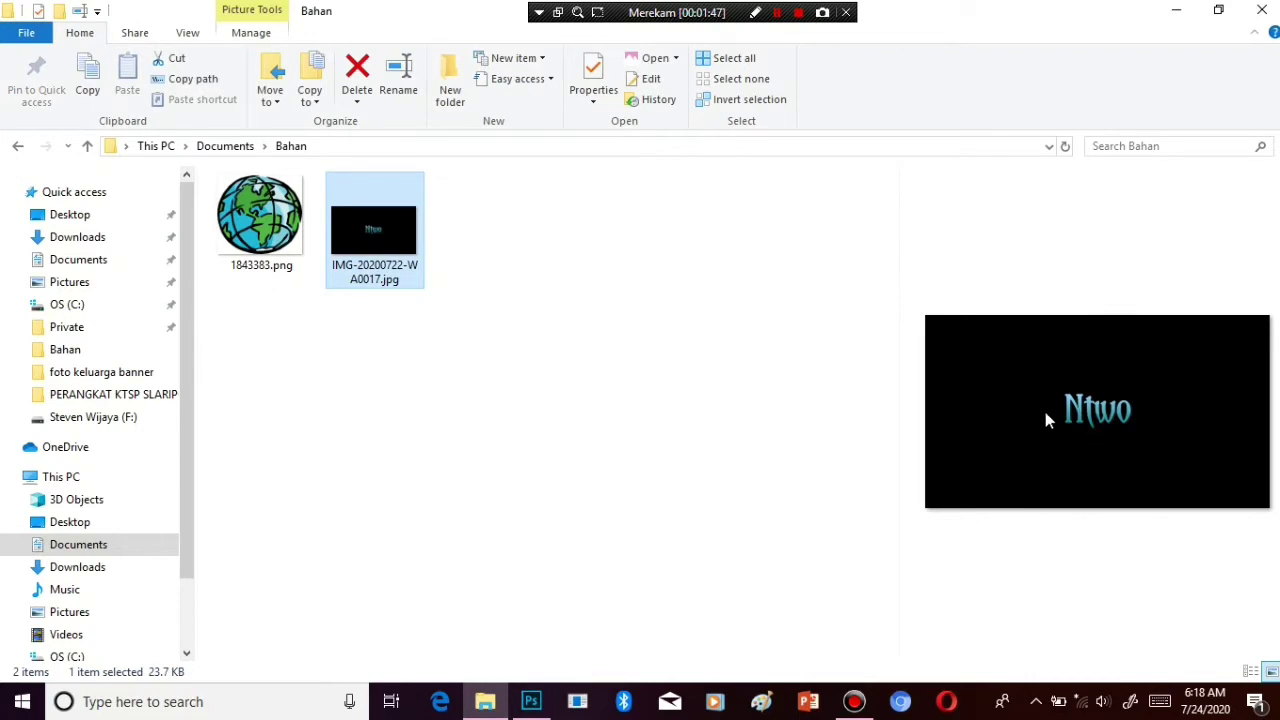
click(284, 220)
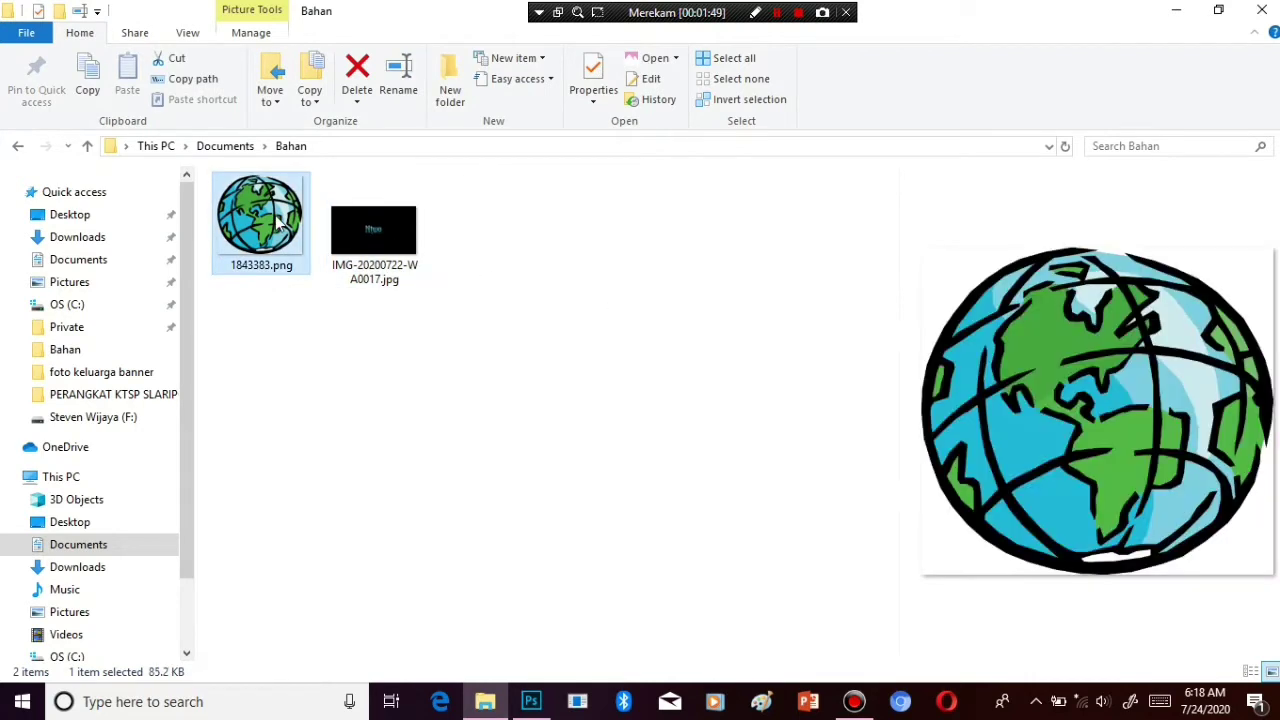
click(680, 452)
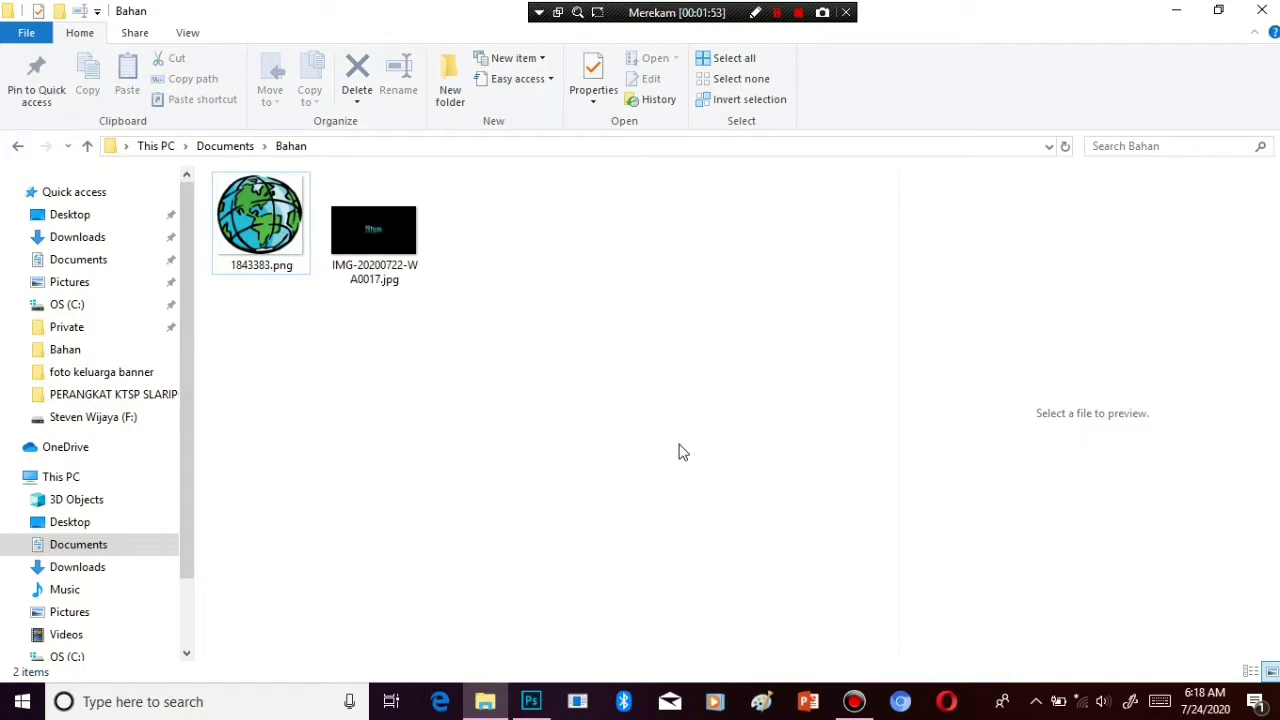
click(370, 245)
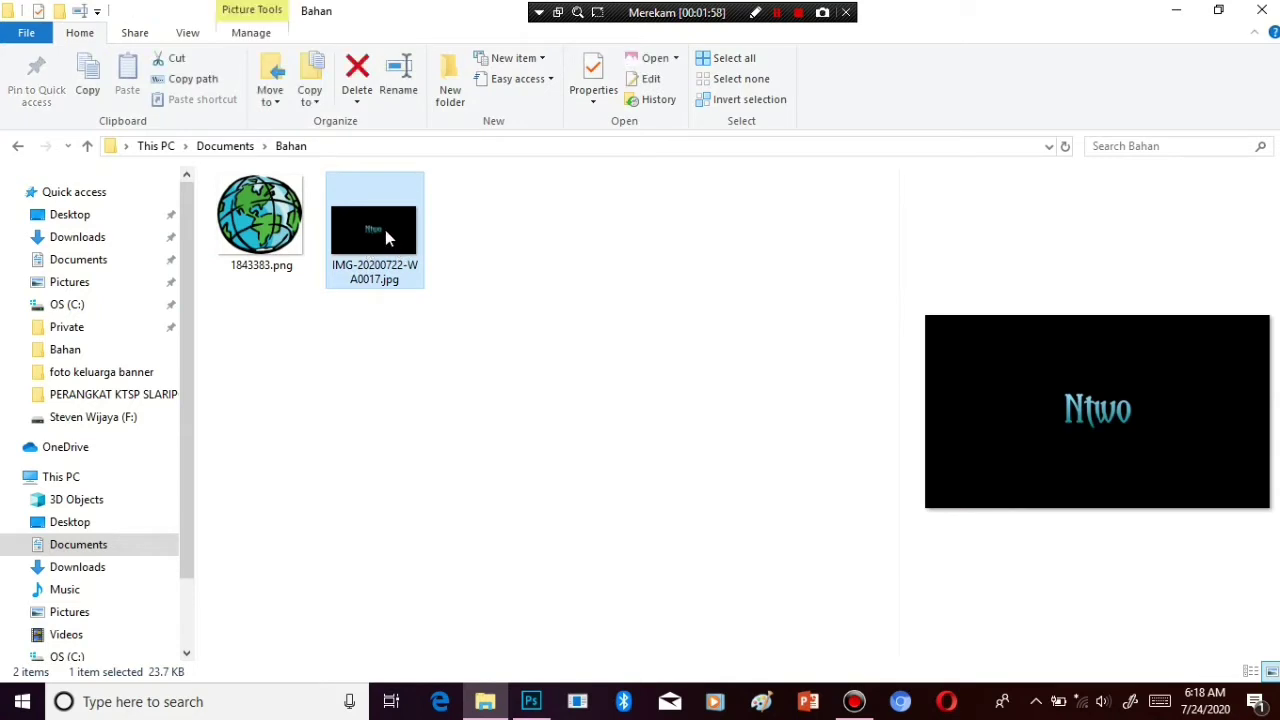
drag(388, 237, 563, 610)
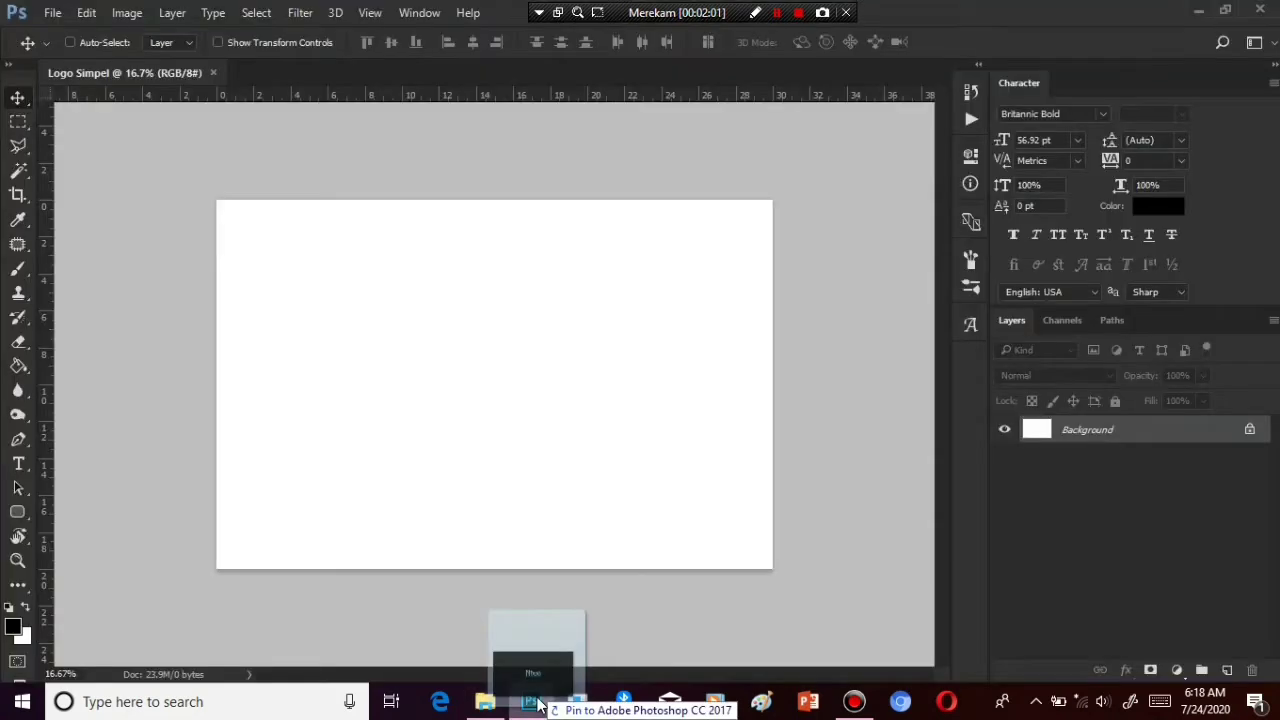
Drop IMG-20200722-WA0017.jpg onto the Logo Simpel canvas and commit the placement
drag(563, 610, 497, 365)
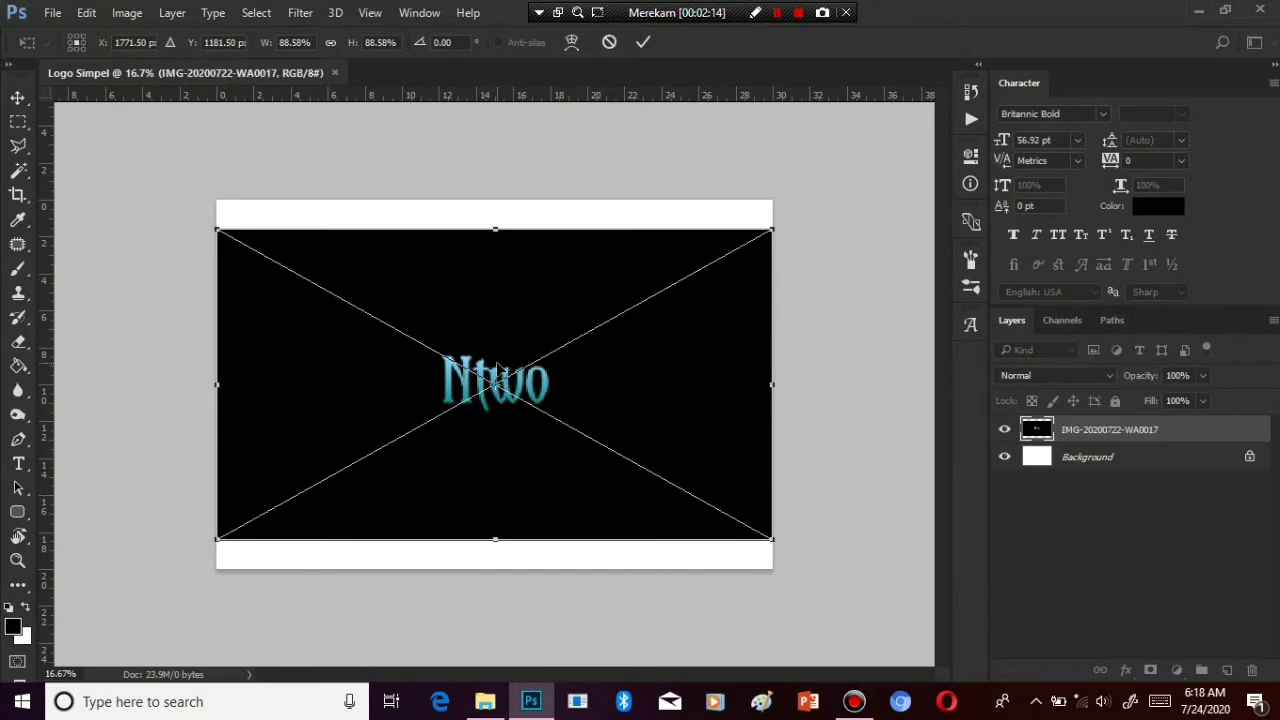
key(Return)
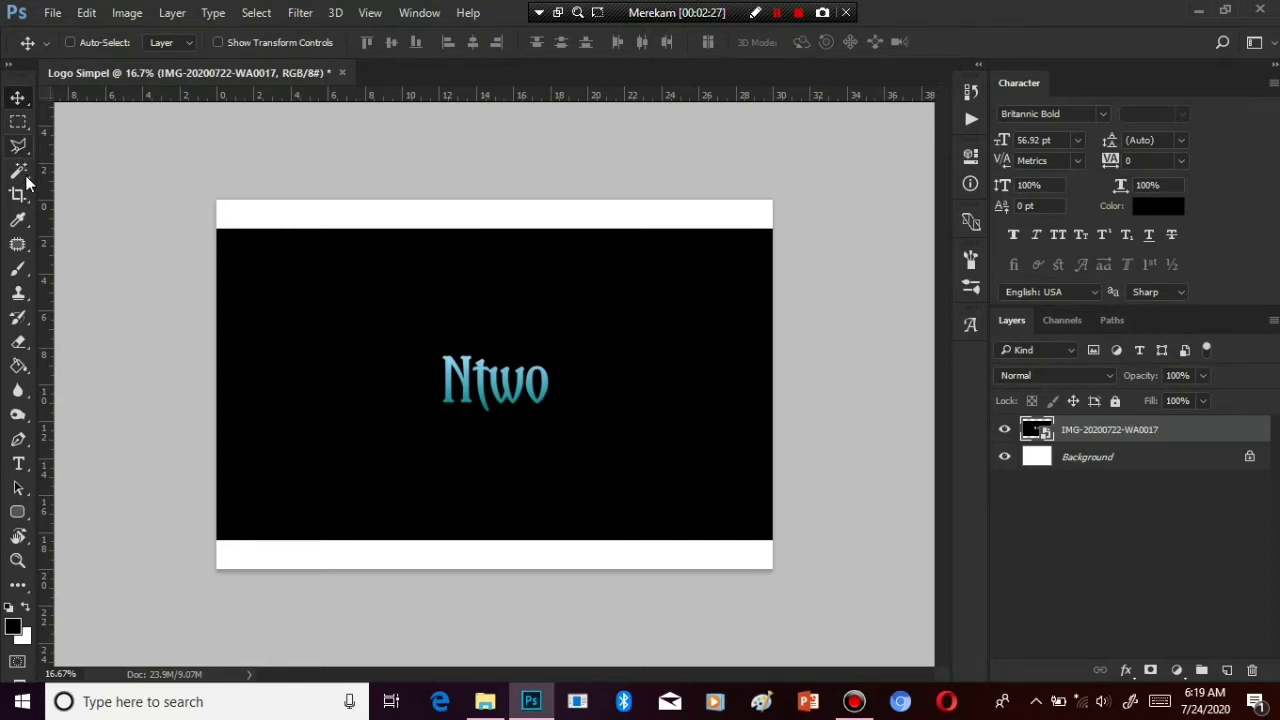
Choose the Magic Wand and select the black background around the letters
click(22, 174)
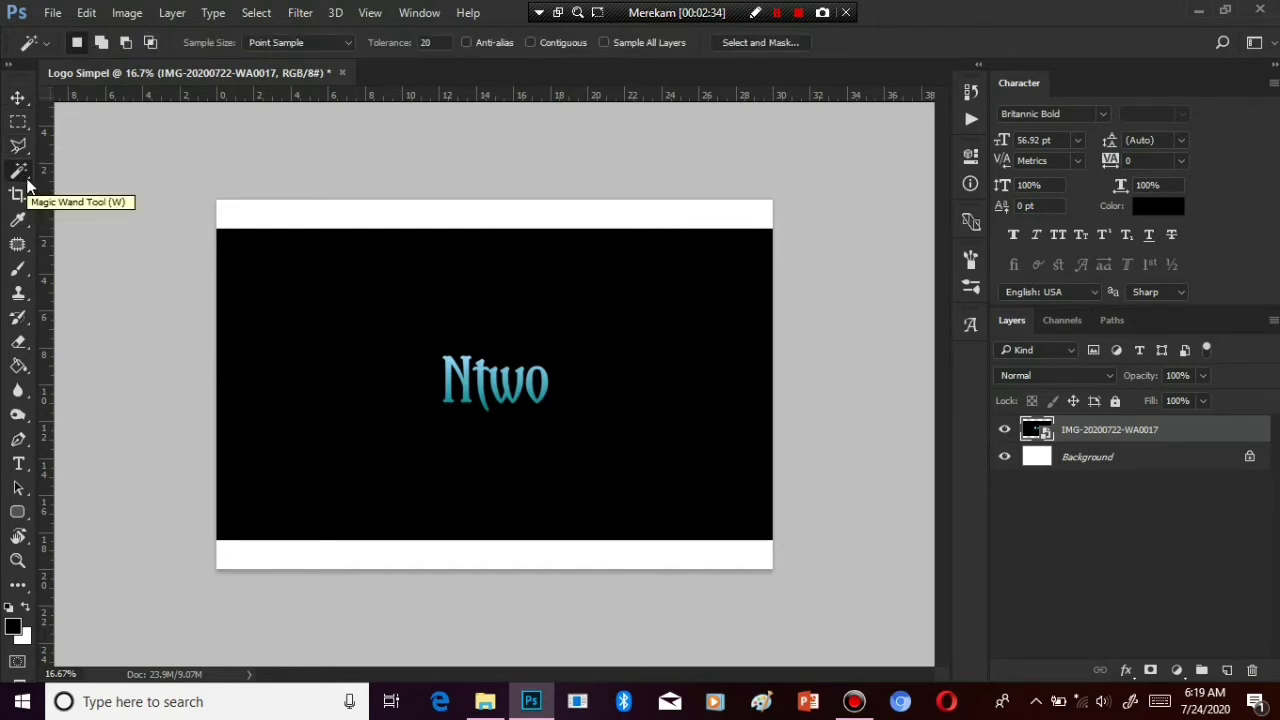
right_click(27, 185)
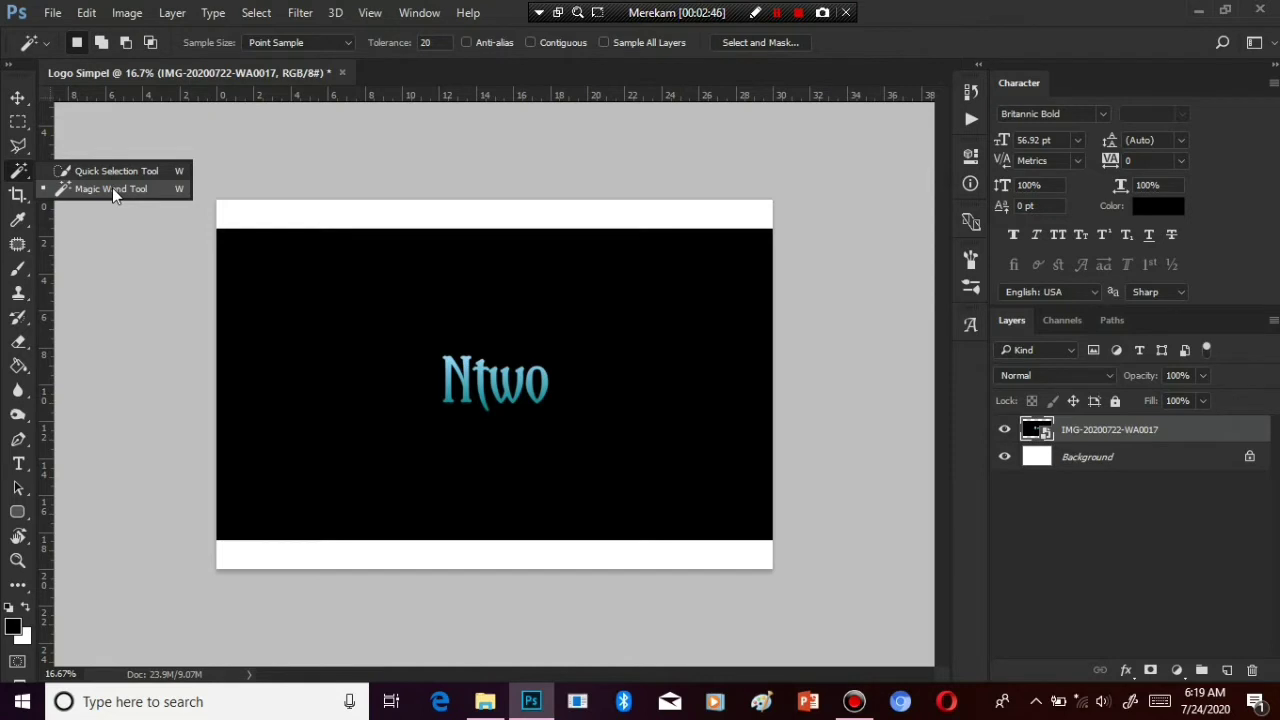
click(112, 188)
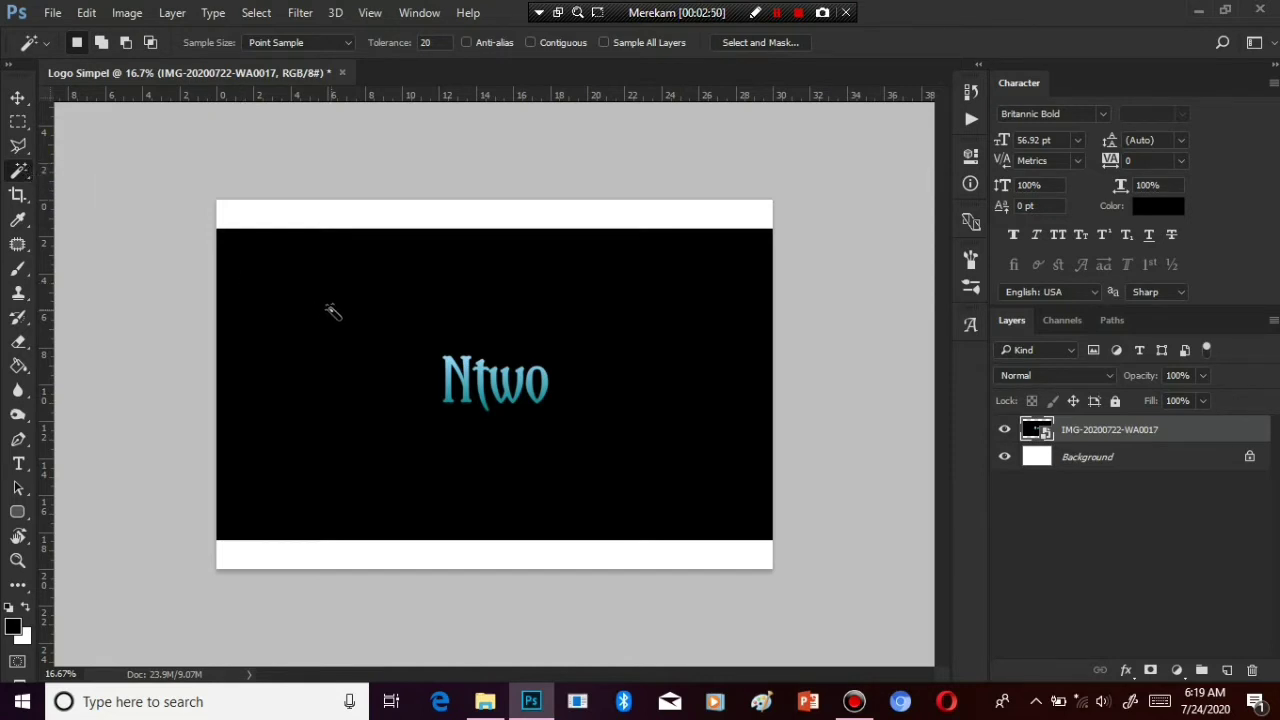
click(331, 309)
Invert the selection onto the Ntwo letters and zoom in to check their edges
key(ctrl+plus)
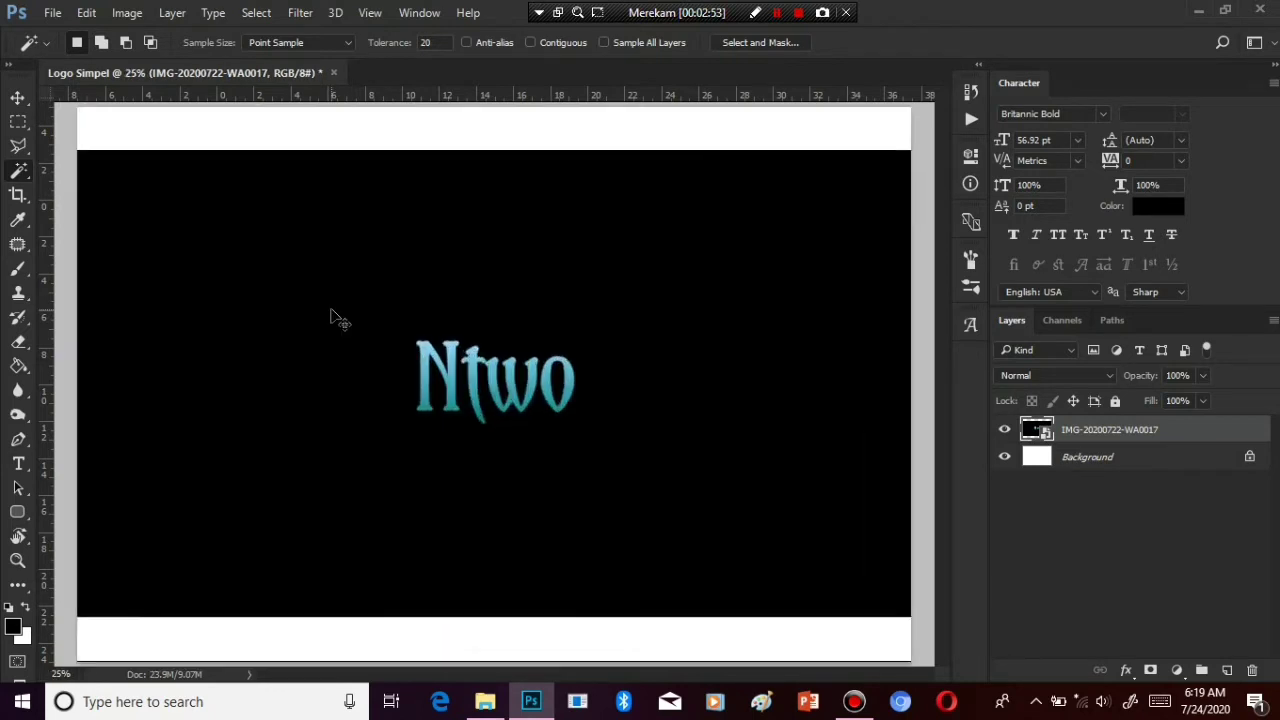
key(ctrl+d)
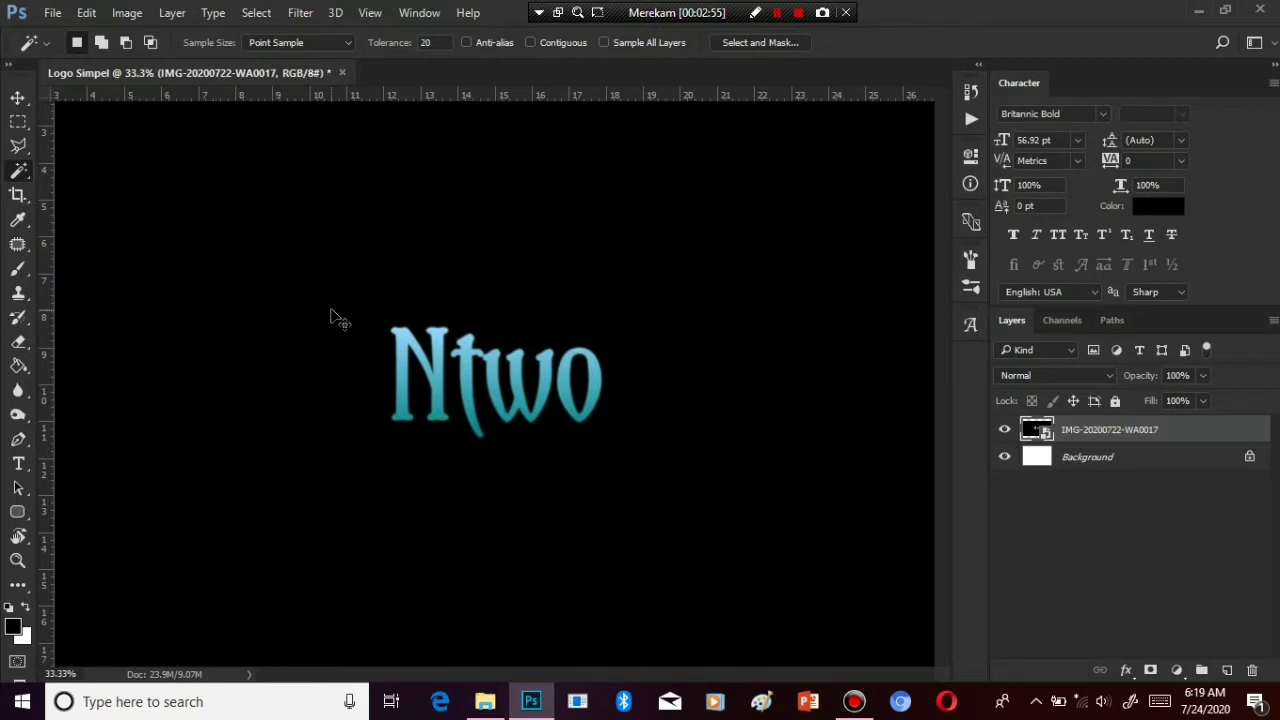
click(331, 315)
key(ctrl+plus)
key(ctrl+plus)
key(ctrl+plus)
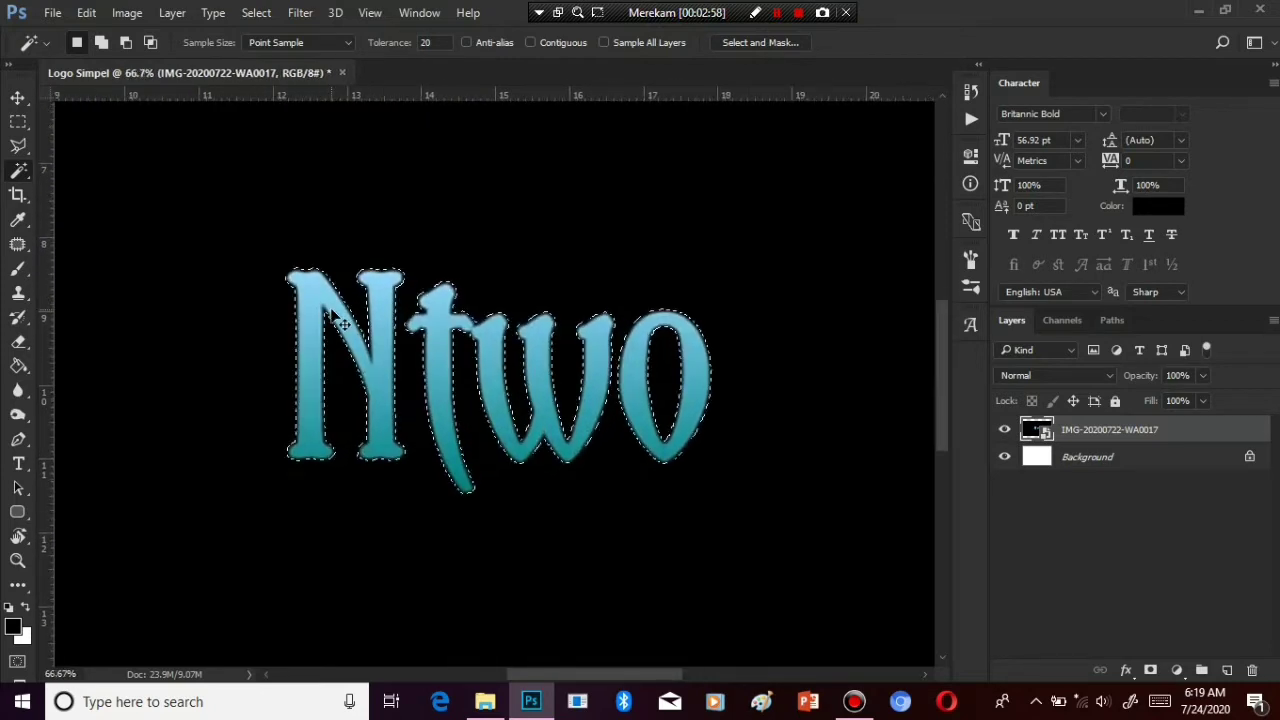
key(ctrl+plus)
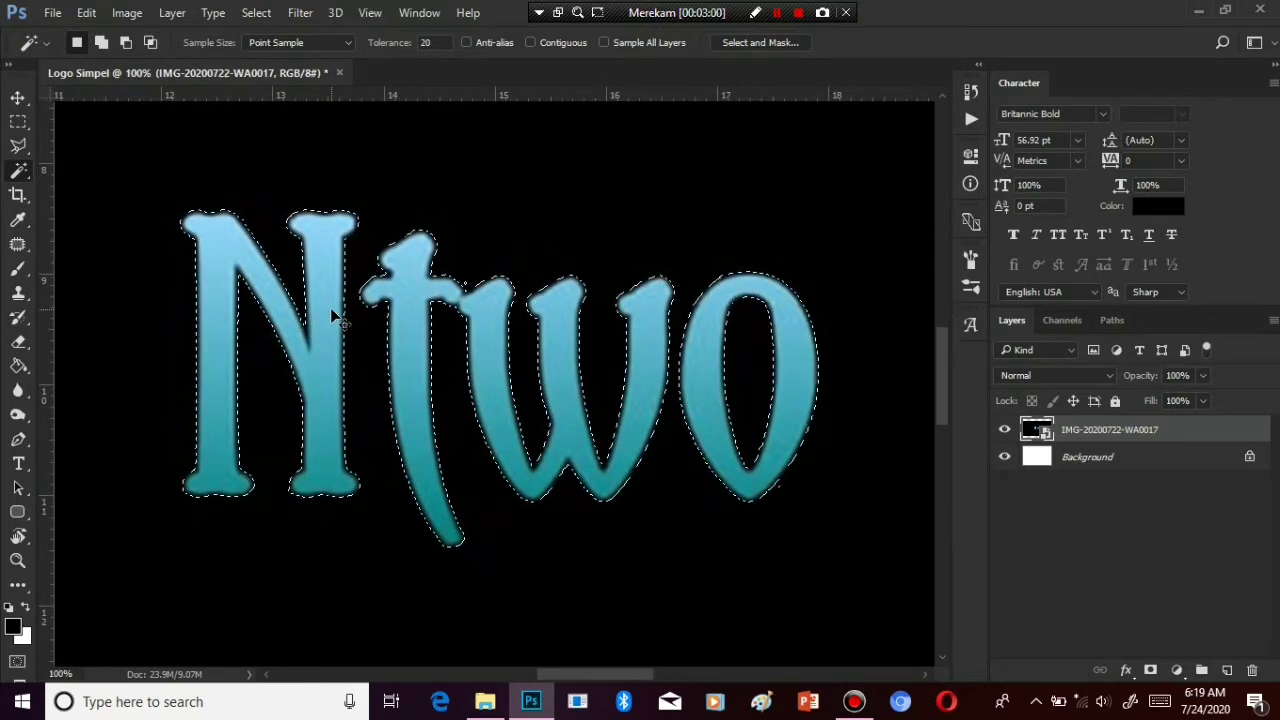
key(ctrl+plus)
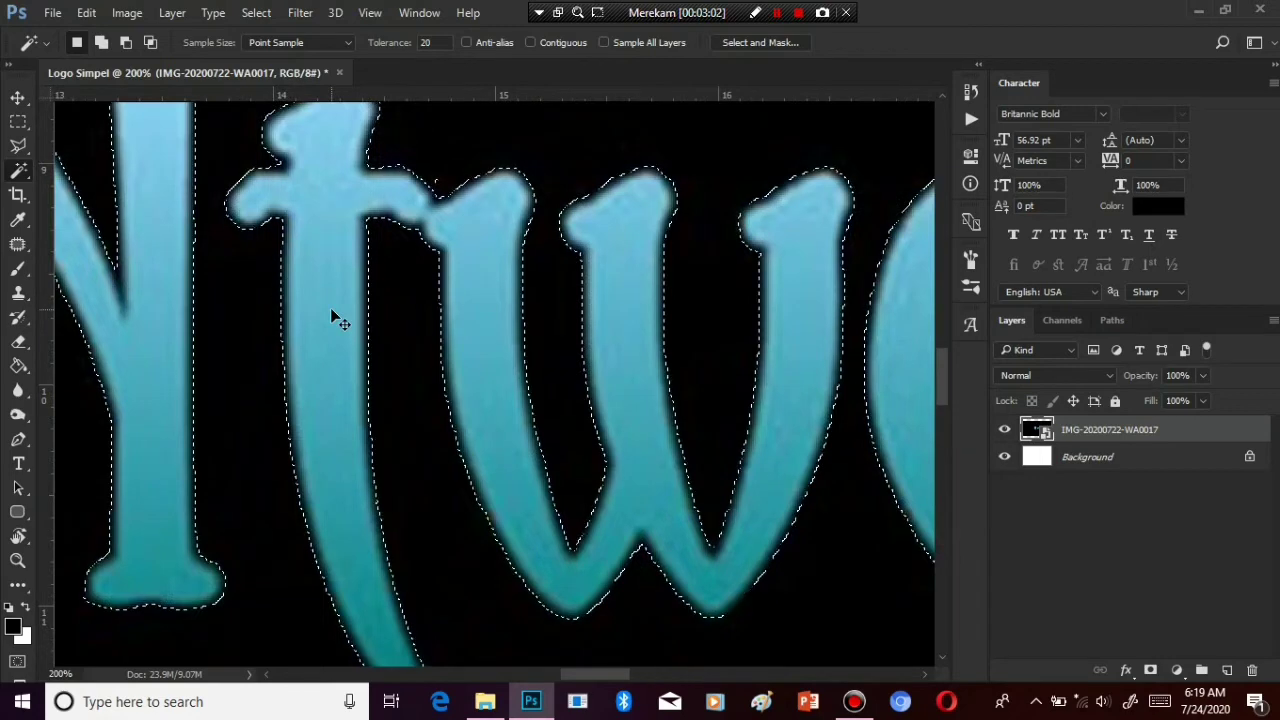
key(ctrl+minus)
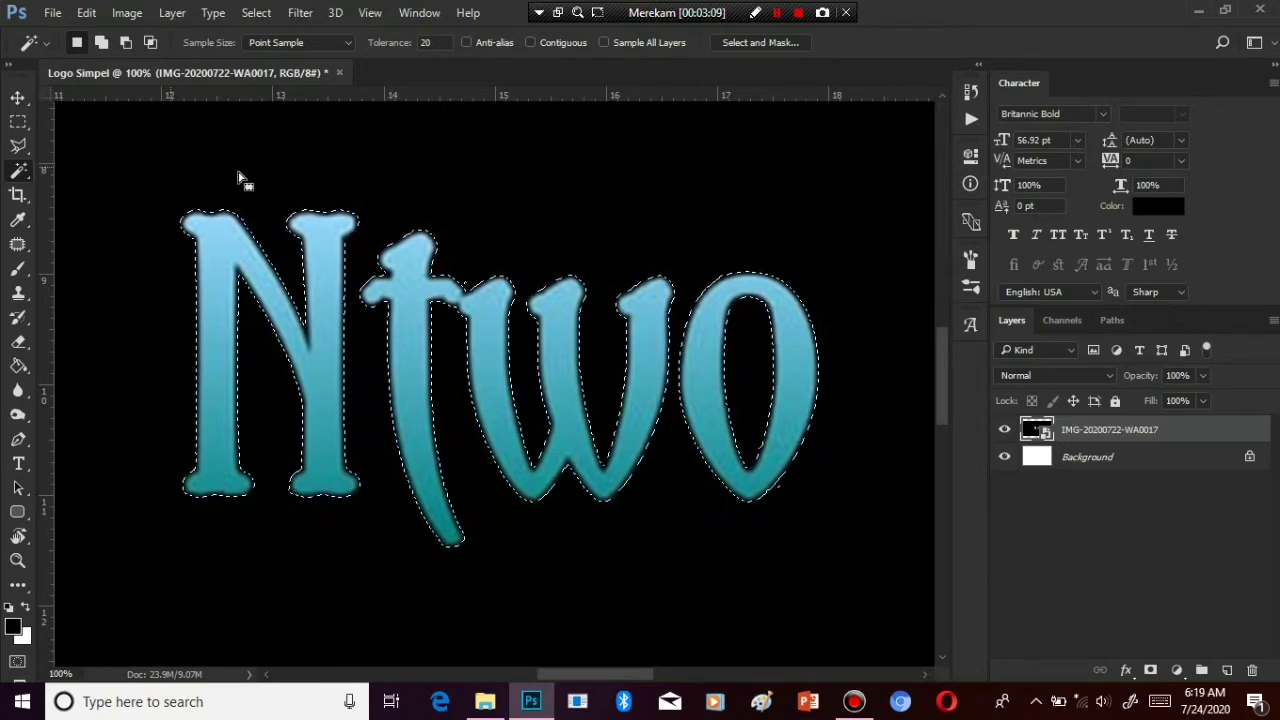
Feather the letter selection by 1 pixel and copy it to a new Layer 1 via Layer Via Copy
right_click(494, 172)
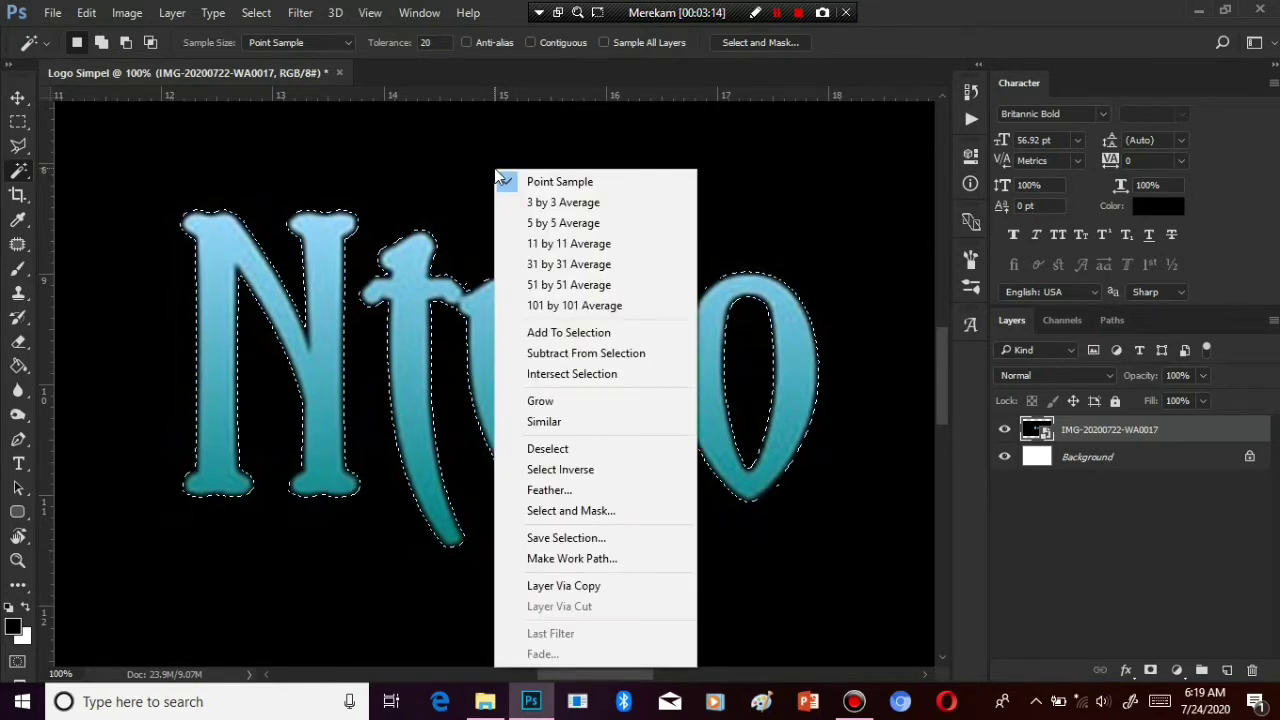
click(592, 470)
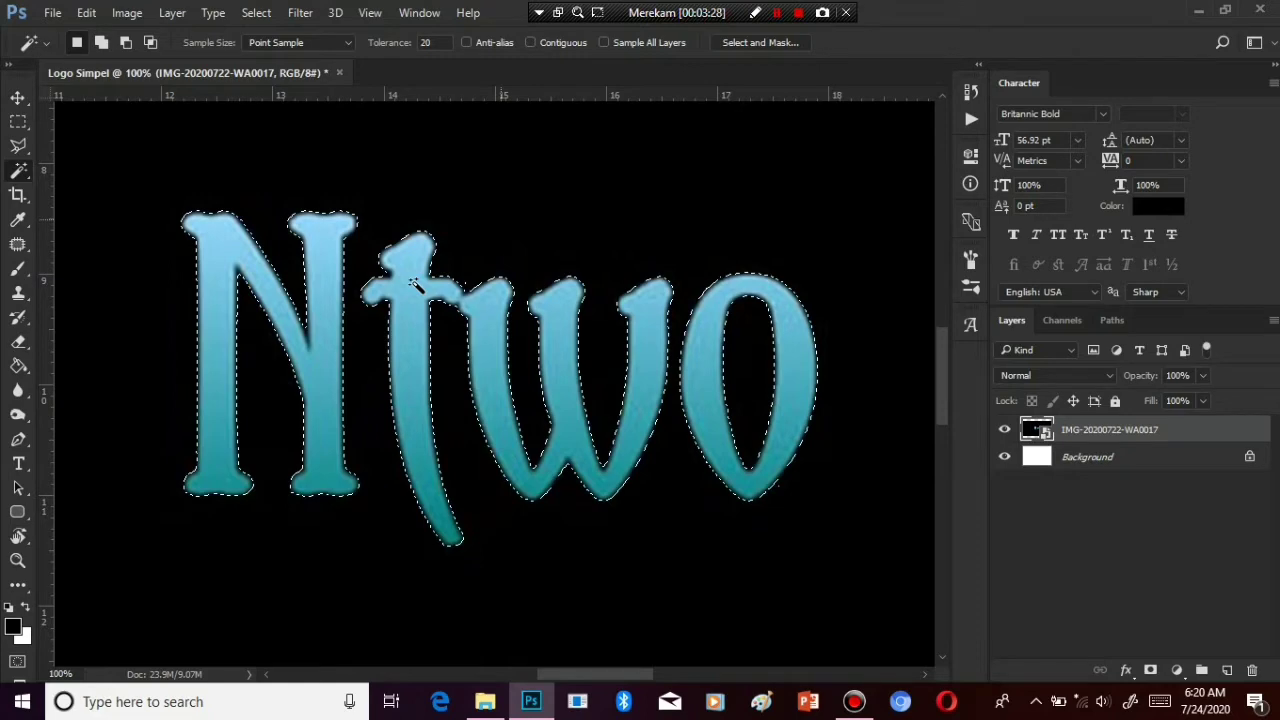
right_click(414, 283)
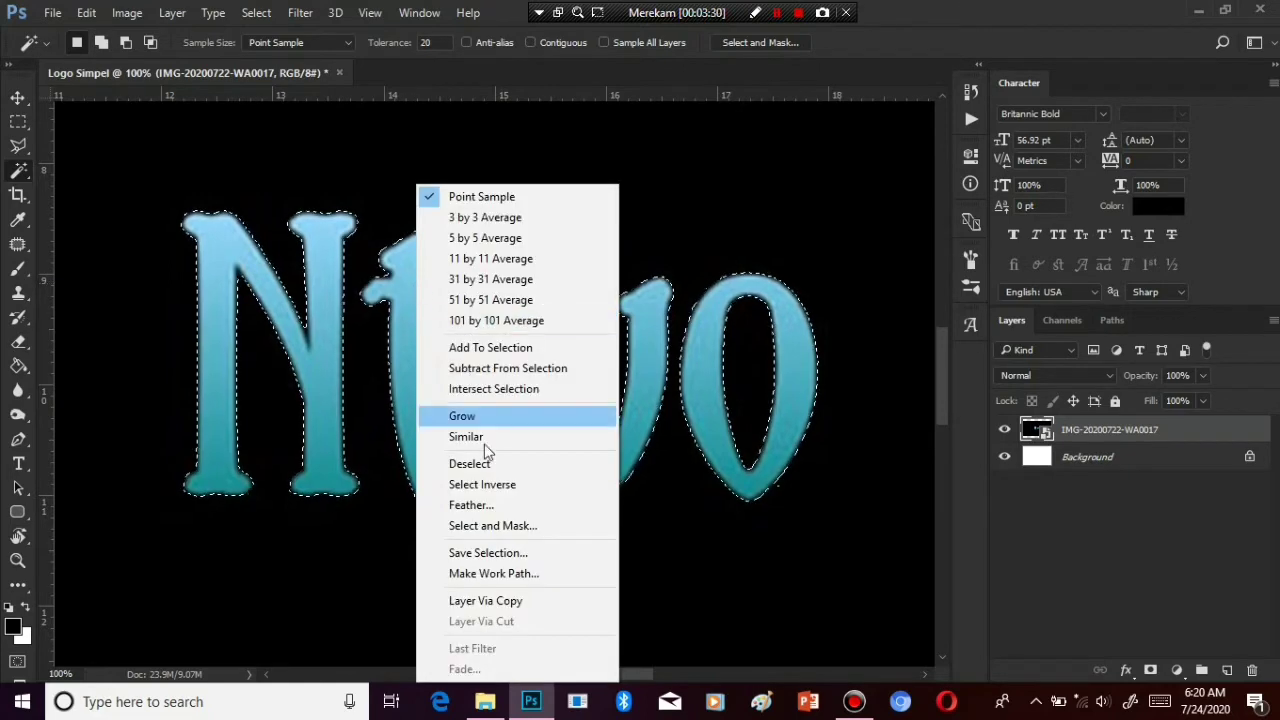
click(479, 508)
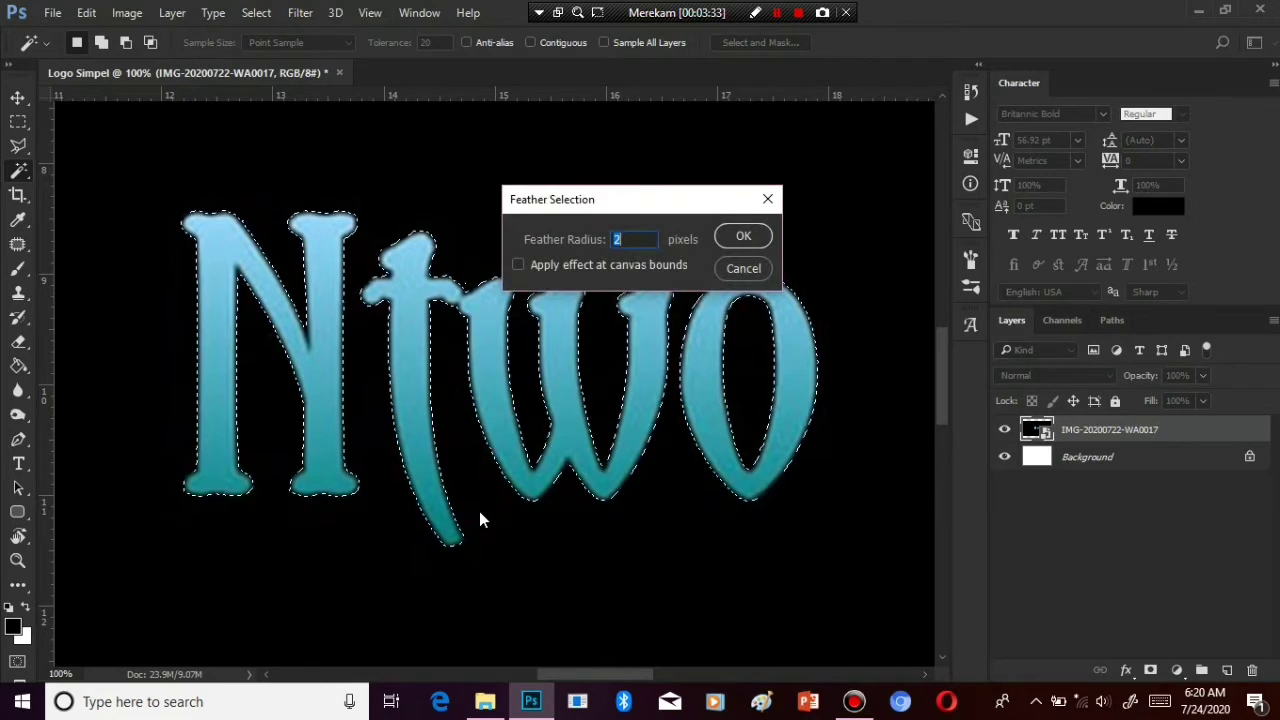
text(1)
click(743, 236)
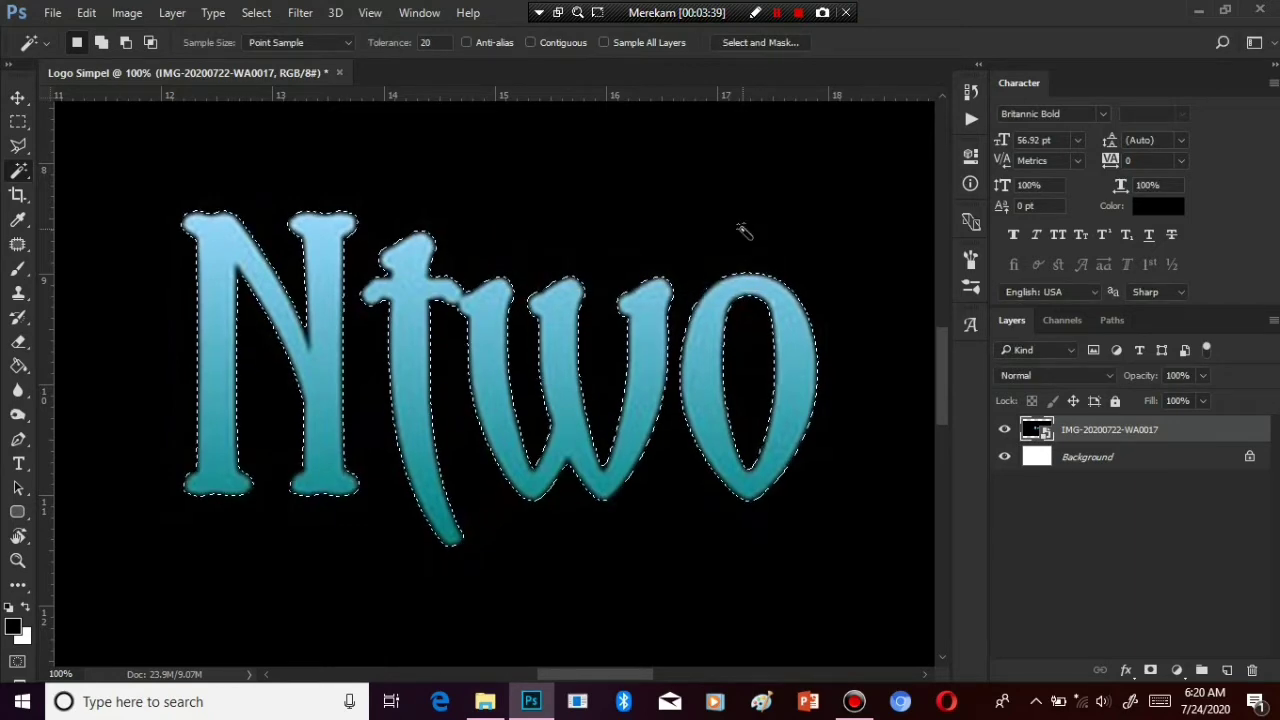
right_click(491, 313)
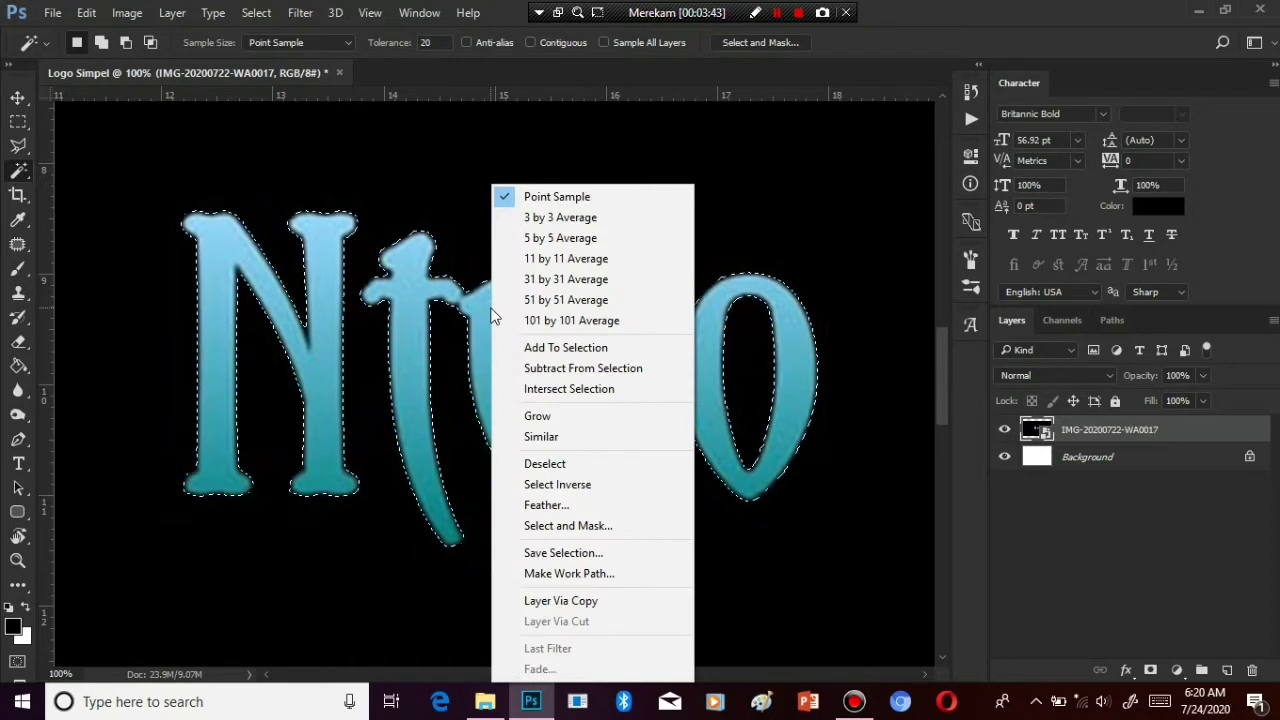
click(575, 605)
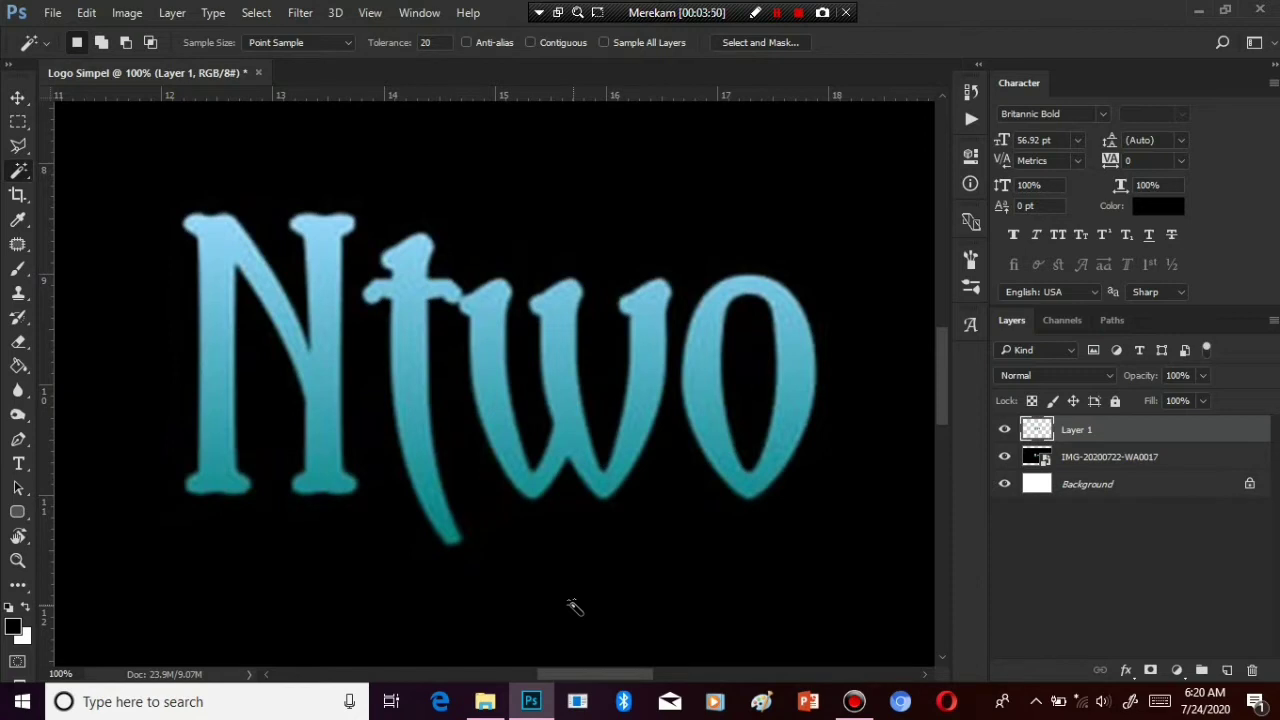
Toggle the IMG-20200722-WA0017 layer's visibility to compare, leaving it hidden
key(ctrl+minus)
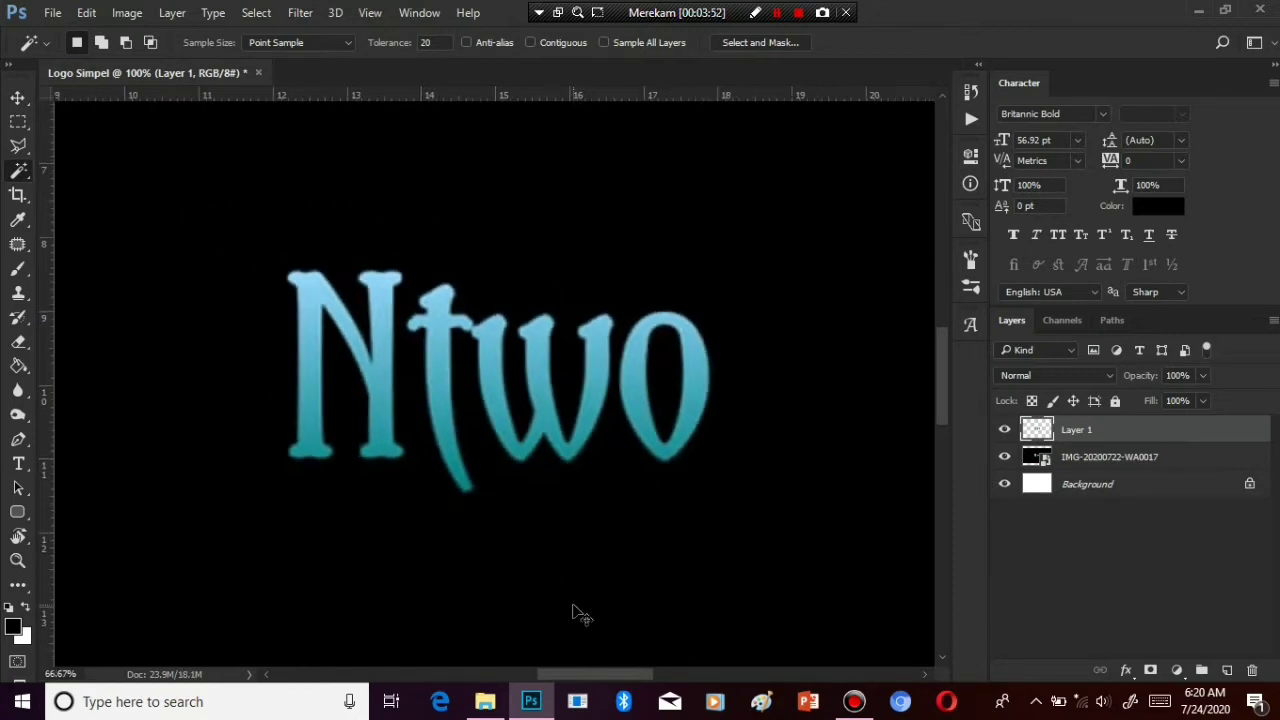
key(ctrl+minus)
key(ctrl+minus)
key(ctrl+minus)
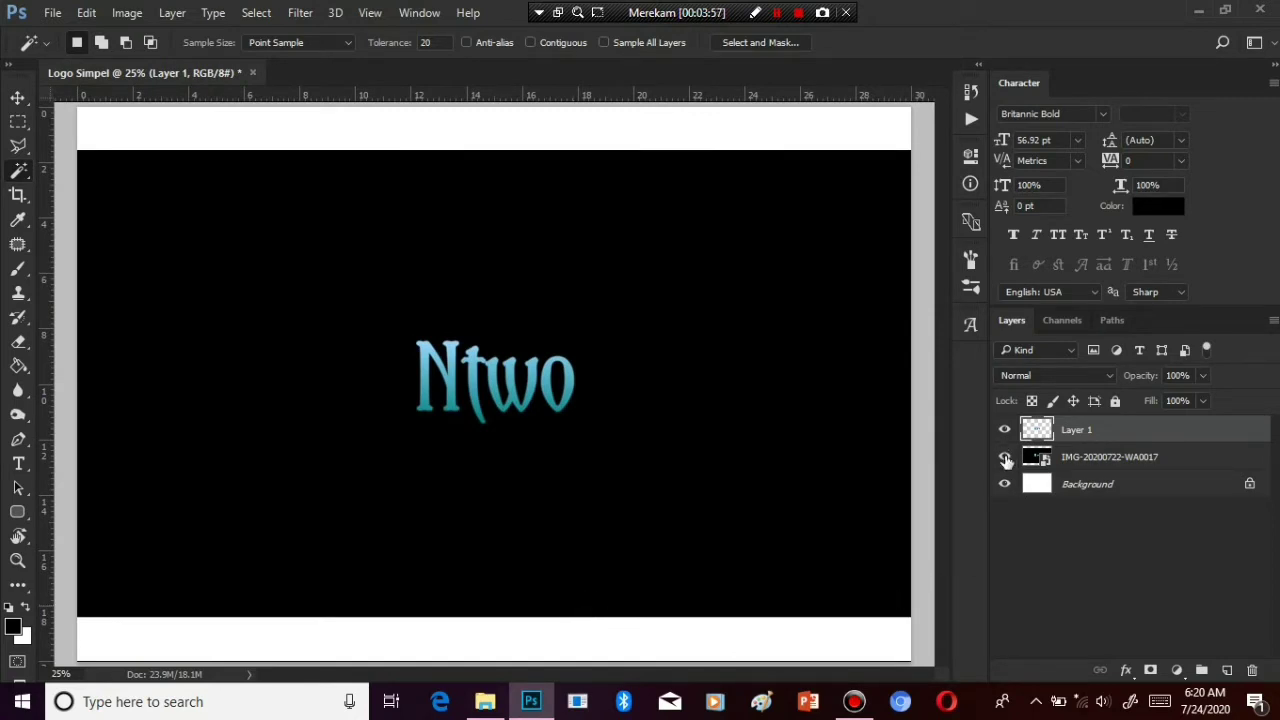
click(1005, 458)
click(1005, 458)
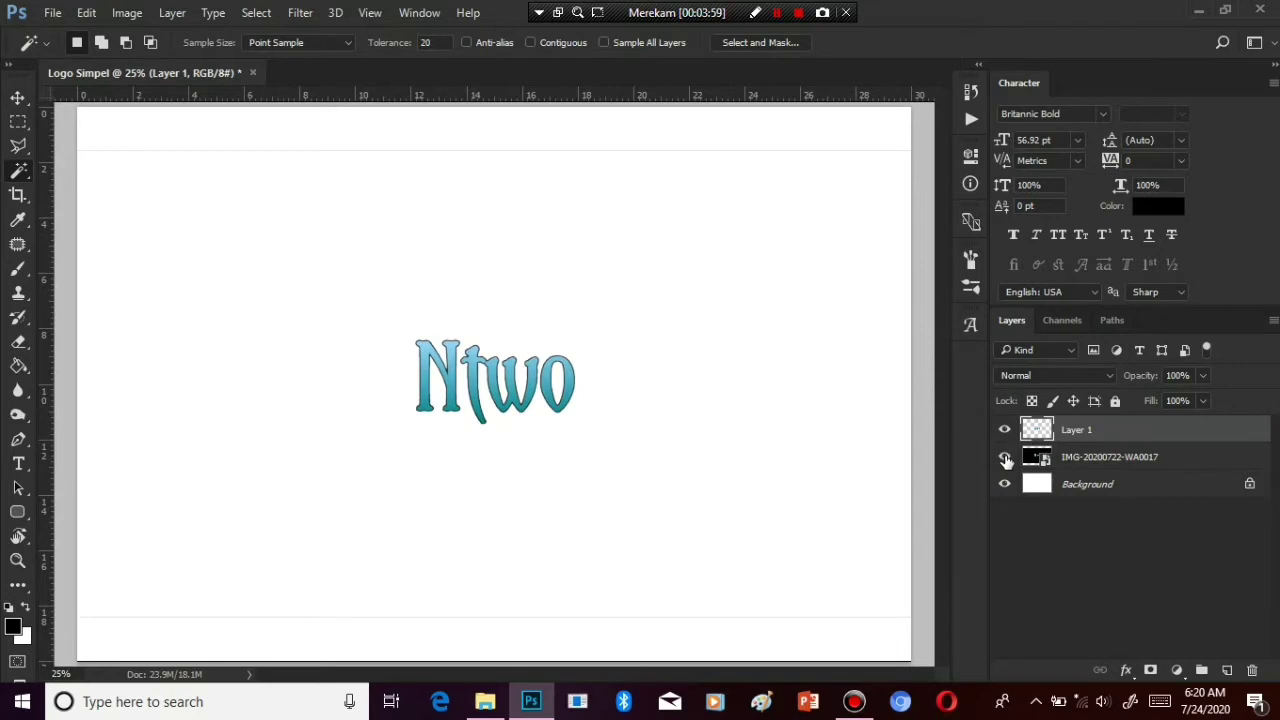
click(1005, 458)
click(1005, 458)
click(1005, 458)
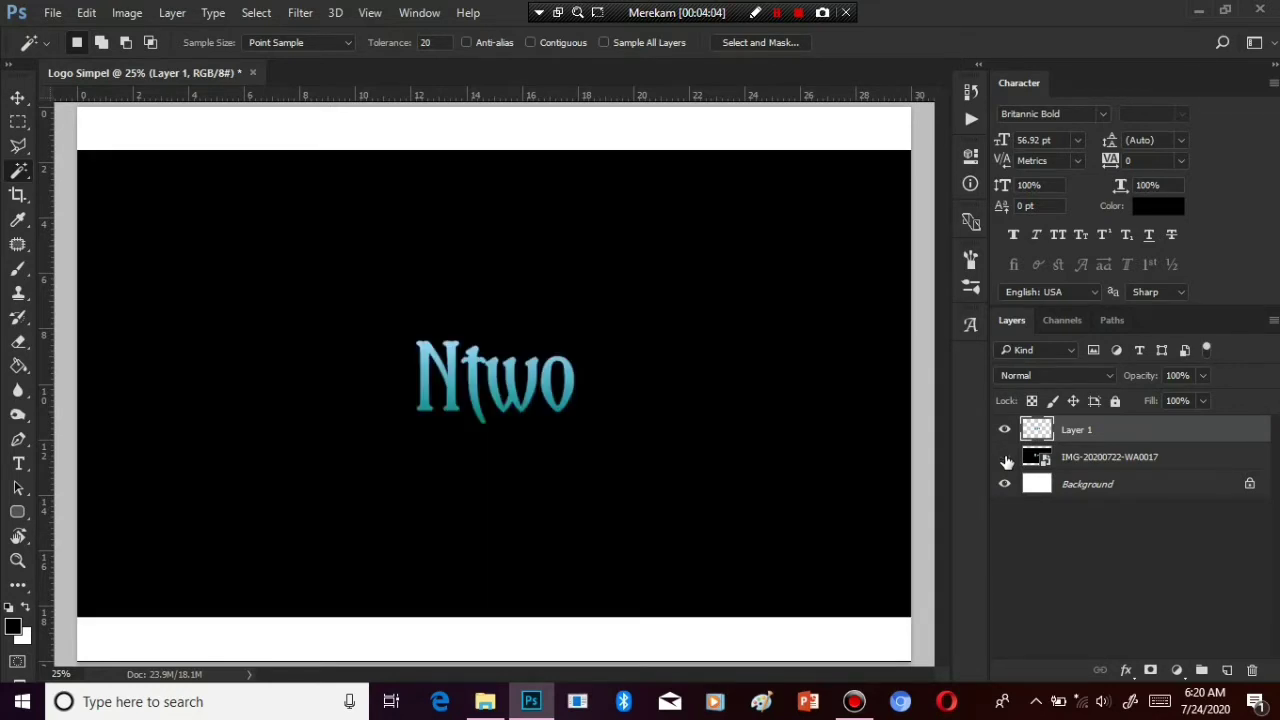
key(ctrl+plus)
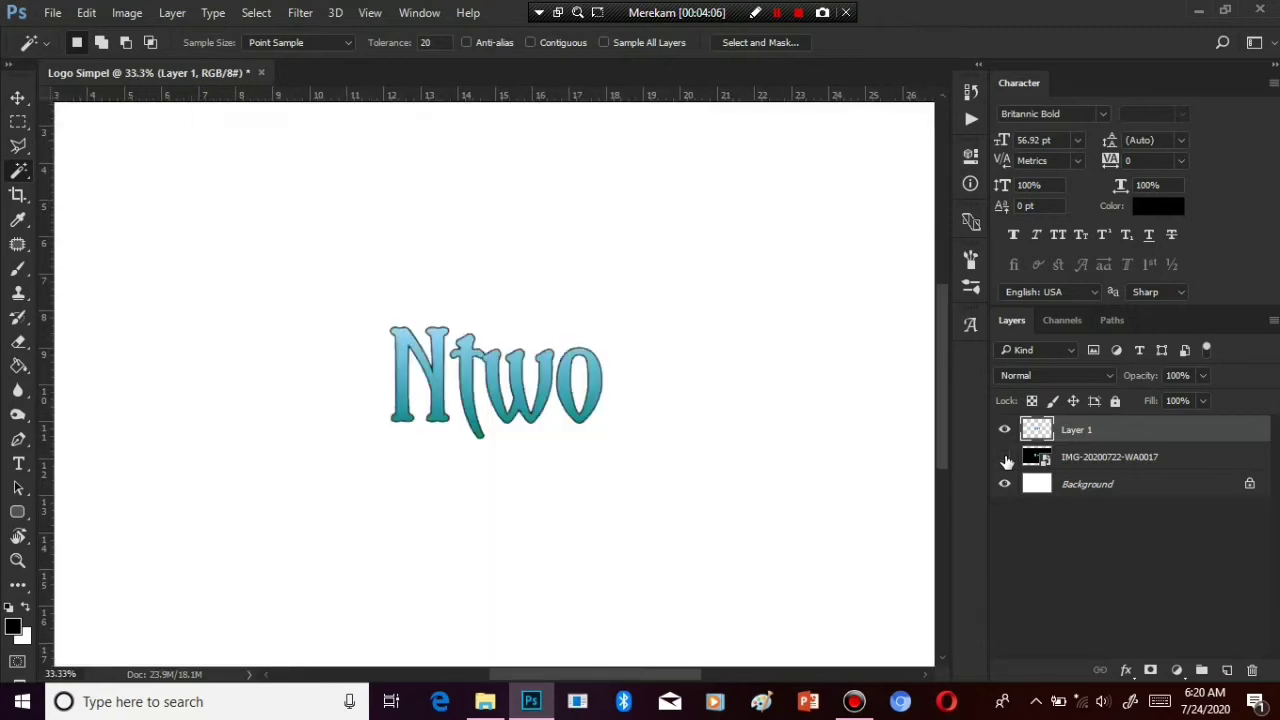
key(ctrl+plus)
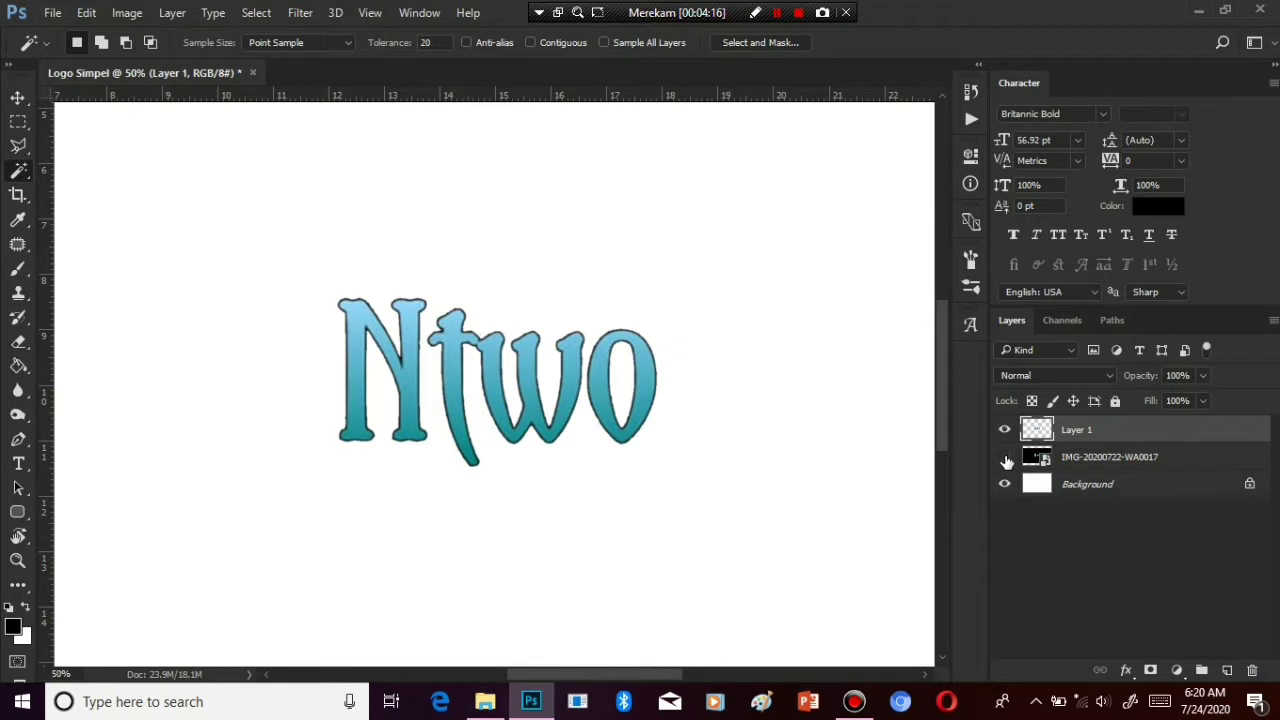
click(1005, 457)
Select the Move tool and zoom back in on the Ntwo letters
key(ctrl+minus)
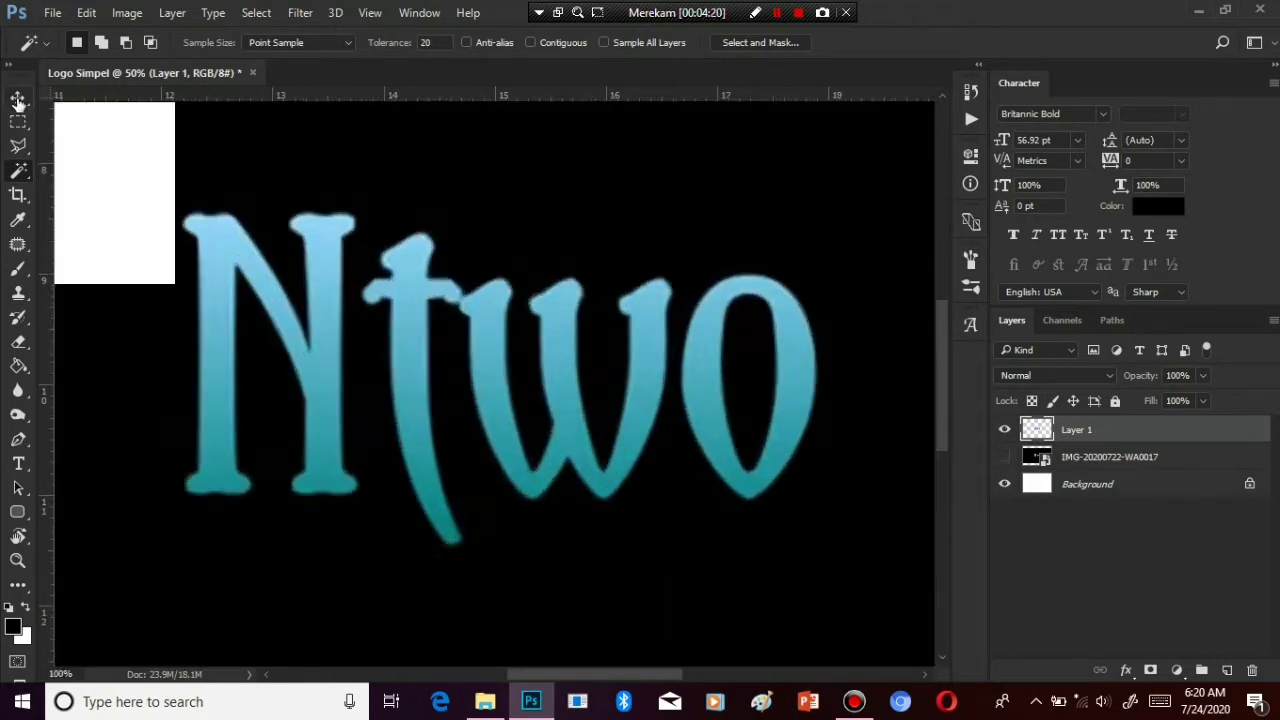
click(18, 100)
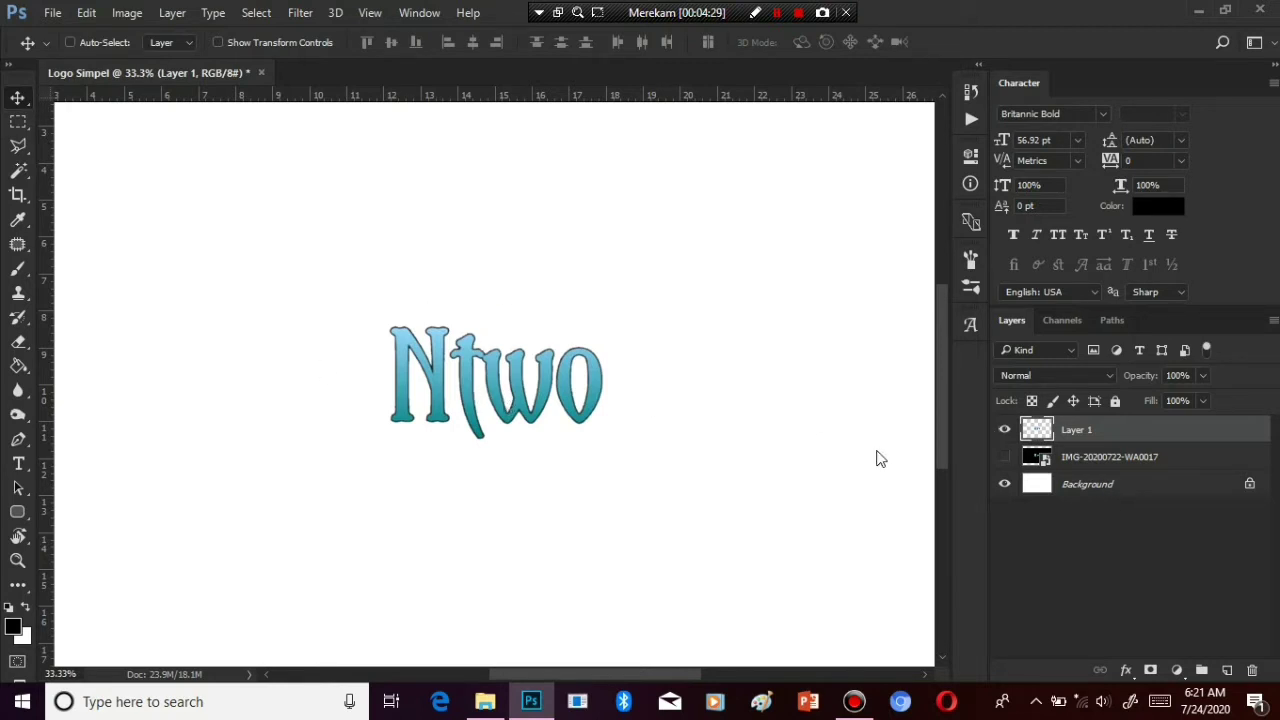
key(ctrl+plus)
Apply a Bevel & Emboss layer style (Outer Bevel, Smooth) to Layer 1's letters
click(1126, 673)
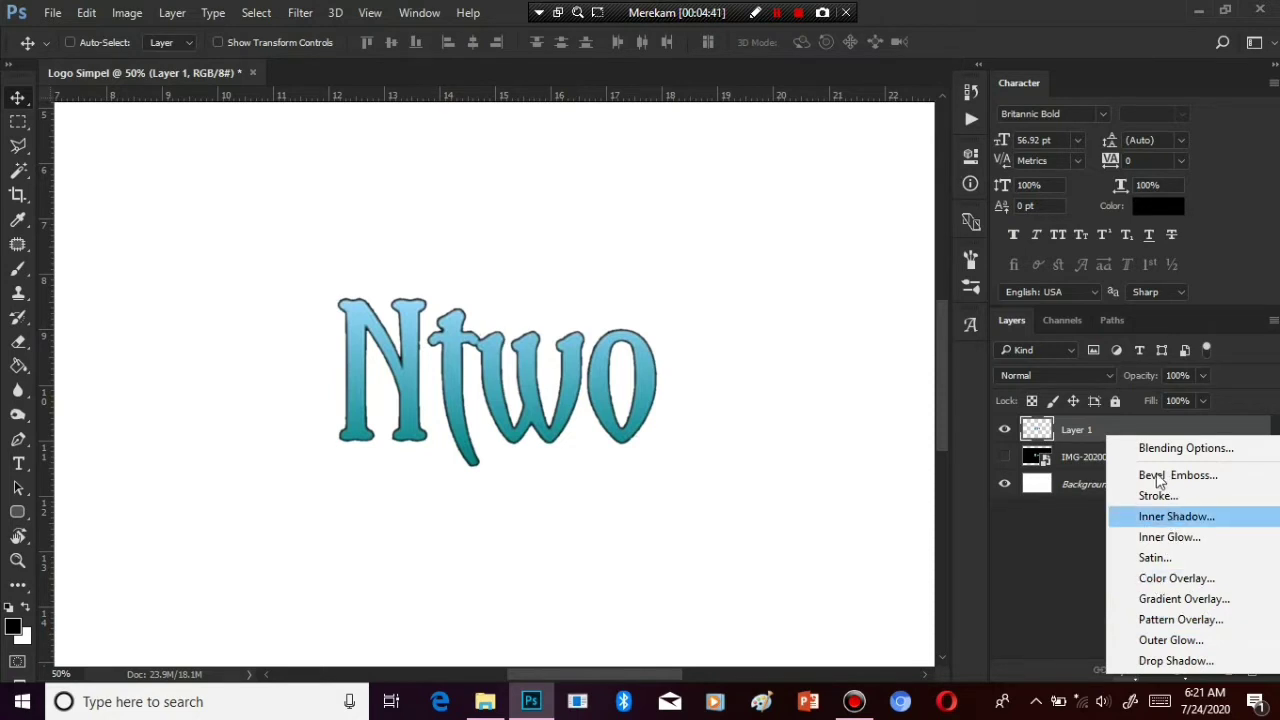
click(1159, 478)
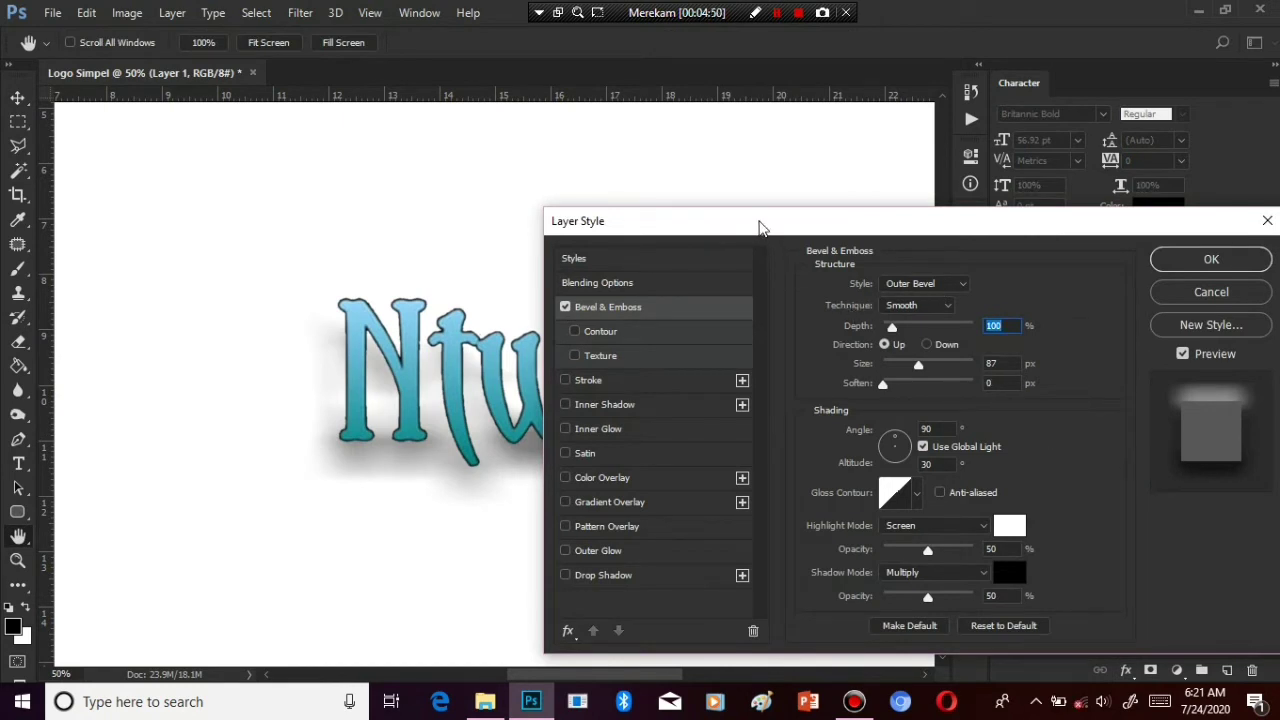
mouse_move(758, 228)
mouse_down()
mouse_move(772, 134)
mouse_move(779, 153)
mouse_move(767, 137)
mouse_up()
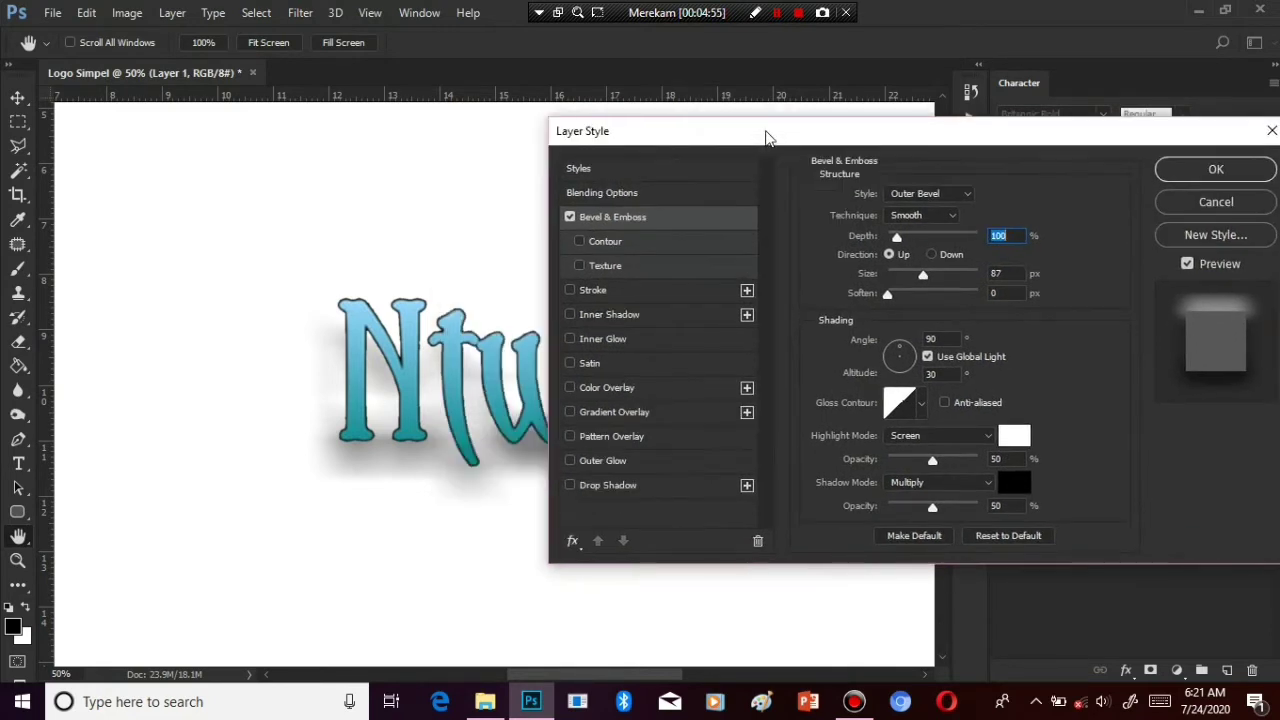
drag(771, 127, 775, 116)
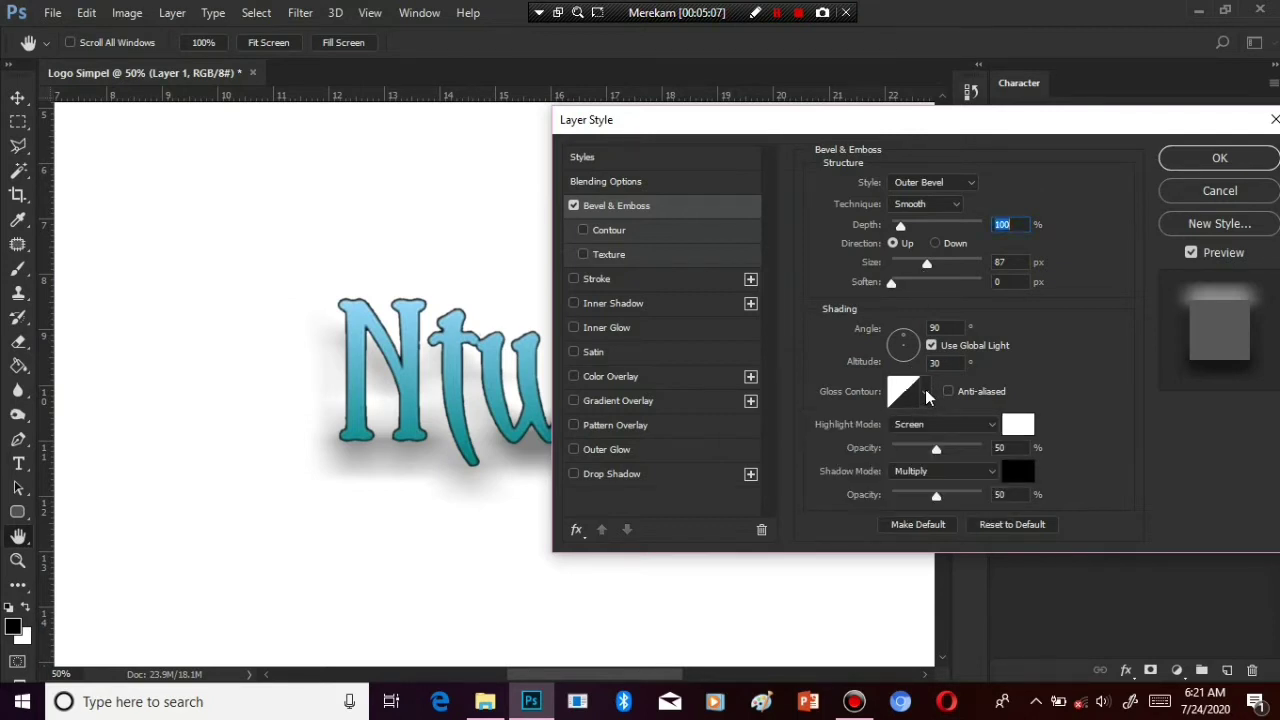
click(925, 397)
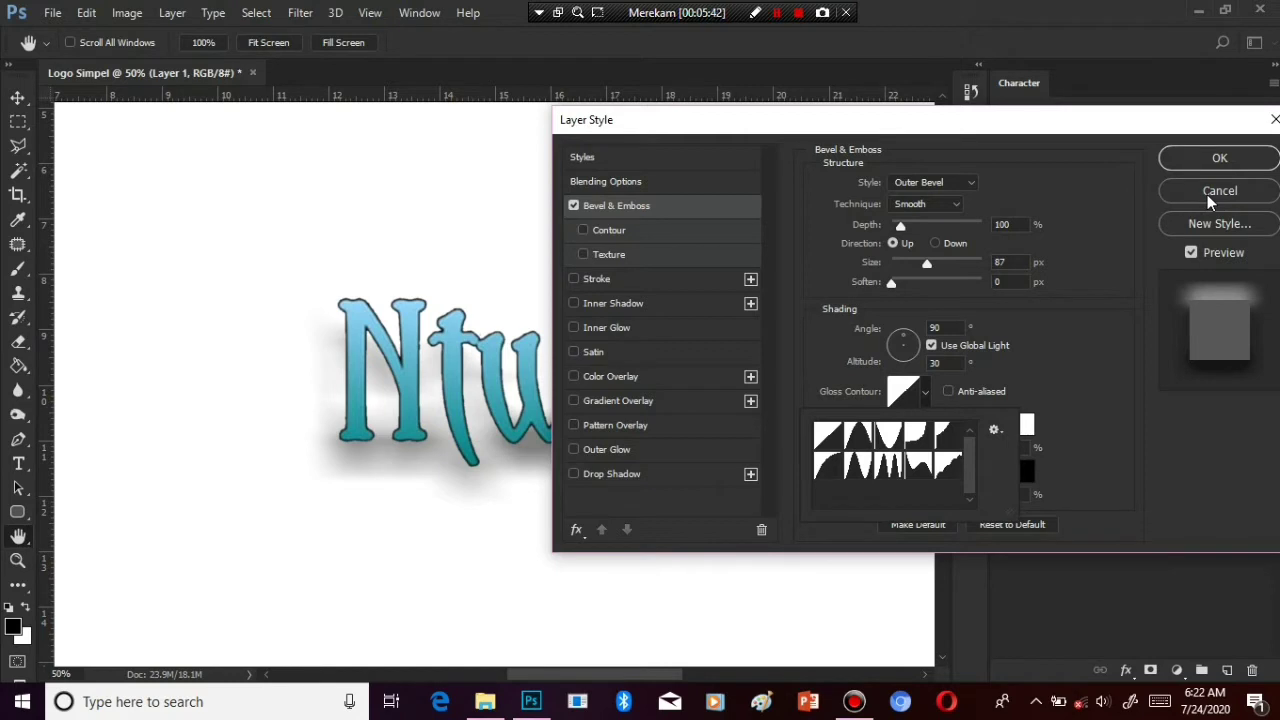
Try several gloss contours, settle on the V-shaped preset, and set Depth to 324%
click(887, 465)
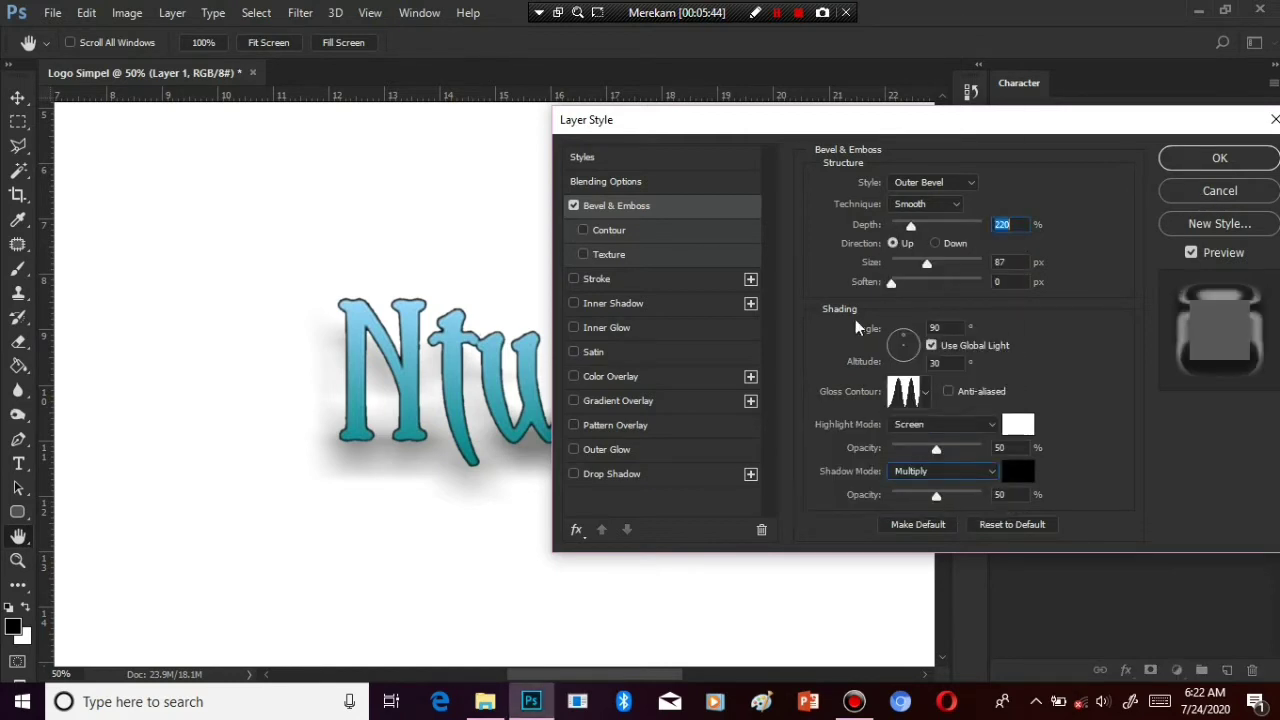
click(903, 391)
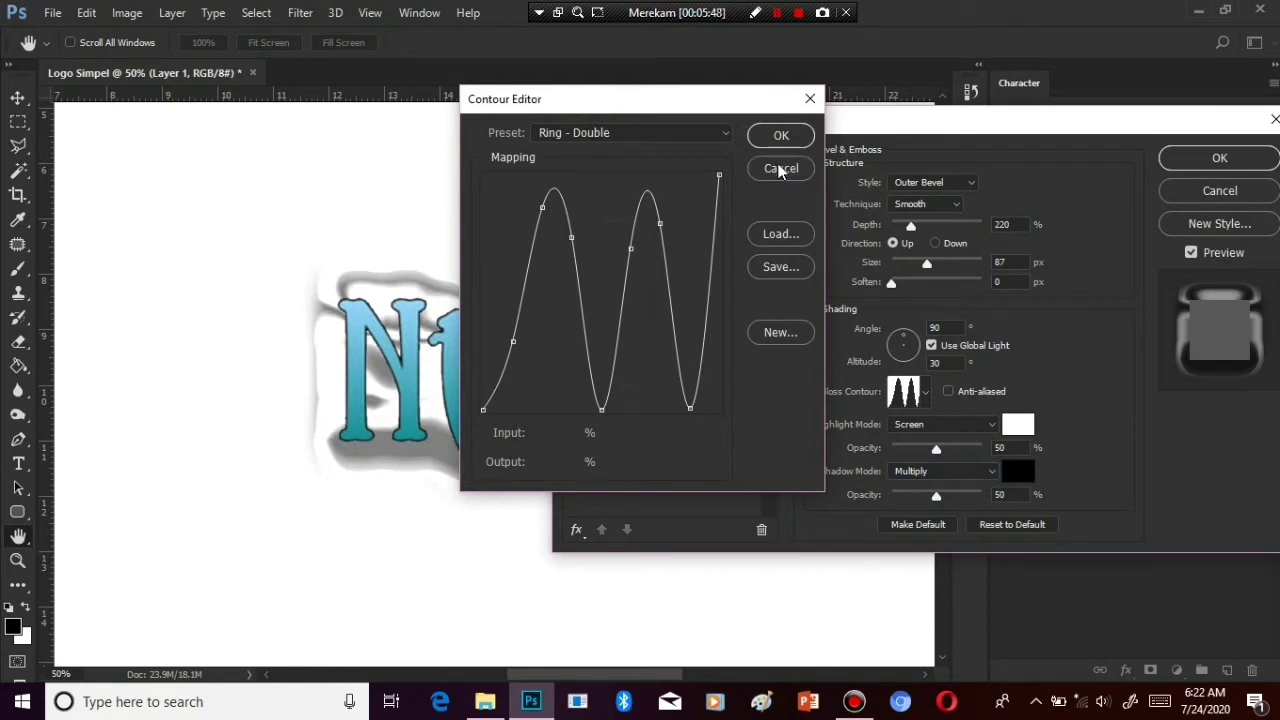
click(780, 169)
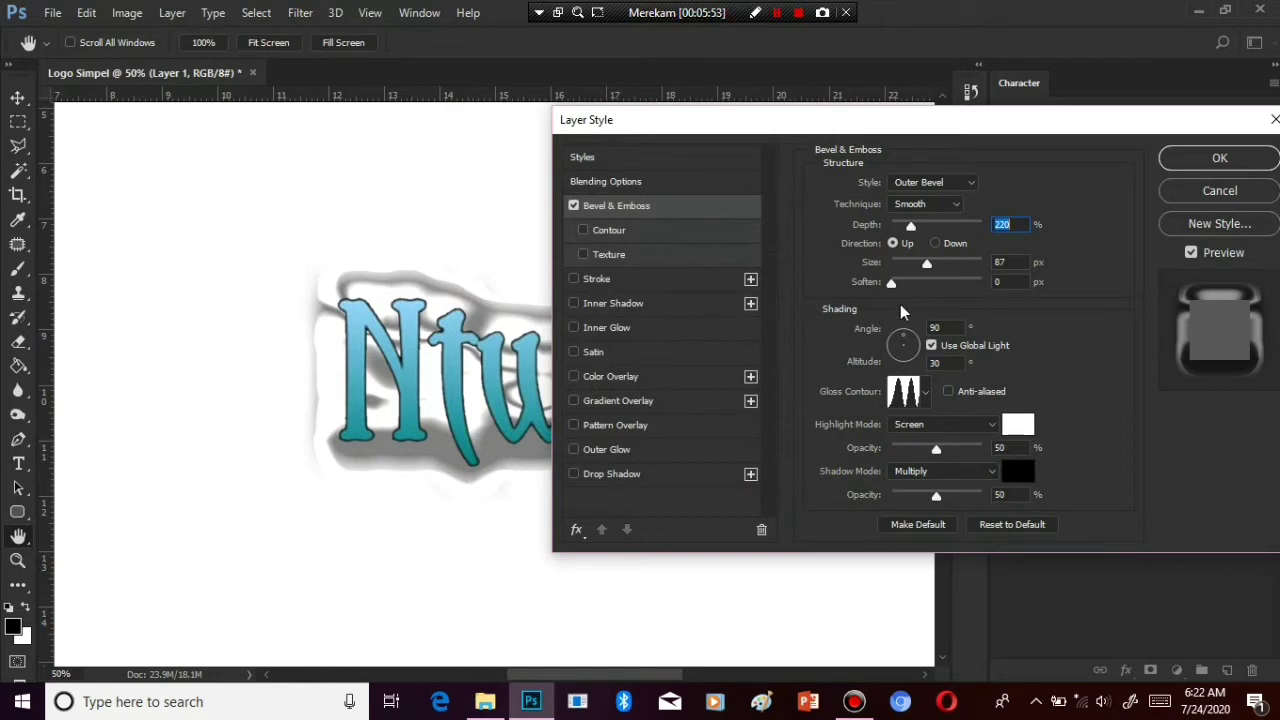
click(938, 184)
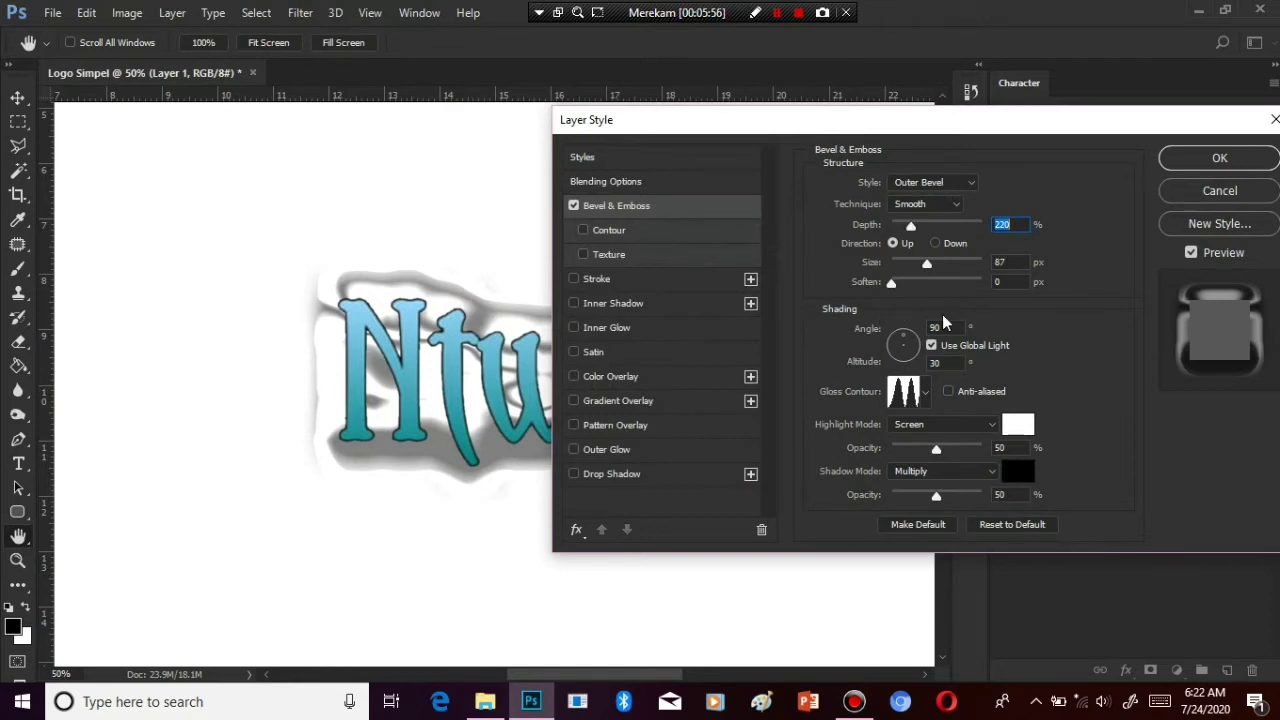
click(925, 392)
click(925, 392)
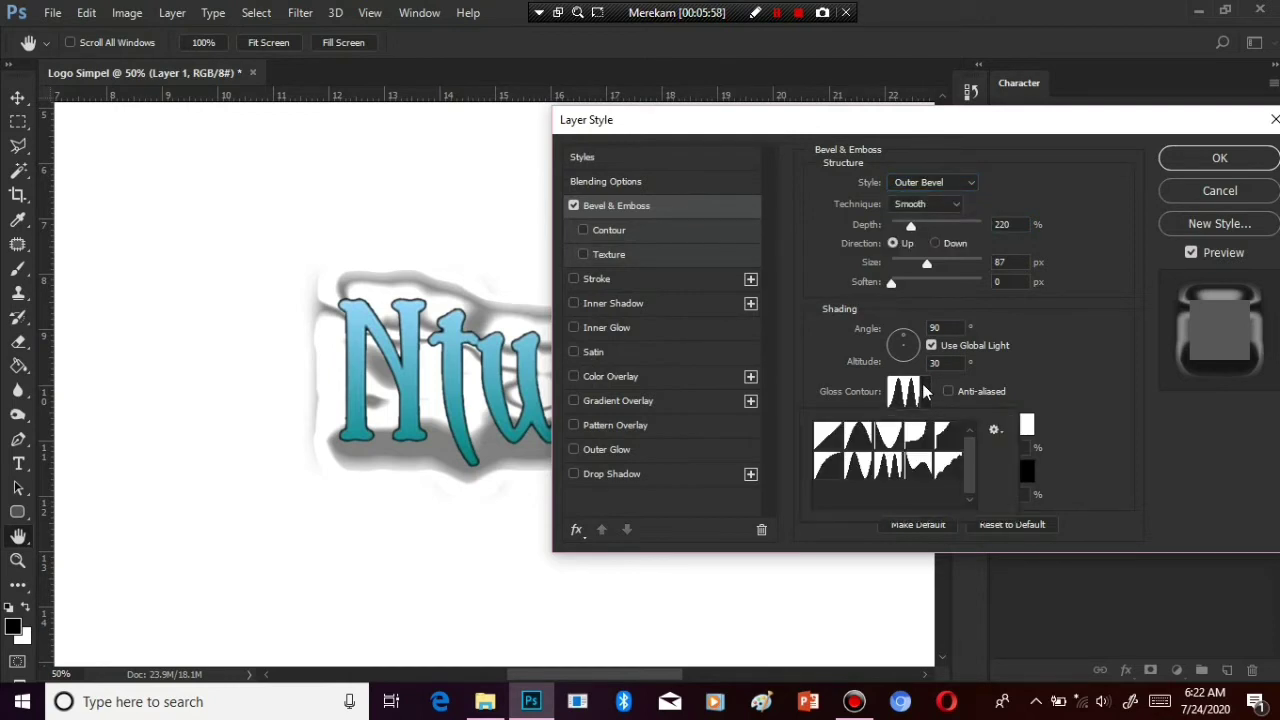
click(850, 436)
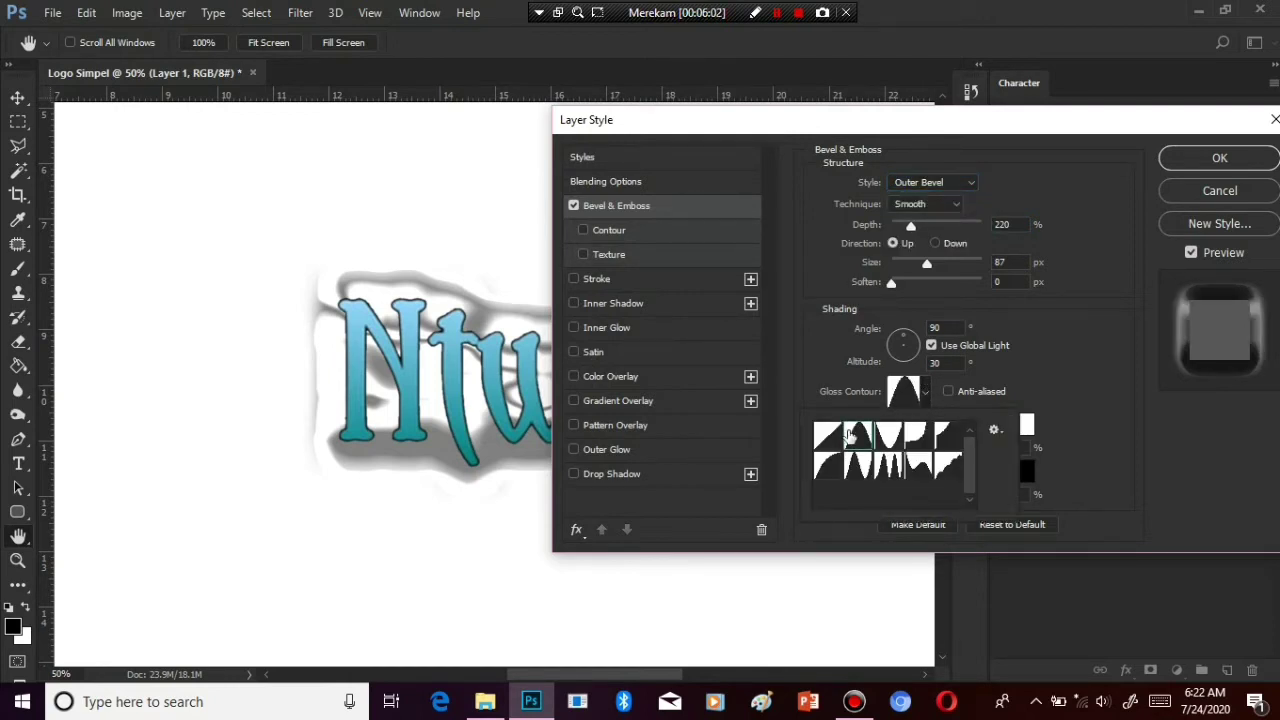
click(890, 438)
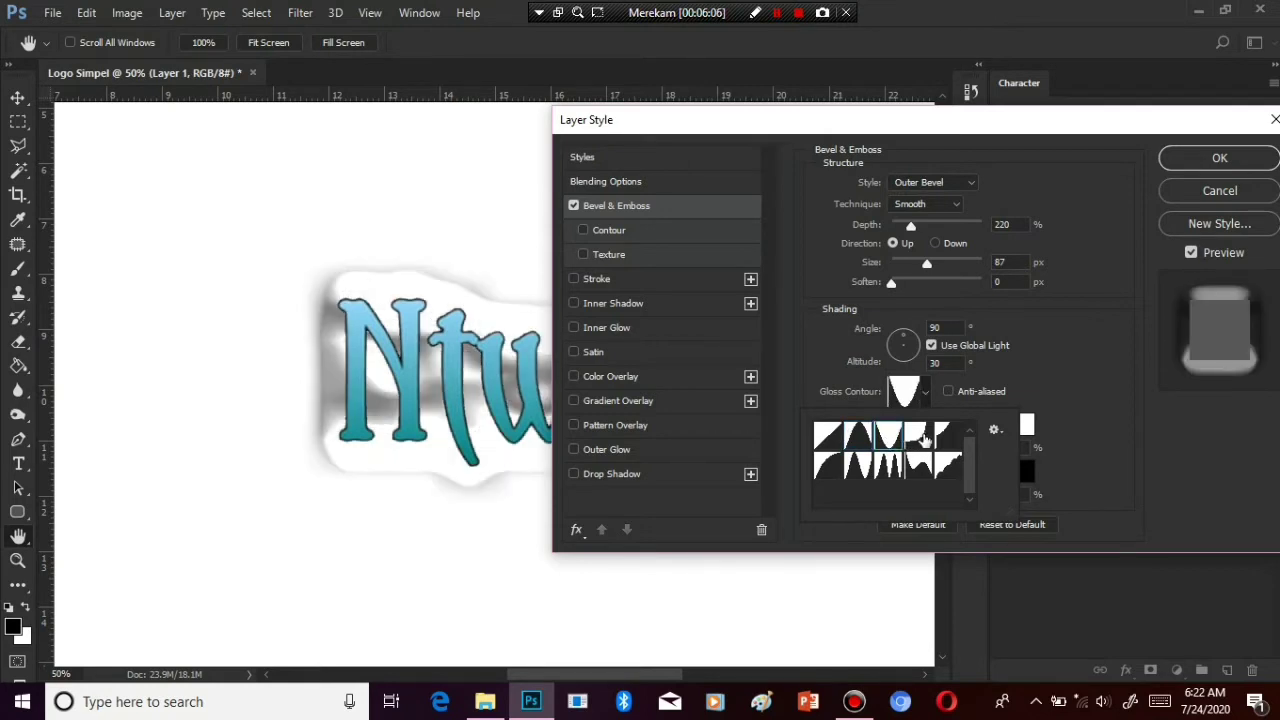
click(922, 437)
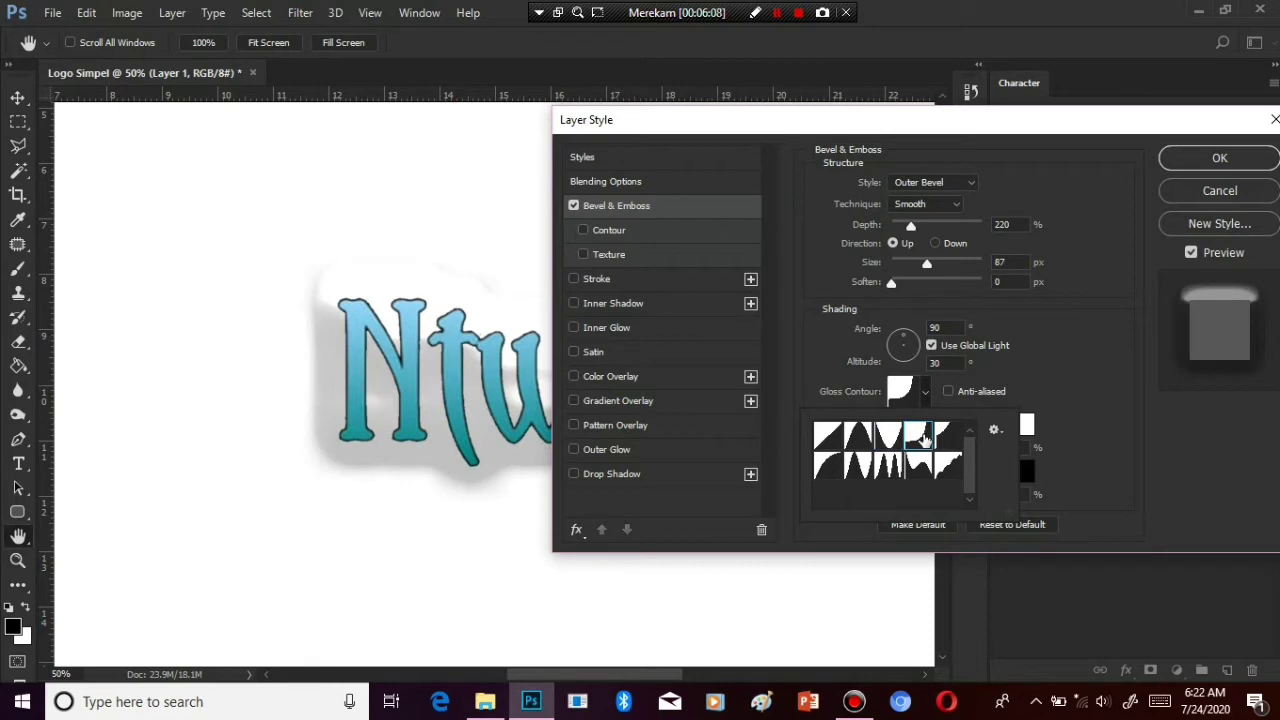
click(889, 436)
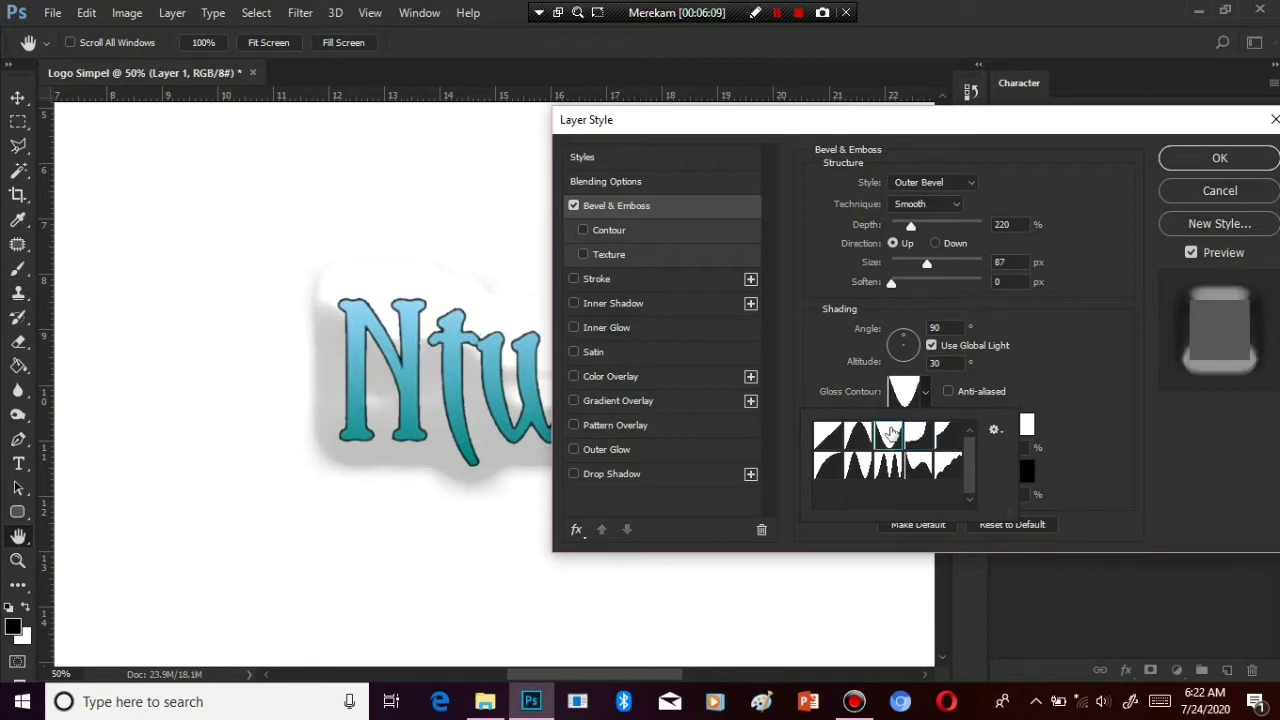
click(910, 227)
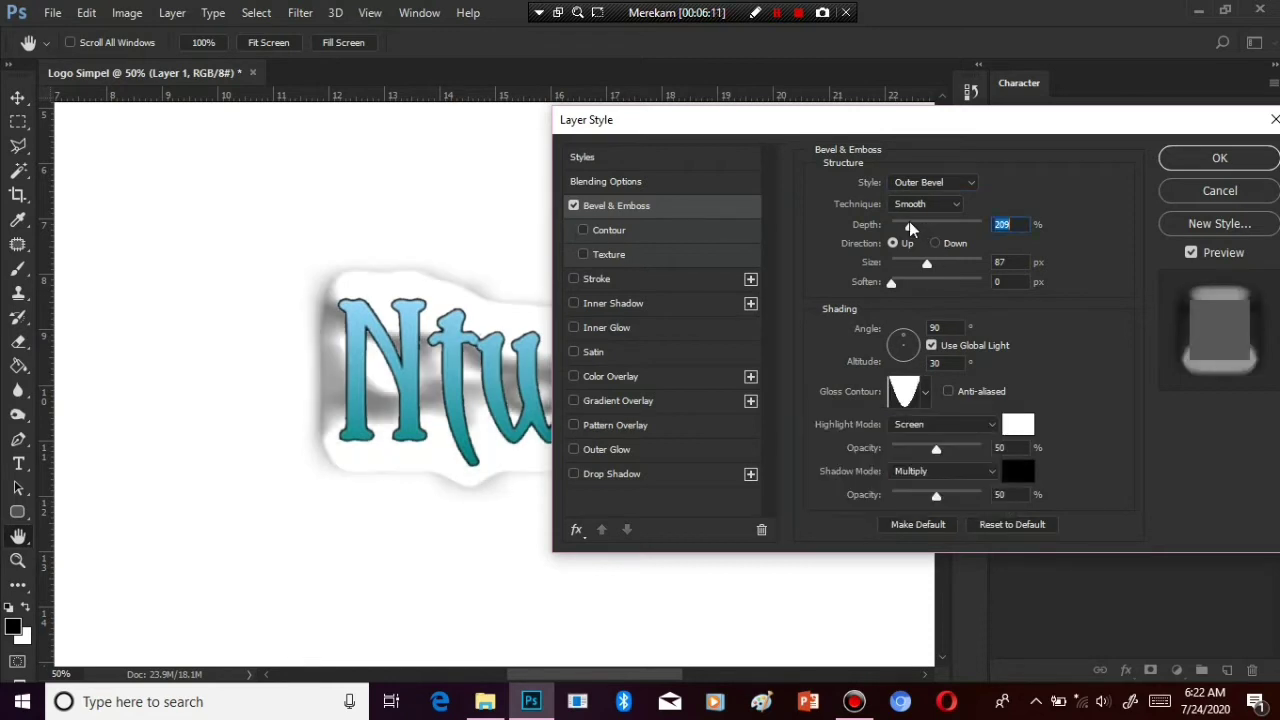
drag(910, 228, 922, 232)
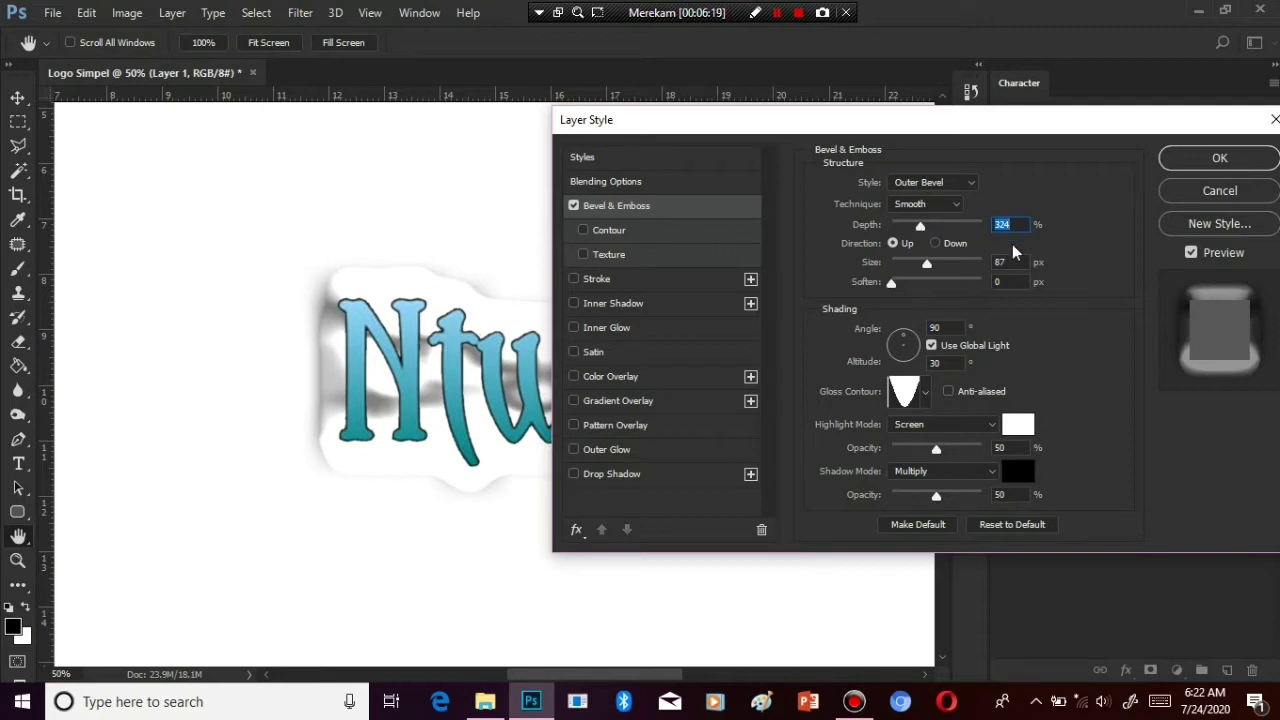
Change the bevel style to Emboss and move the dialog aside to preview the letters
click(931, 187)
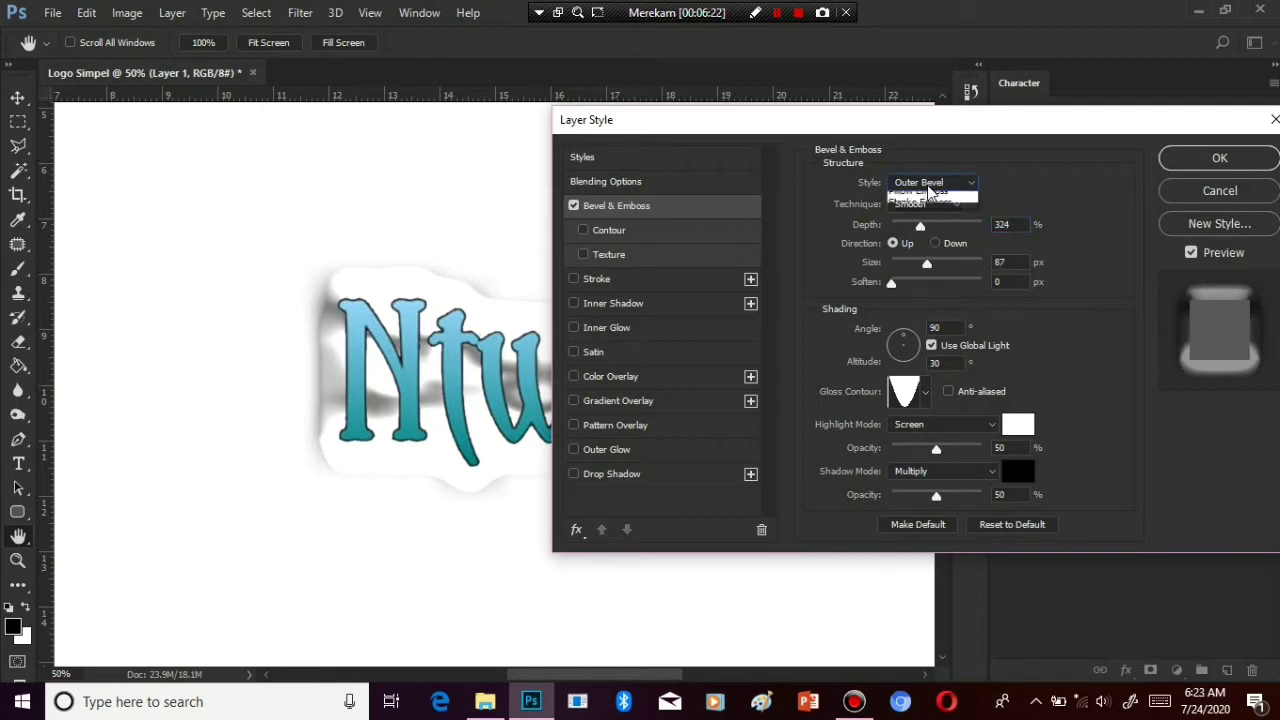
click(922, 222)
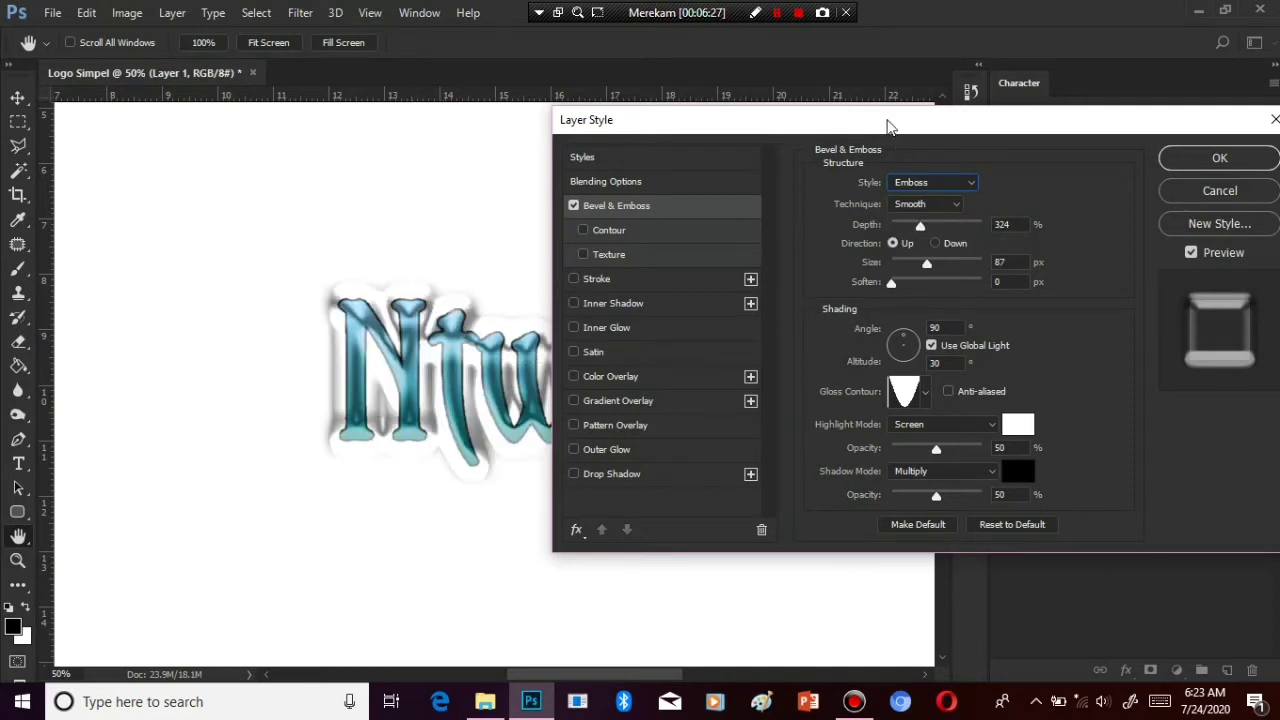
drag(890, 127, 1065, 118)
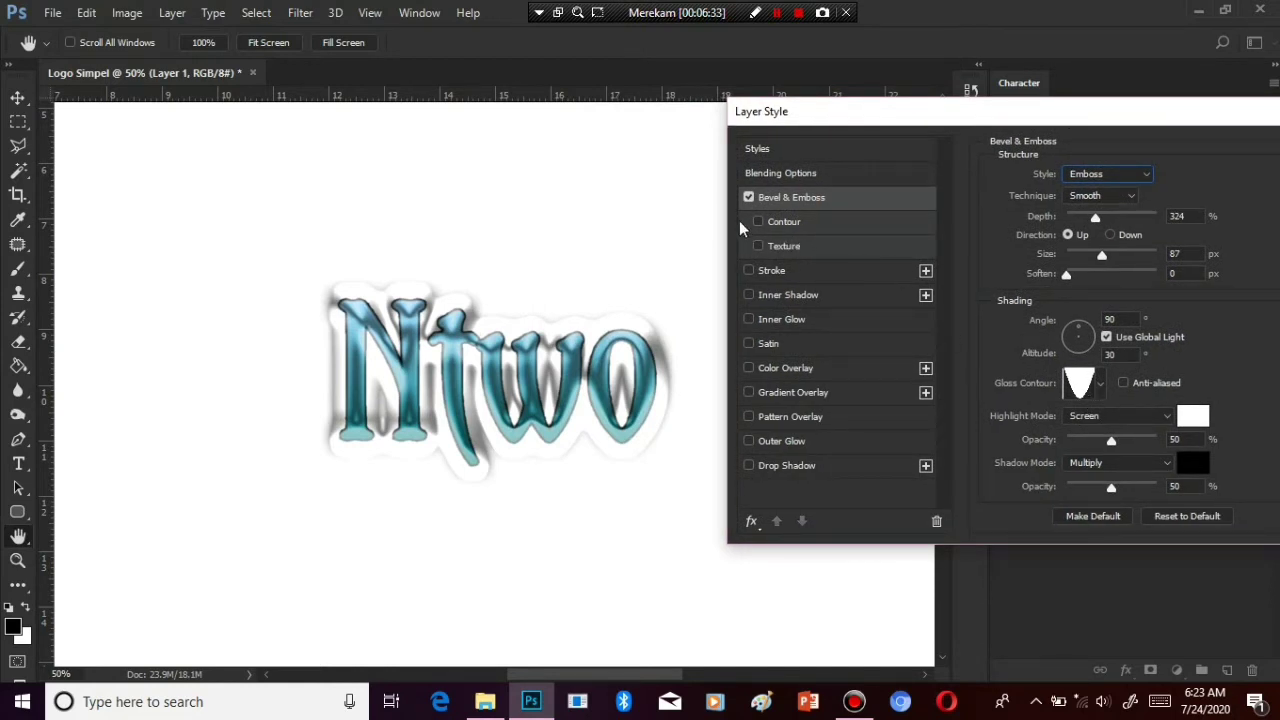
drag(971, 114, 769, 159)
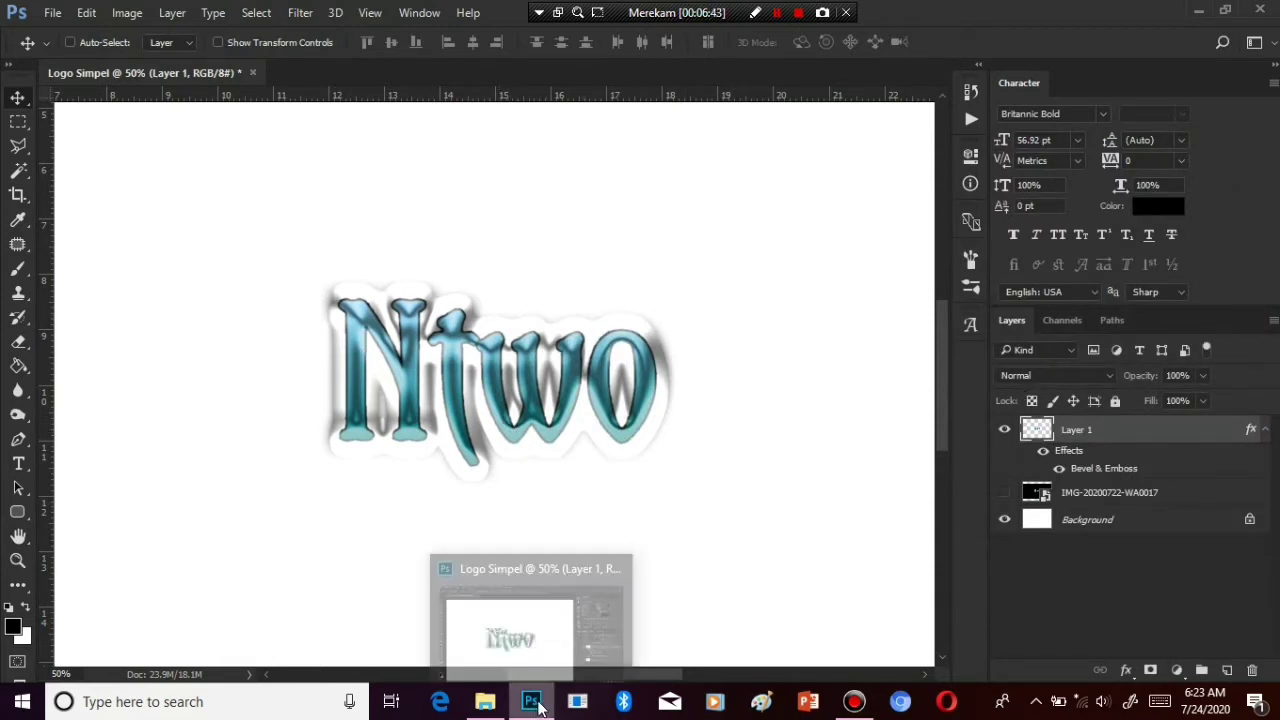
mouse_move(484, 702)
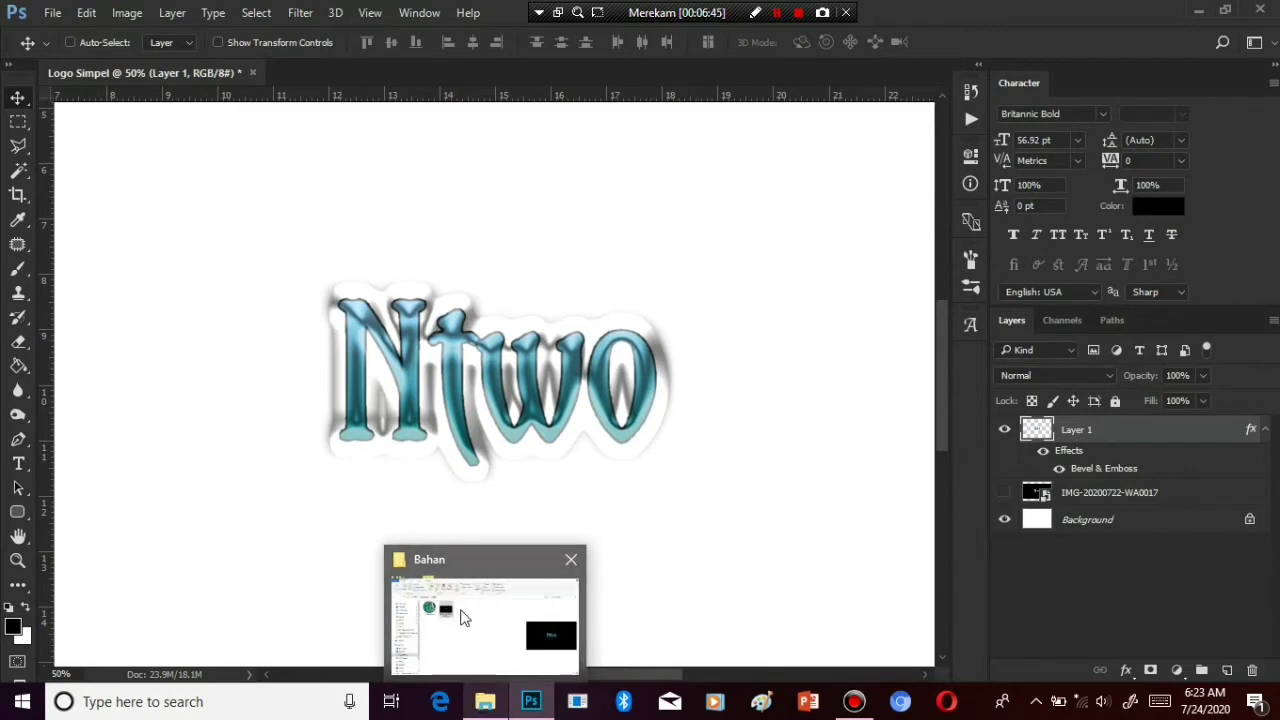
Drag 1843383.png from the Bahan folder onto the Logo Simpel canvas as a new layer
click(462, 612)
click(242, 196)
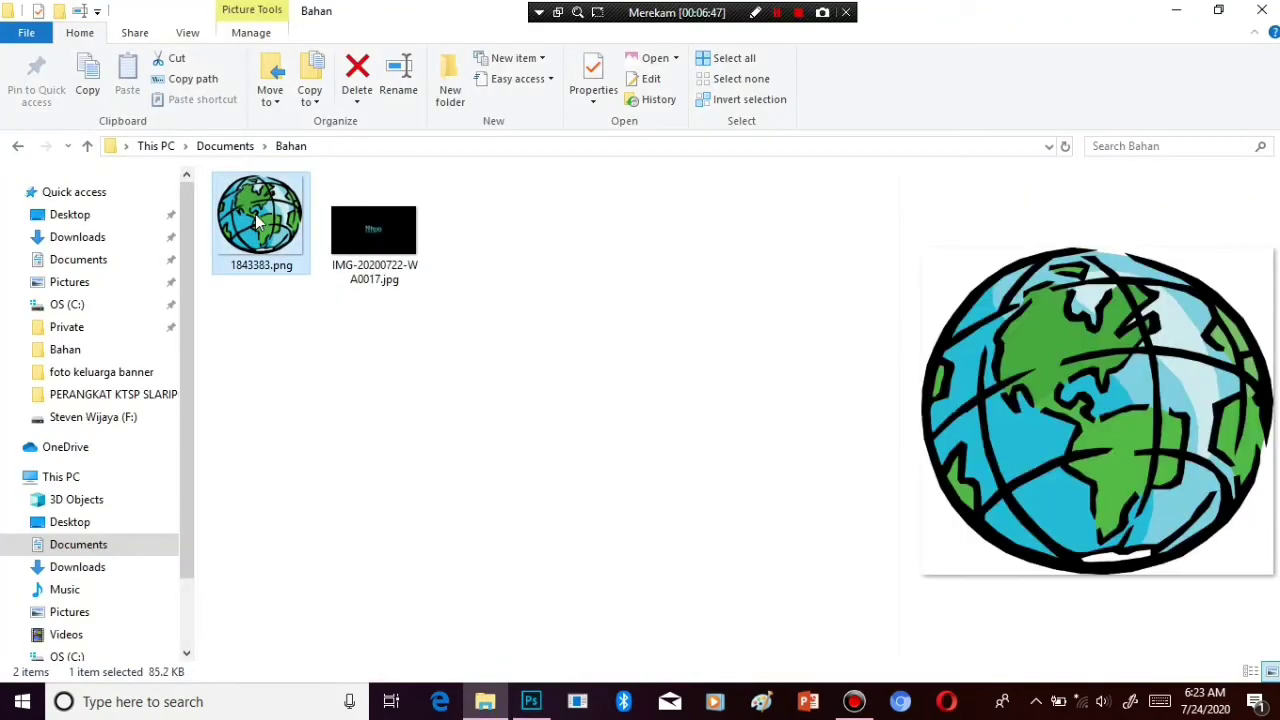
drag(258, 222, 542, 705)
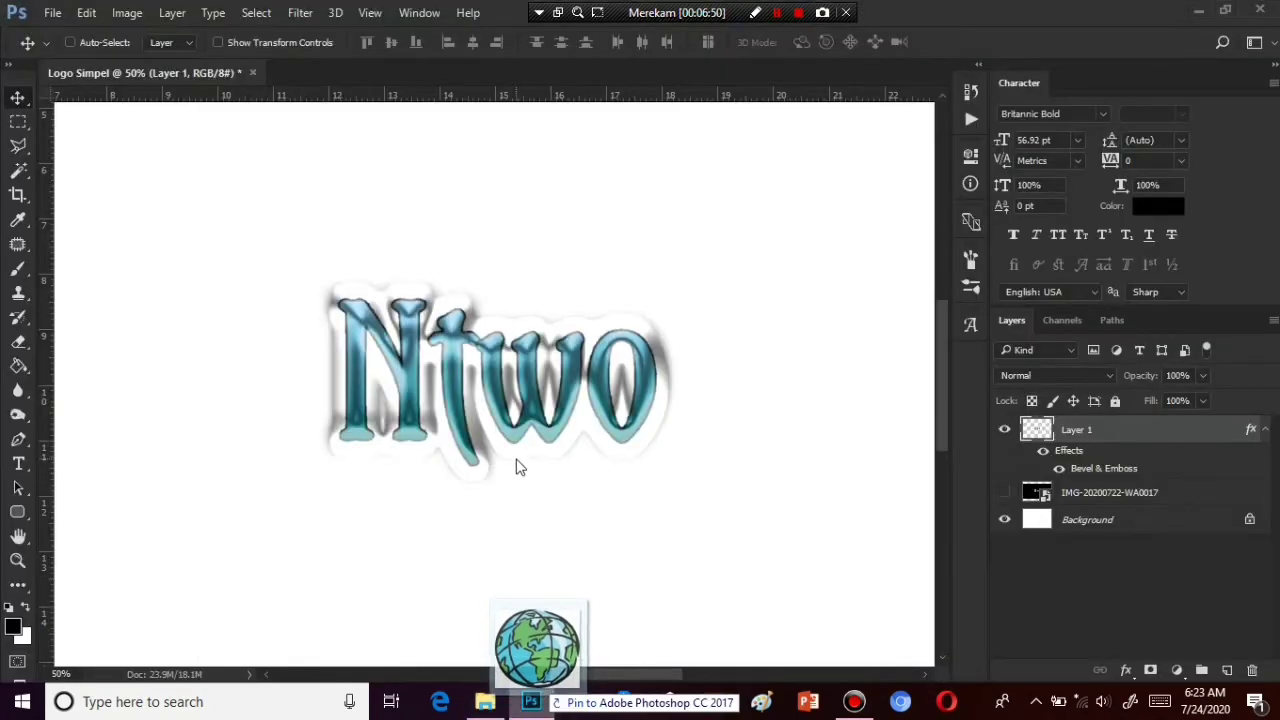
drag(542, 705, 517, 466)
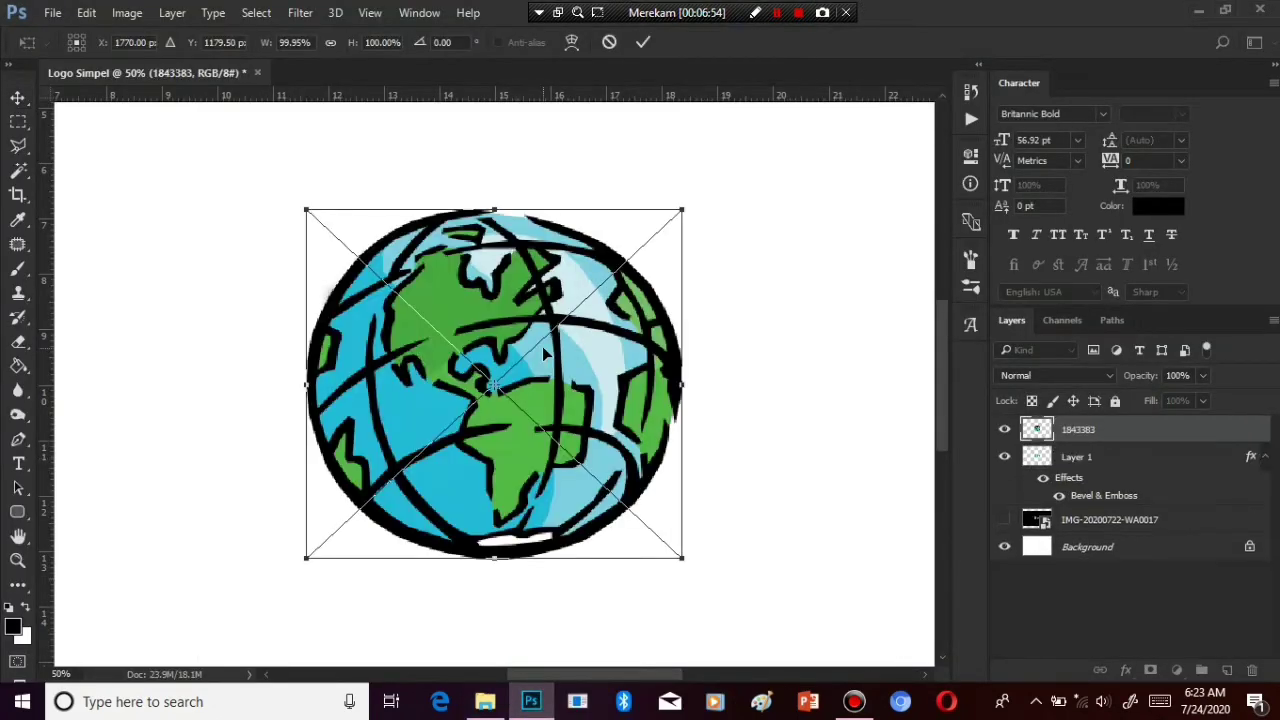
Place the globe and move its 1843383 layer beneath the Ntwo text layer
key(Return)
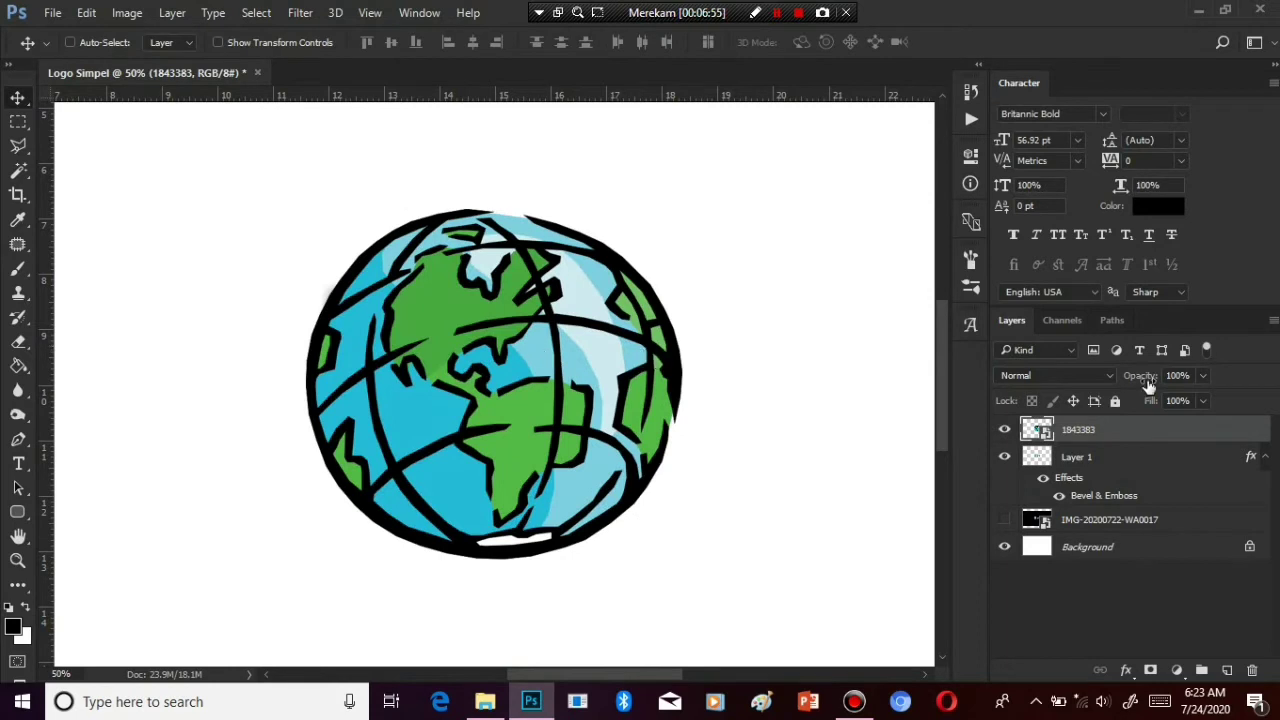
drag(1095, 432, 1097, 500)
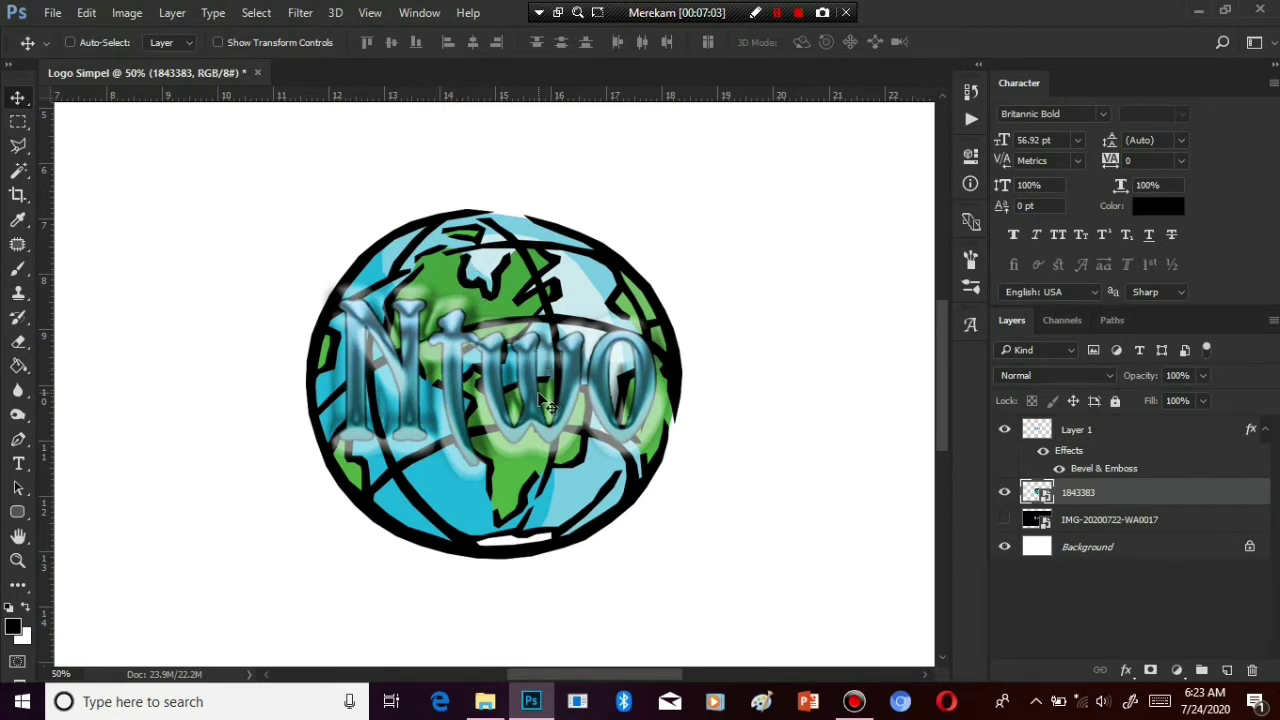
mouse_move(497, 380)
mouse_down()
mouse_move(495, 392)
mouse_move(487, 380)
mouse_up()
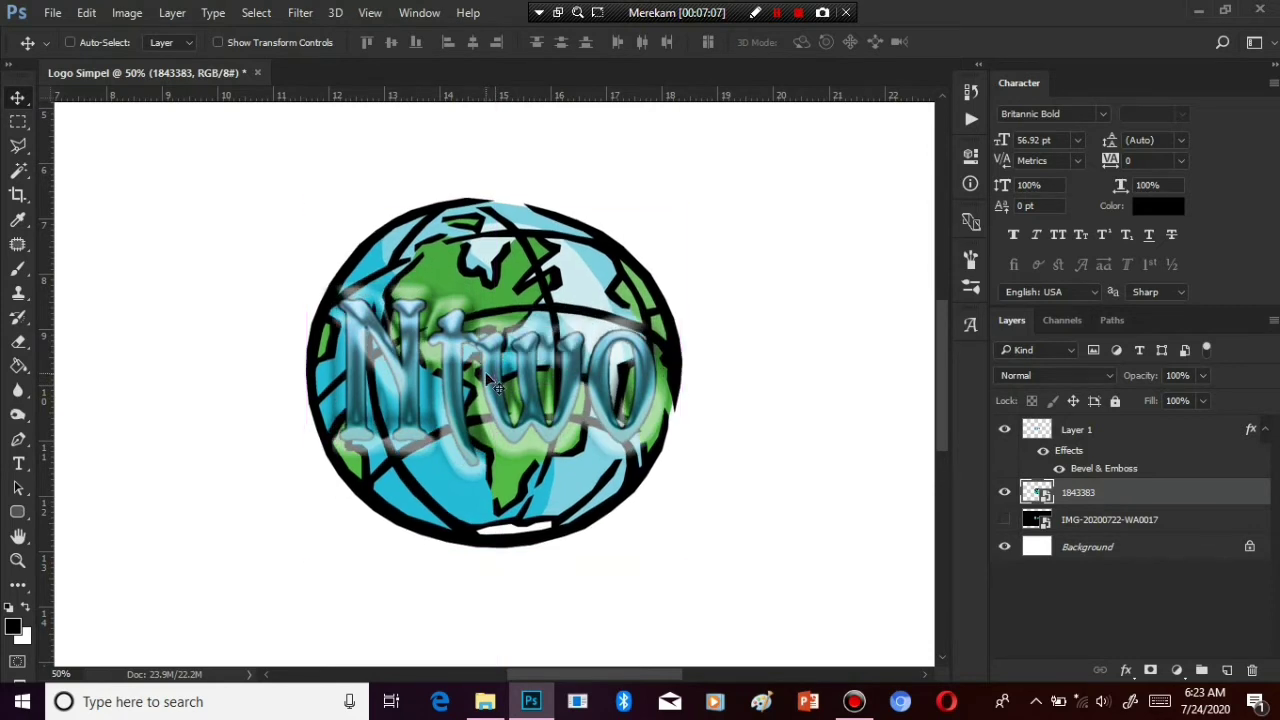
click(487, 380)
Scale the globe up to about 115% and reposition it under the lettering
key(ctrl+t)
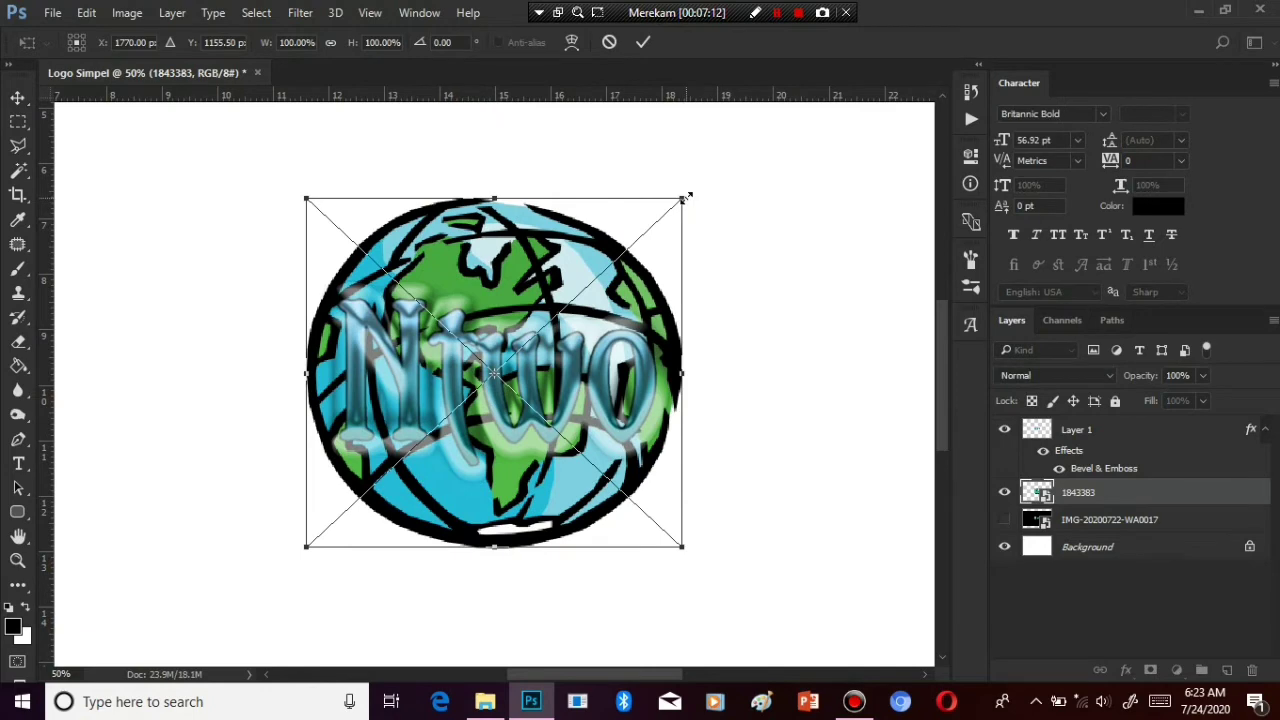
drag(683, 198, 733, 137)
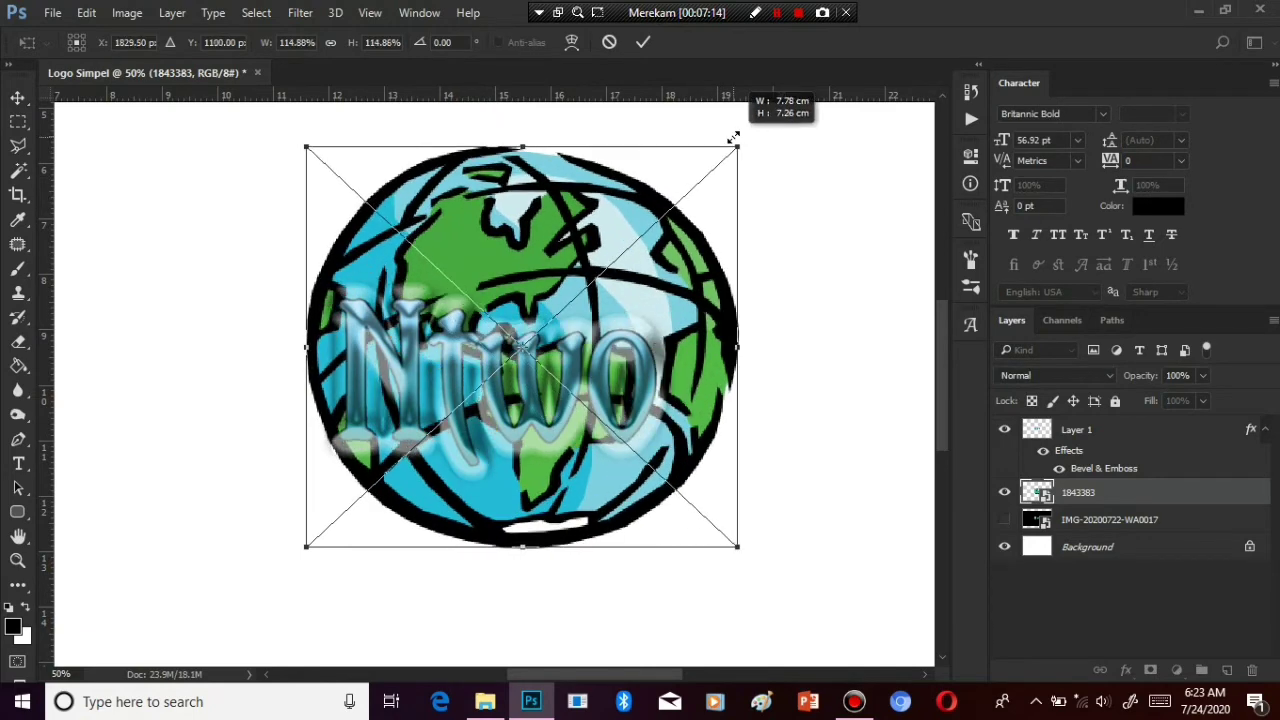
key(Return)
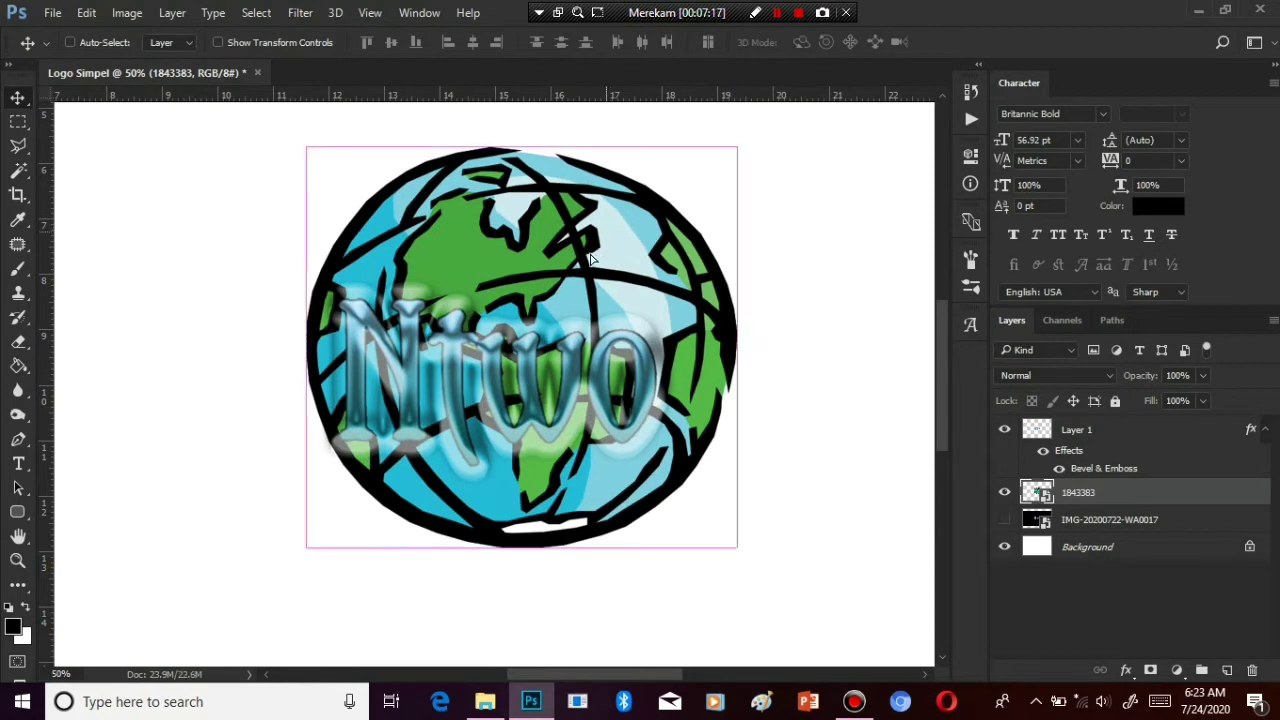
drag(590, 259, 590, 257)
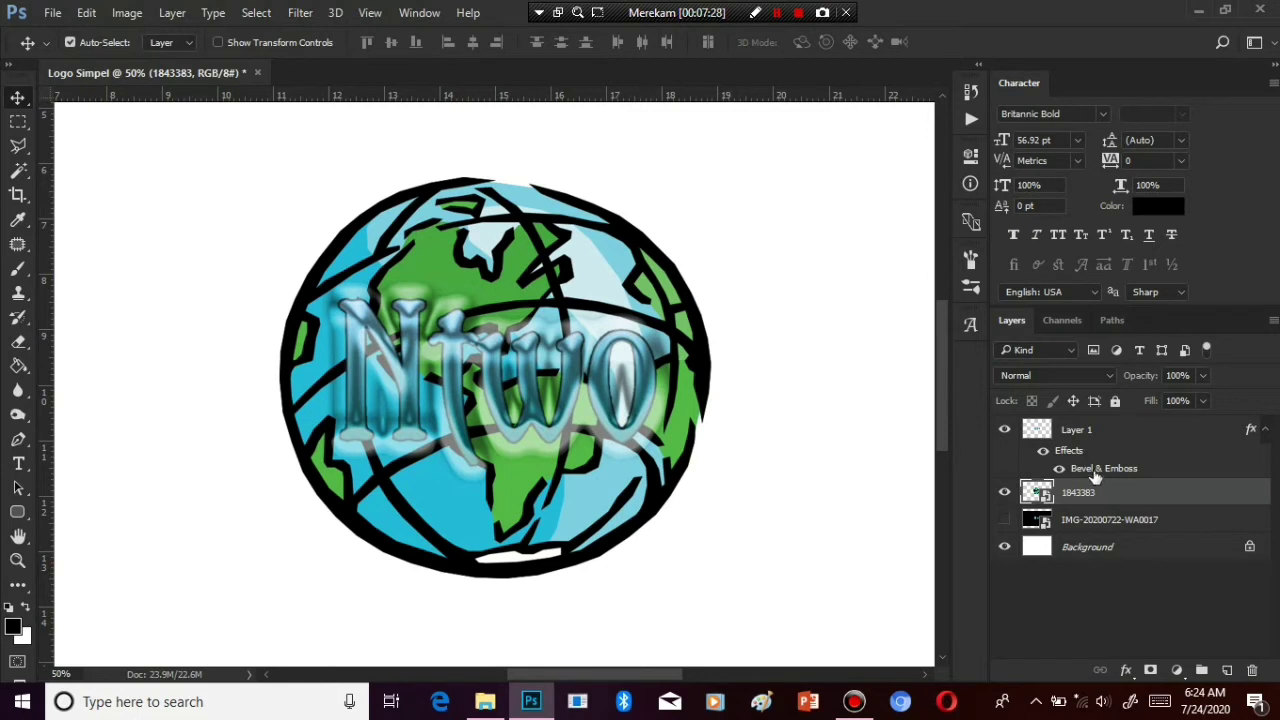
Zoom out and enlarge the globe slightly with transform controls, then hide the controls again
key(ctrl+minus)
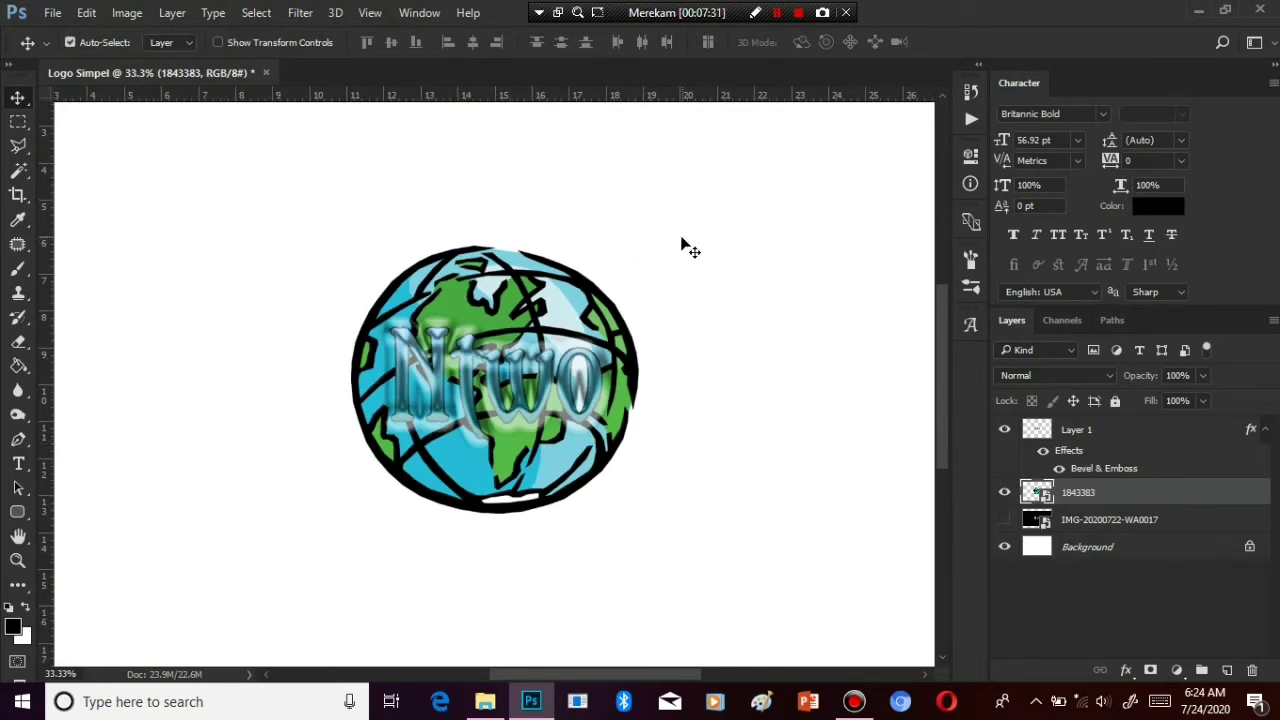
click(222, 42)
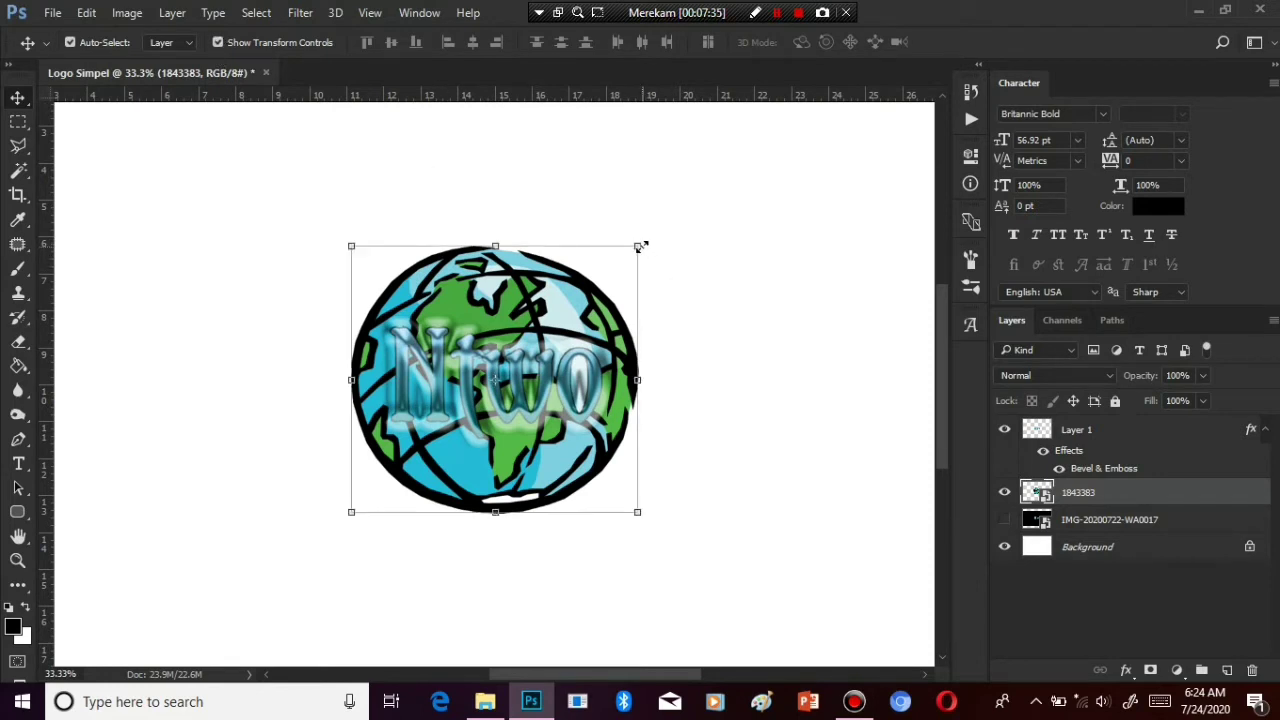
drag(641, 246, 650, 242)
key(Return)
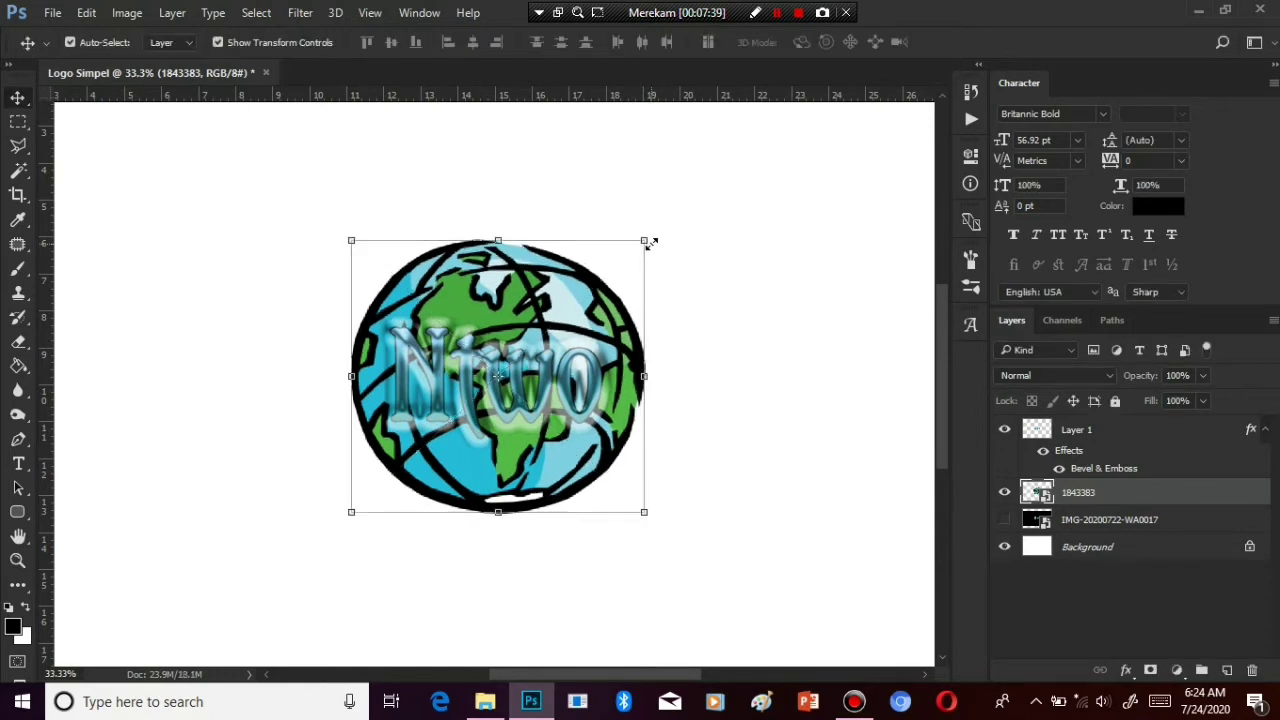
key(ctrl+h)
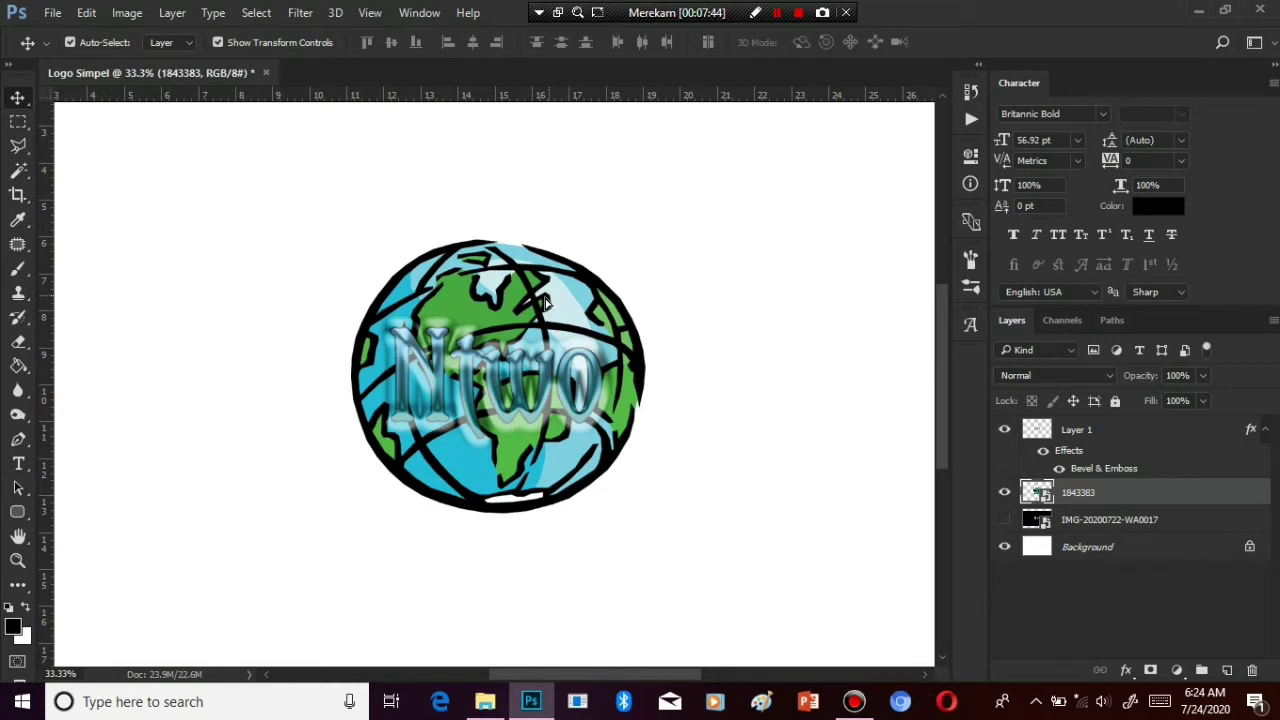
key(ctrl+t)
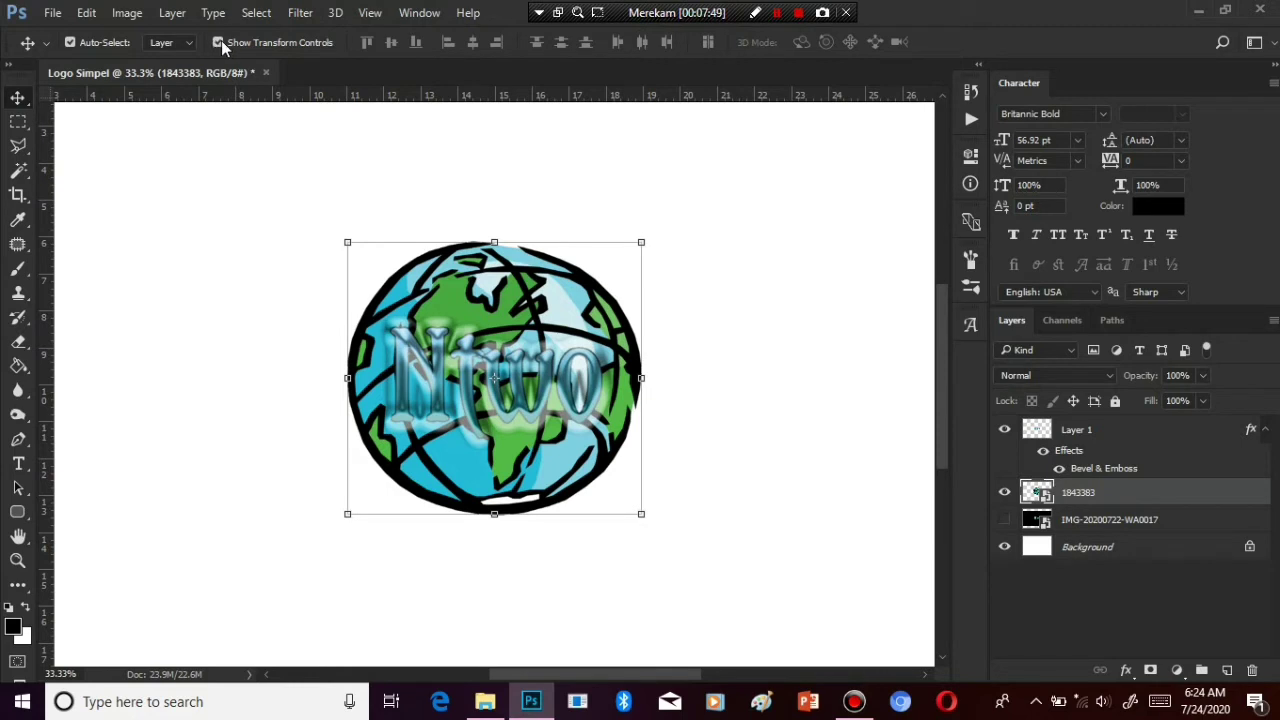
click(219, 42)
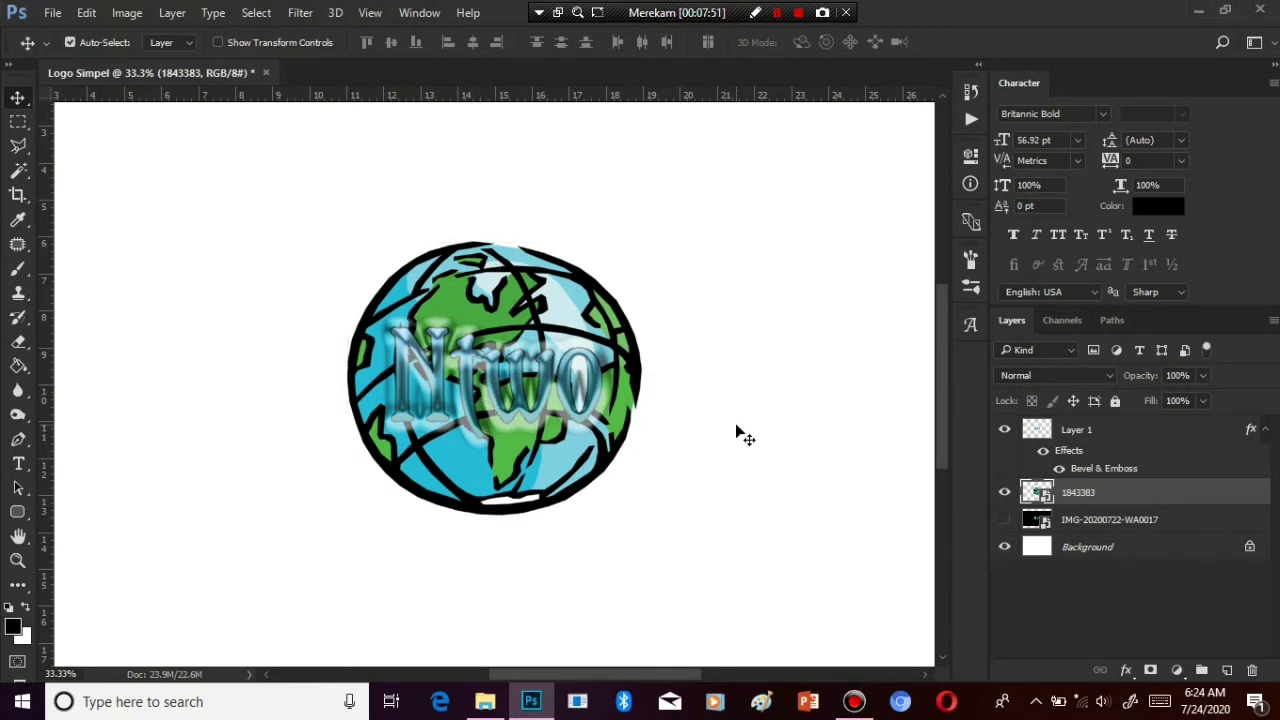
click(1077, 432)
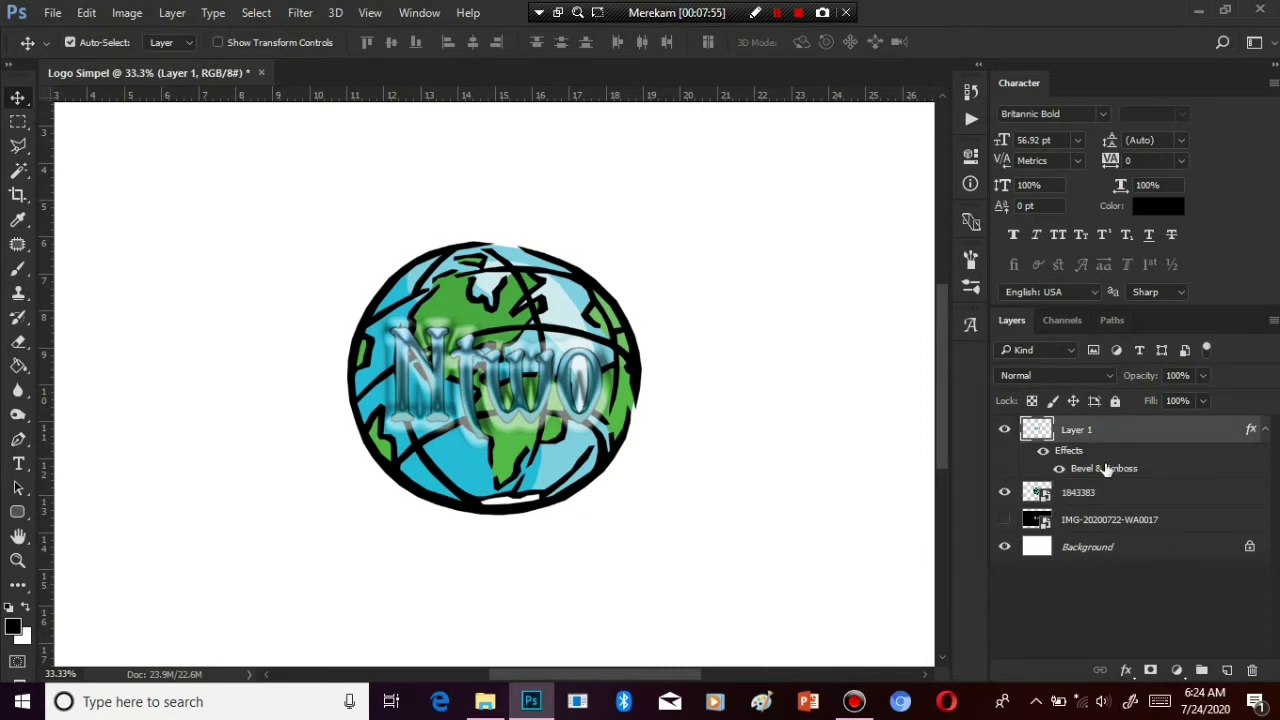
Open the Ntwo text's Layer Style, test a blue Color Overlay, then switch to Gradient Overlay
double_click(1106, 469)
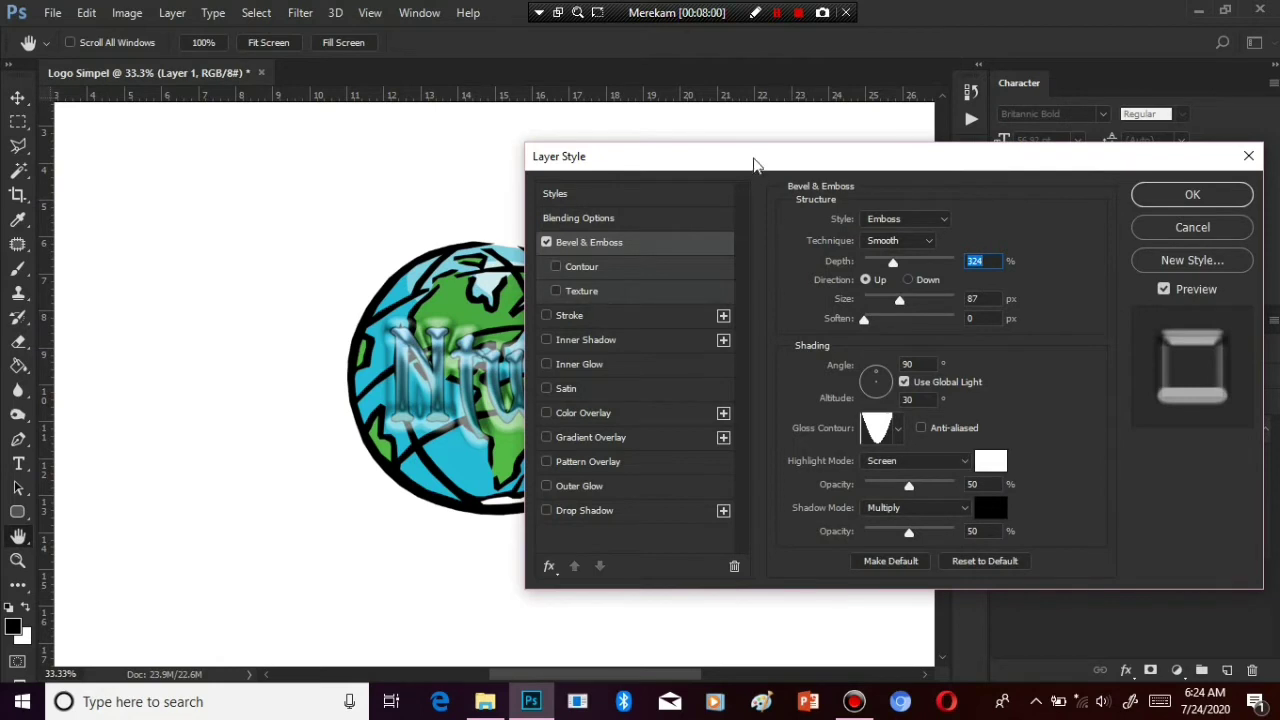
mouse_move(756, 161)
mouse_down()
mouse_move(889, 119)
mouse_move(908, 131)
mouse_up()
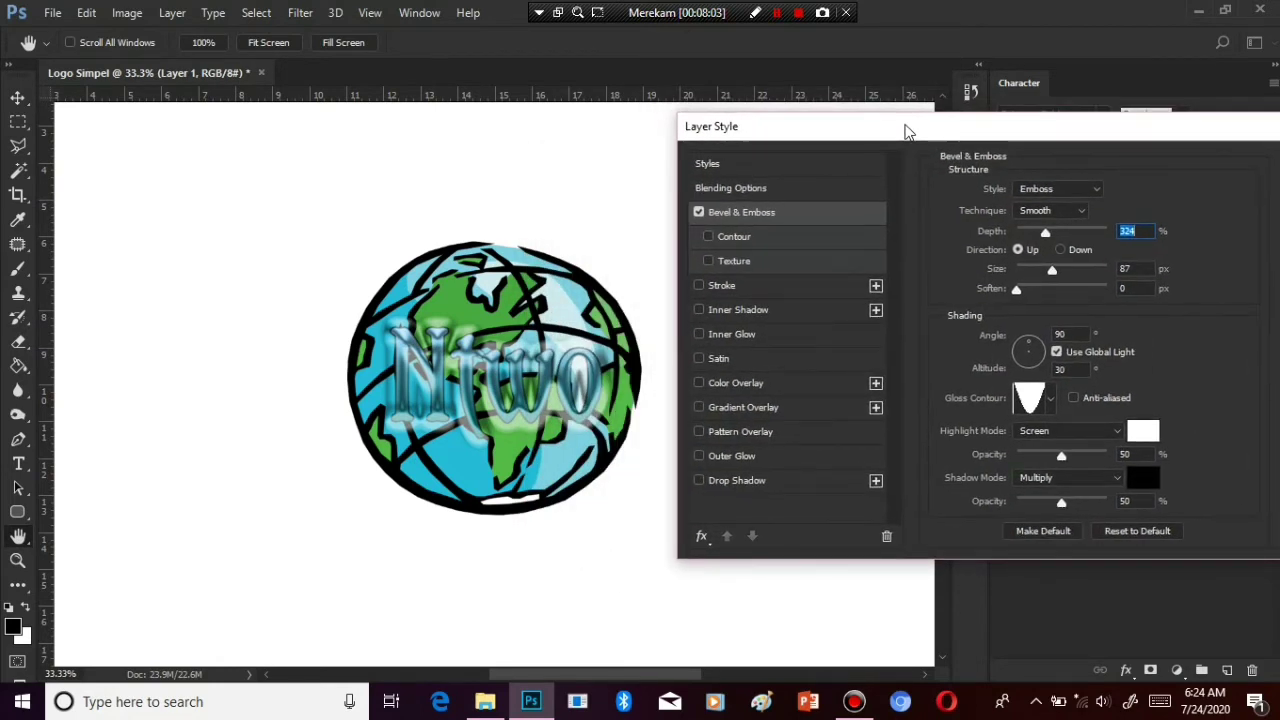
click(749, 385)
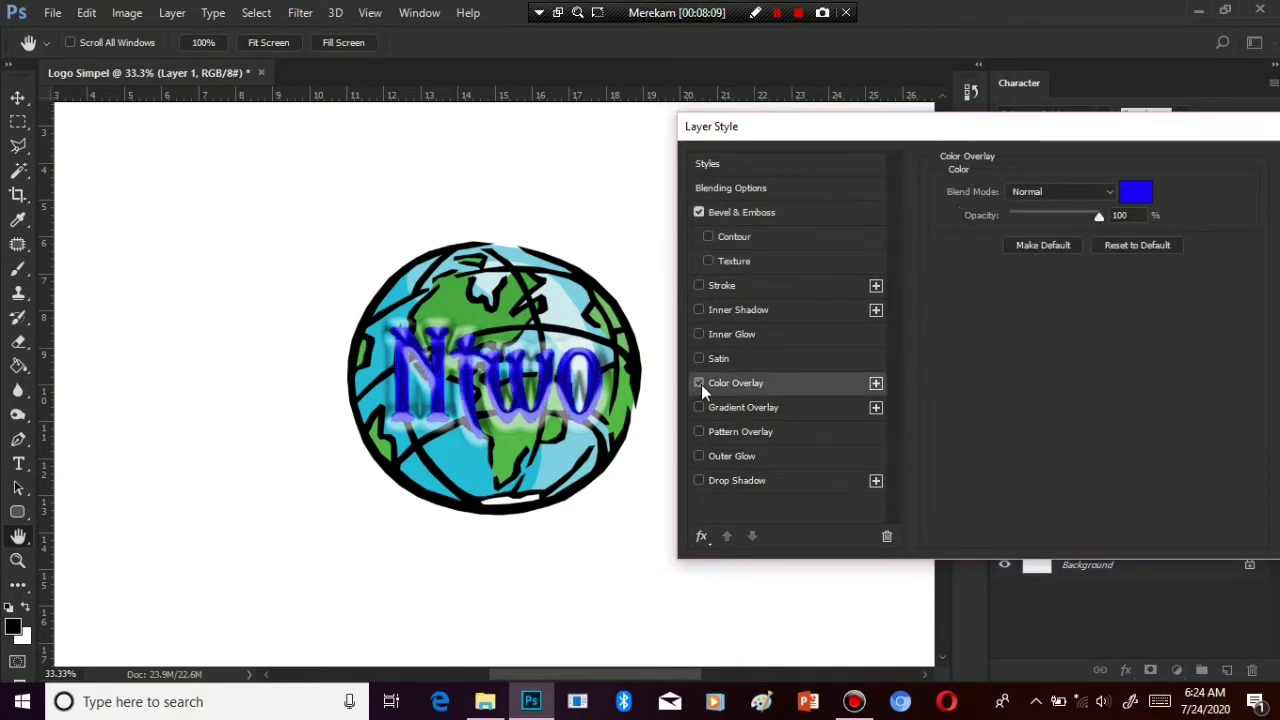
click(701, 384)
click(719, 407)
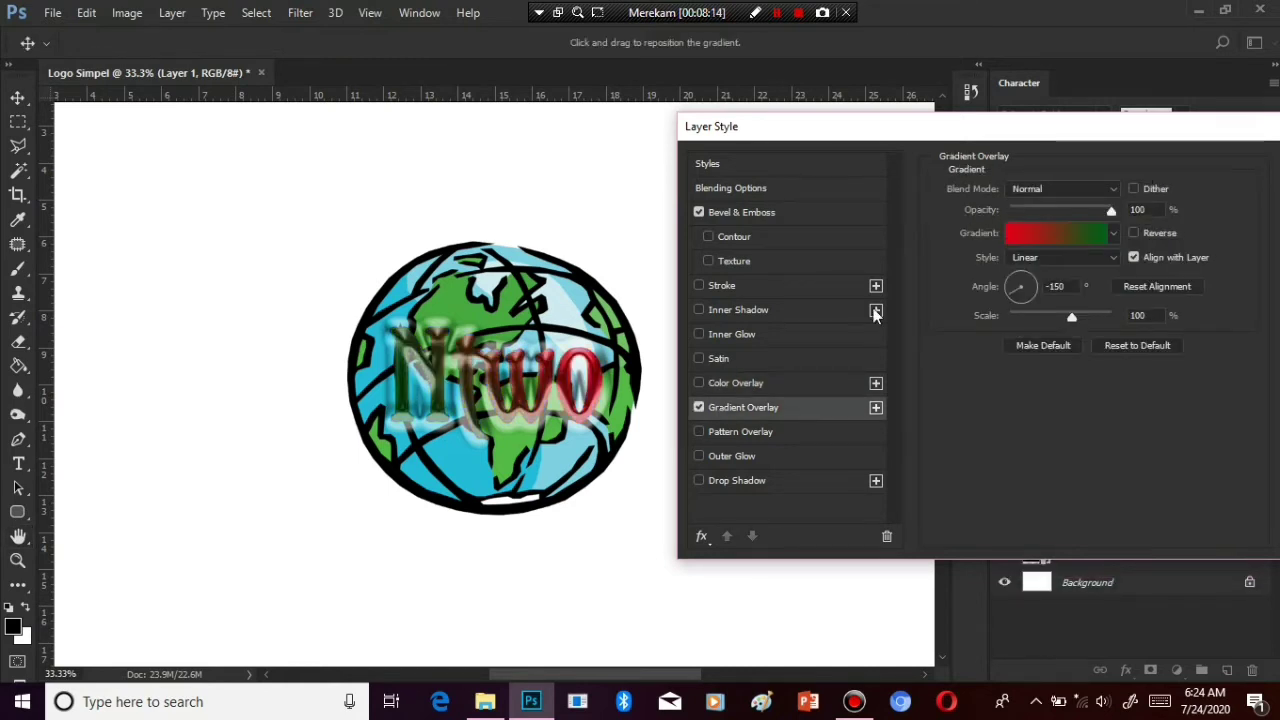
Try Orange-Yellow-Orange, Violet-Orange and Copper gradient presets, then cancel back to red-green
click(1026, 233)
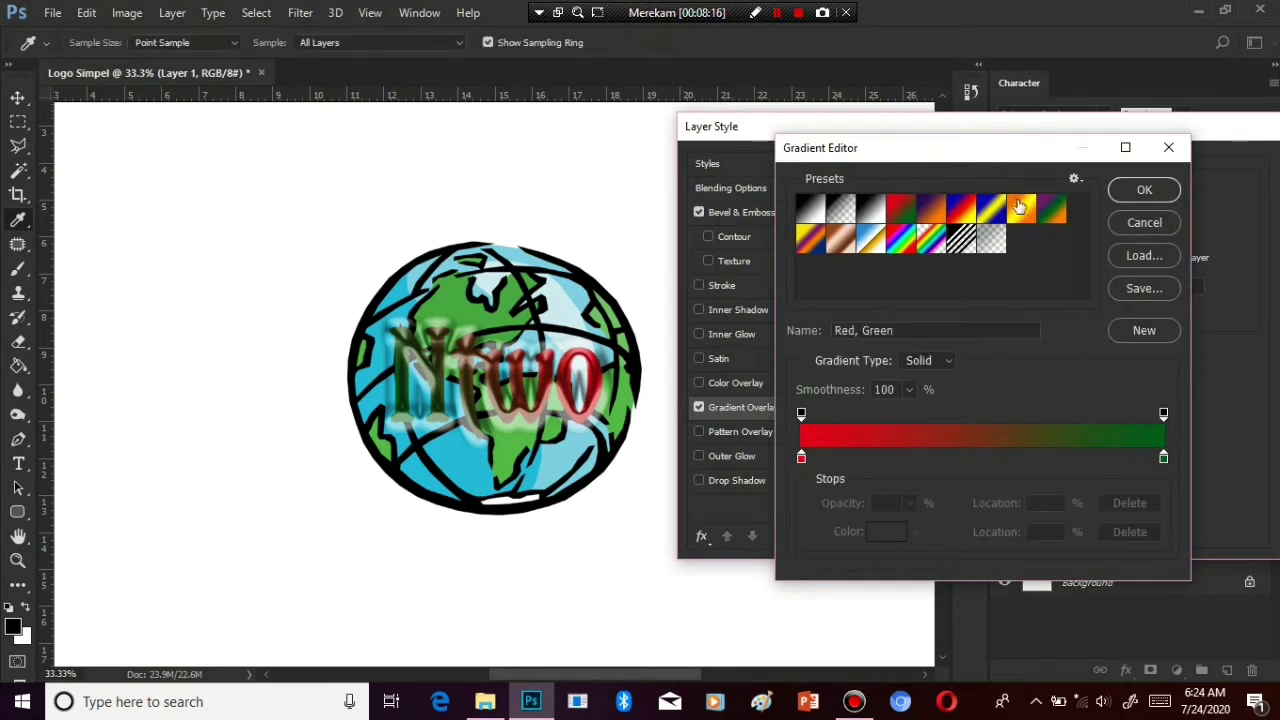
click(1019, 206)
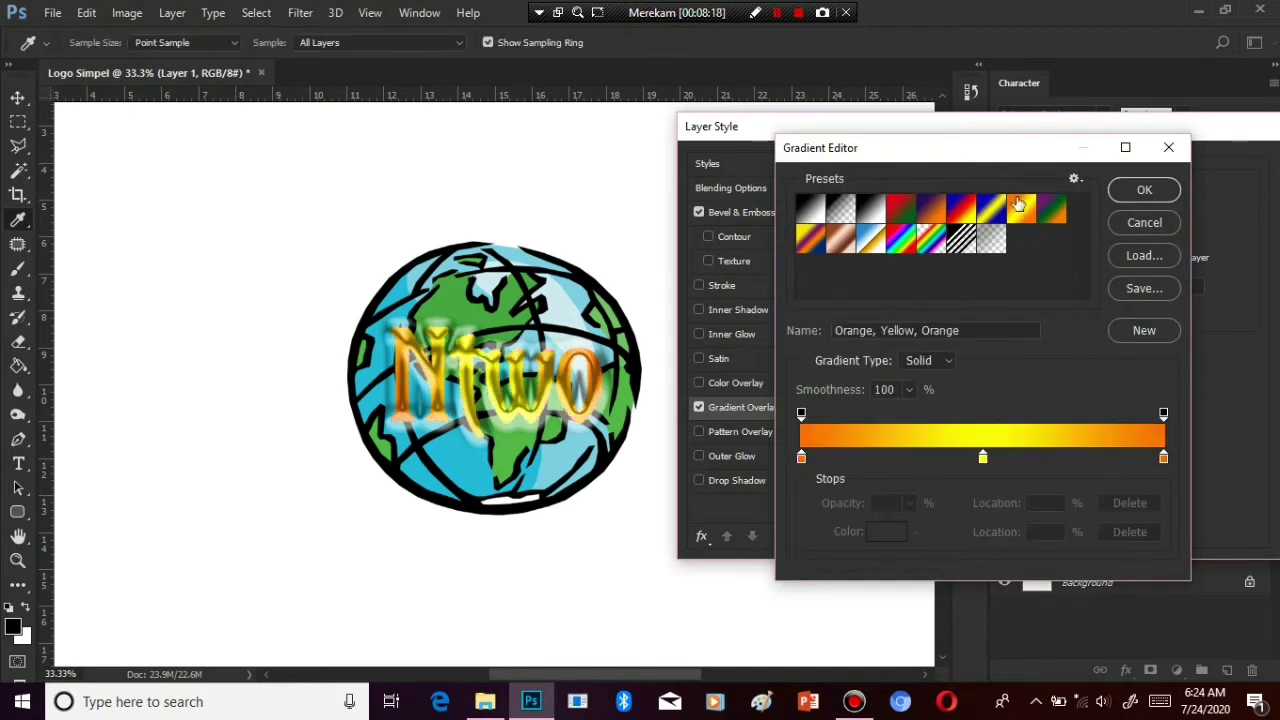
click(929, 213)
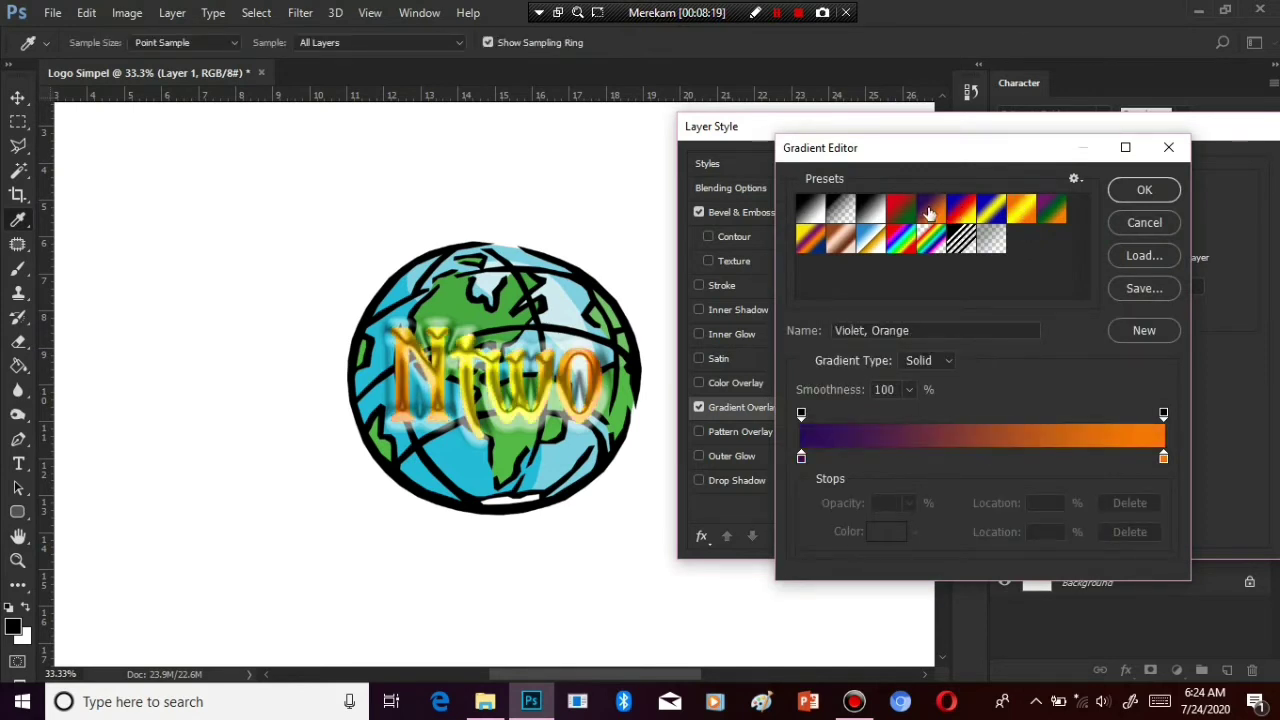
click(1020, 207)
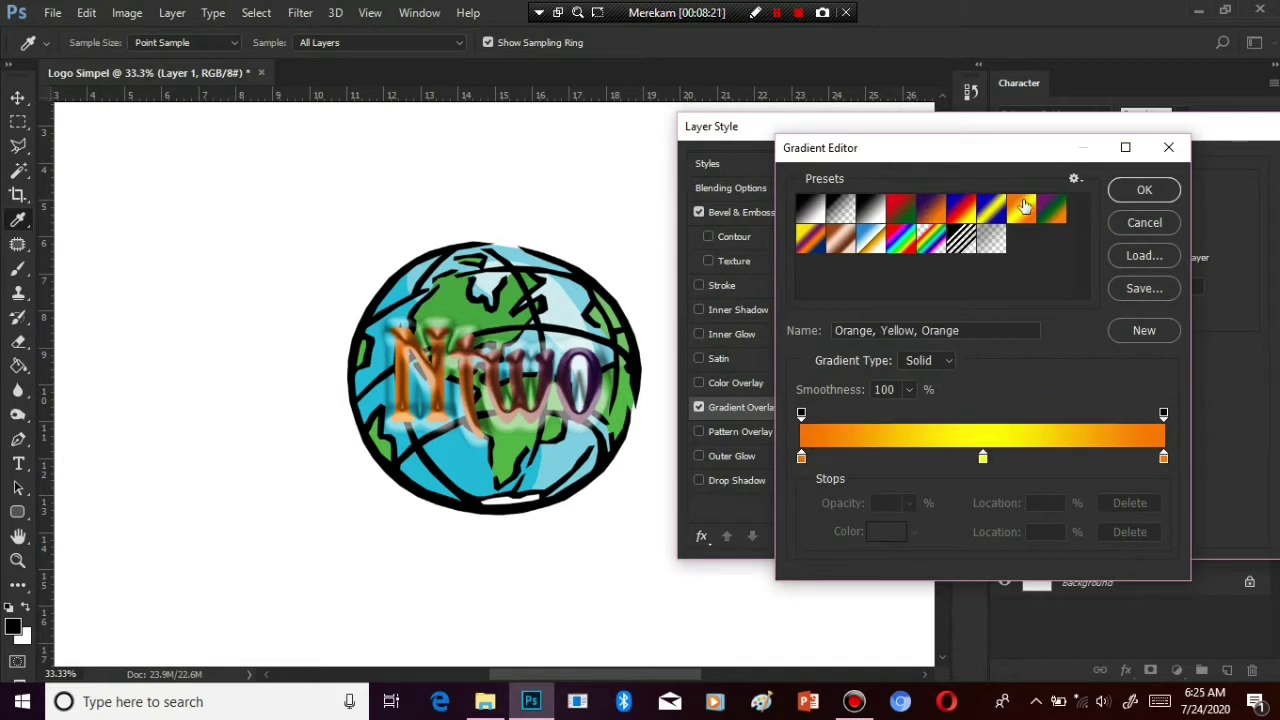
click(843, 240)
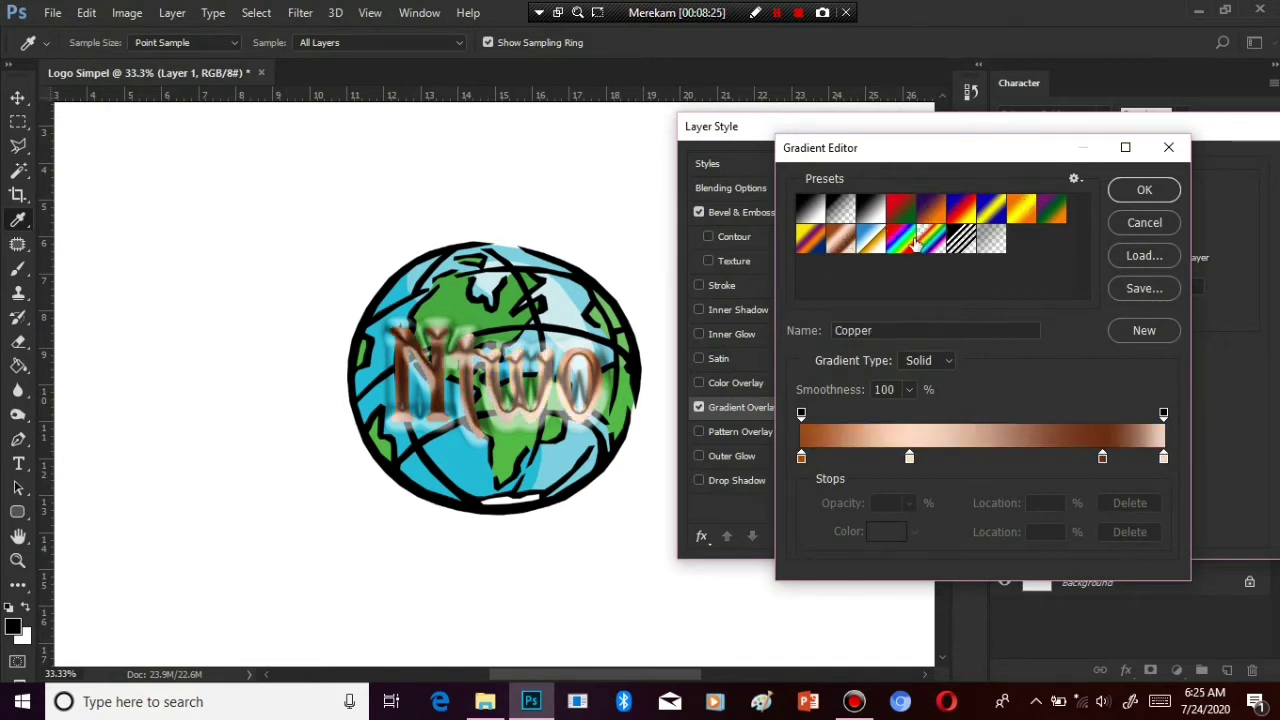
click(1157, 218)
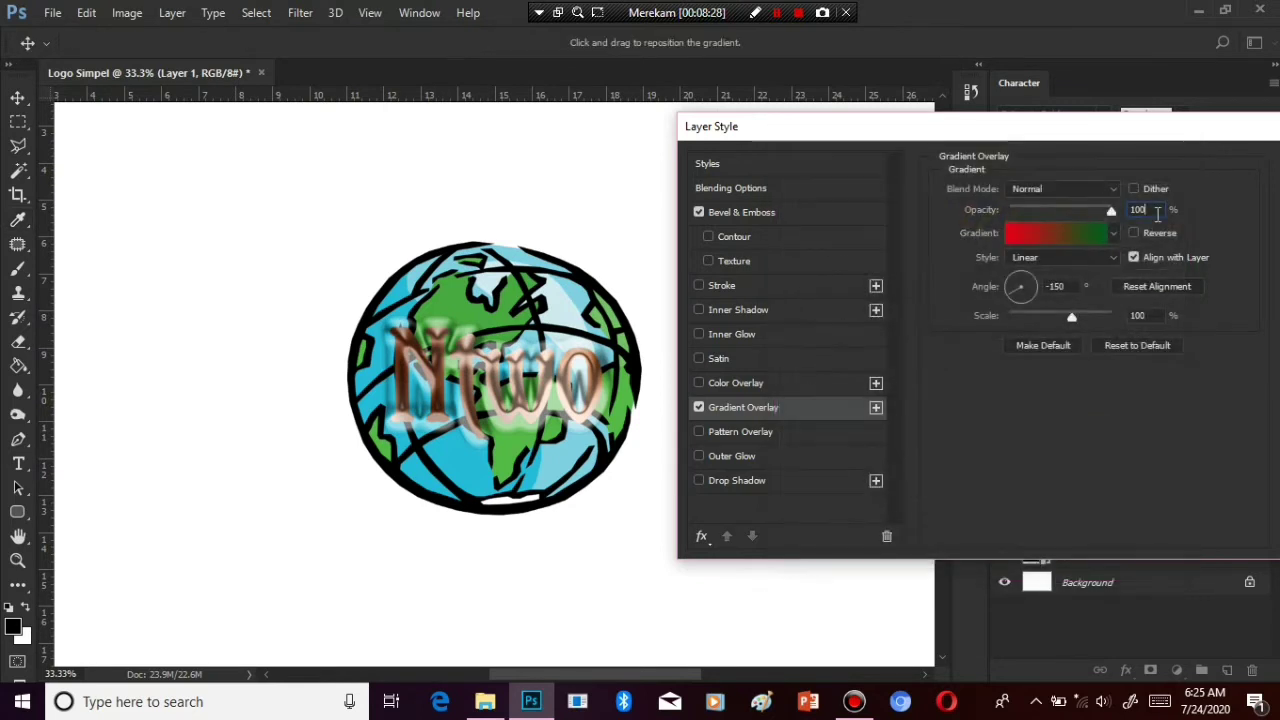
Turn Gradient Overlay off, test a blue Color Overlay again, then re-enable the gradient
click(698, 408)
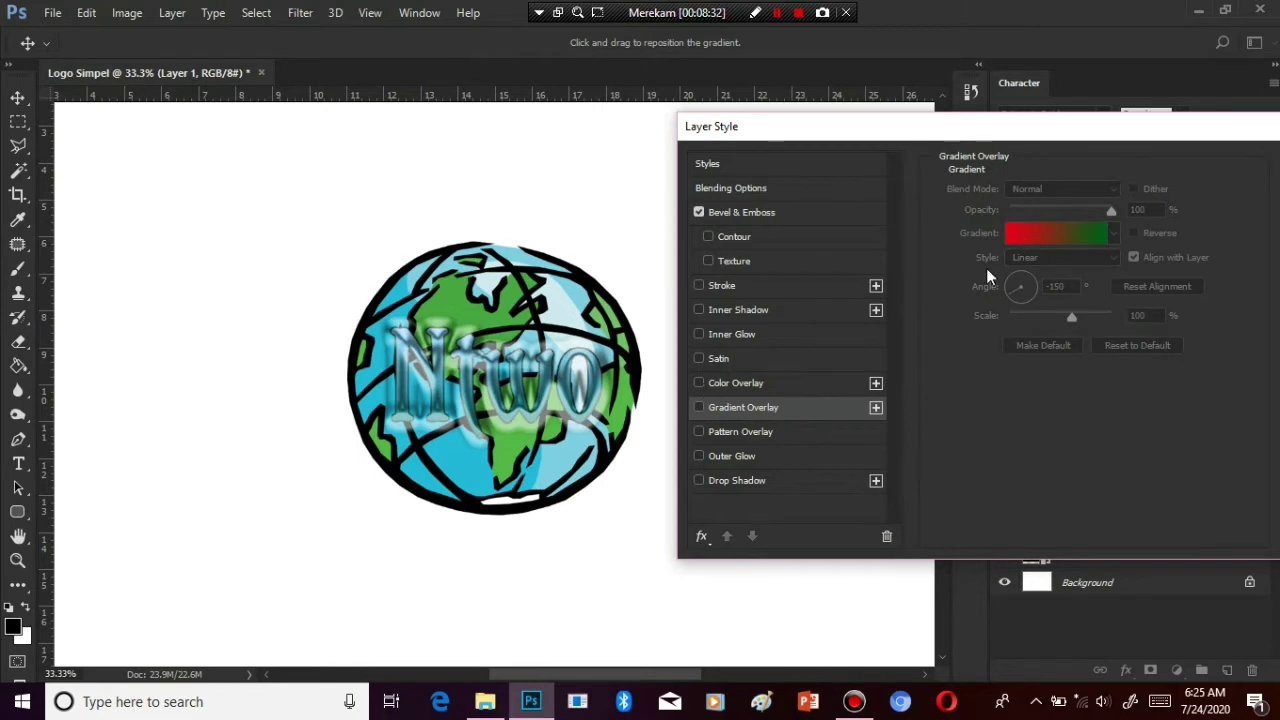
click(777, 383)
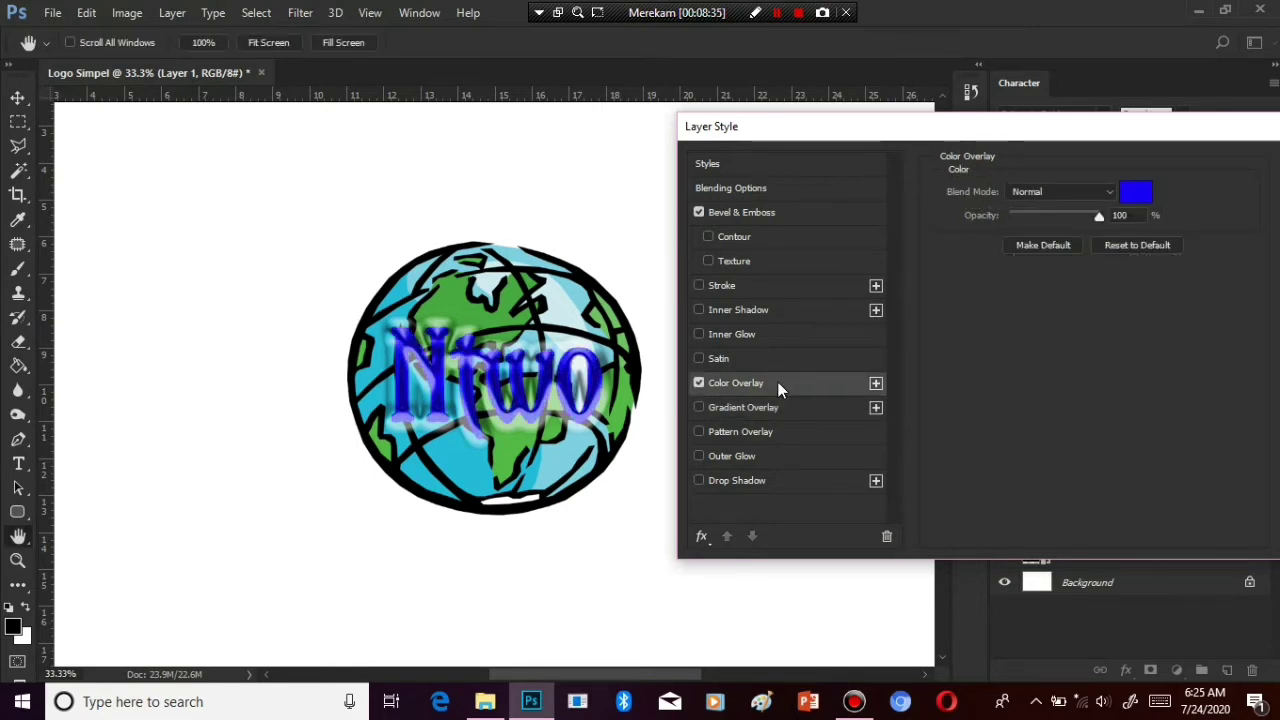
click(699, 383)
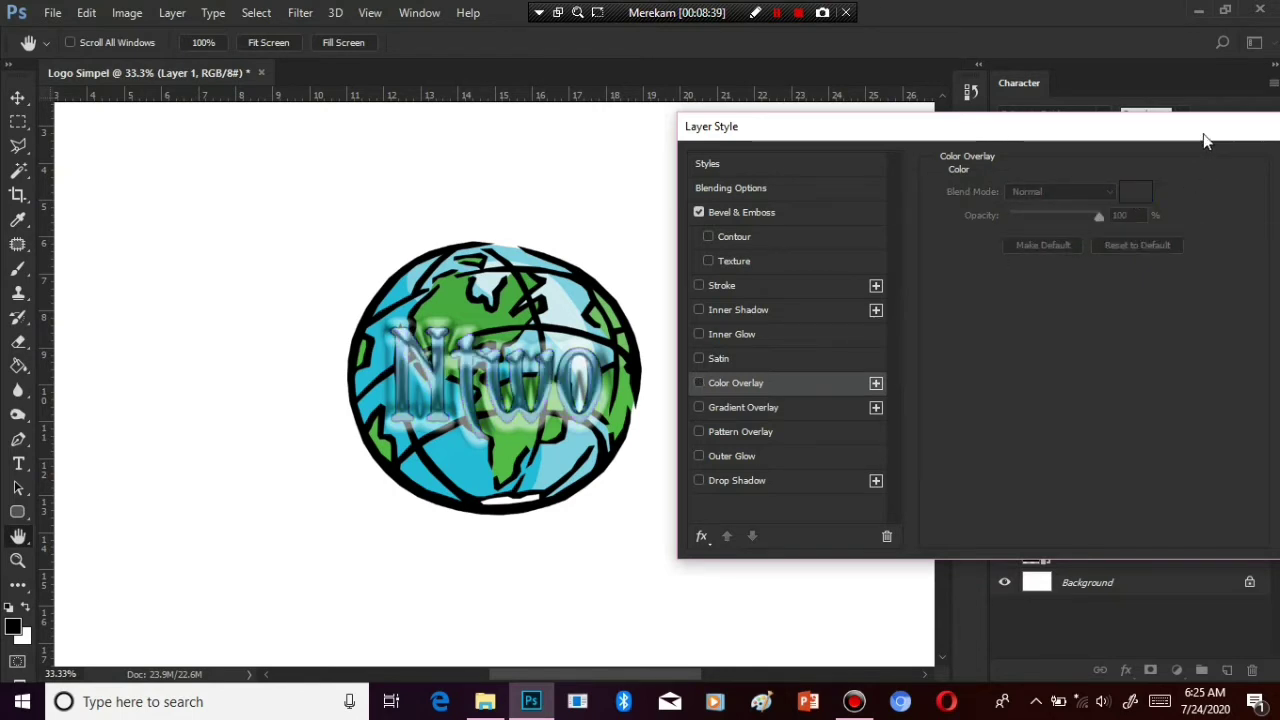
drag(1205, 141, 1182, 116)
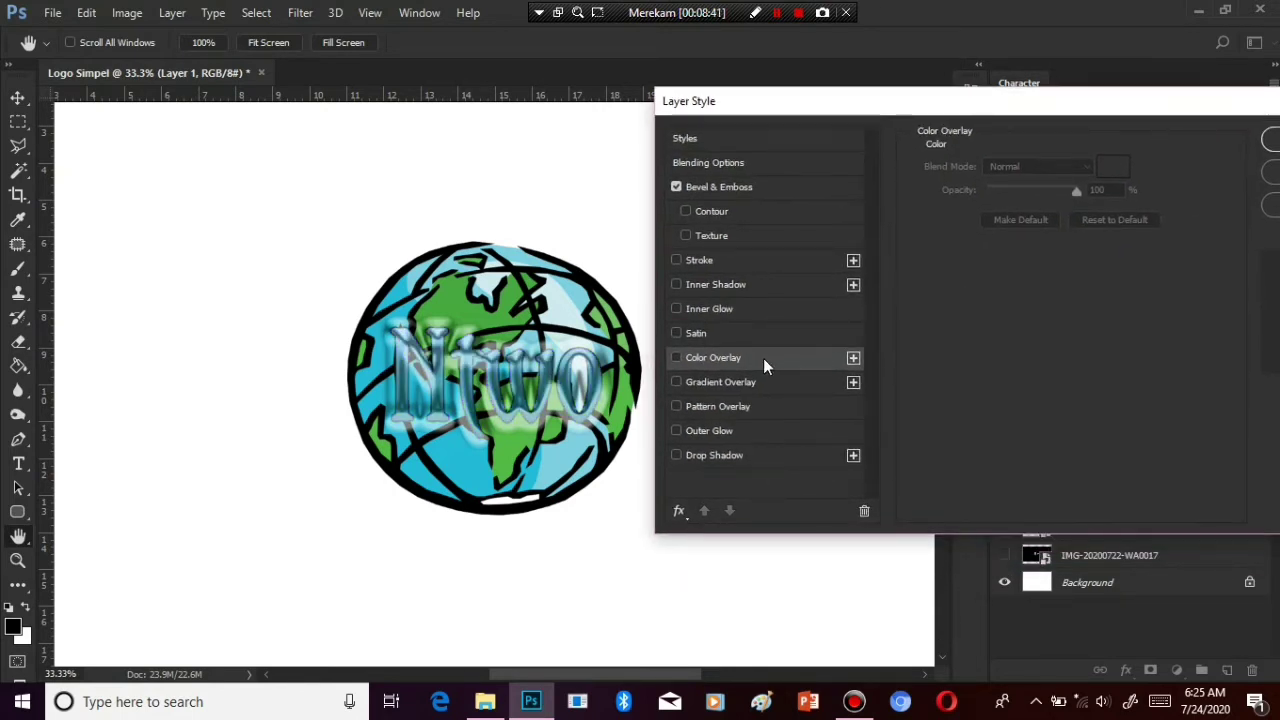
click(757, 381)
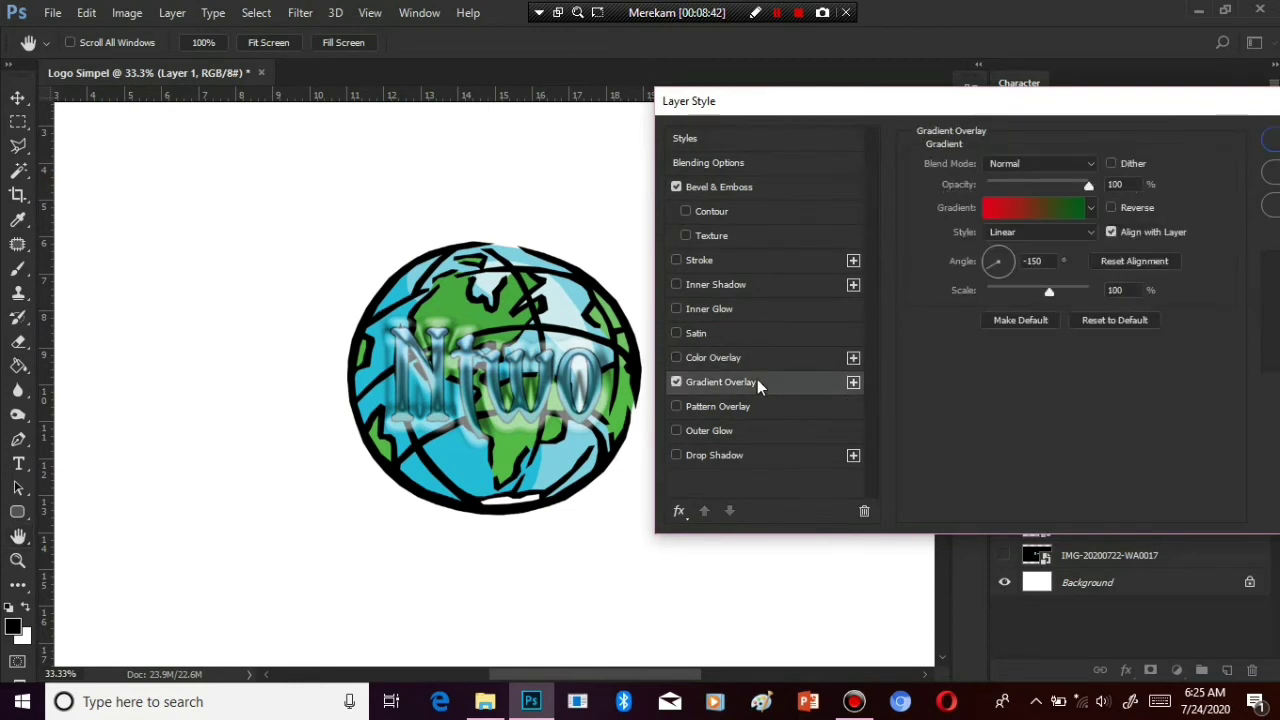
Use the Red, Green gradient with its left stop recoloured to teal 1090a9 sampled from the globe
click(1008, 205)
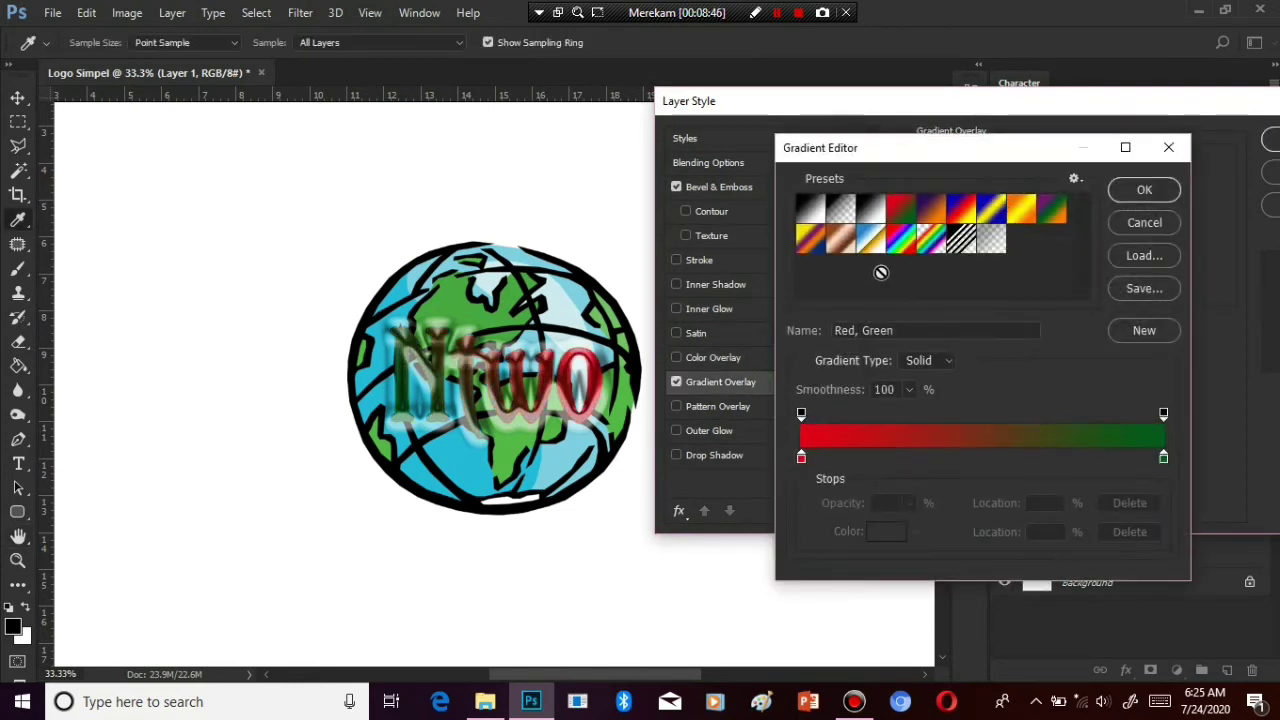
click(870, 240)
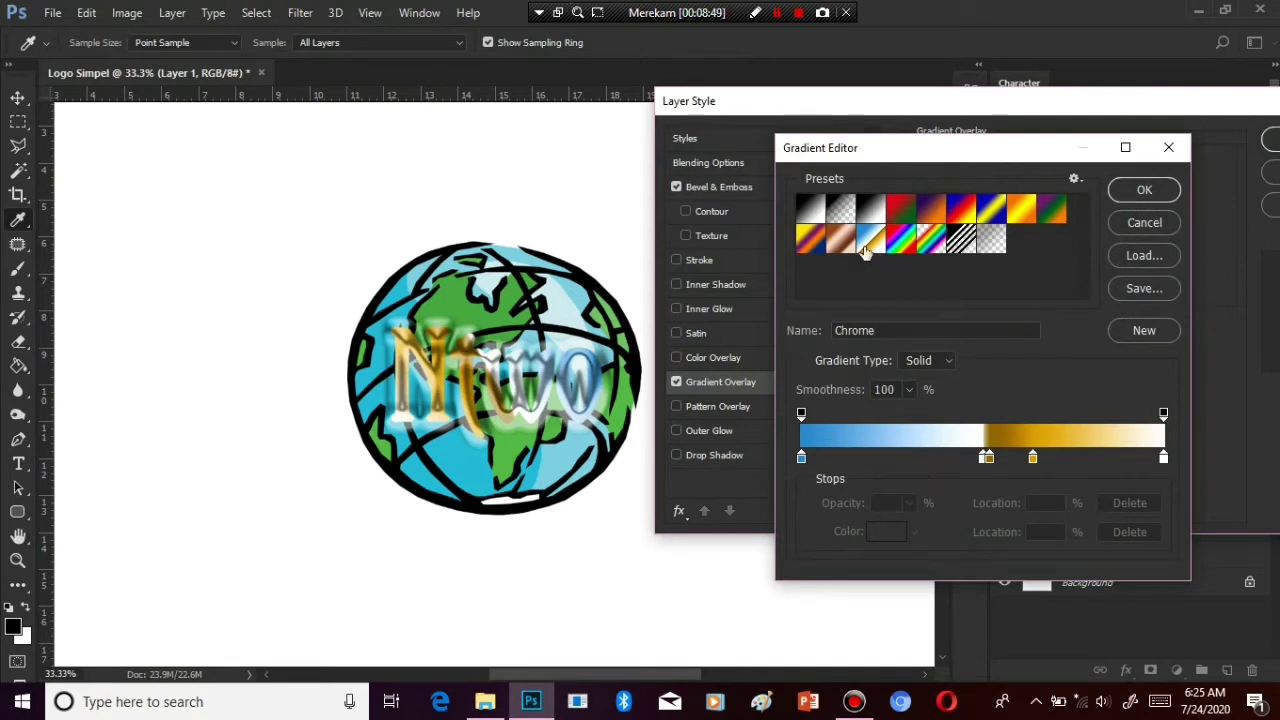
click(906, 207)
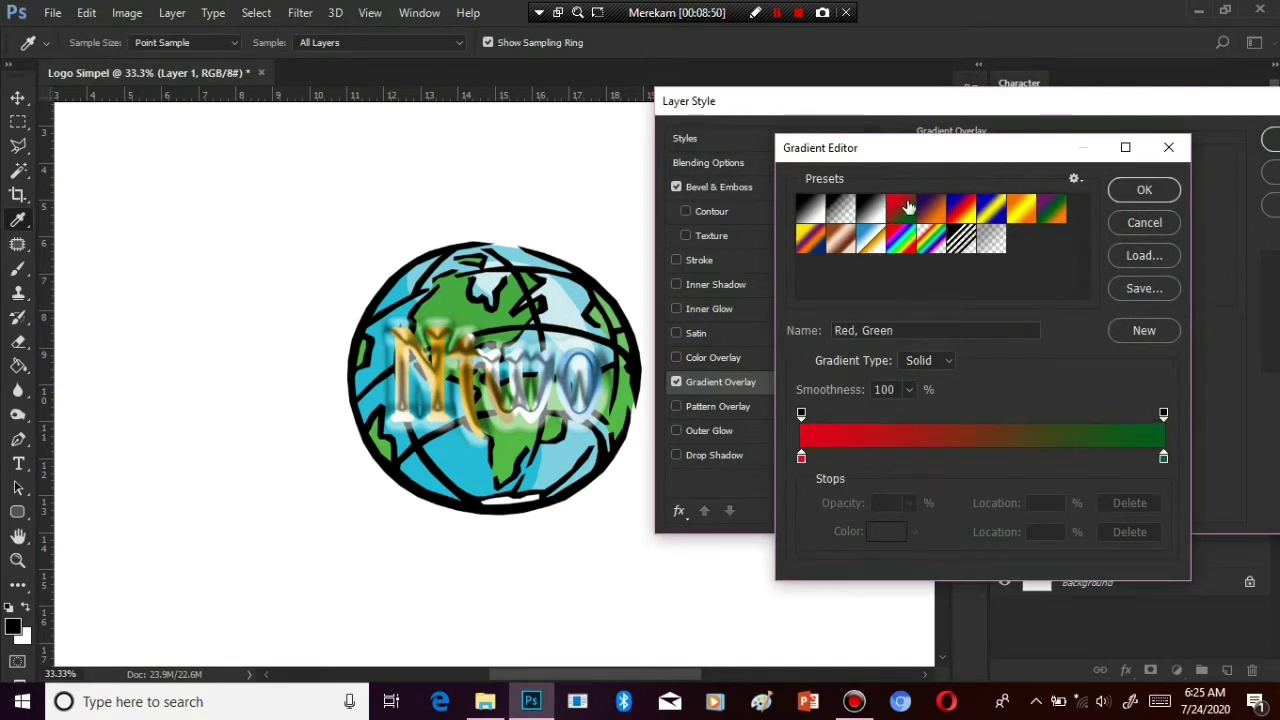
click(801, 458)
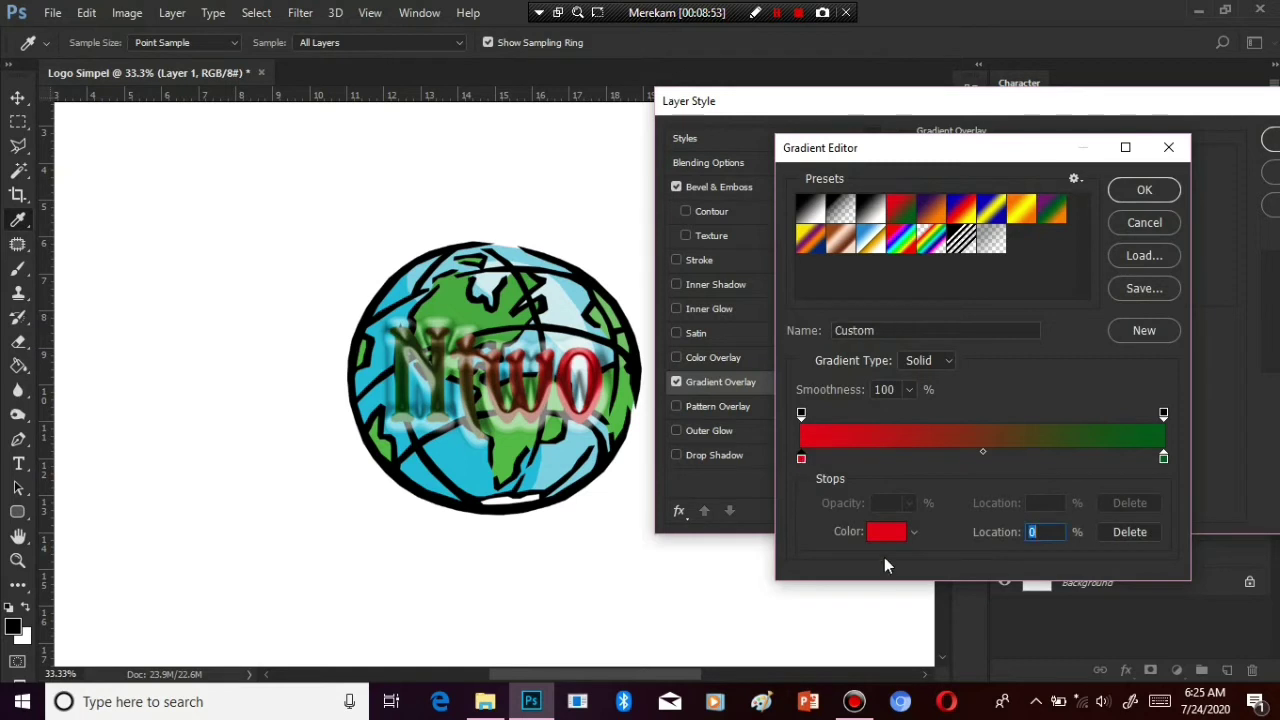
click(882, 532)
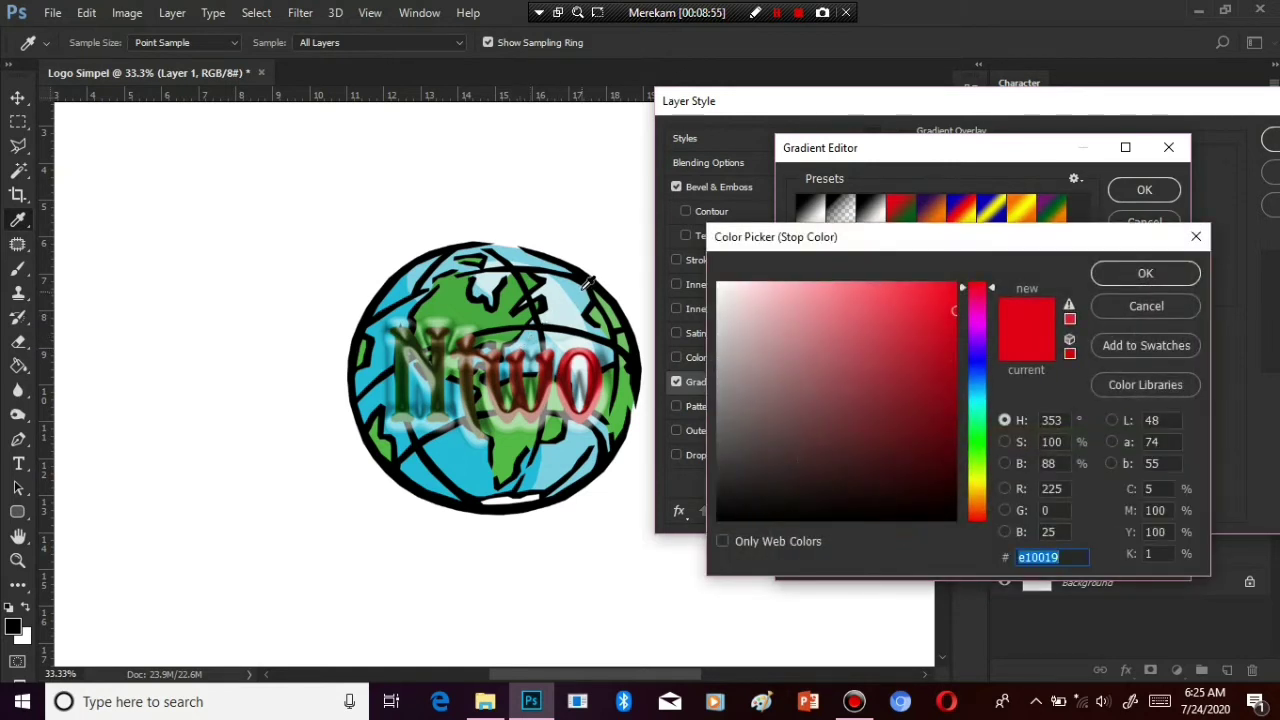
click(588, 286)
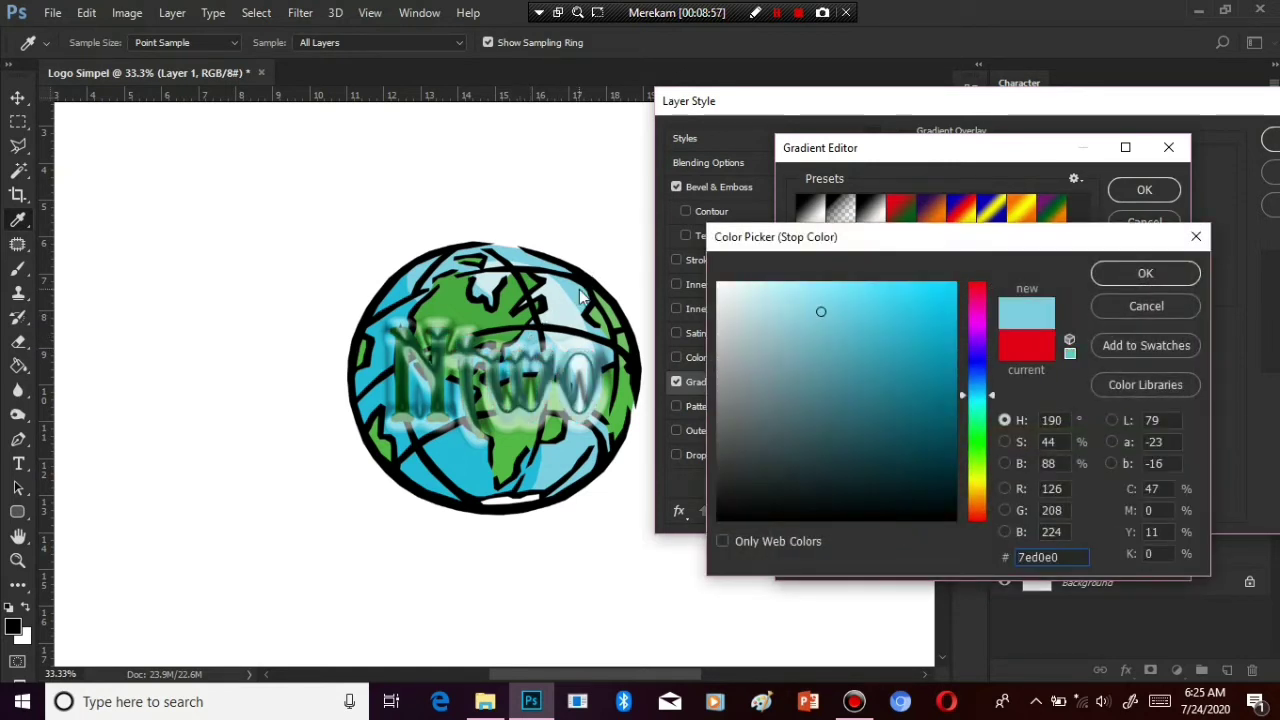
drag(914, 359, 934, 364)
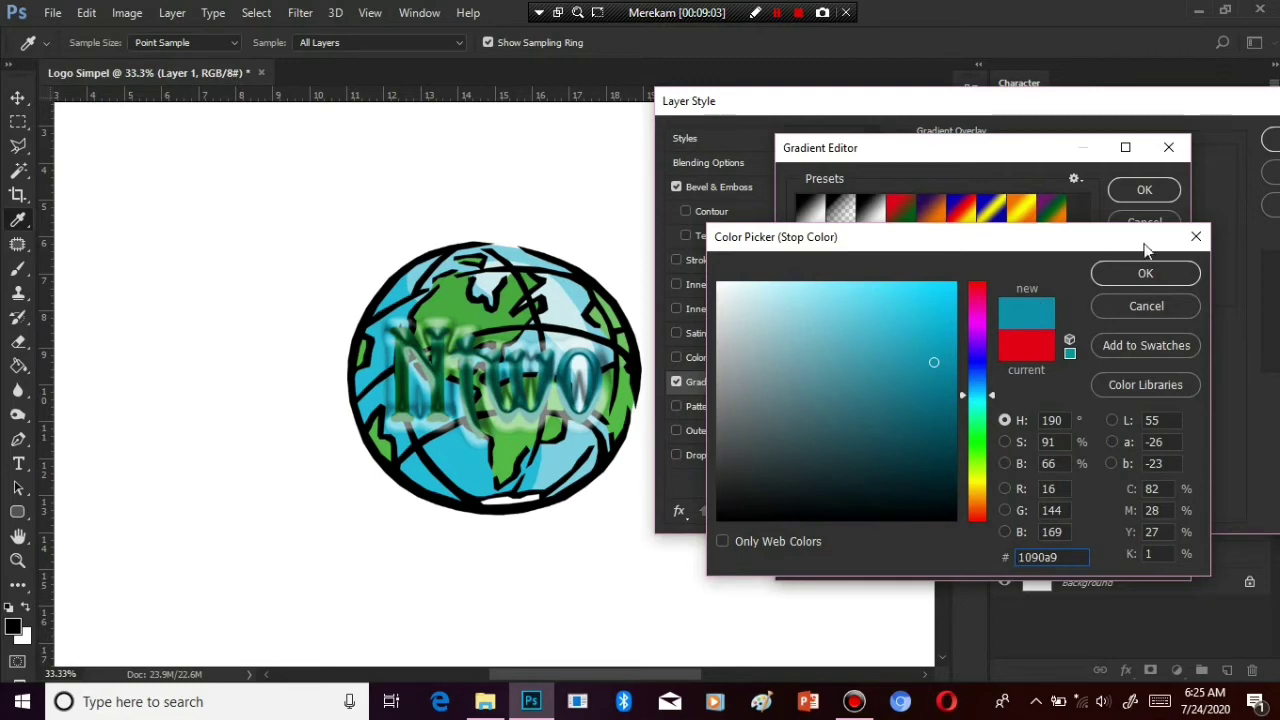
click(1134, 276)
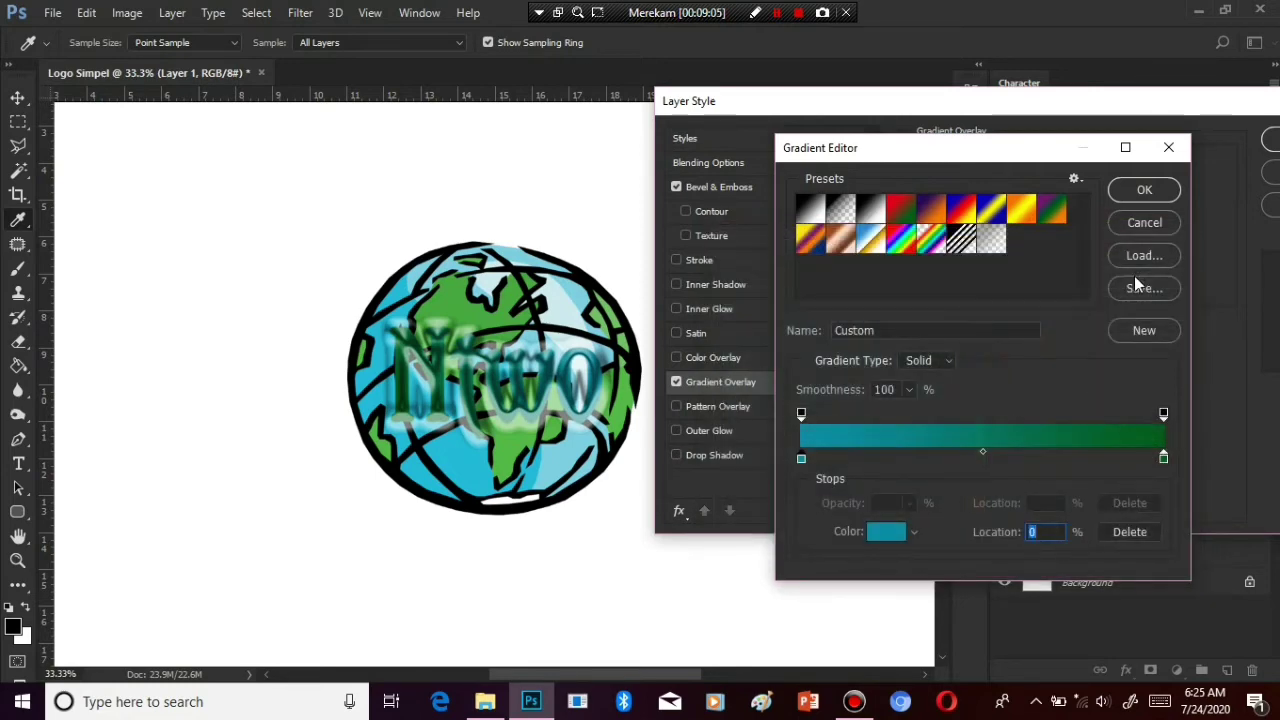
click(1145, 191)
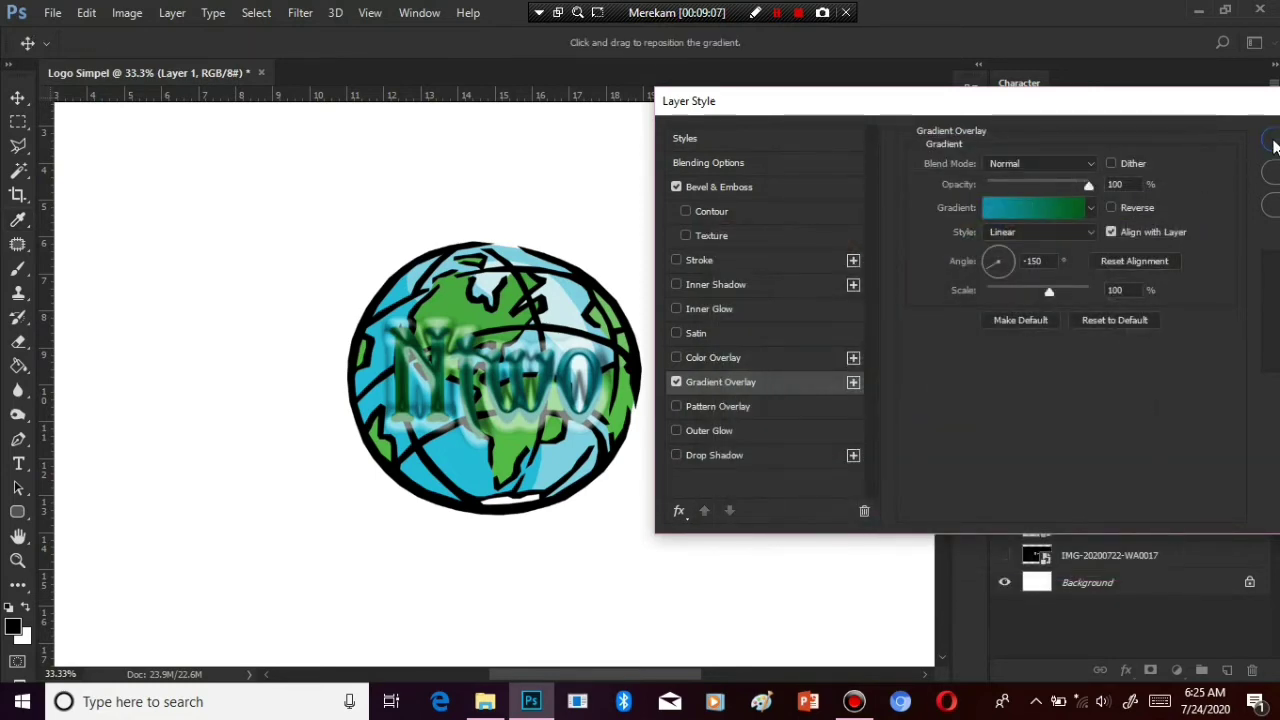
Close Layer Style and lower the 1843383 globe layer's opacity to 74%
click(1272, 141)
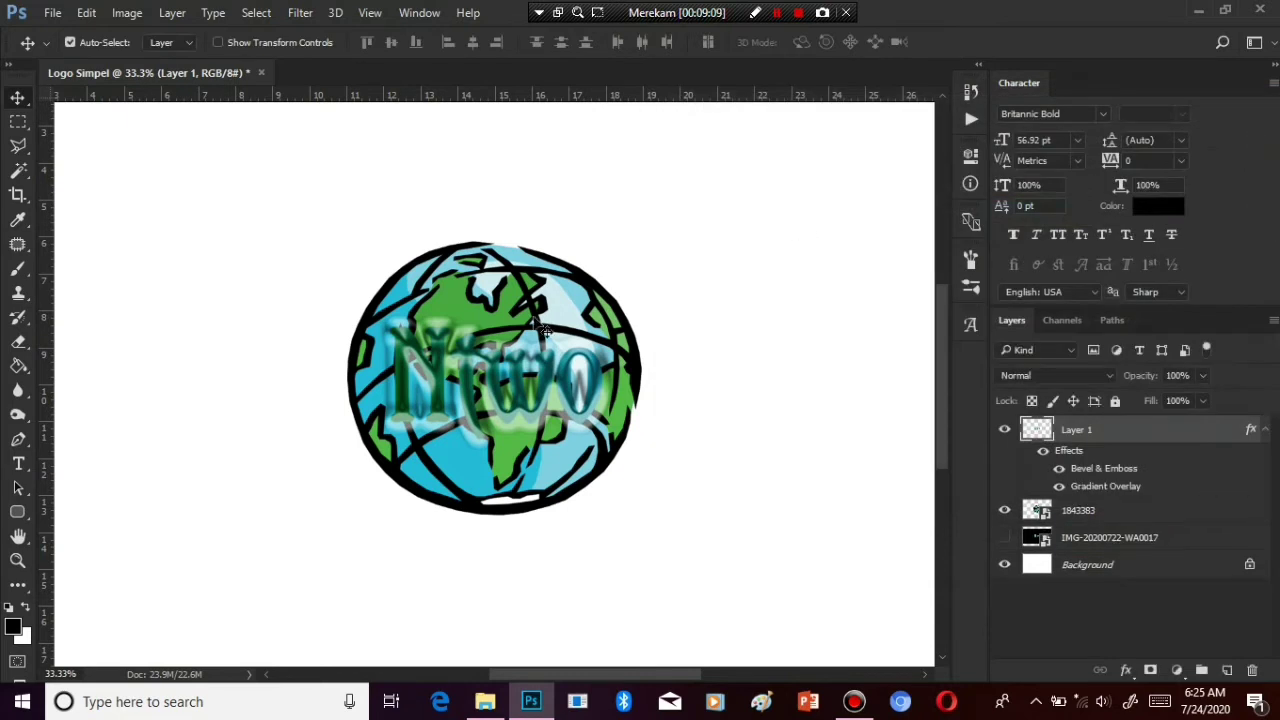
right_click(531, 299)
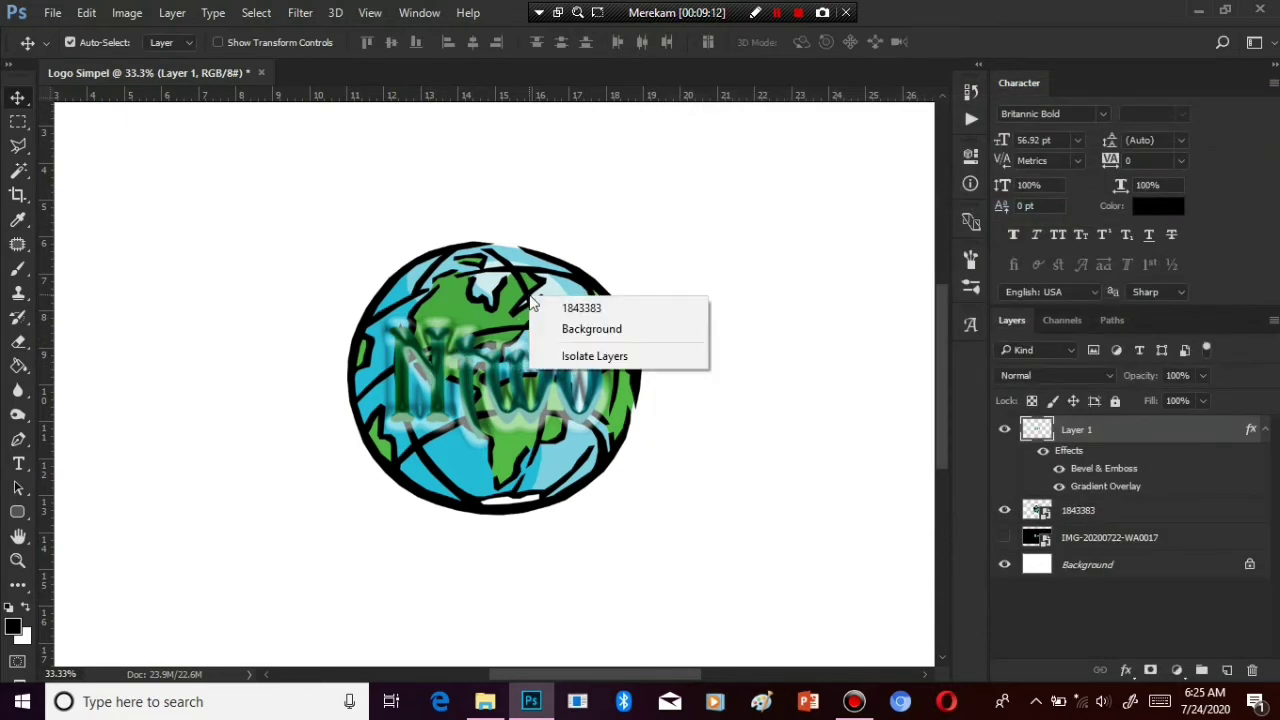
click(552, 310)
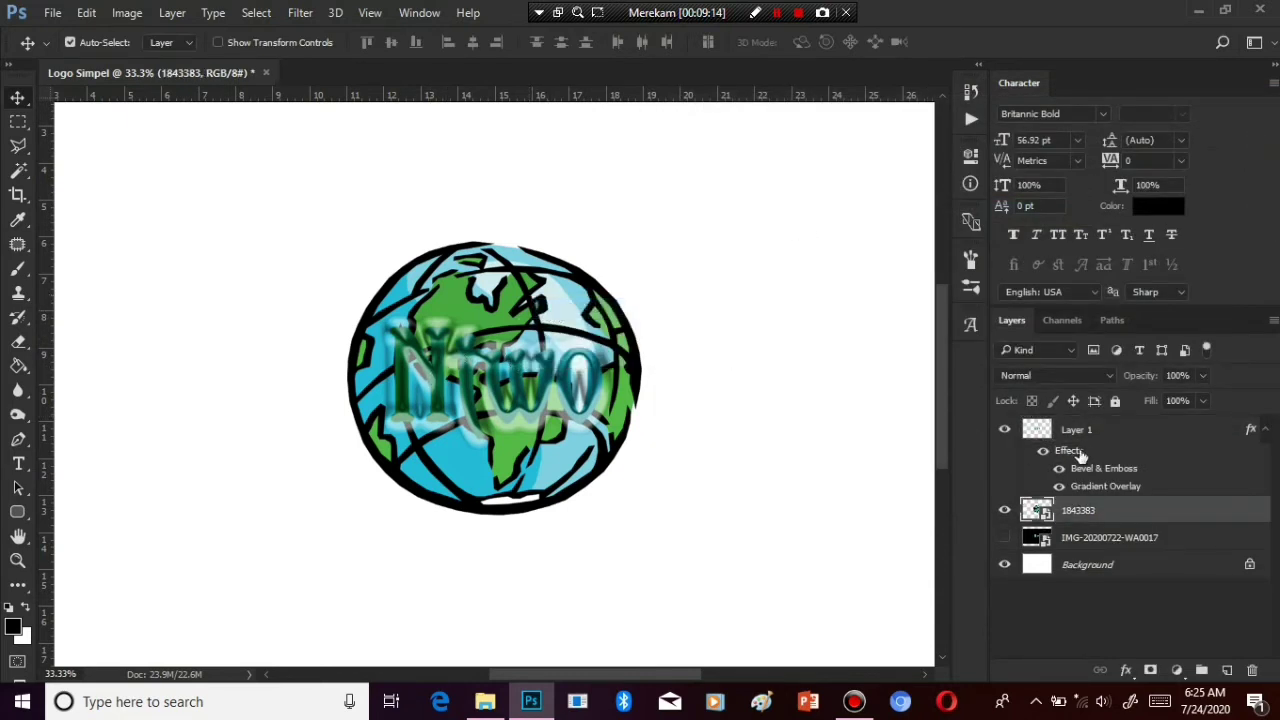
click(1203, 376)
mouse_move(1200, 397)
mouse_down()
mouse_move(1158, 402)
mouse_move(1180, 407)
mouse_up()
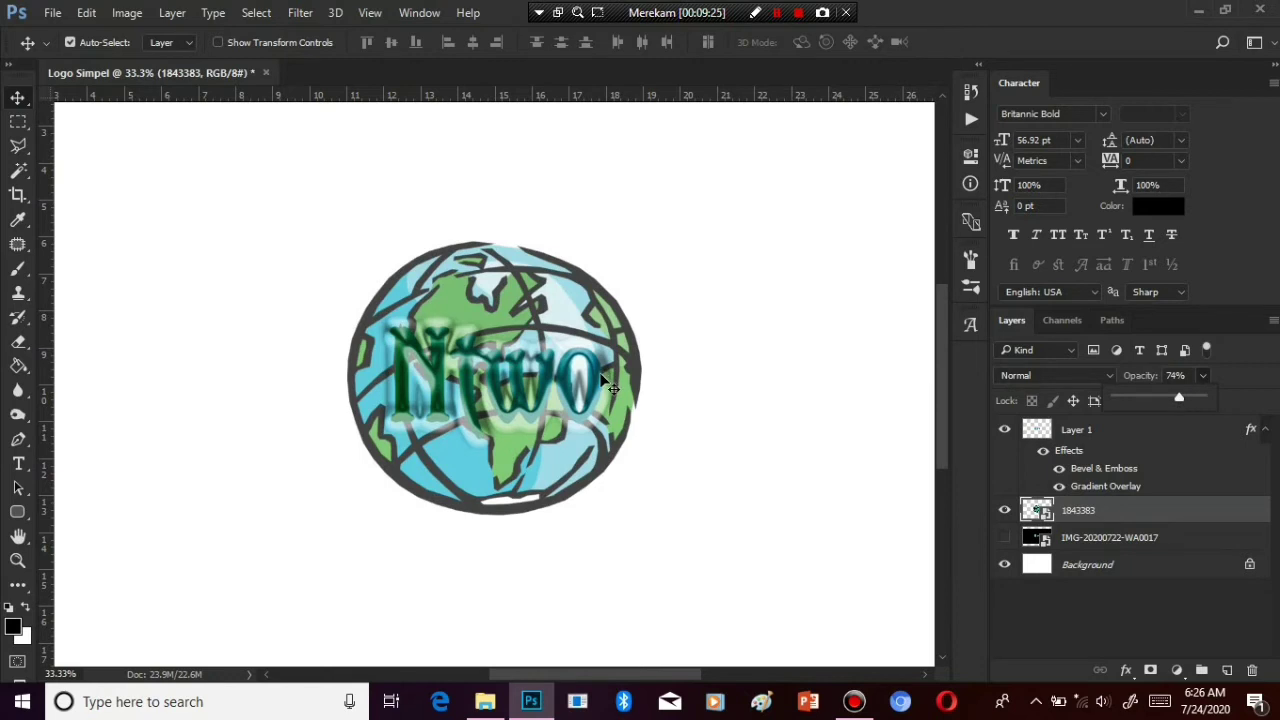
Reselect the Ntwo text's Layer 1 and bring up its layer effects menu
right_click(553, 384)
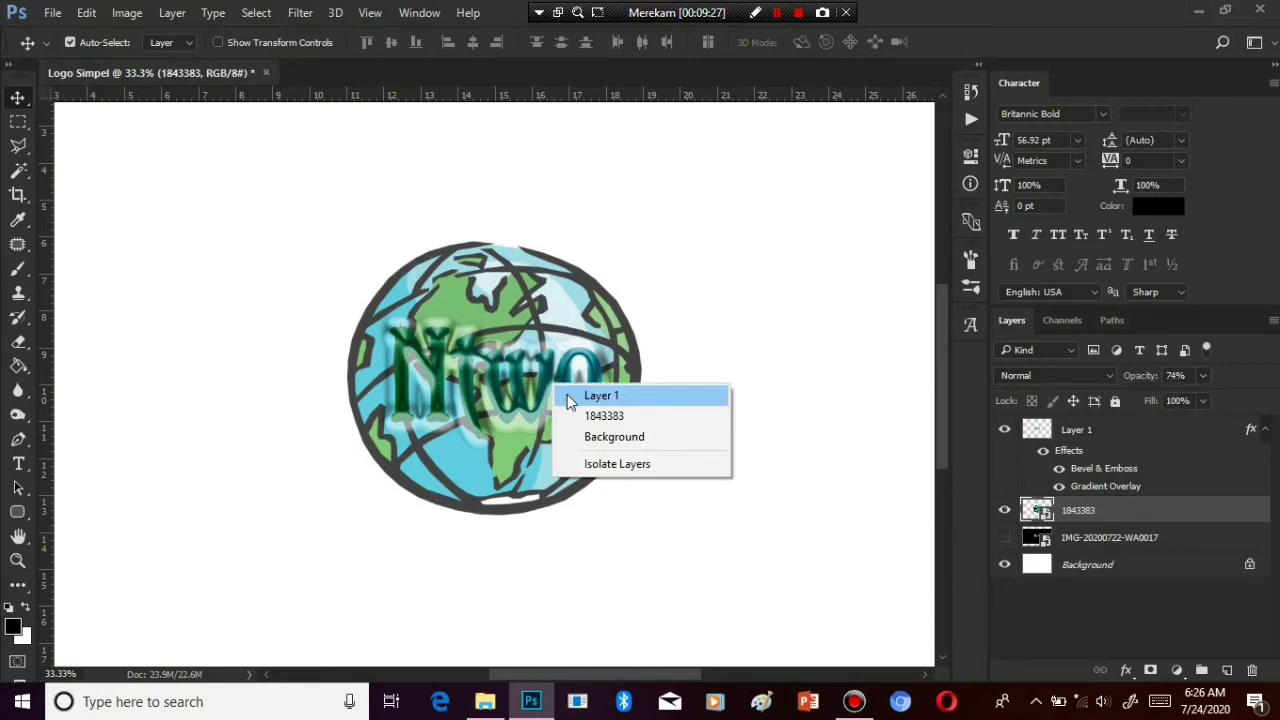
click(567, 395)
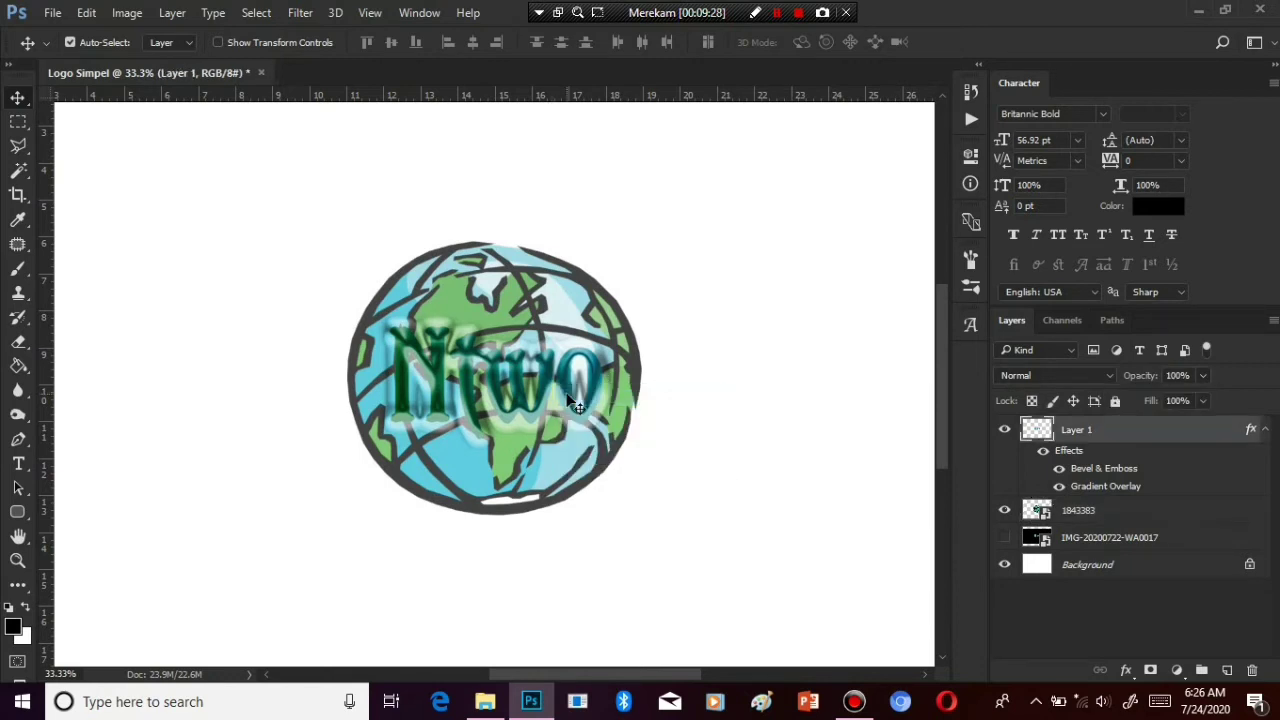
click(1125, 670)
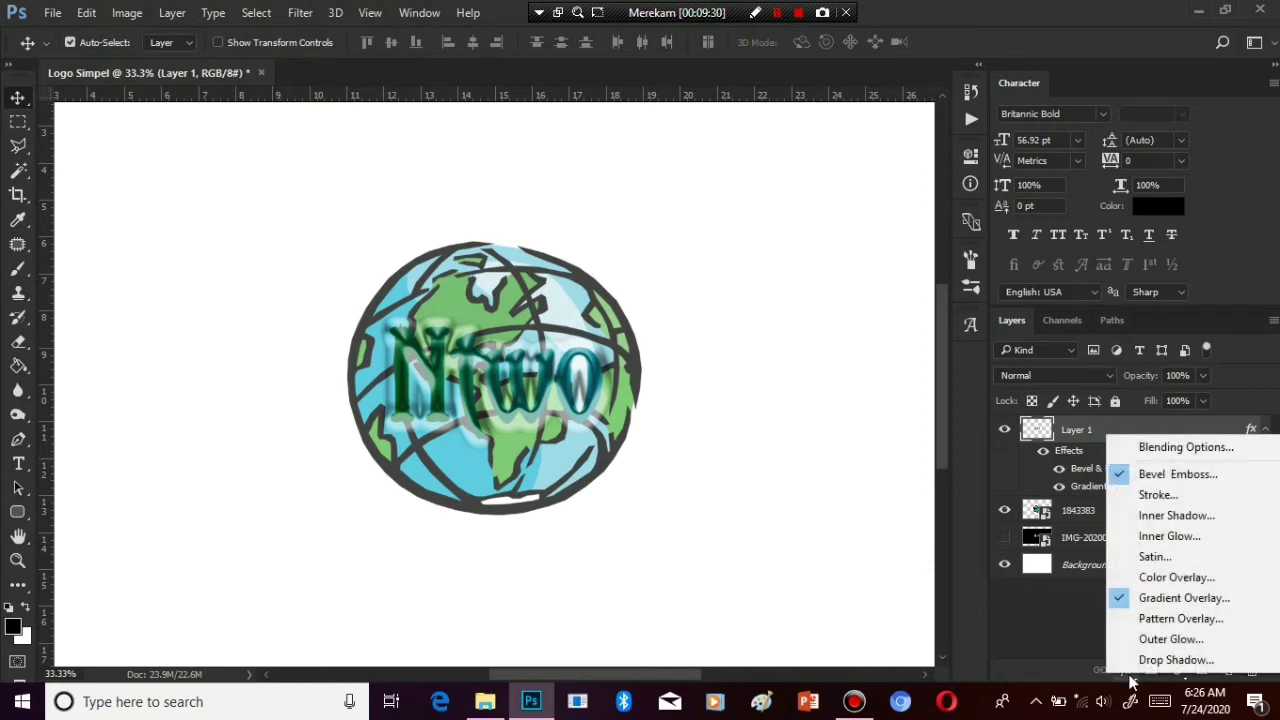
Reopen Layer Style and add a white Screen Outer Glow with 60% spread and 250 px size
click(1147, 597)
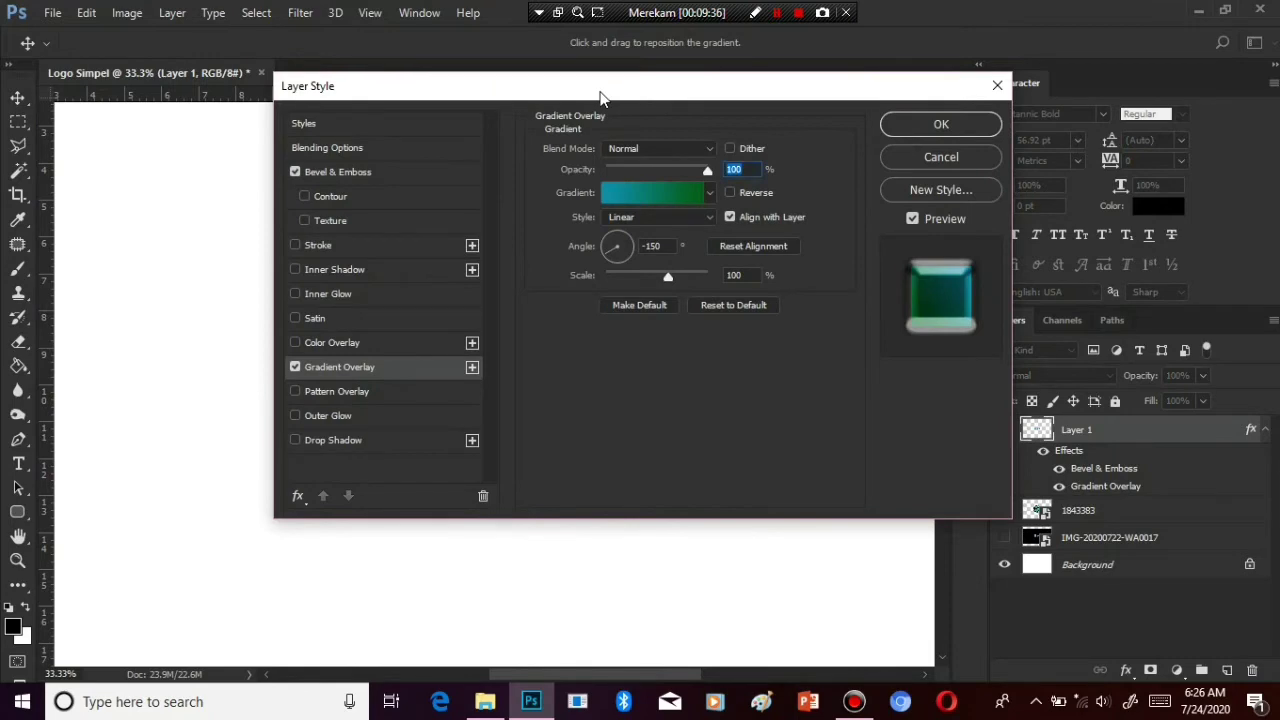
drag(600, 93, 936, 206)
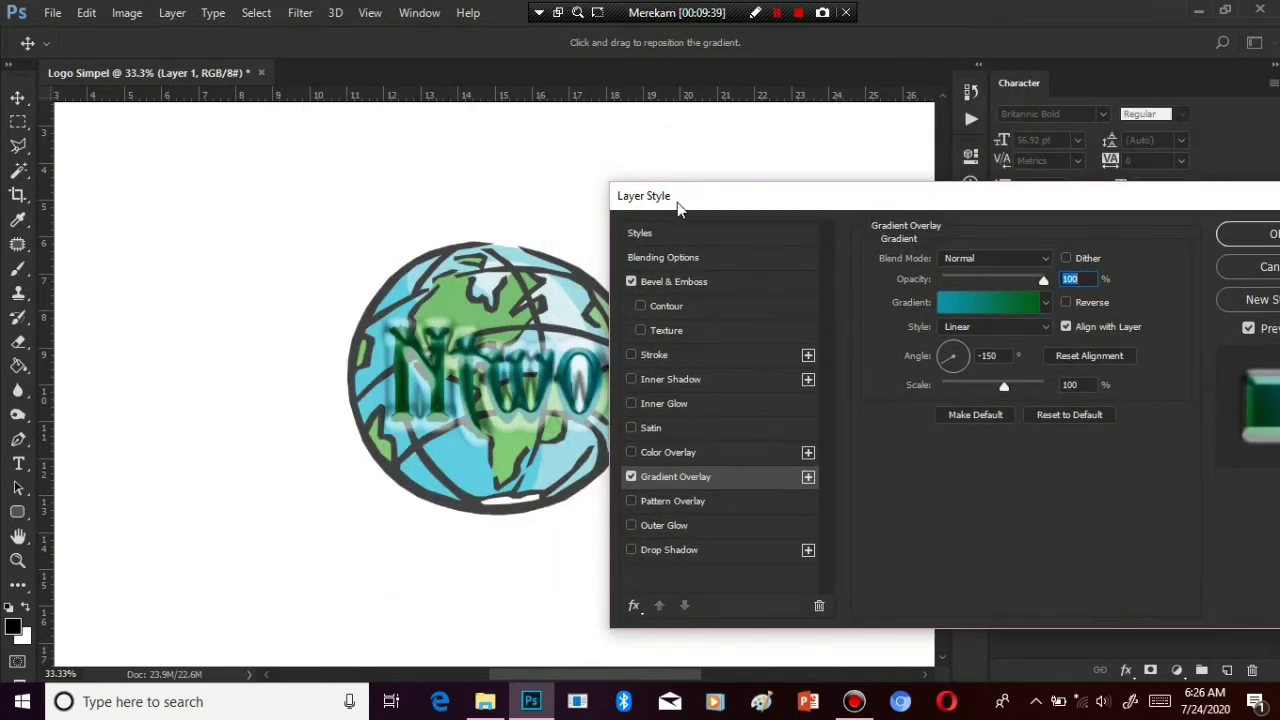
drag(680, 200, 776, 181)
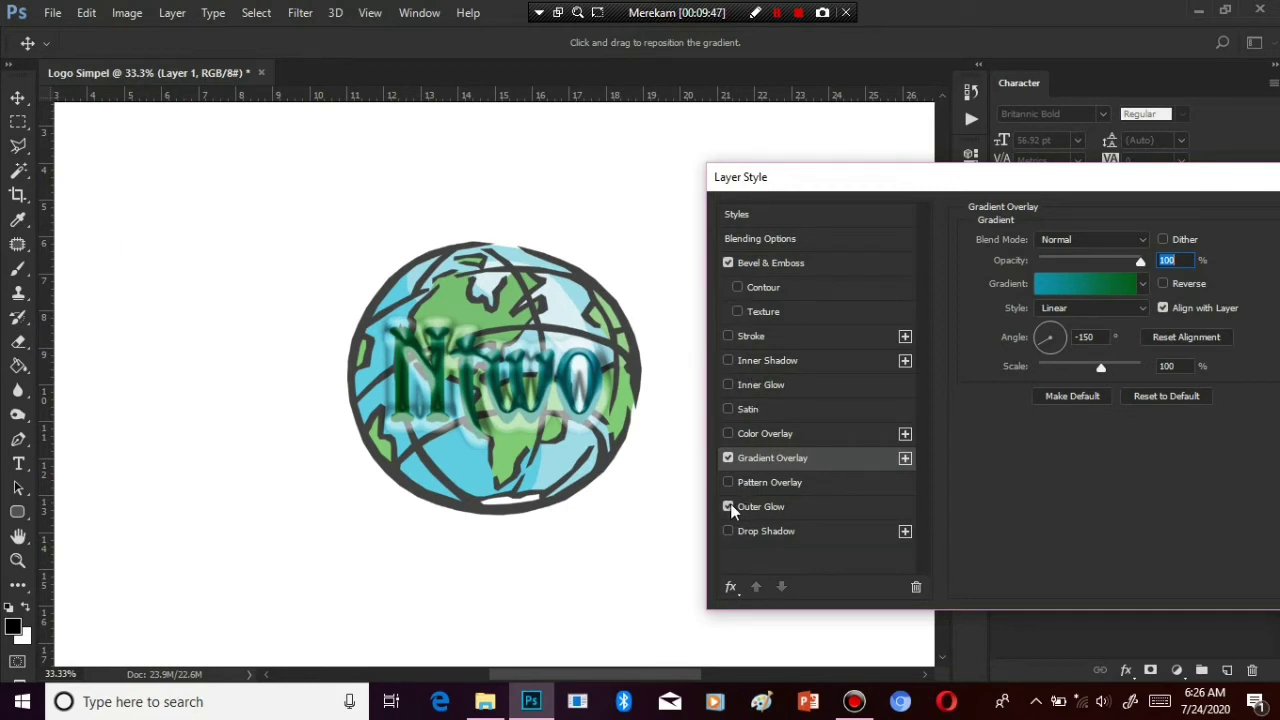
click(768, 505)
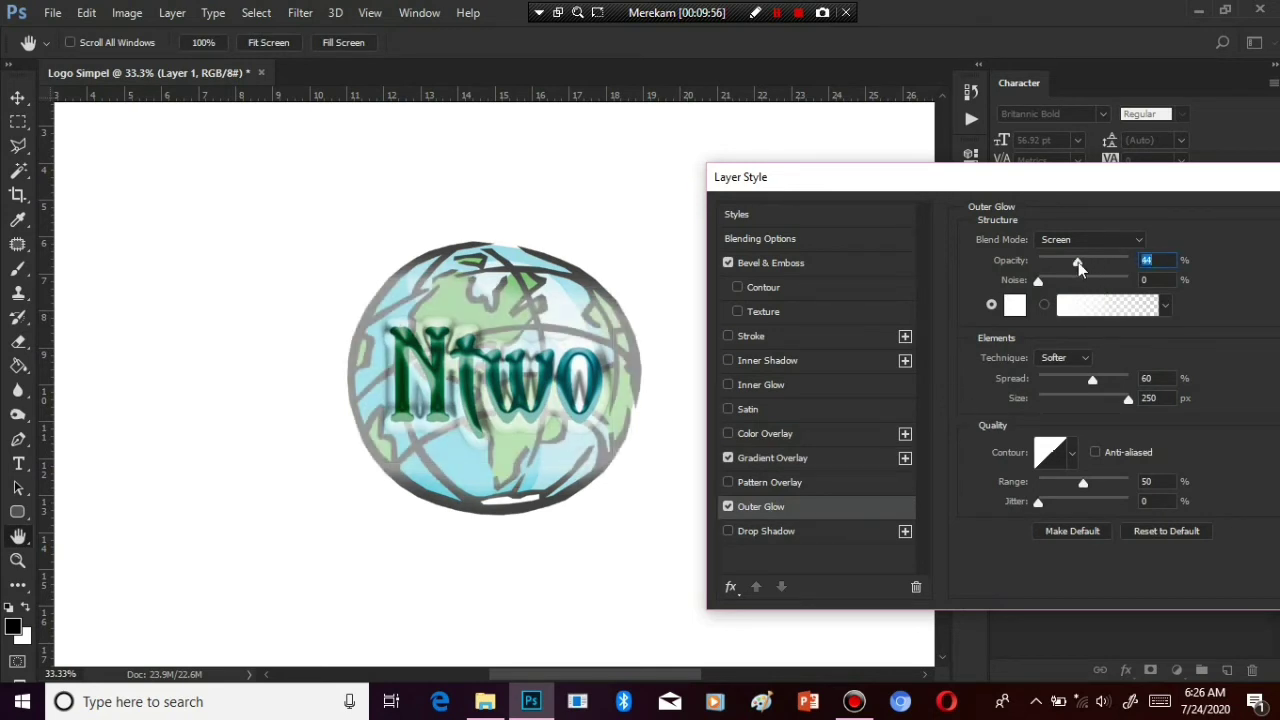
Set the Outer Glow colour to white ffffff after trying red and yellow
click(1016, 306)
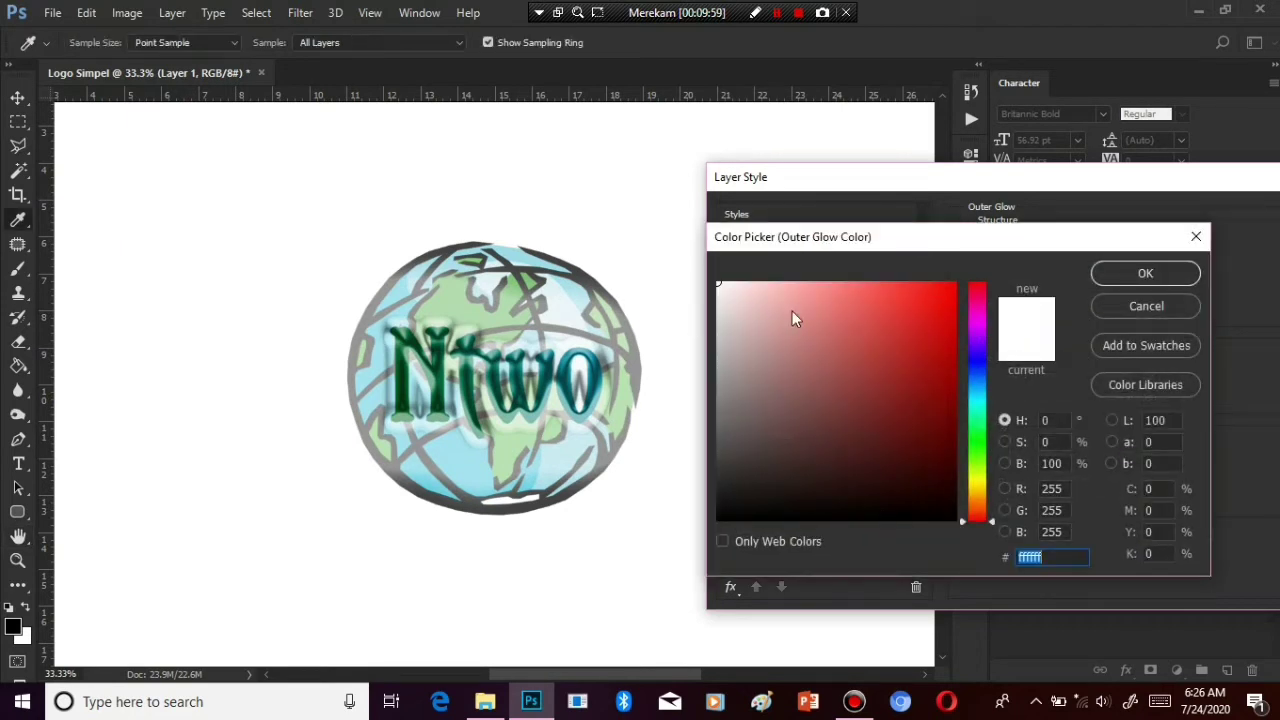
drag(792, 312, 995, 258)
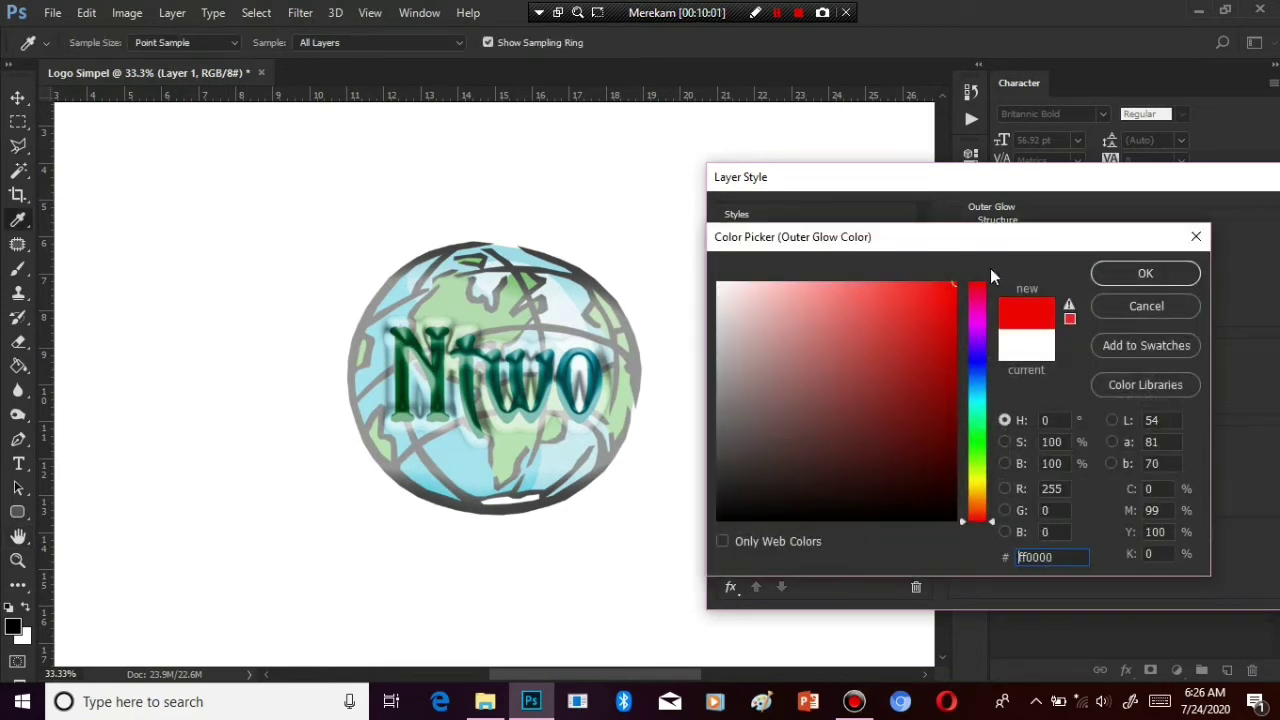
click(978, 484)
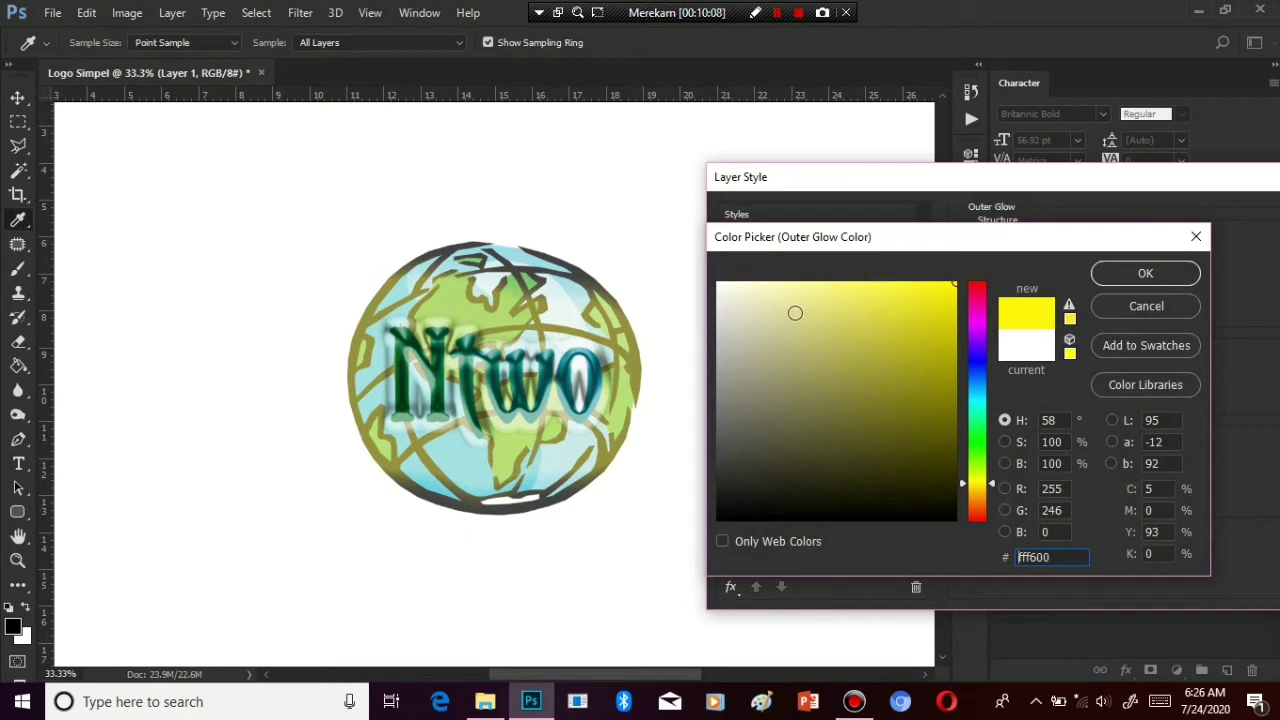
click(717, 283)
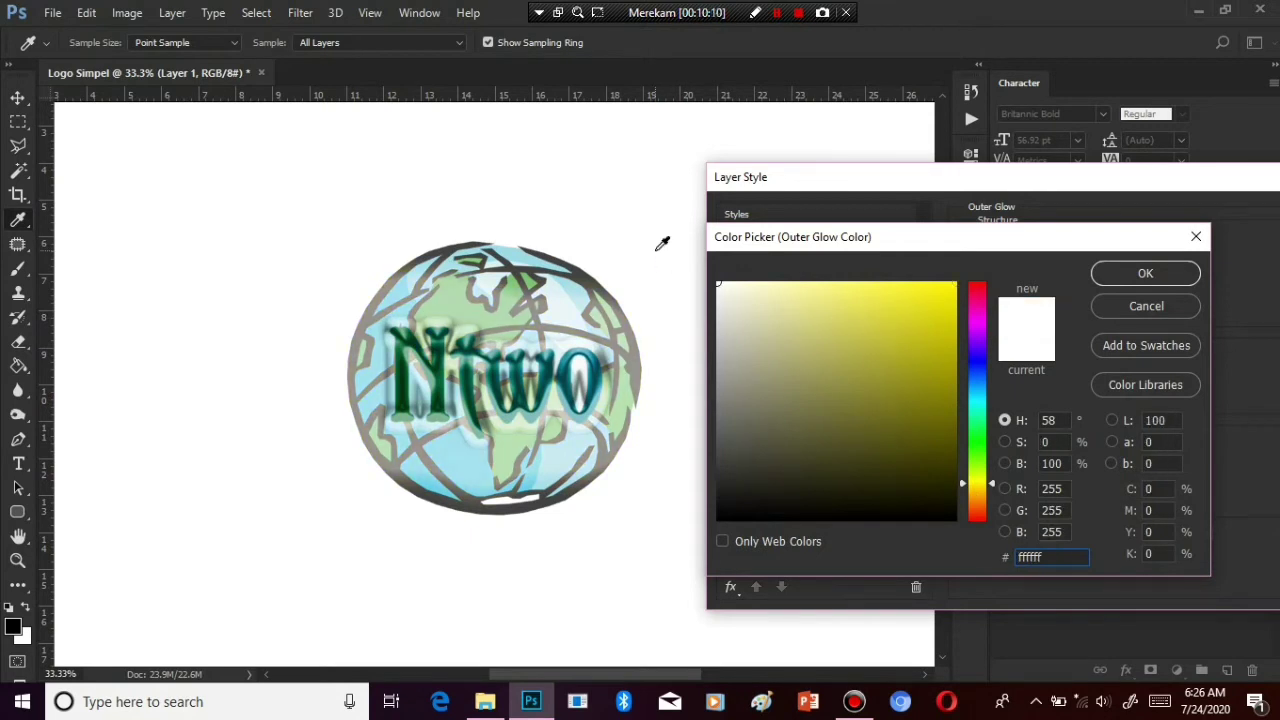
click(1118, 281)
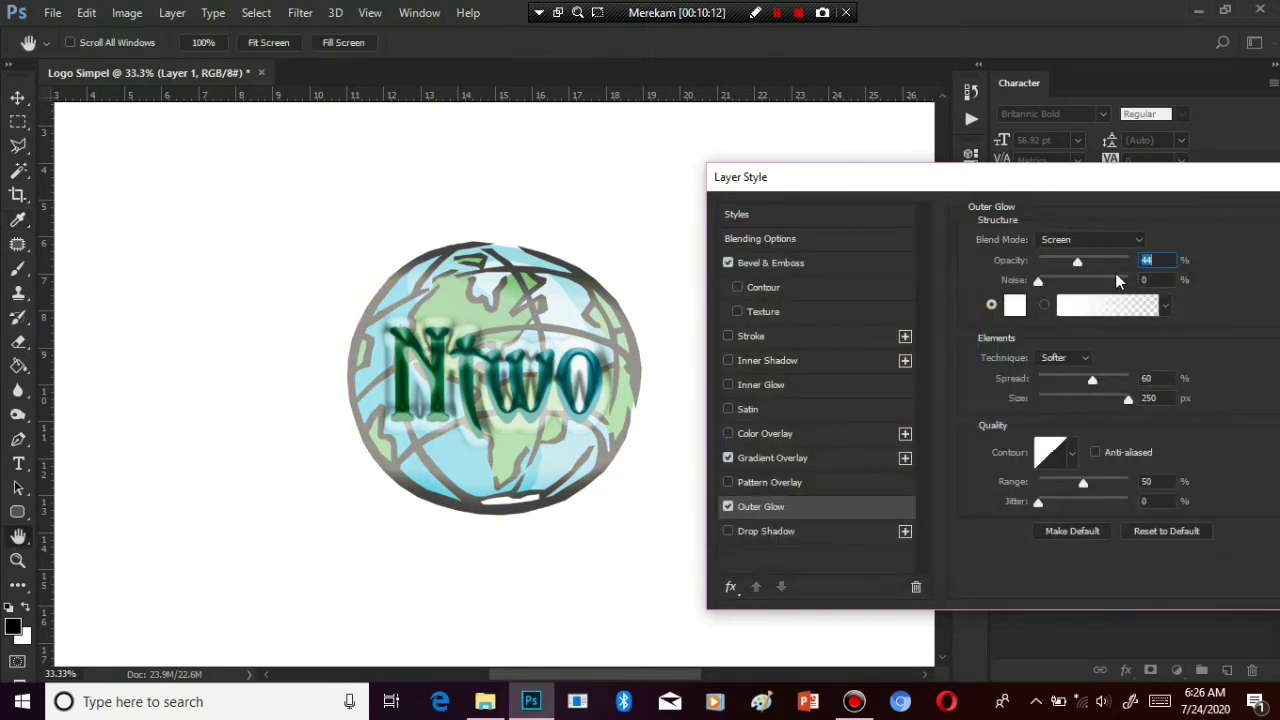
Try several Outer Glow contour presets, settling on the multi-peak third preset in the second row
drag(1170, 186, 1116, 136)
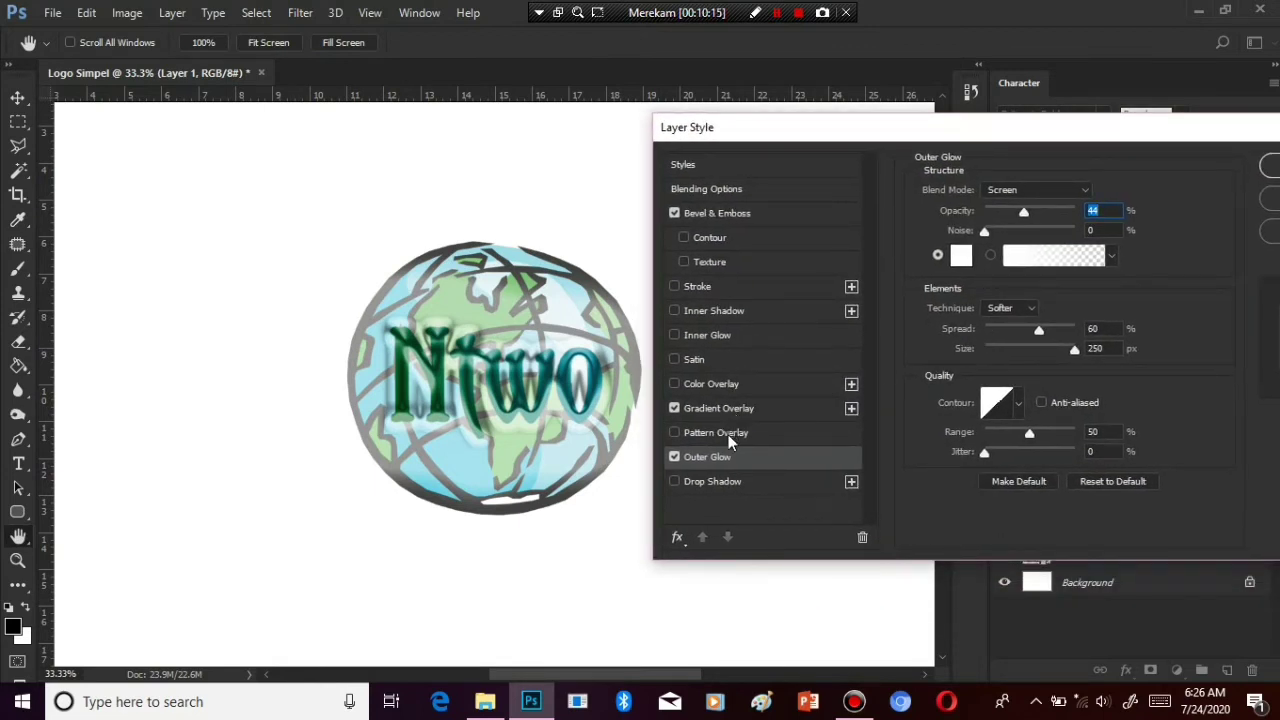
click(1016, 405)
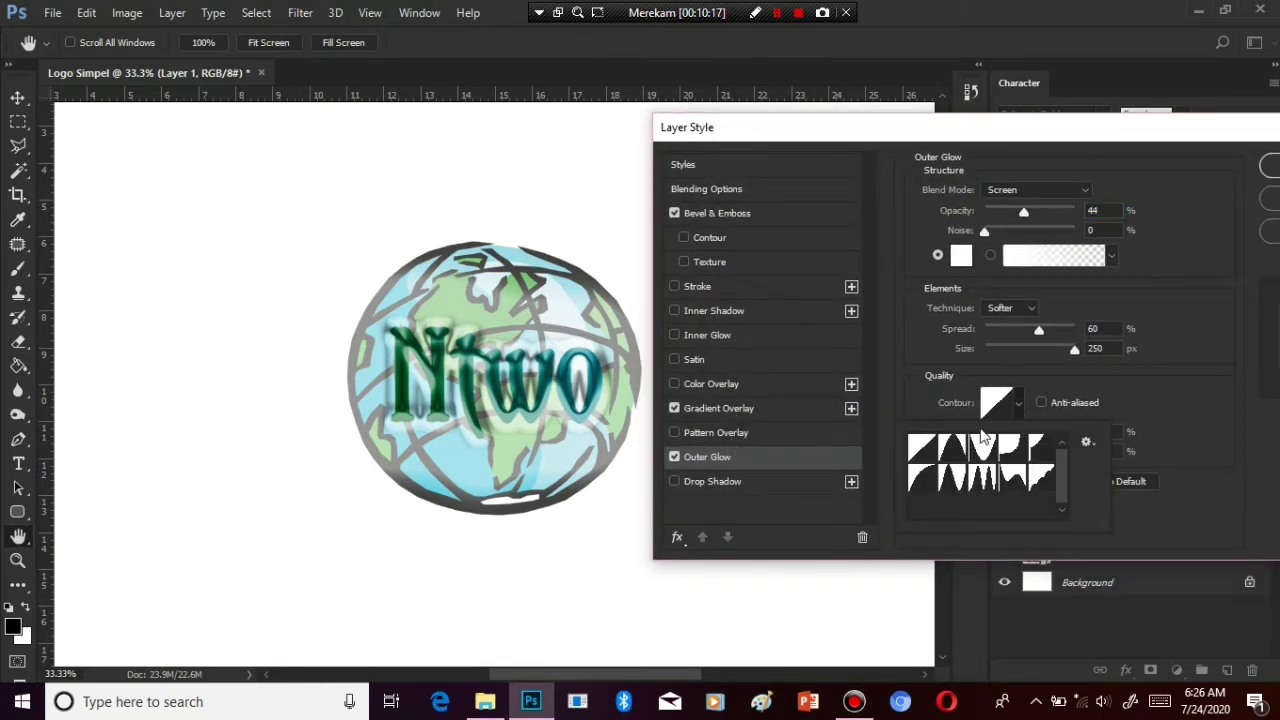
click(976, 446)
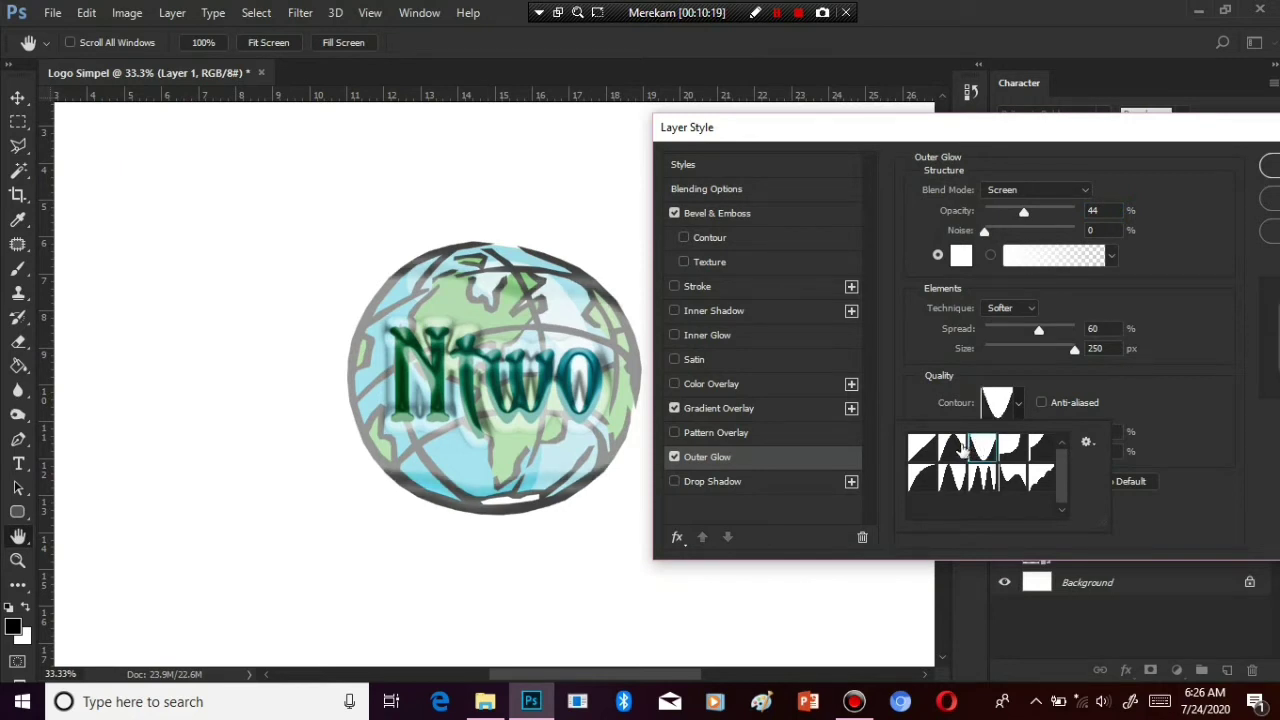
click(954, 447)
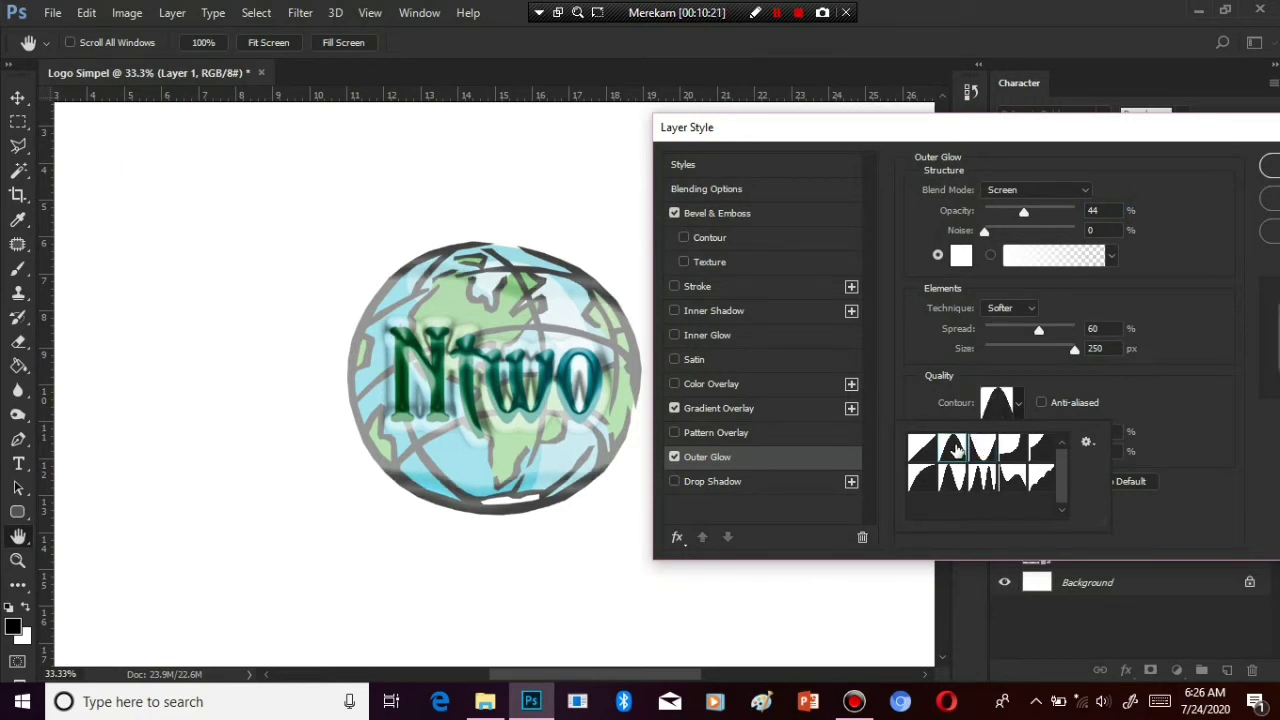
click(927, 450)
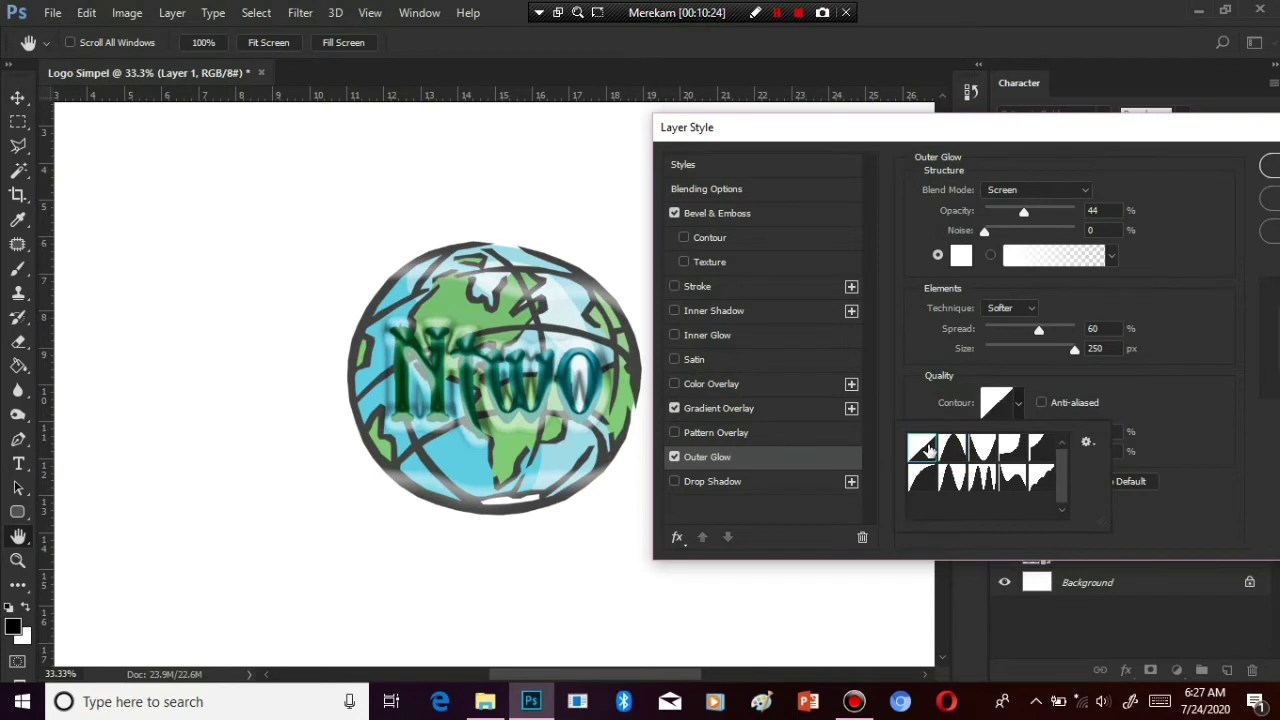
click(930, 482)
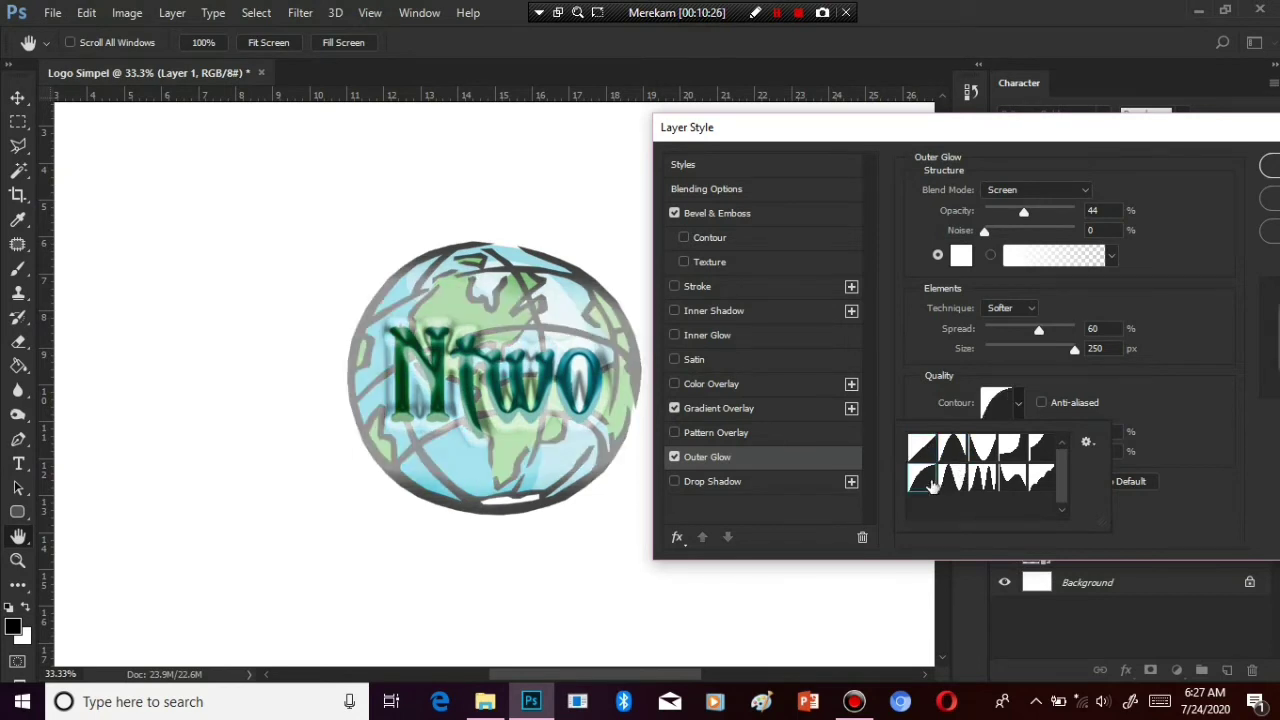
click(955, 480)
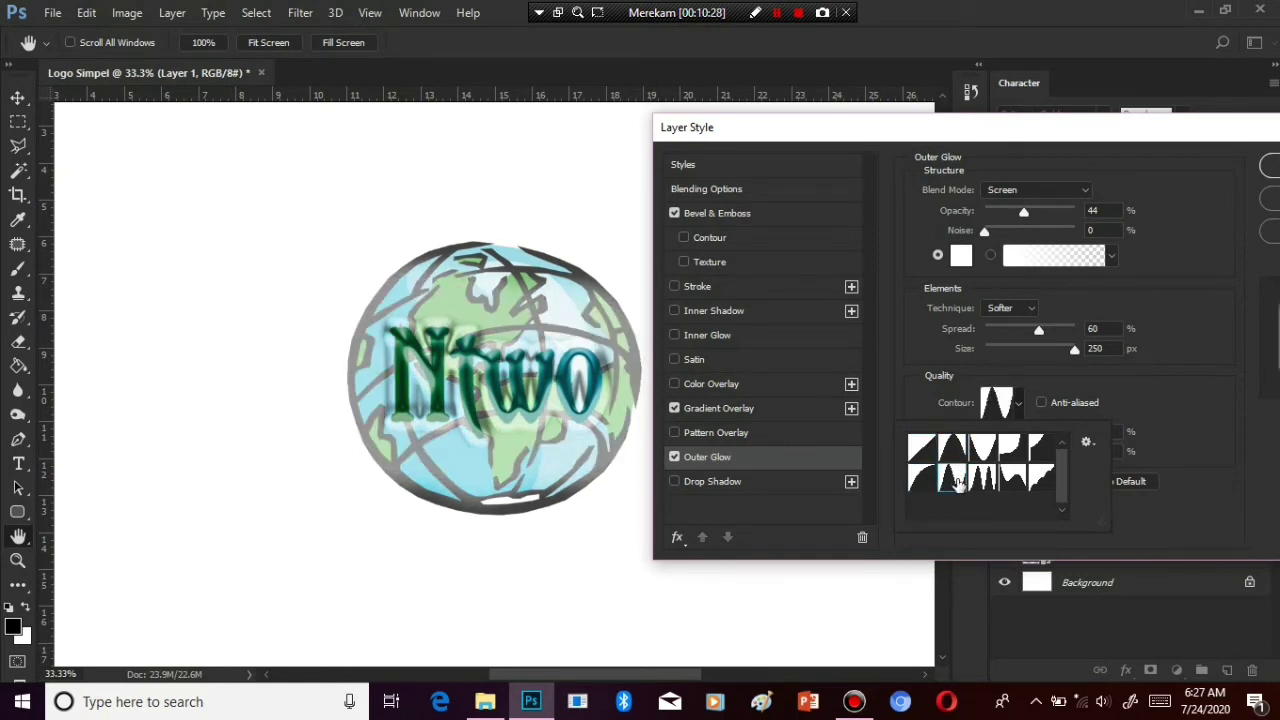
click(979, 482)
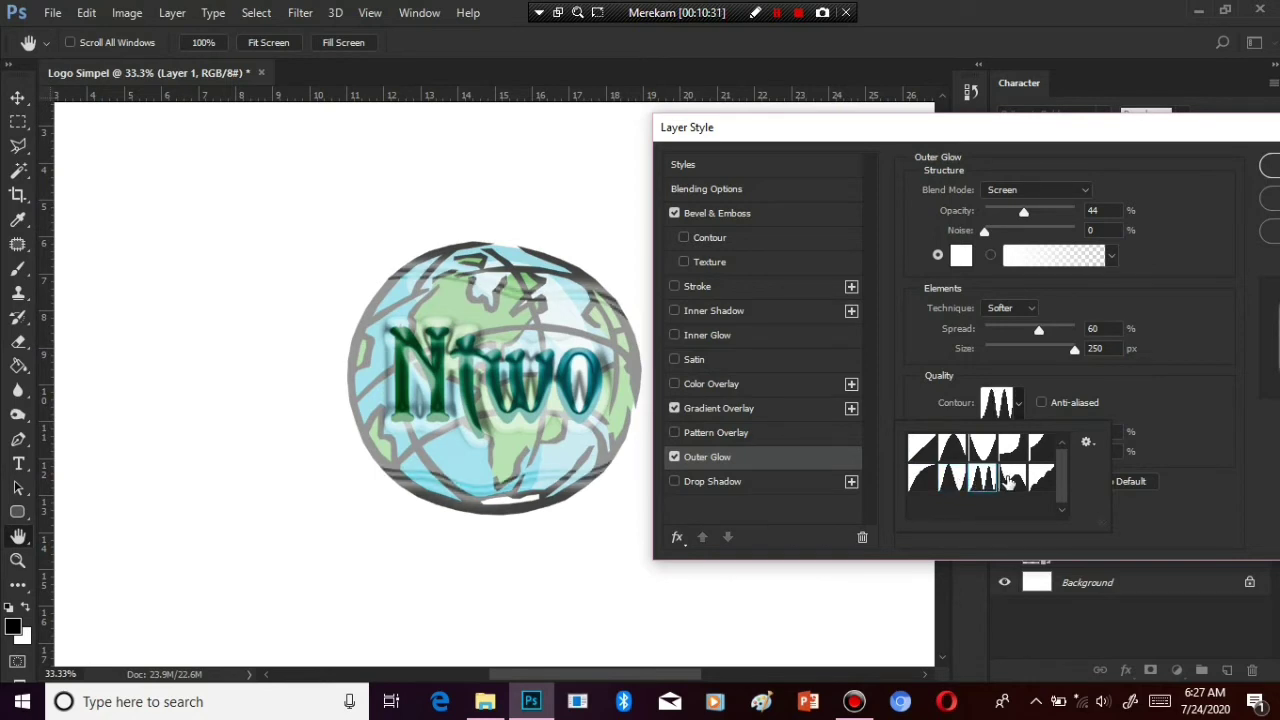
click(1009, 481)
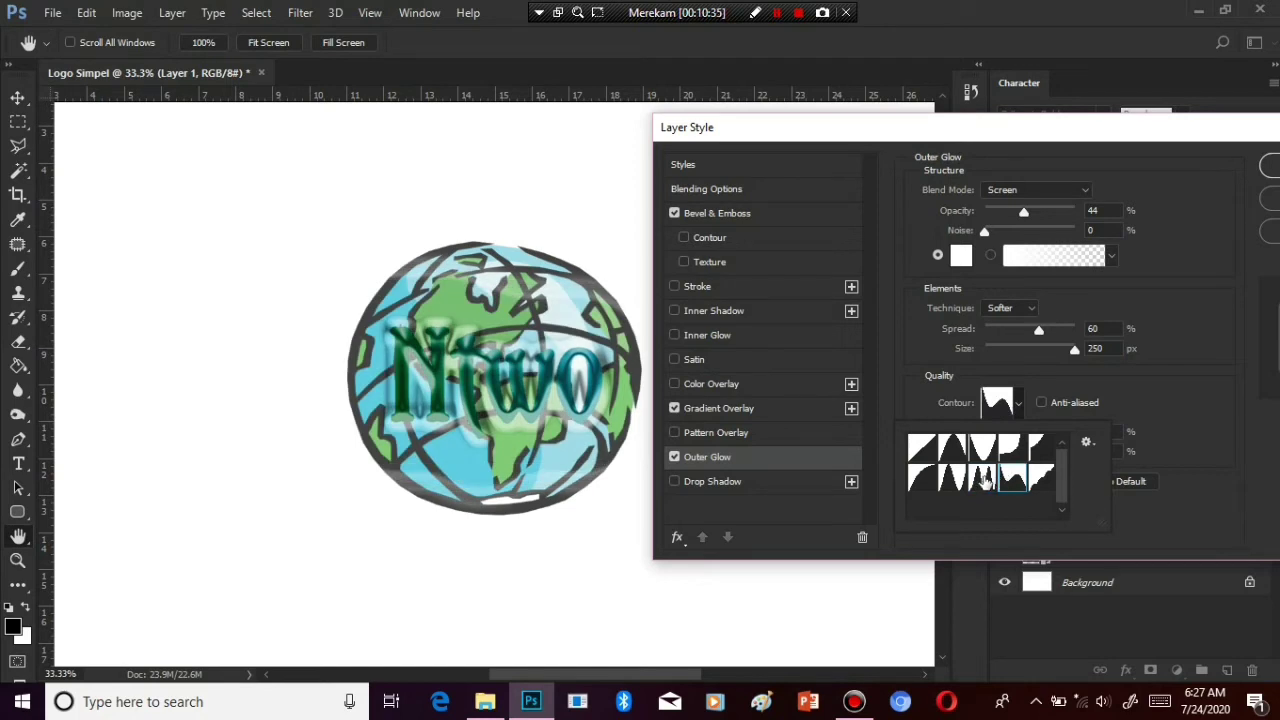
click(984, 481)
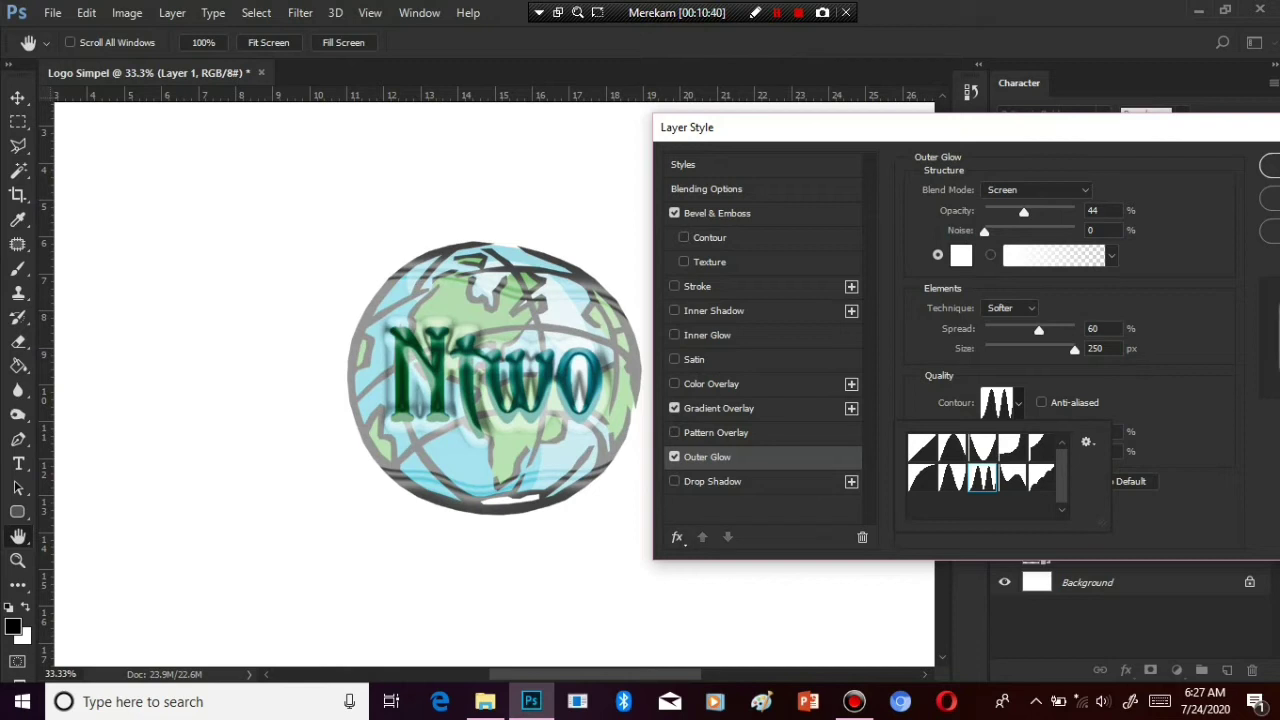
click(1085, 190)
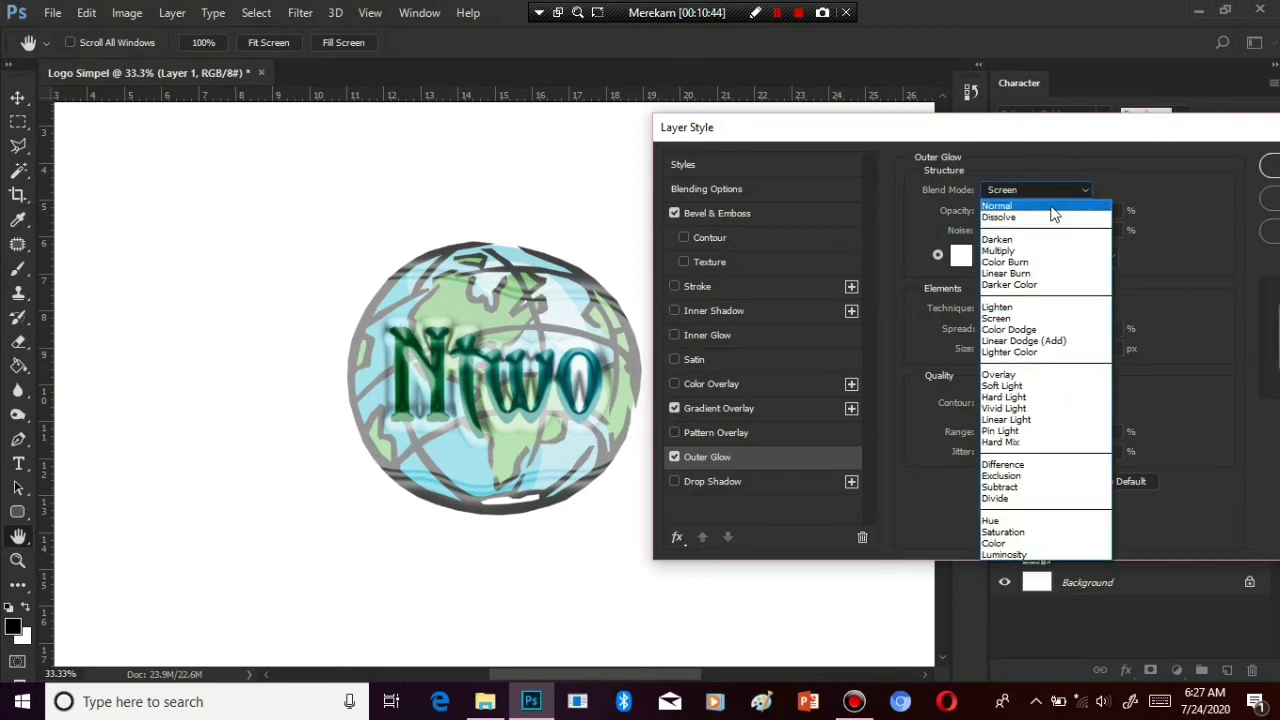
Blend the outer glow as Overlay at 55% opacity after trying Normal and Multiply
click(1052, 206)
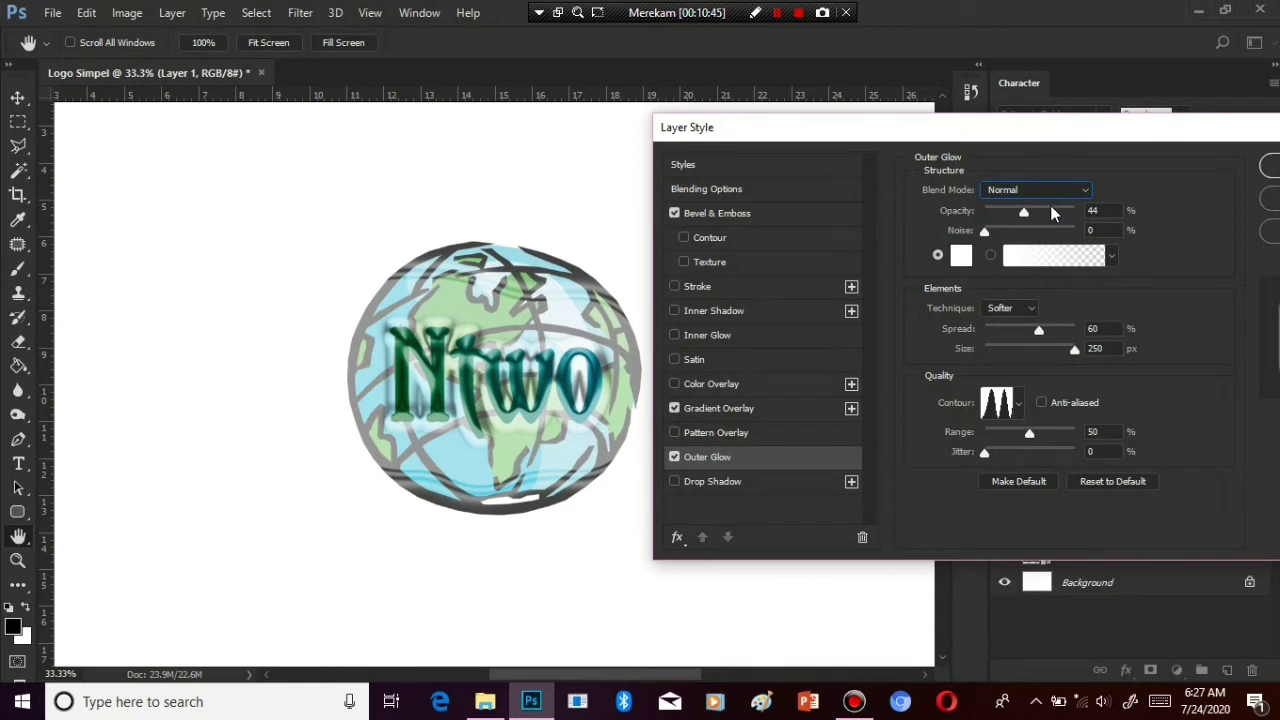
click(1087, 190)
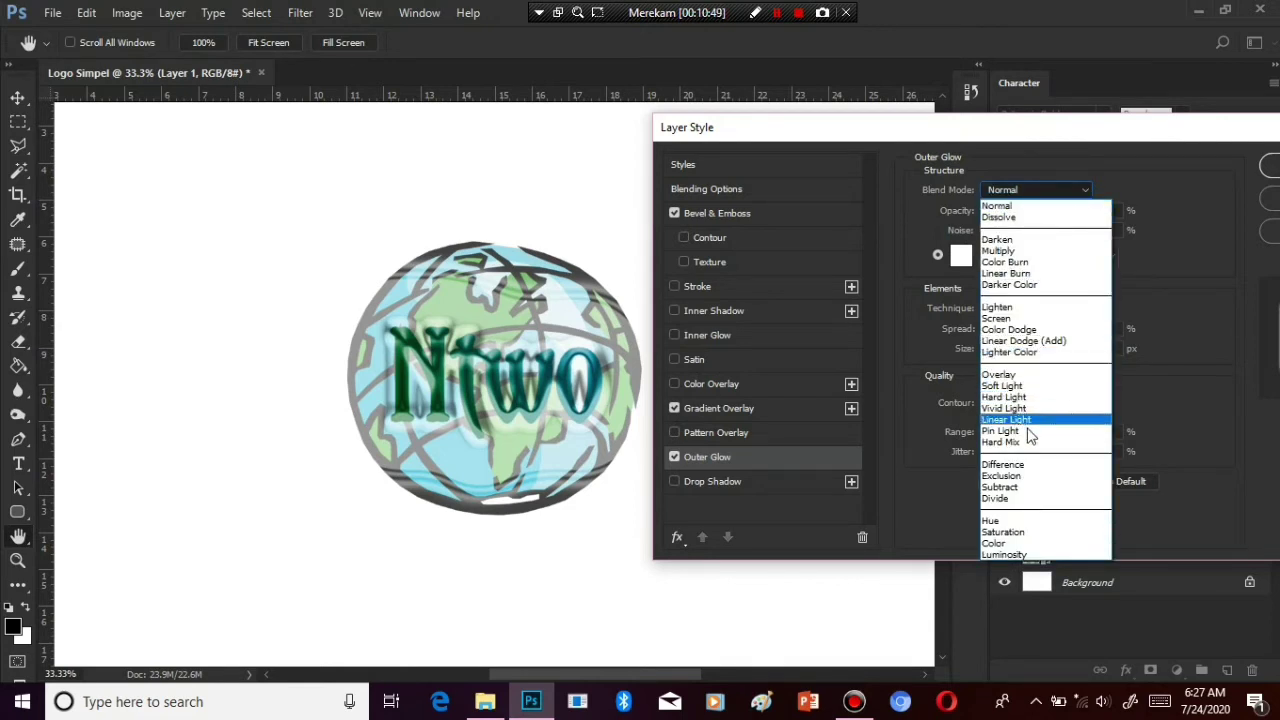
click(998, 251)
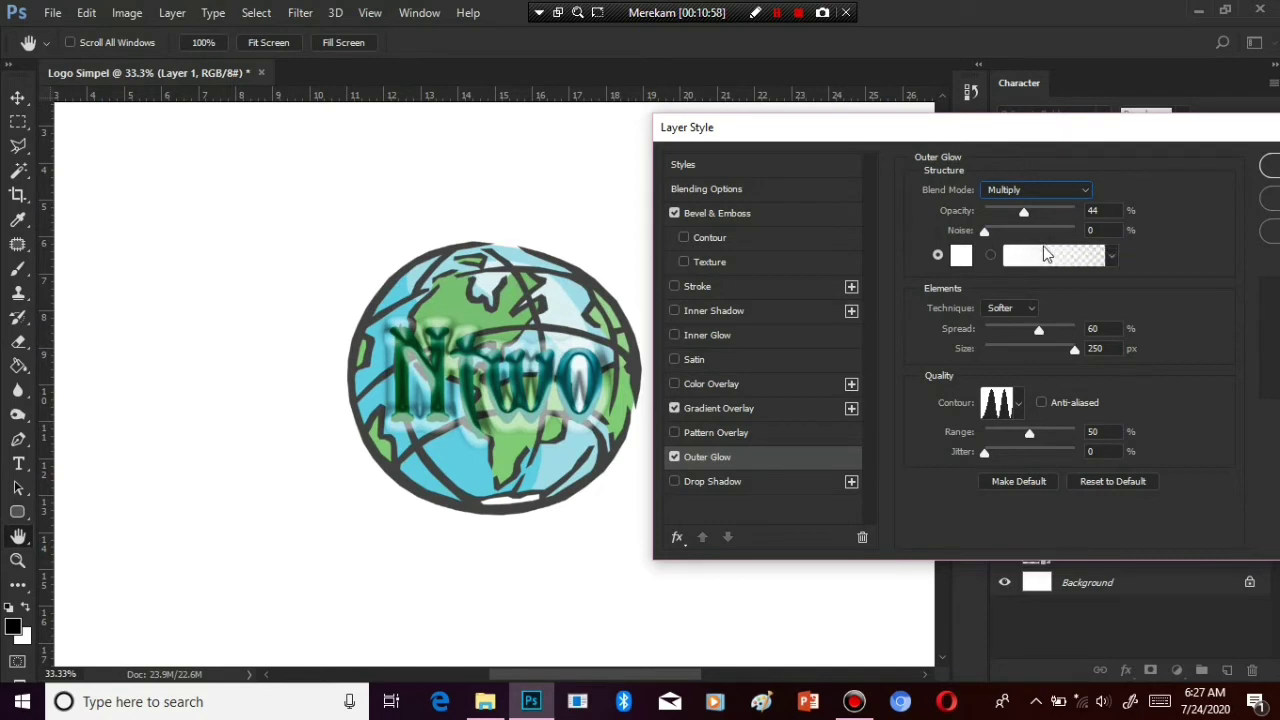
drag(1028, 210, 1035, 214)
click(1050, 191)
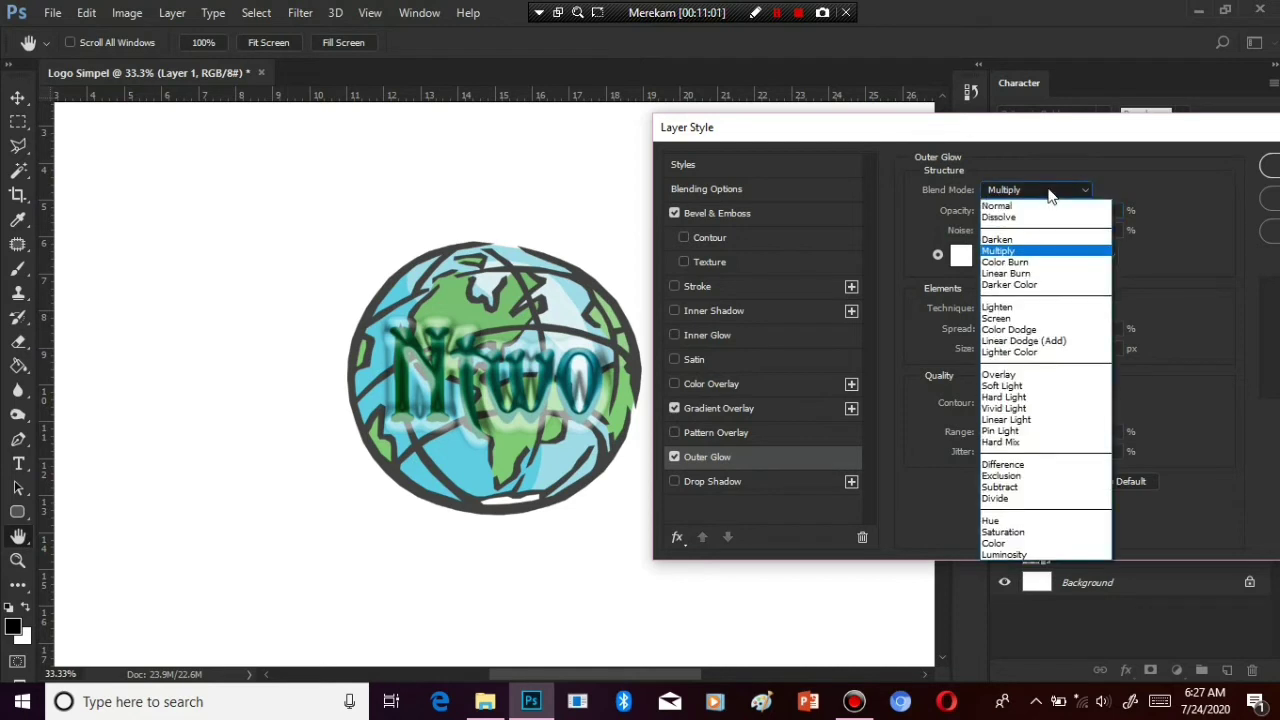
click(1022, 248)
click(1040, 191)
click(1030, 376)
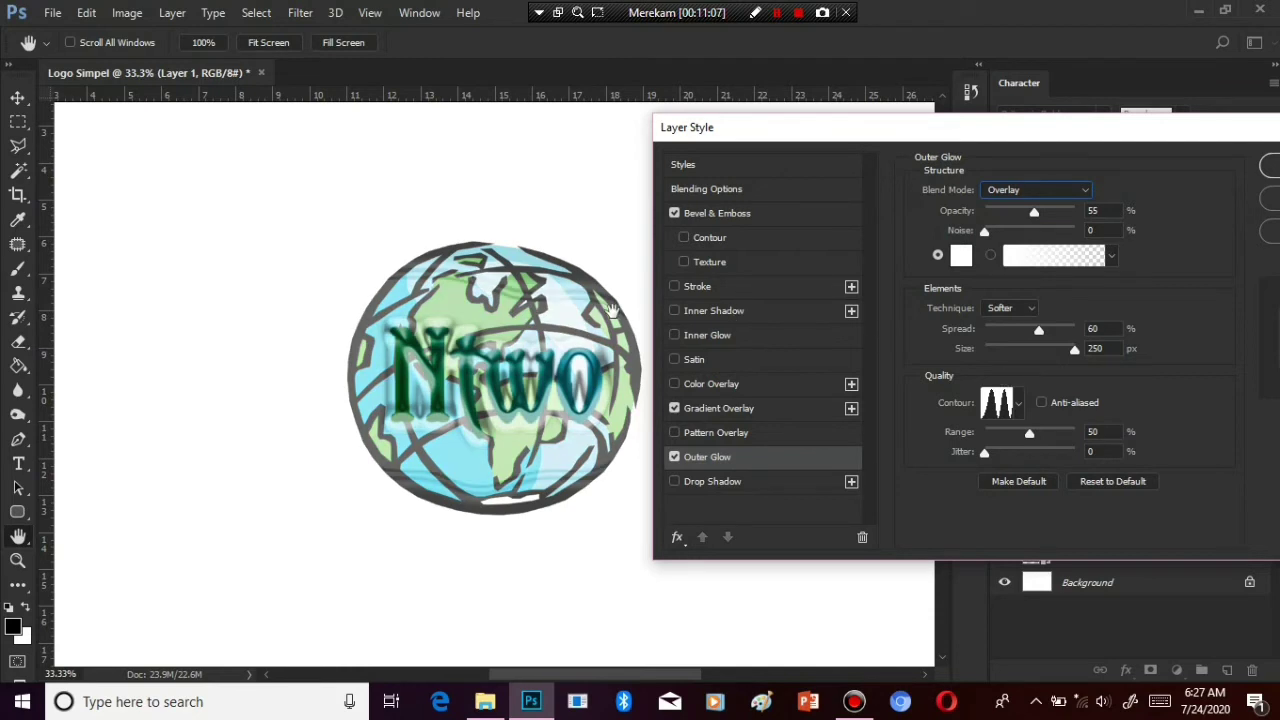
click(690, 408)
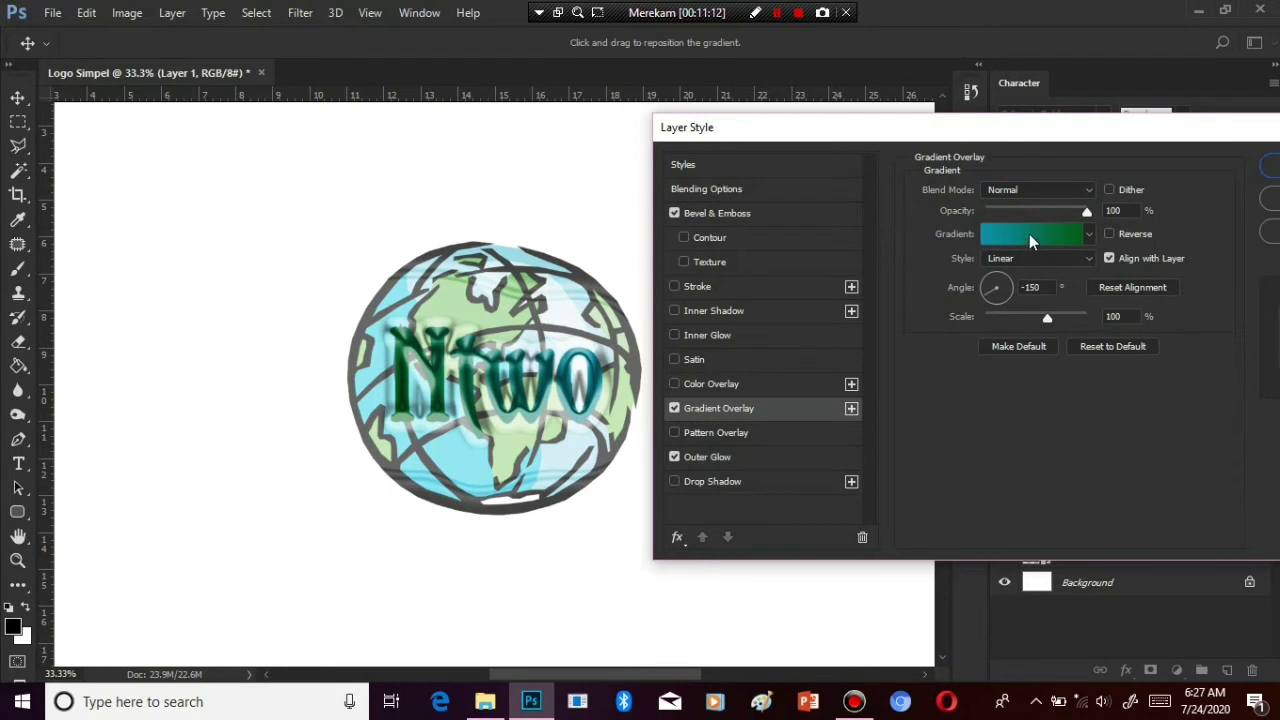
Switch the Ntwo gradient overlay to the Red, Green preset, recolouring its right stop yellow ffd200
click(1029, 234)
click(896, 212)
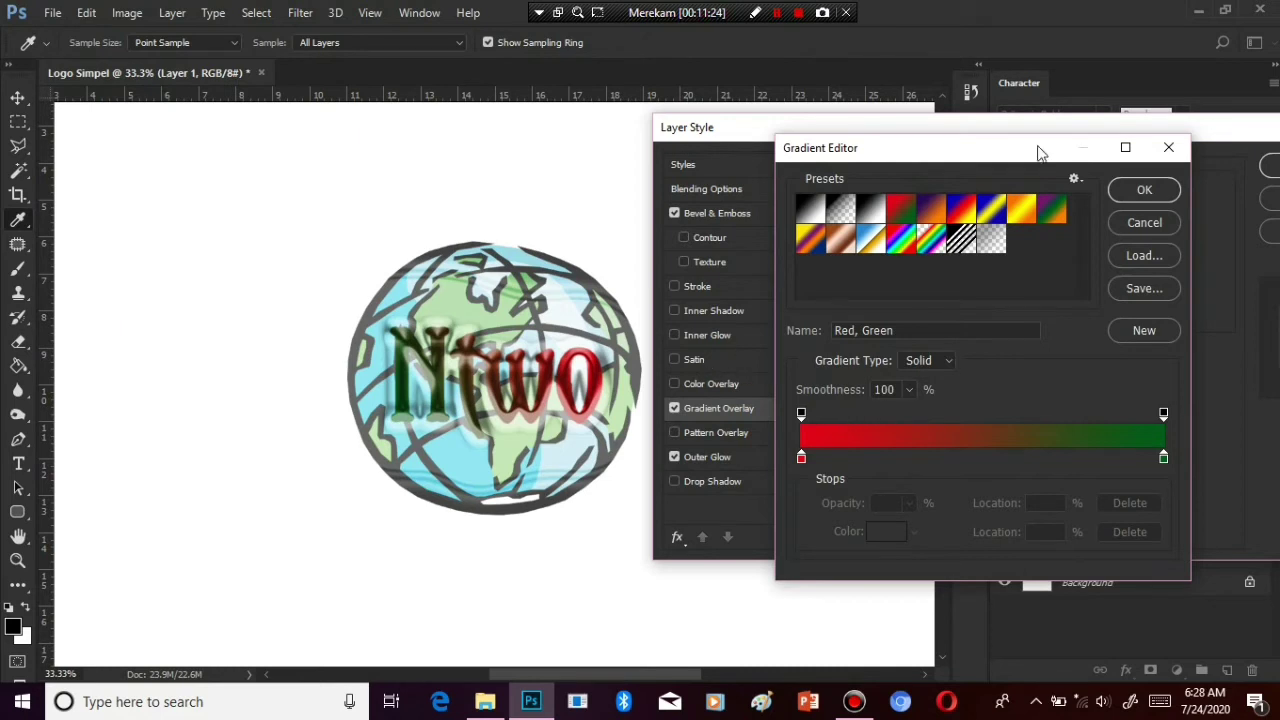
click(1165, 459)
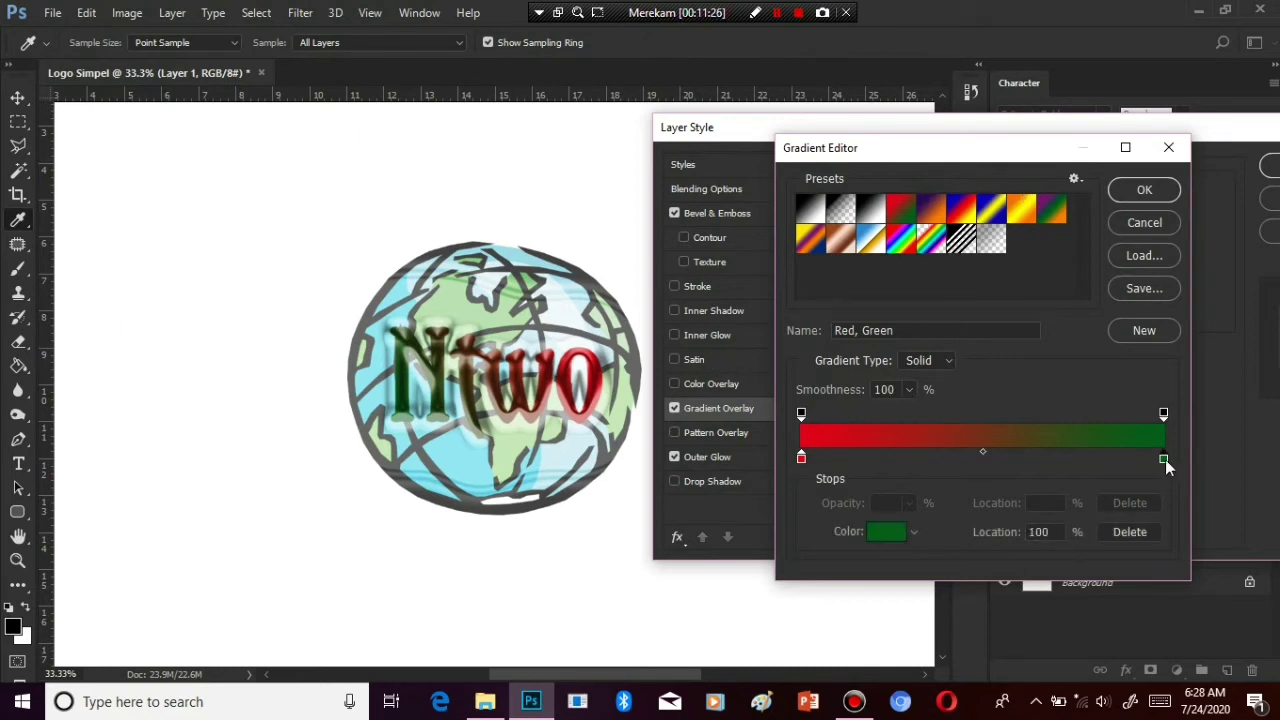
click(878, 531)
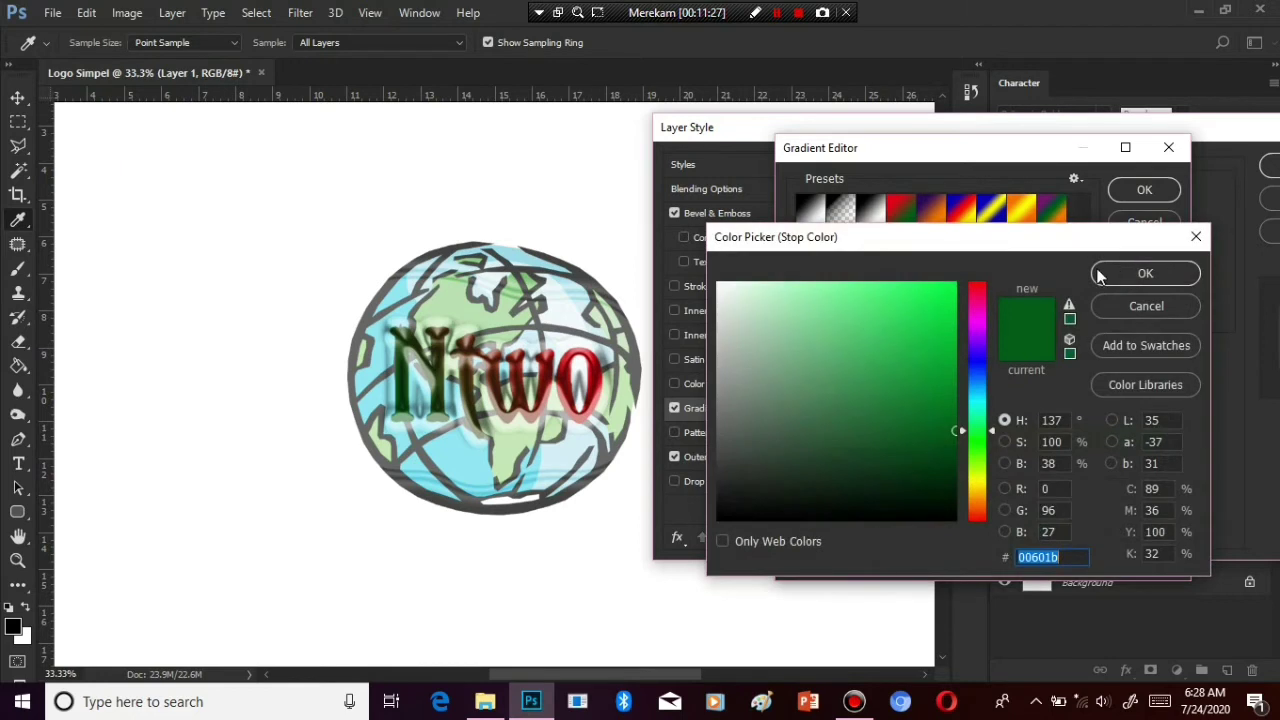
drag(923, 329, 685, 278)
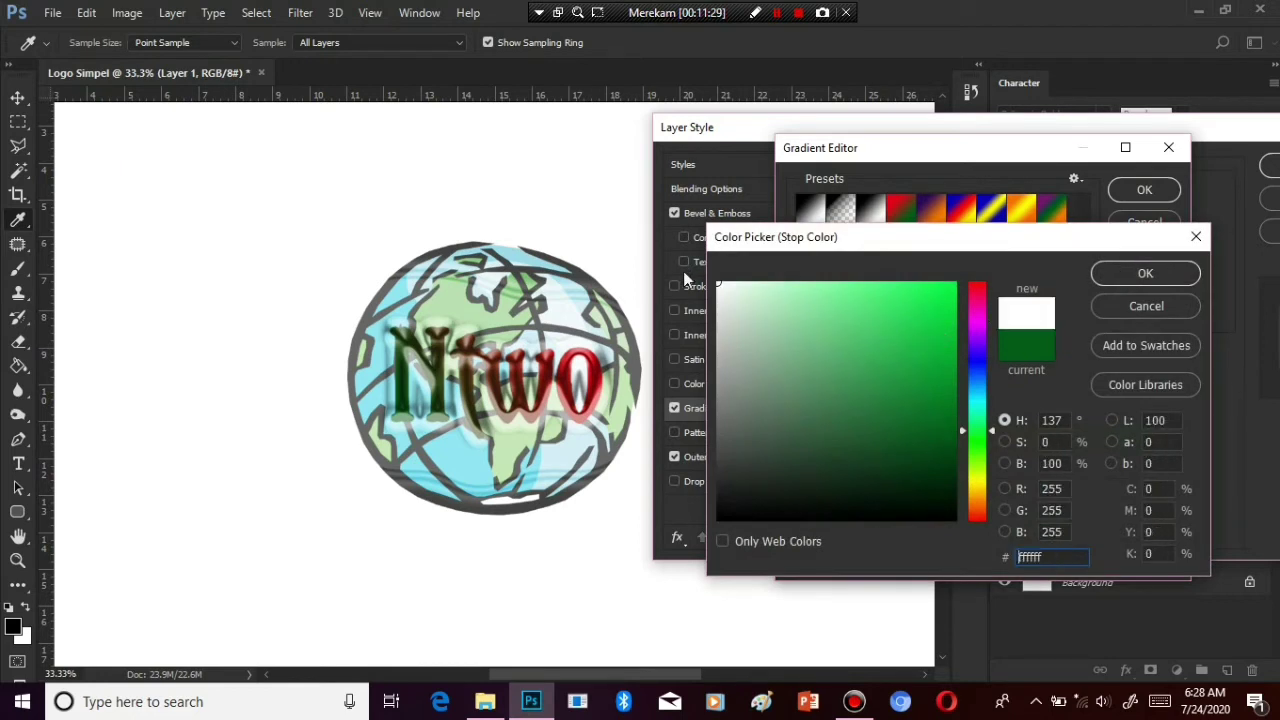
click(976, 488)
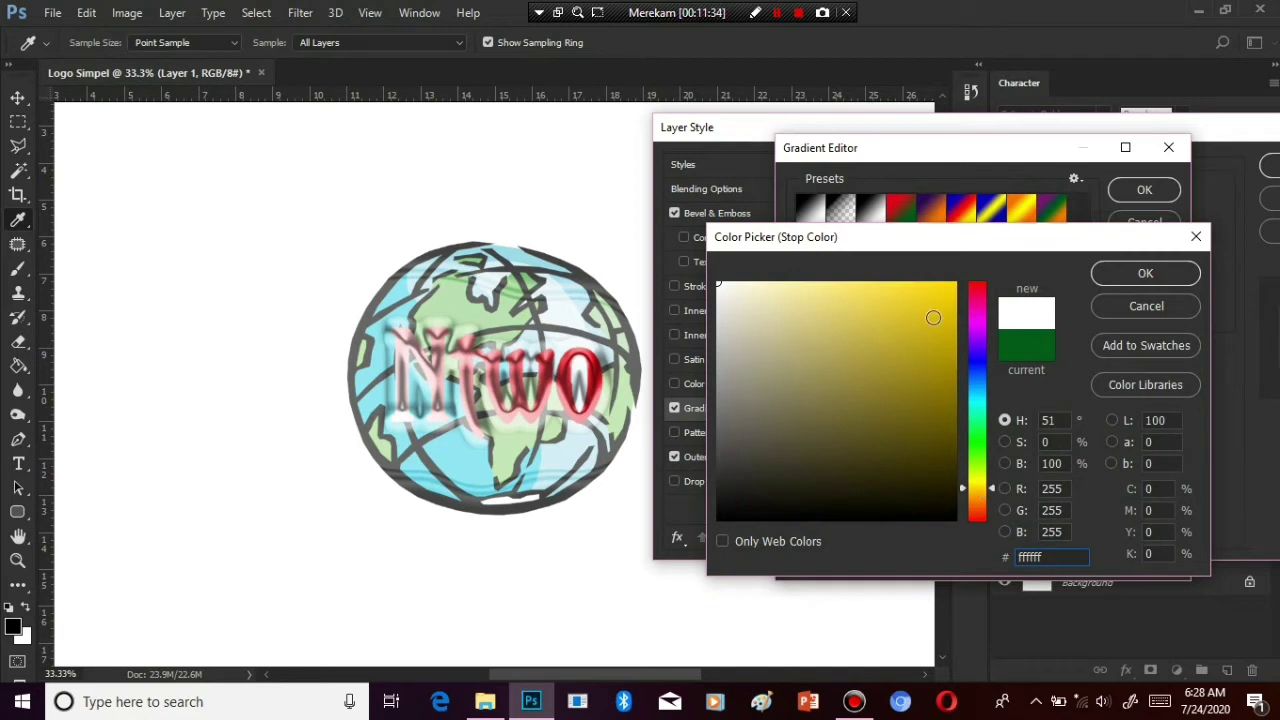
drag(933, 317, 1003, 249)
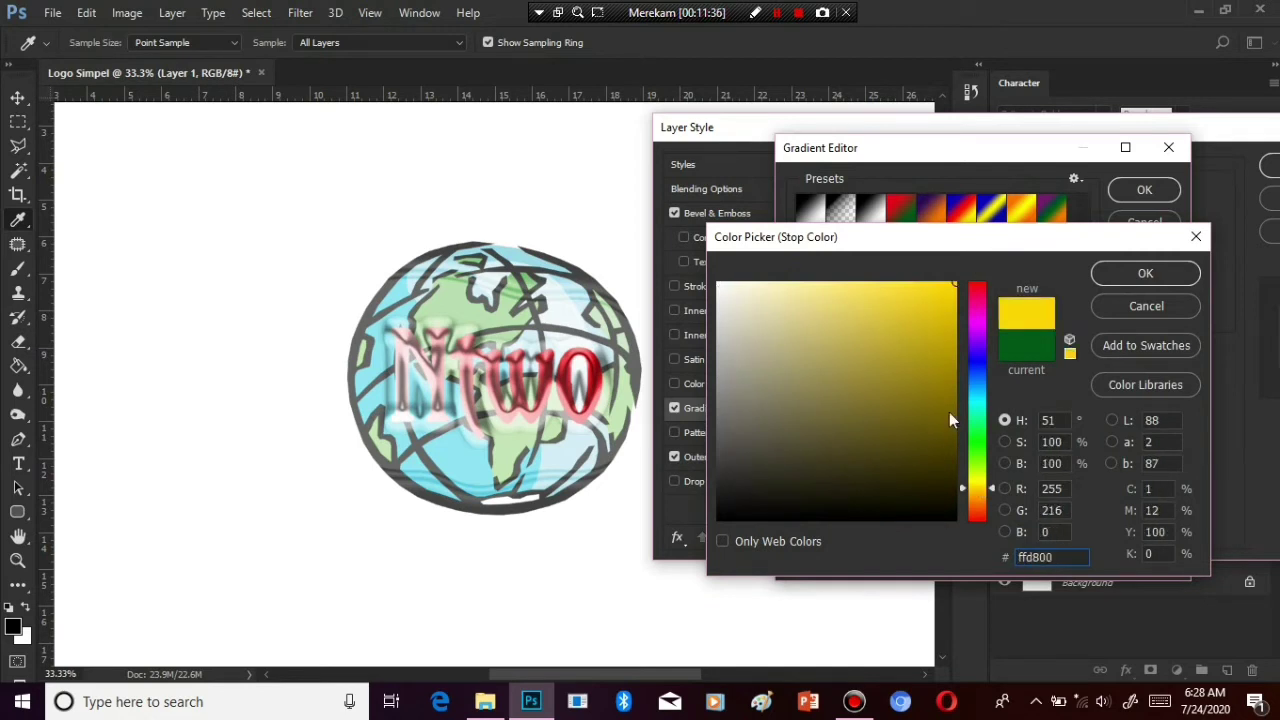
click(980, 486)
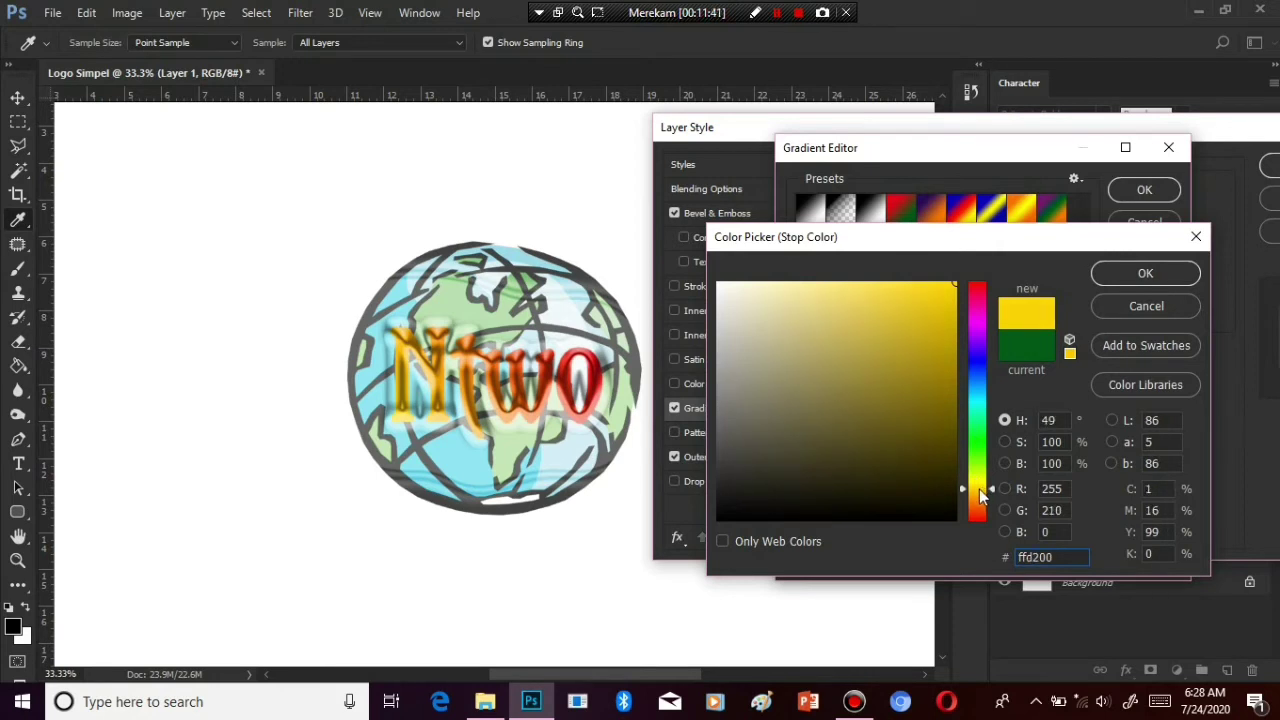
click(1149, 281)
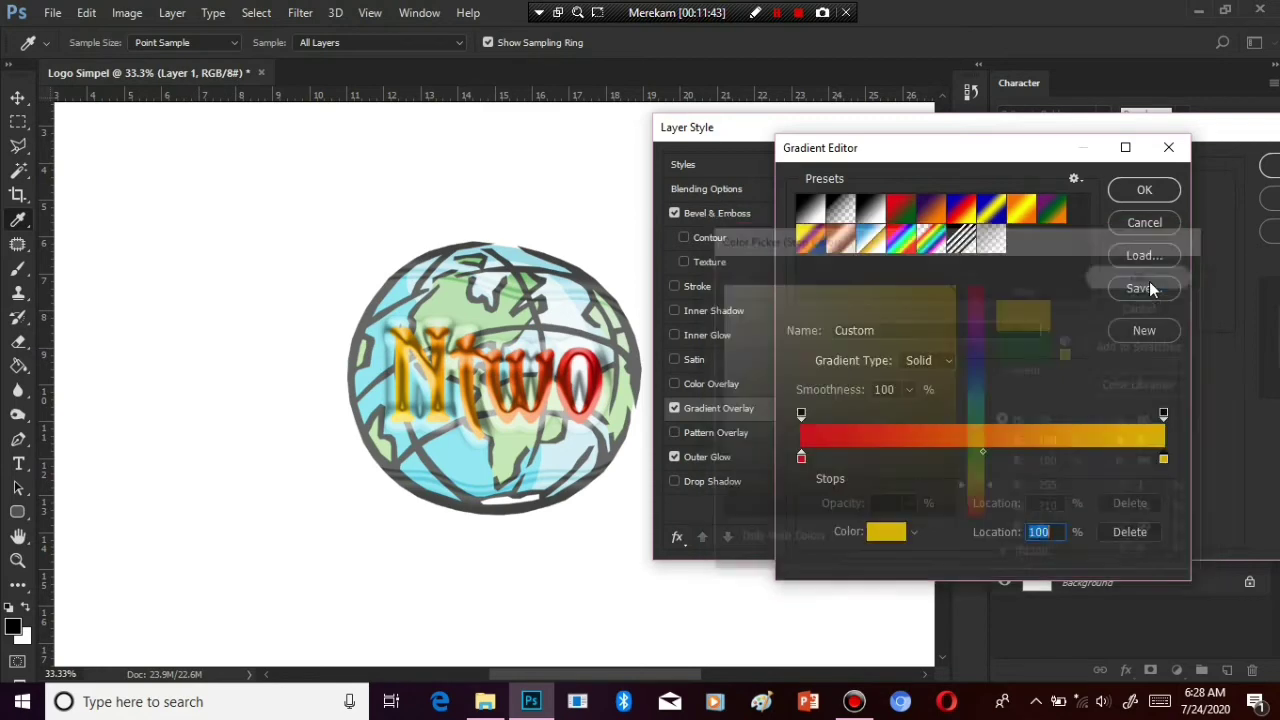
click(1158, 190)
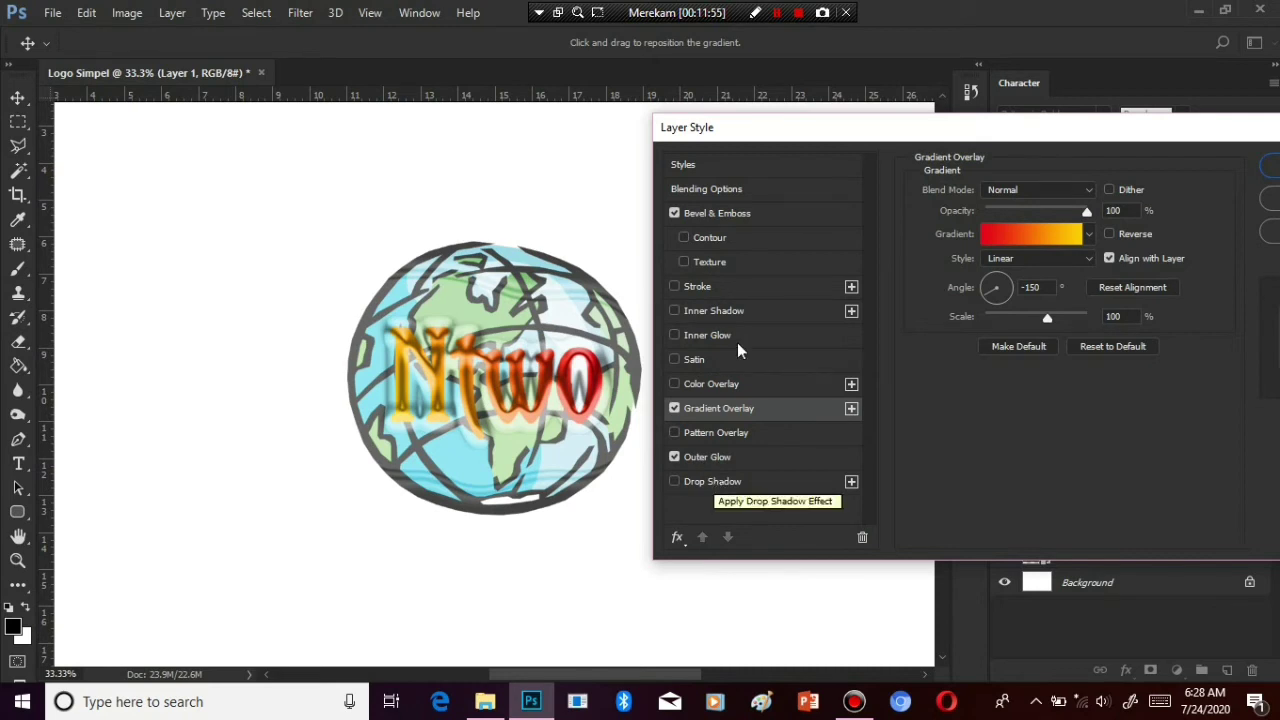
Add a drop shadow to the Ntwo text using the U-shaped contour preset
click(701, 480)
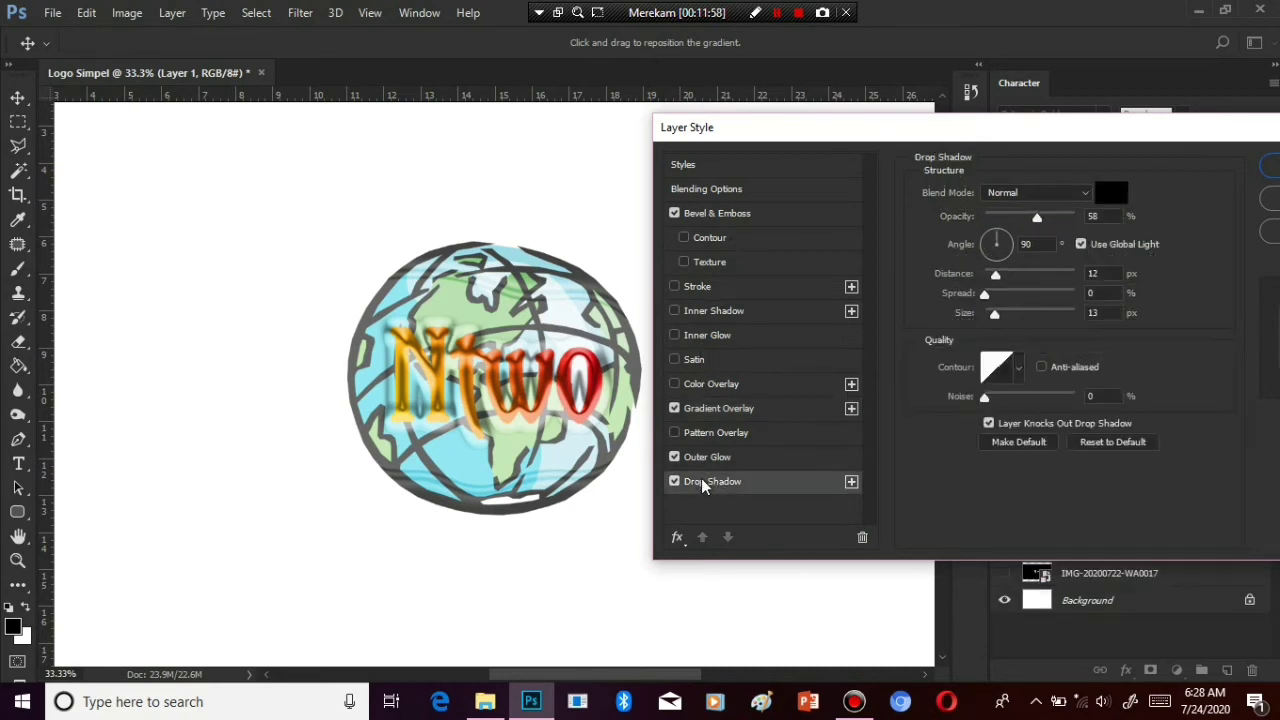
click(1016, 364)
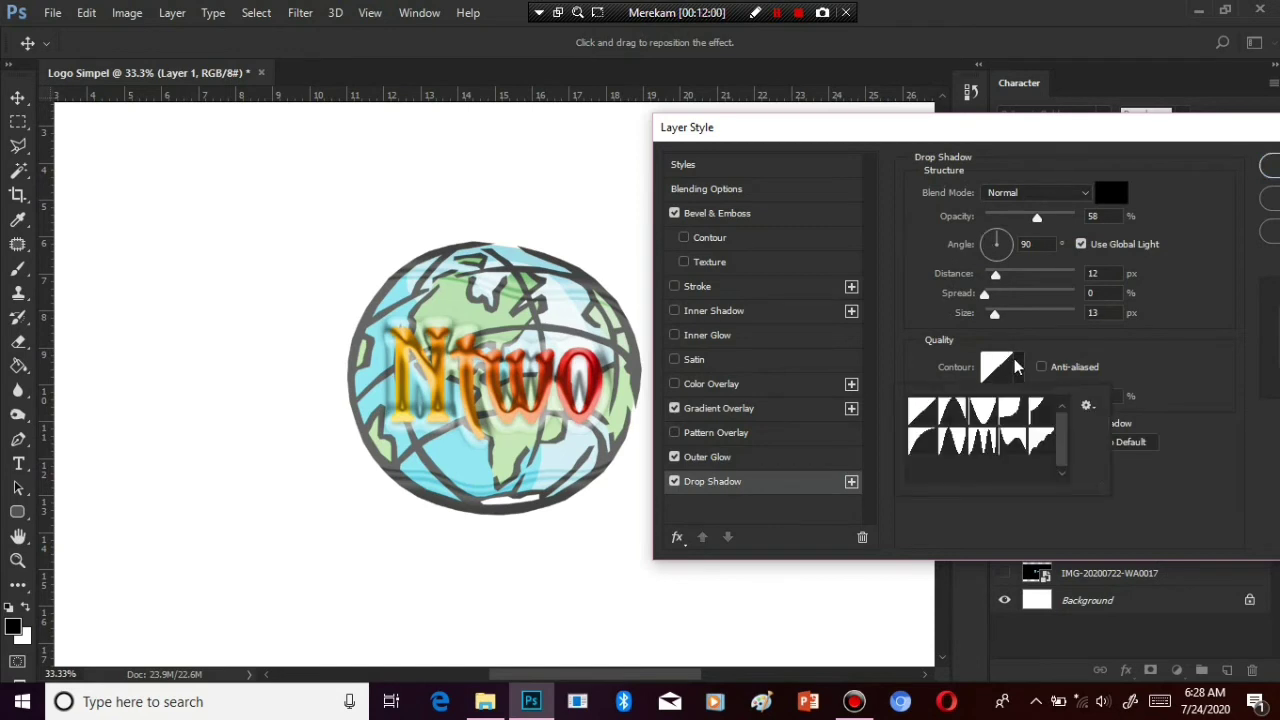
click(984, 414)
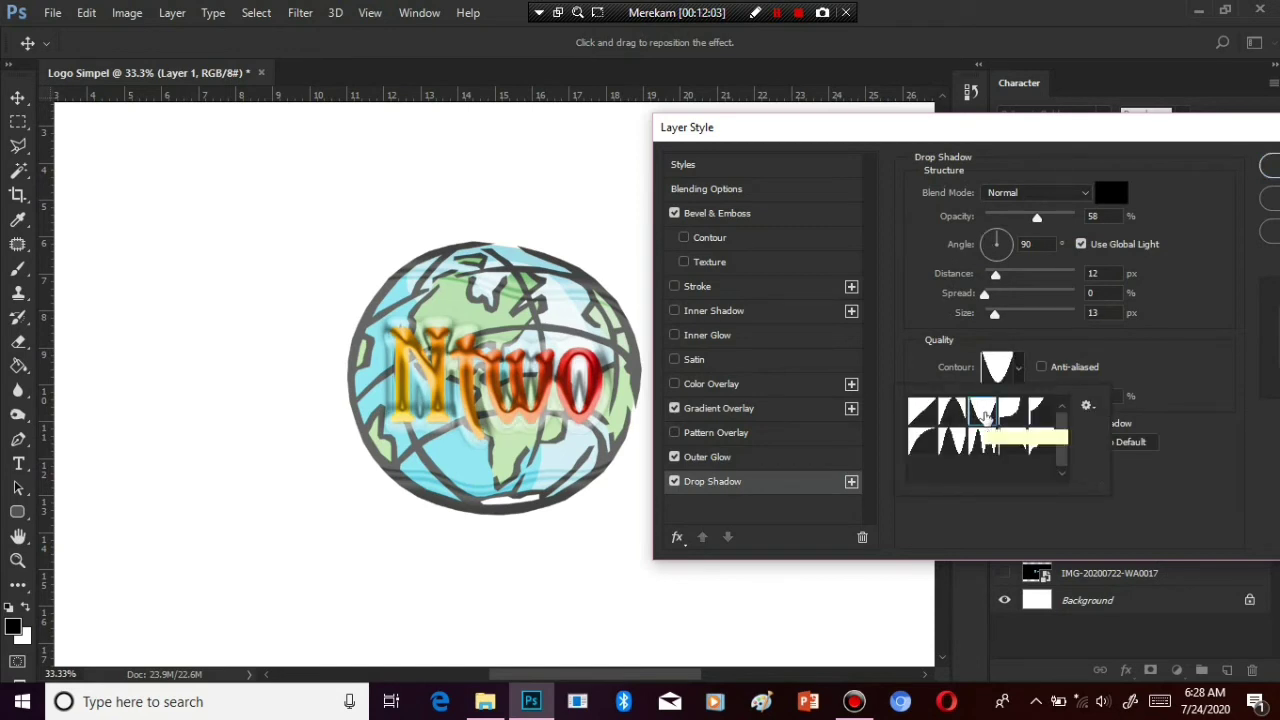
click(1012, 412)
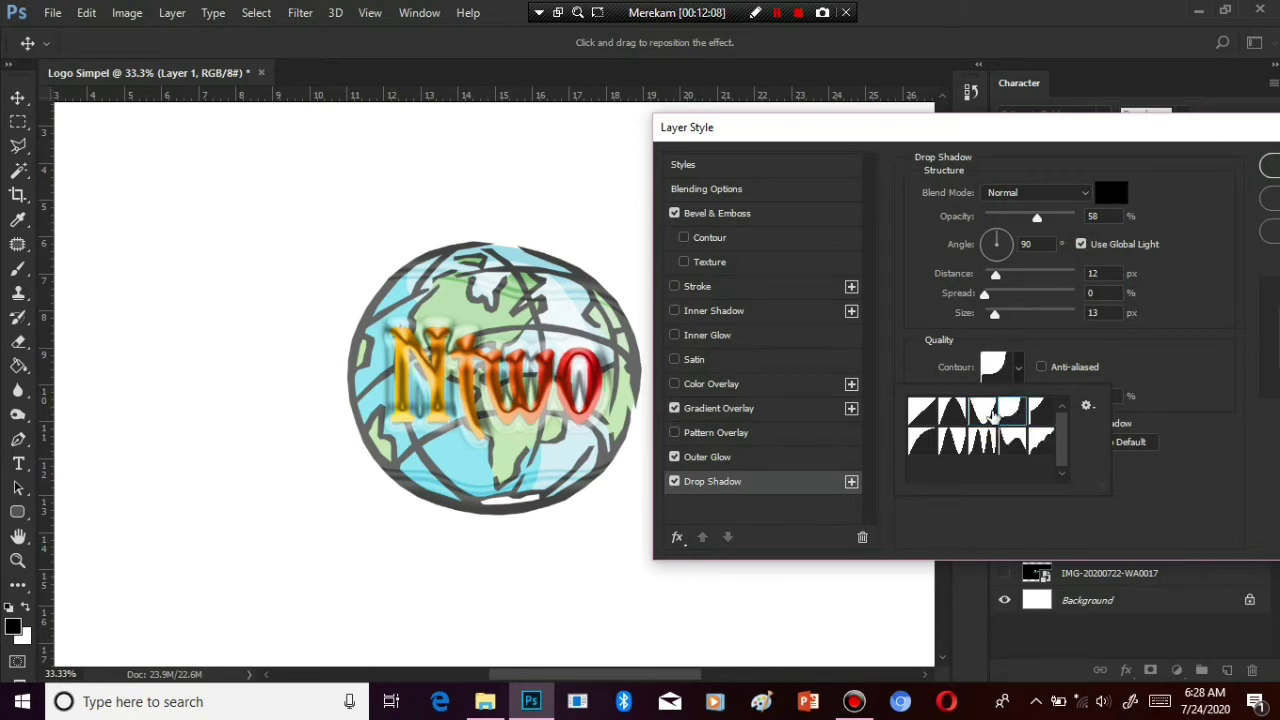
click(992, 414)
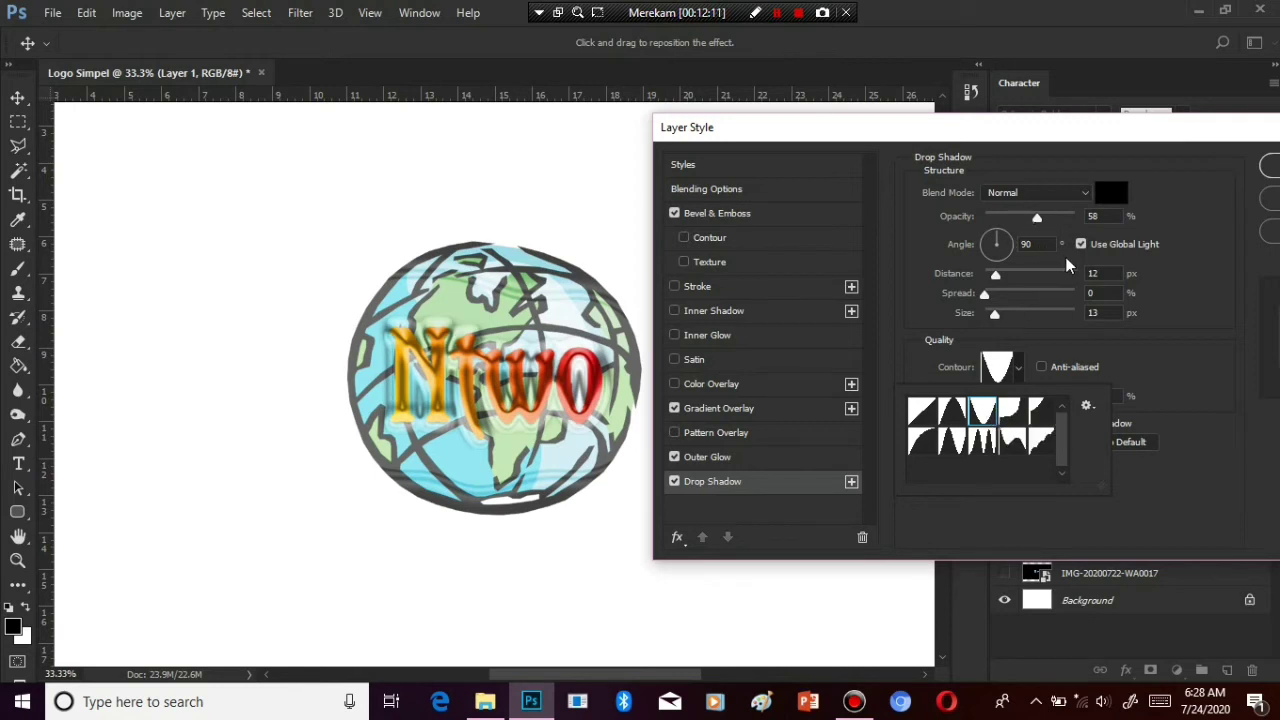
click(1039, 218)
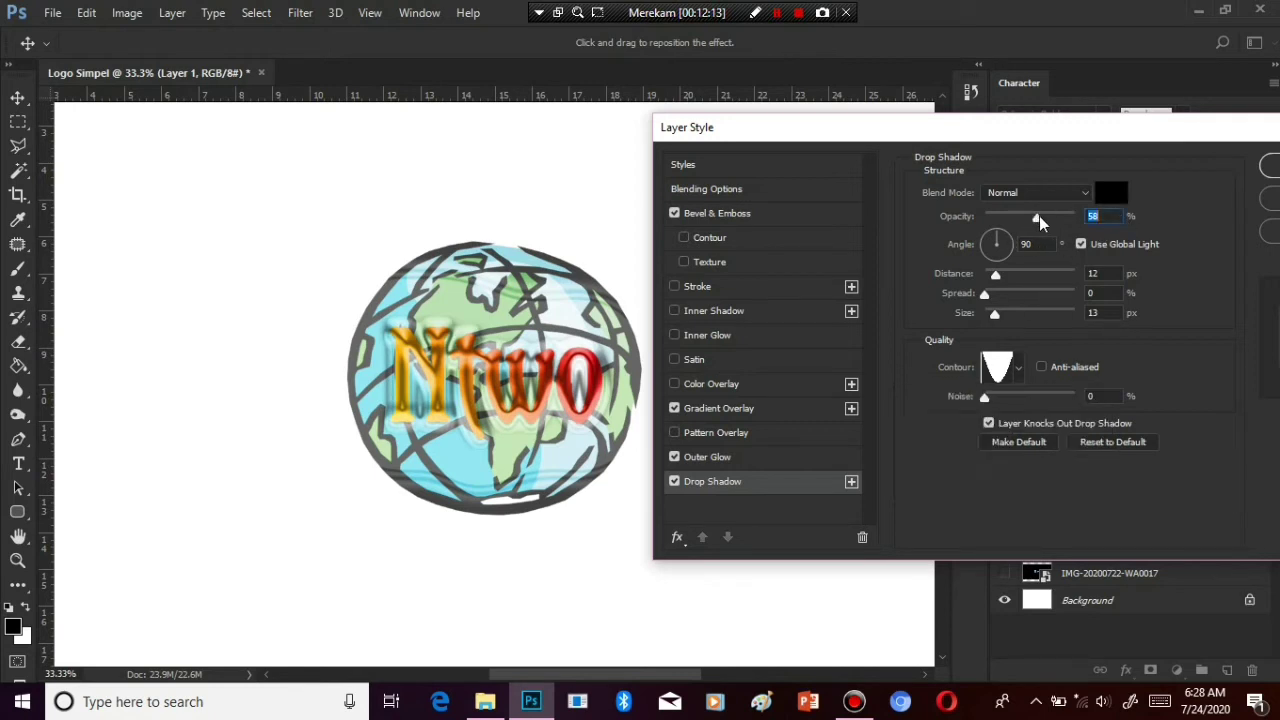
Set the drop shadow to 94% opacity, 32 px distance and 4 px size
drag(1066, 216, 1071, 220)
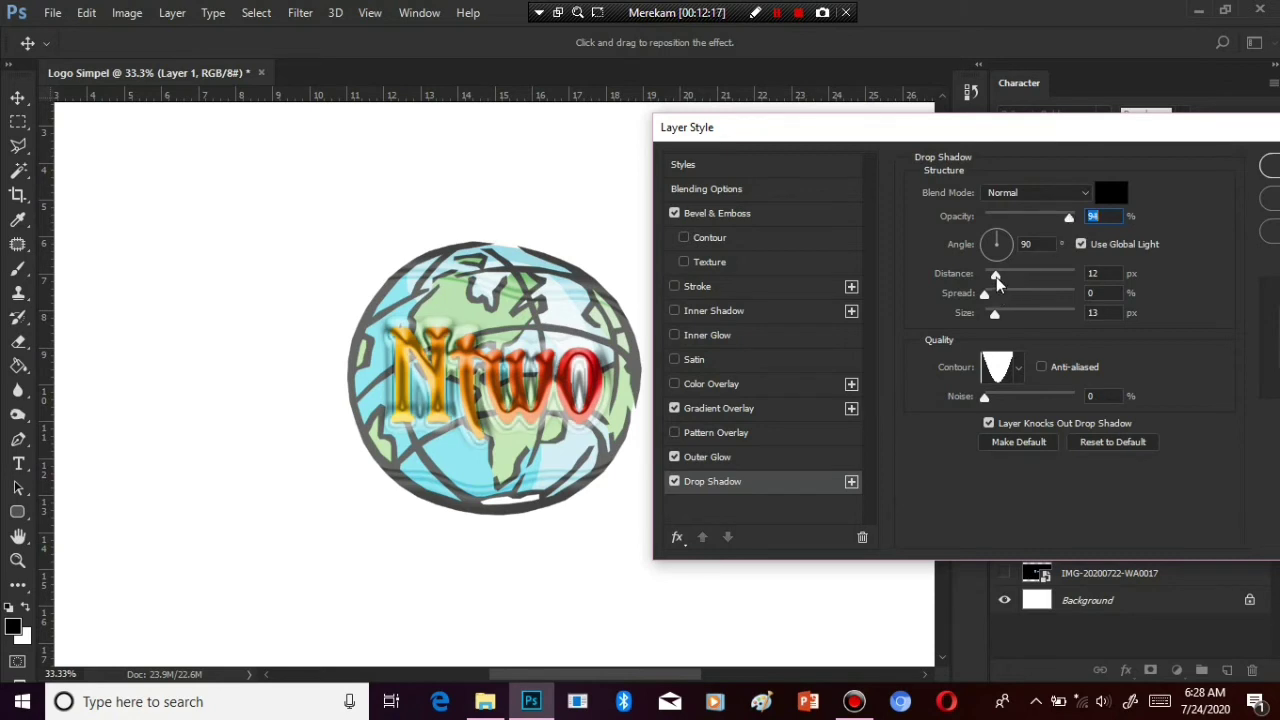
drag(996, 277, 1043, 279)
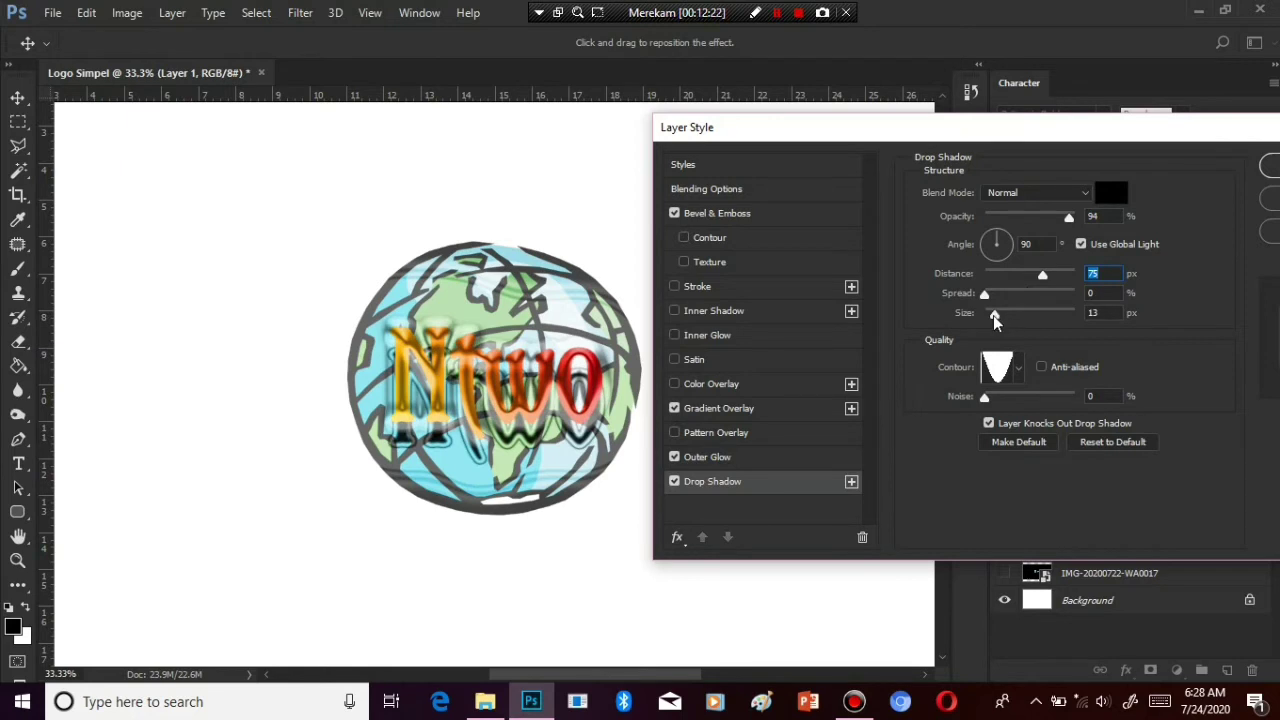
drag(993, 315, 1016, 318)
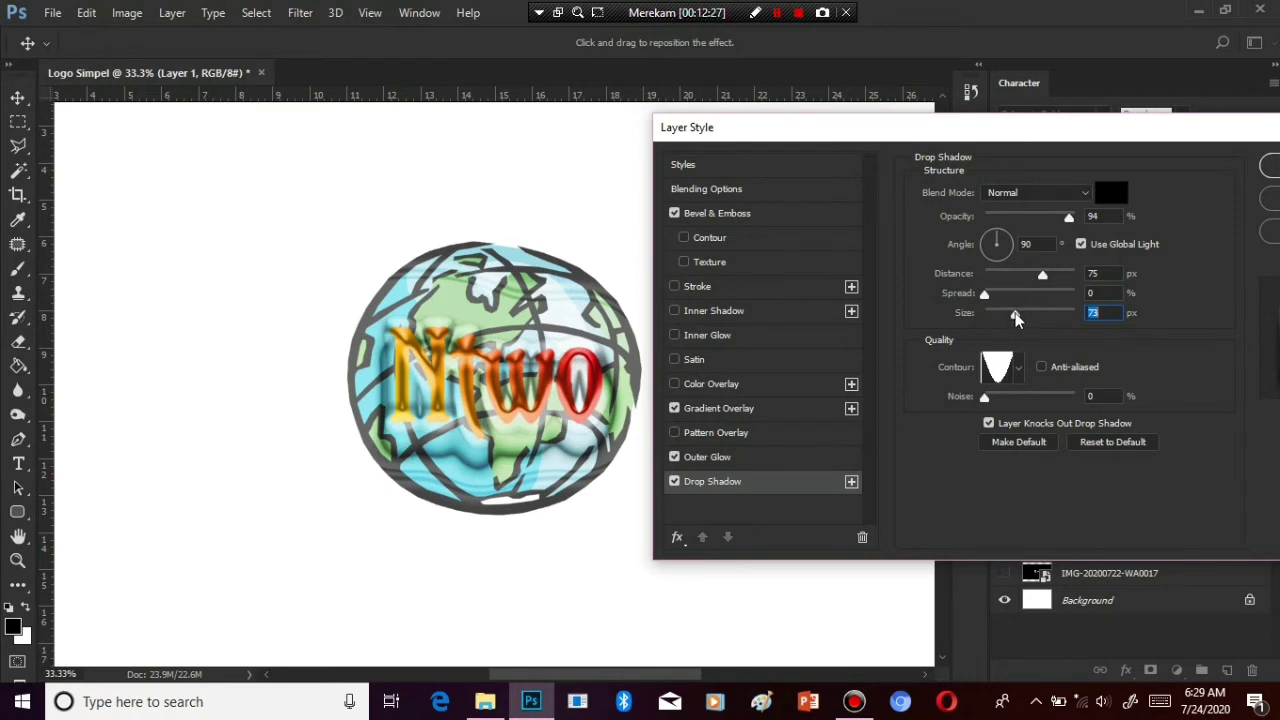
drag(1014, 315, 987, 314)
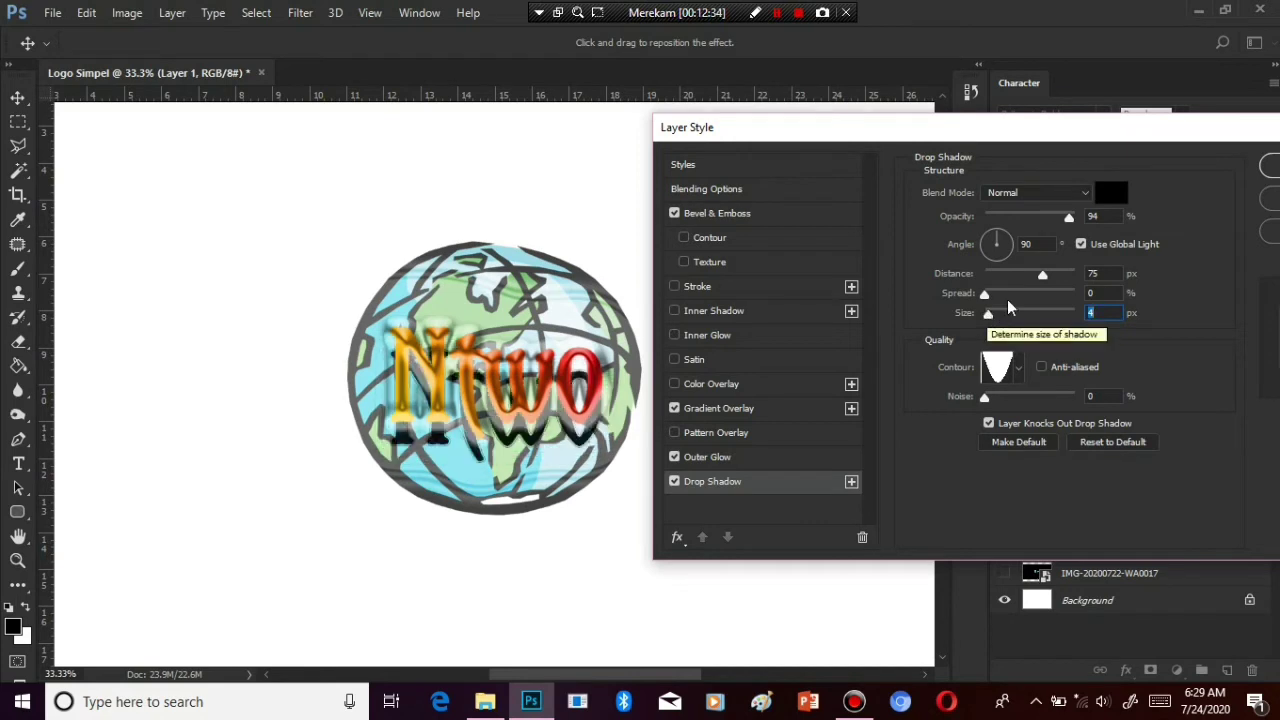
drag(1042, 274, 1025, 274)
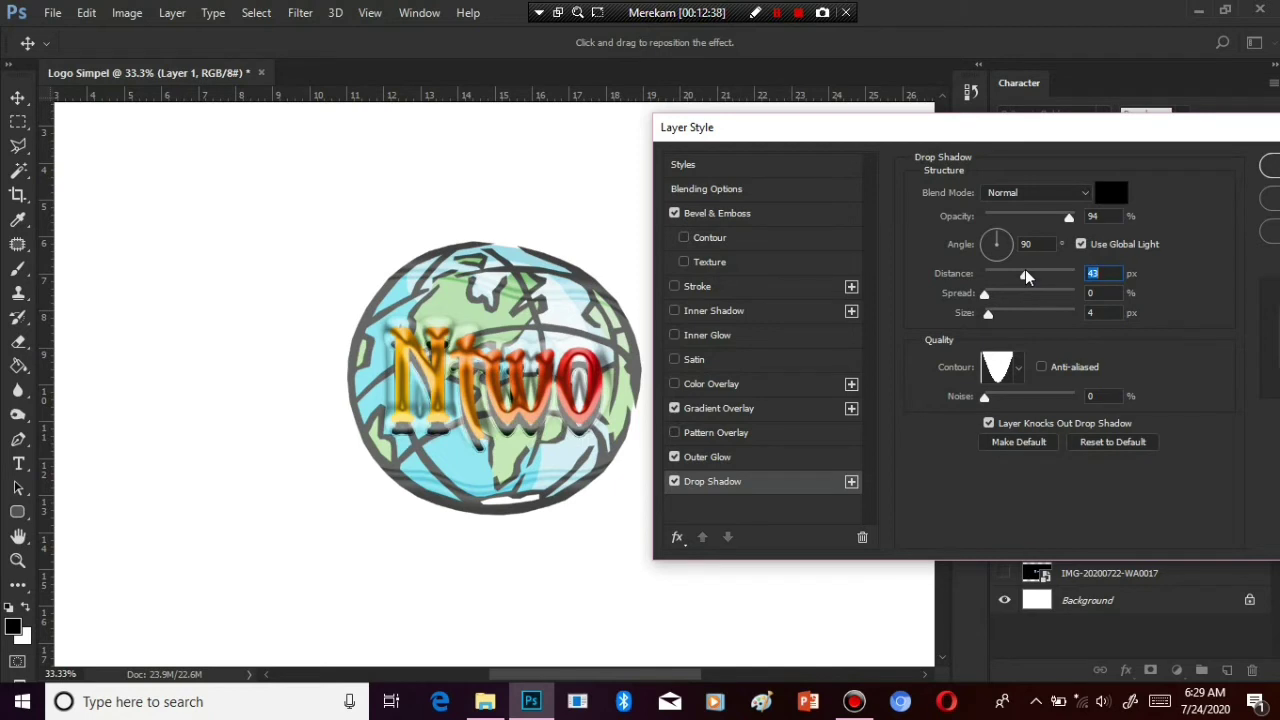
drag(1025, 274, 1015, 276)
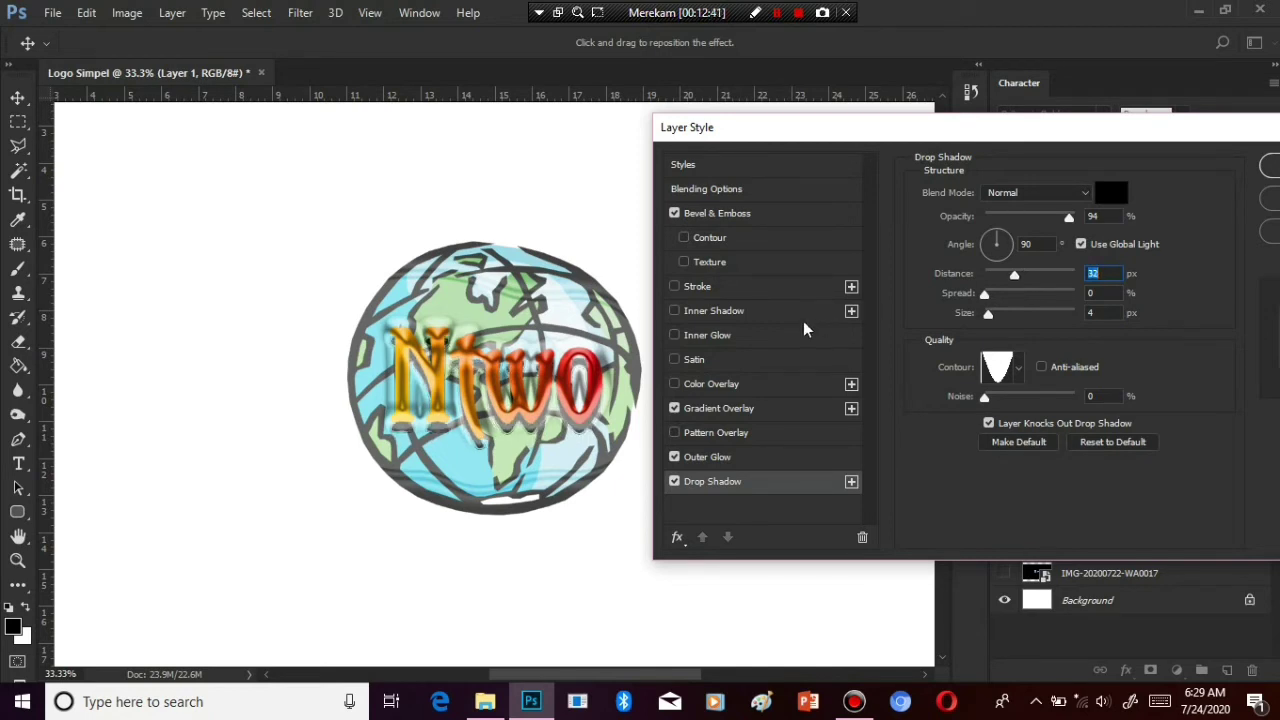
Edit the gradient overlay's red left stop, sampling greens from the canvas
click(709, 406)
click(1006, 245)
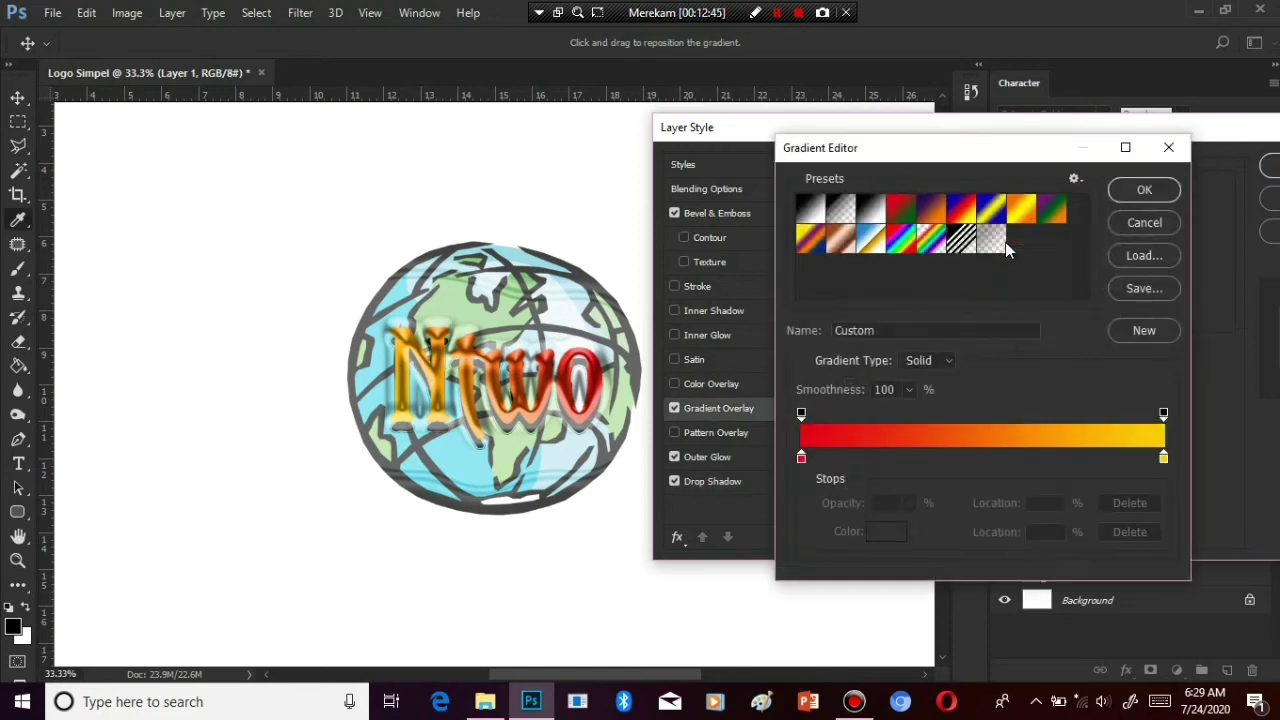
click(802, 460)
click(885, 531)
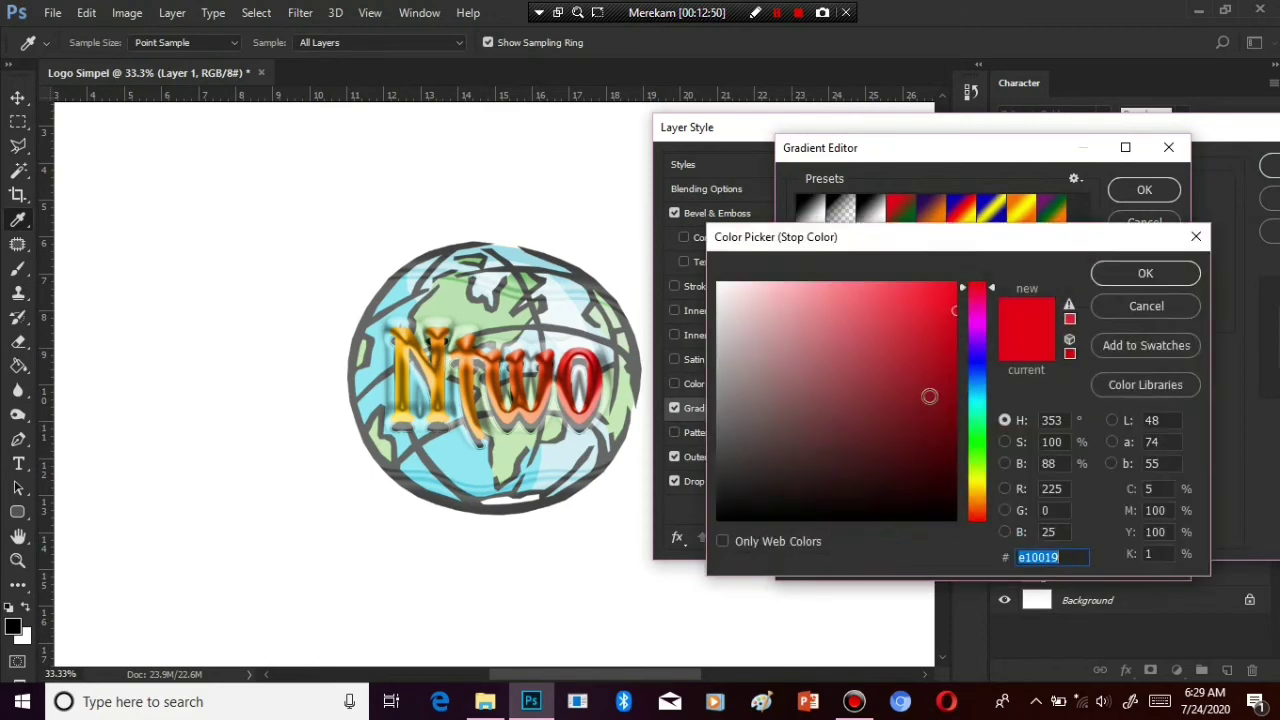
click(441, 362)
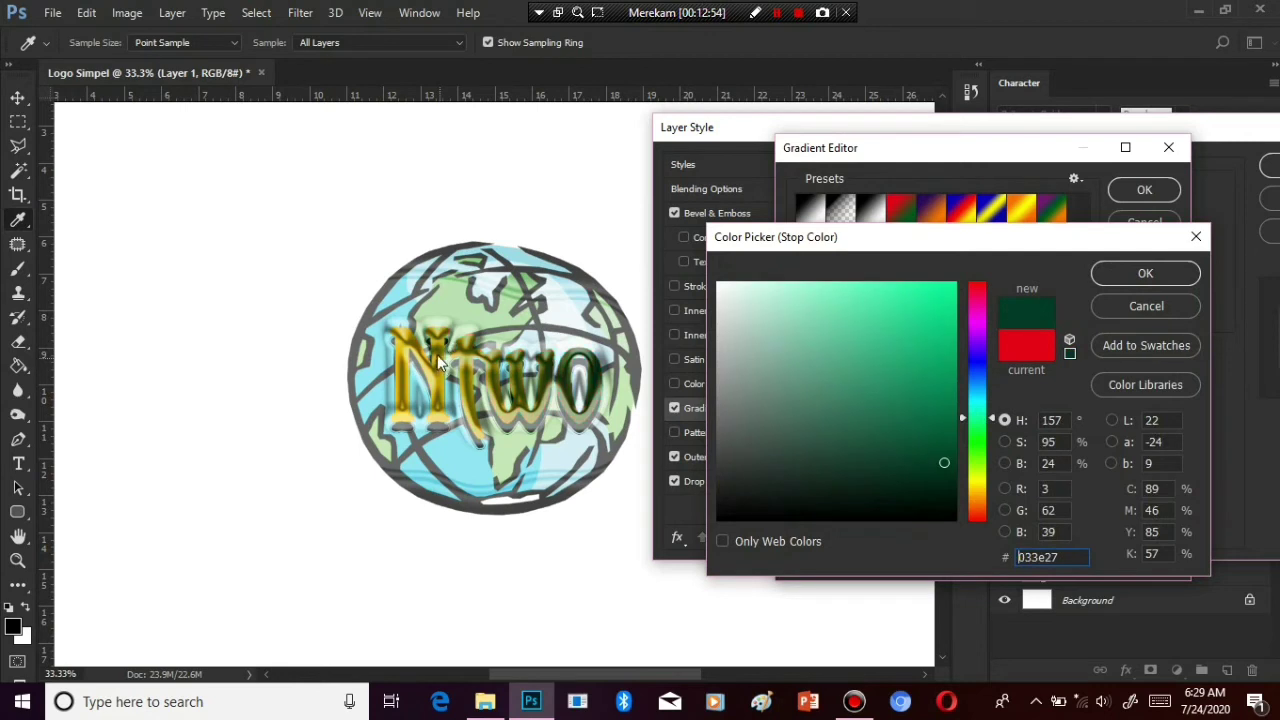
click(437, 355)
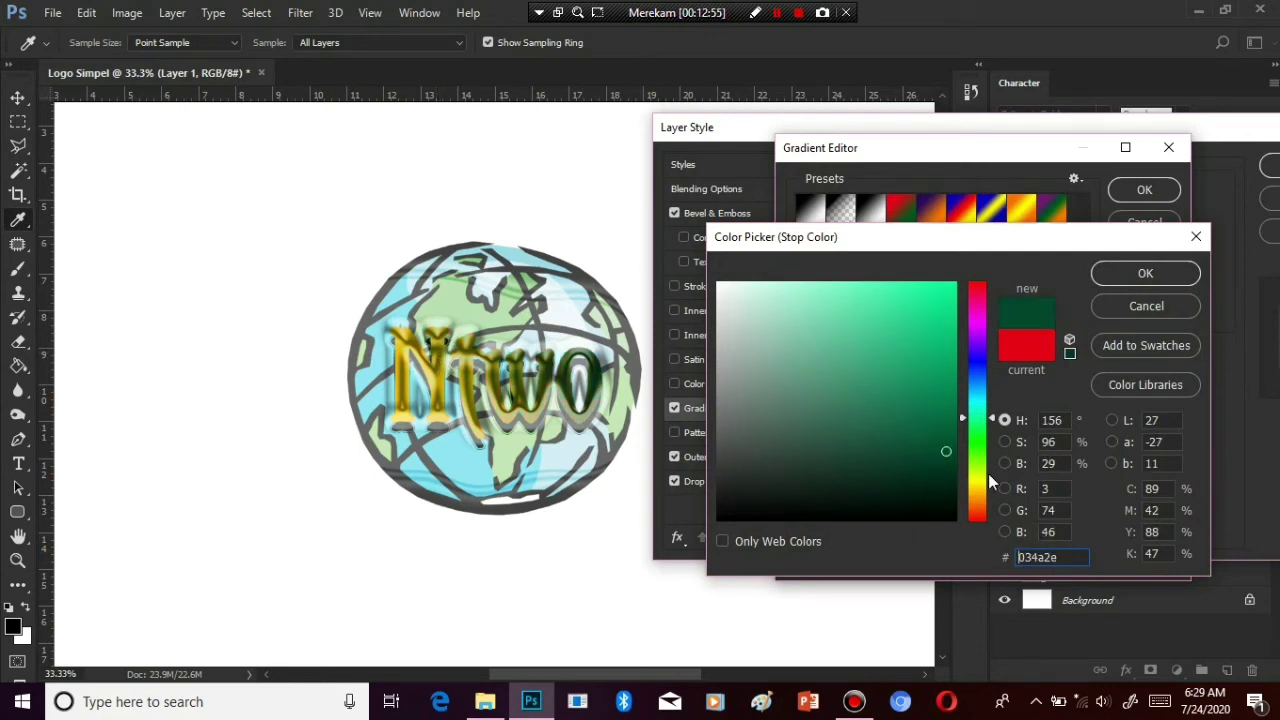
Try purple and yellow stop colours, cancel to keep red-to-yellow, and close Layer Style
click(977, 484)
click(967, 338)
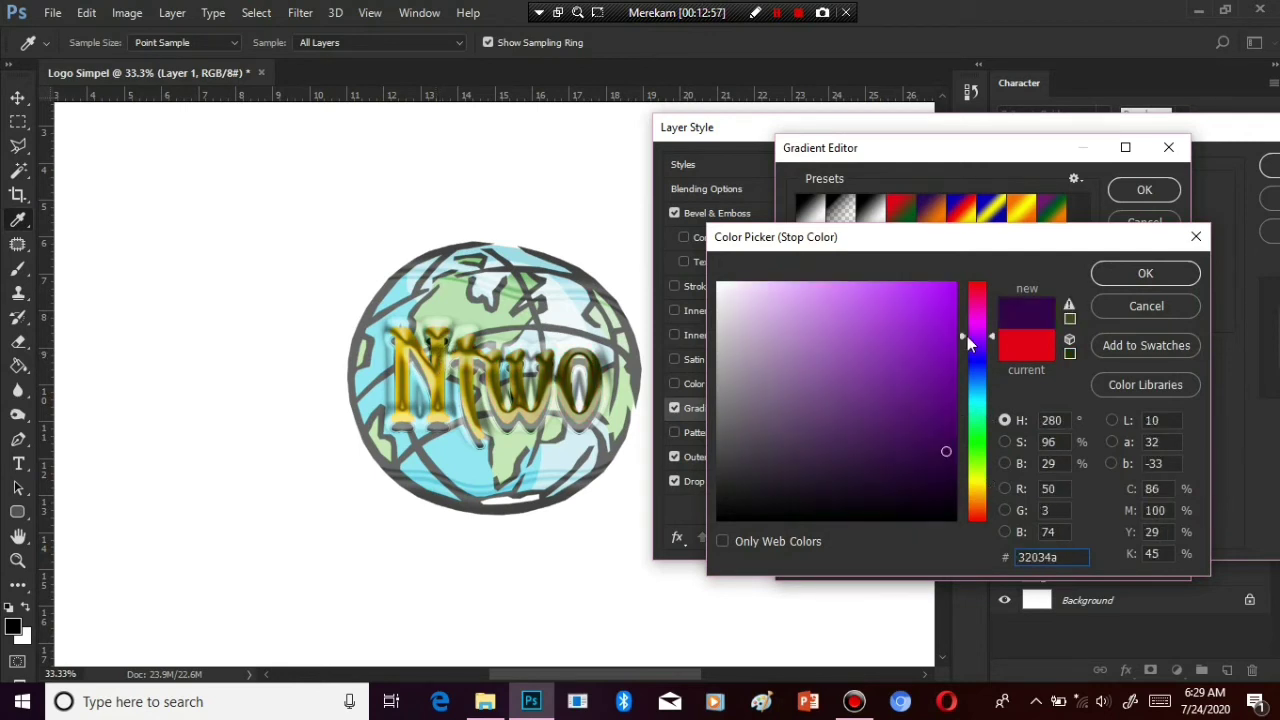
click(940, 285)
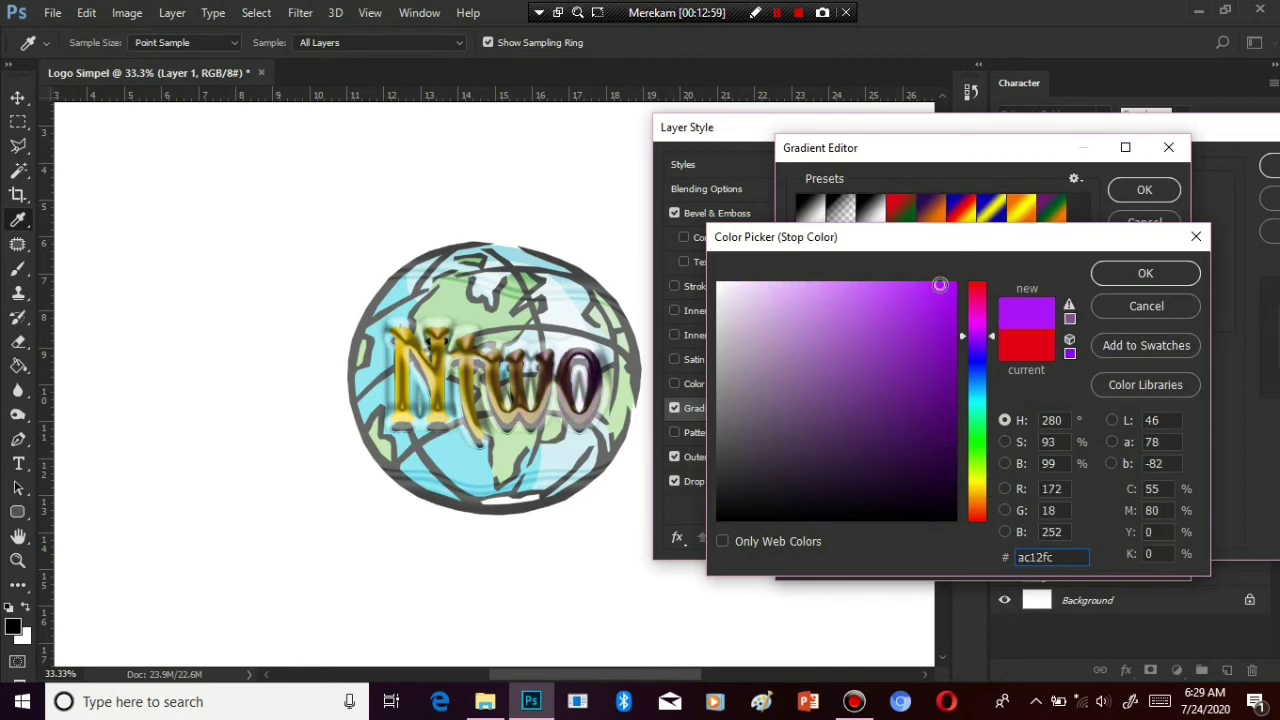
click(977, 489)
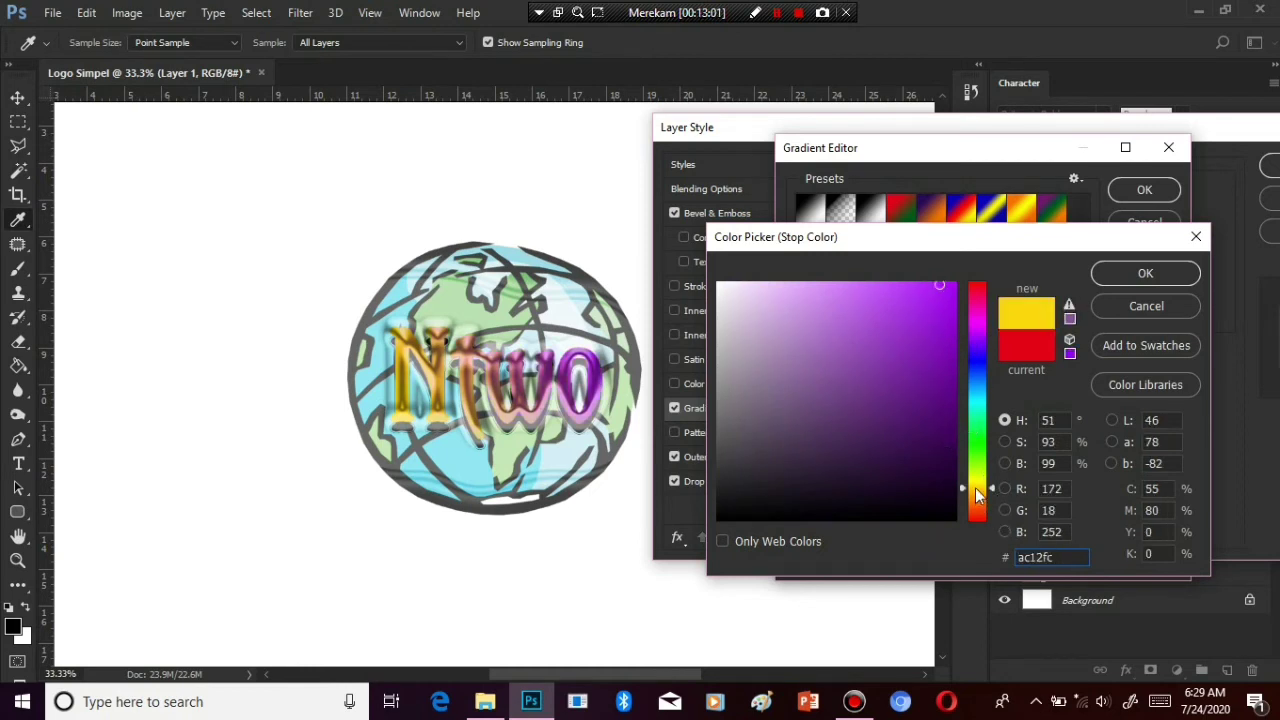
click(930, 355)
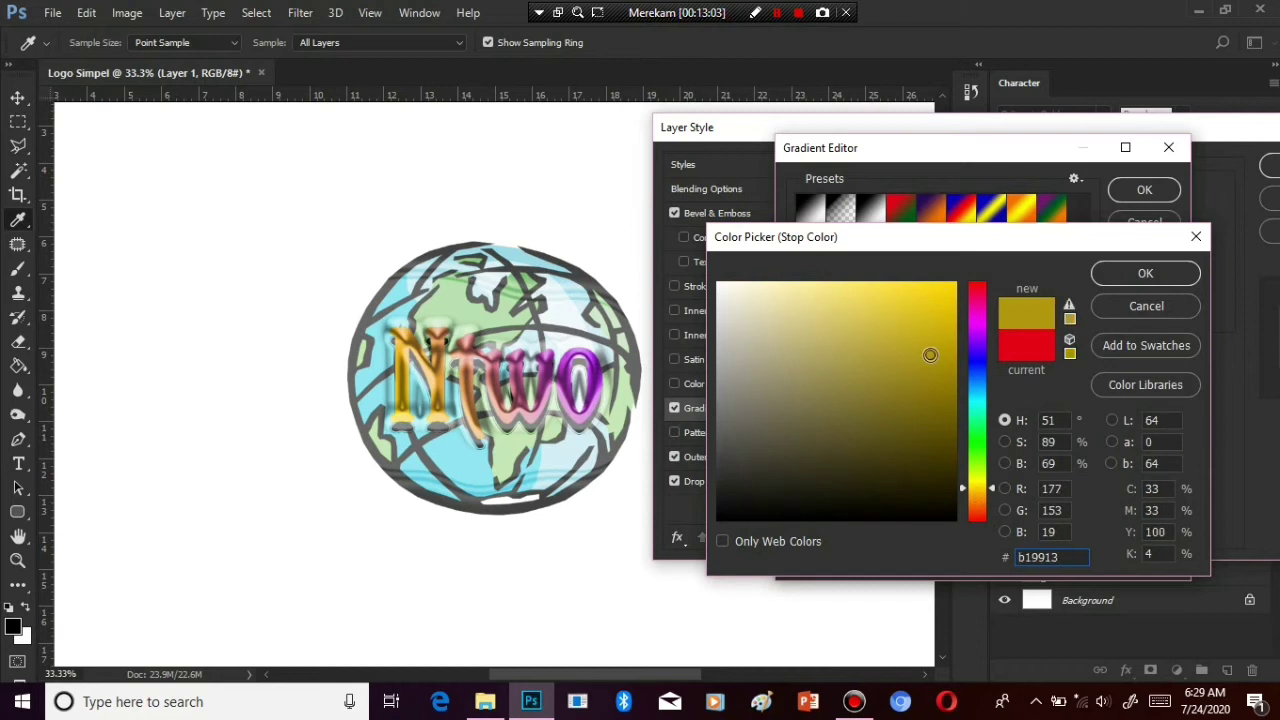
click(940, 414)
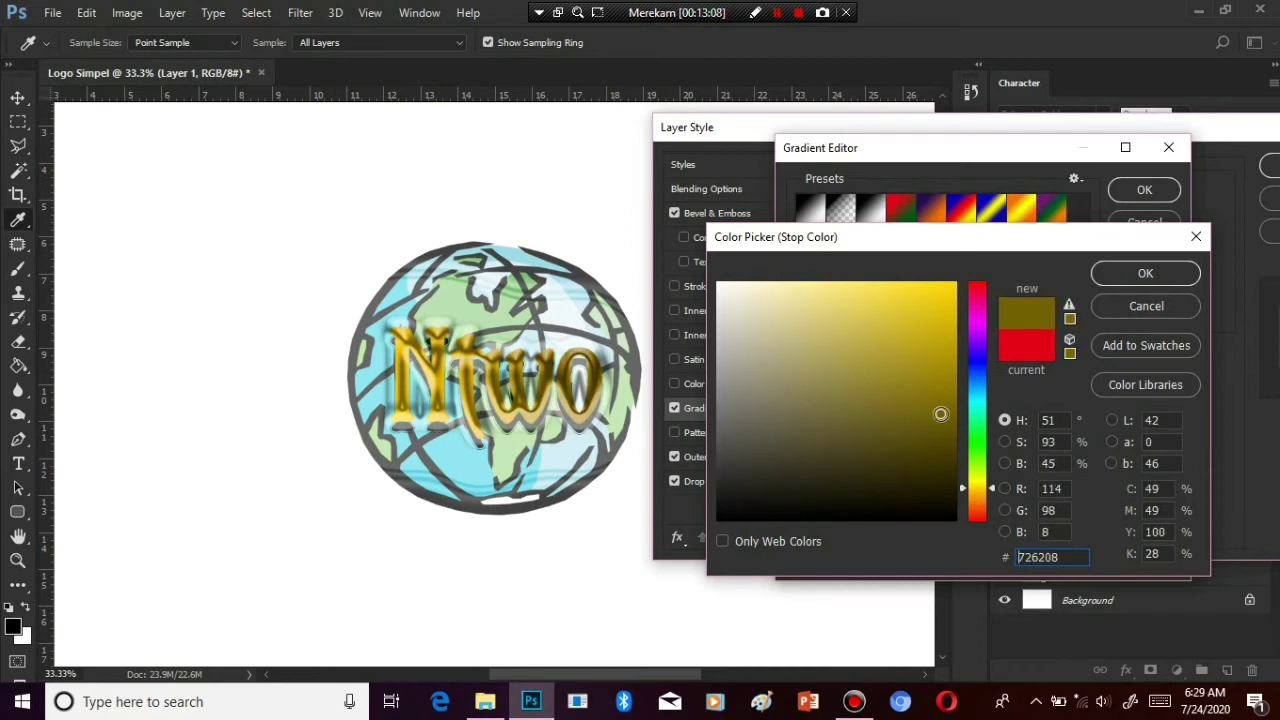
click(948, 434)
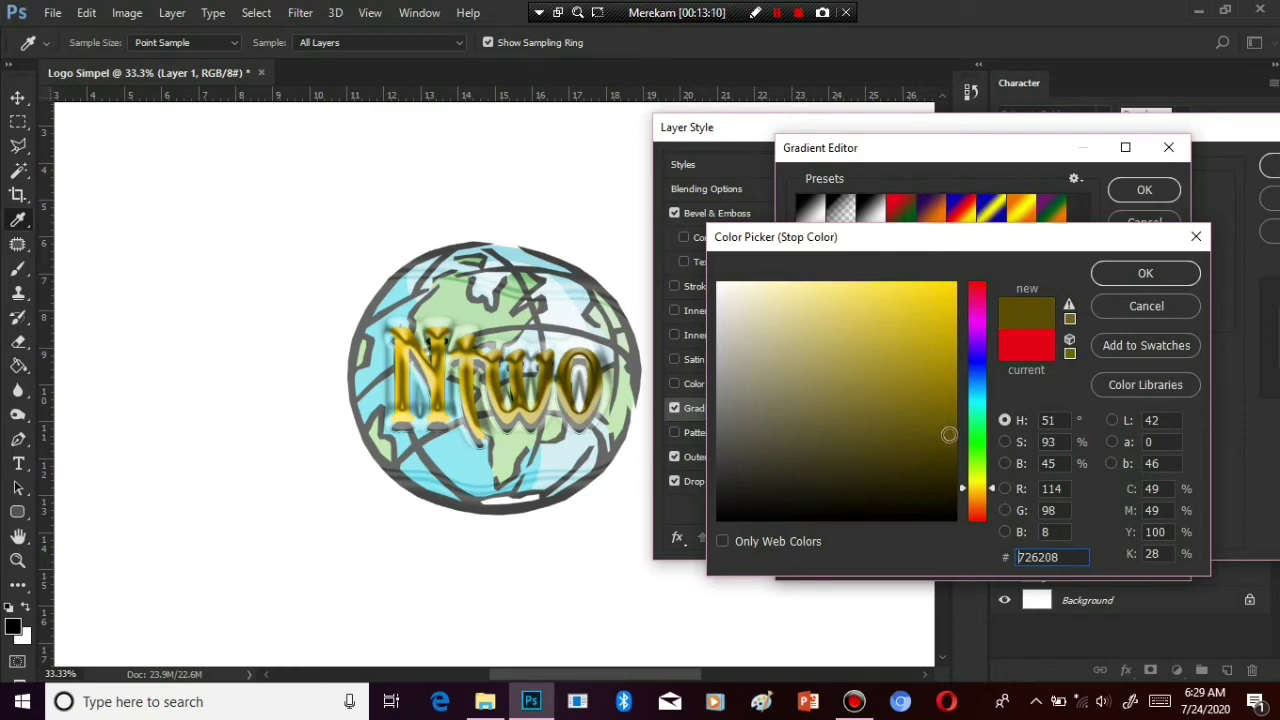
click(1150, 268)
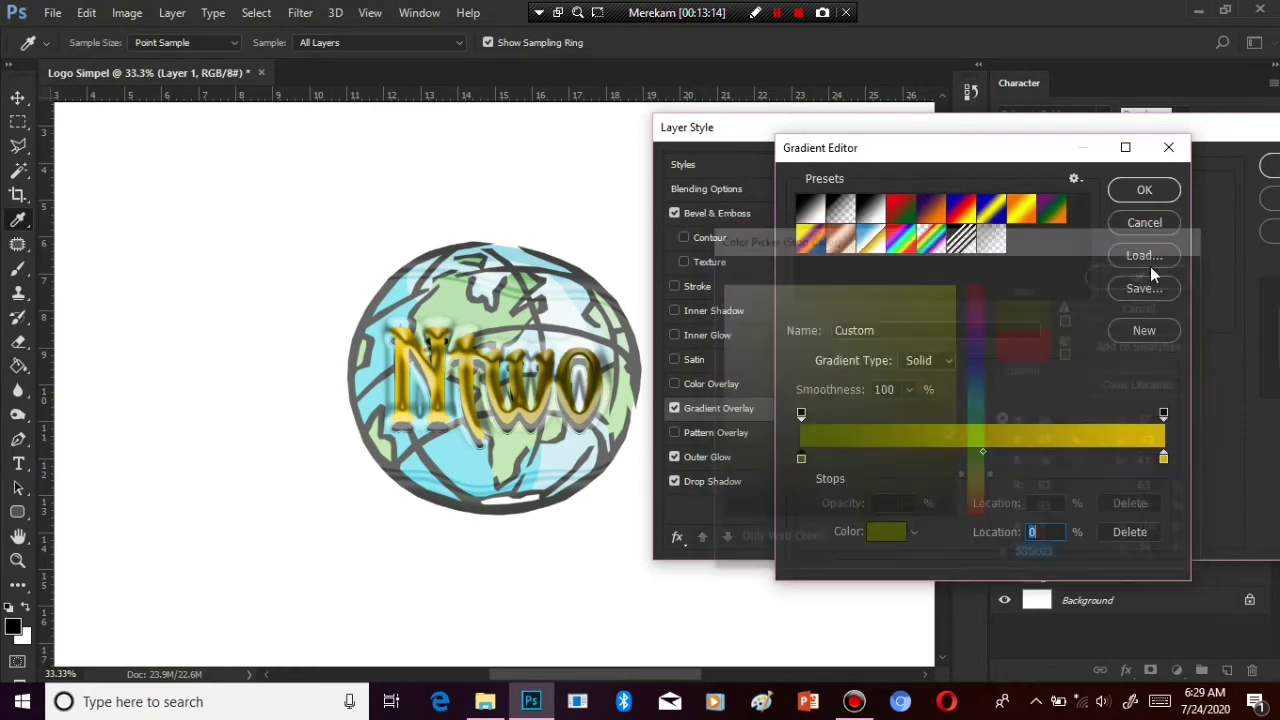
click(1149, 222)
click(1268, 165)
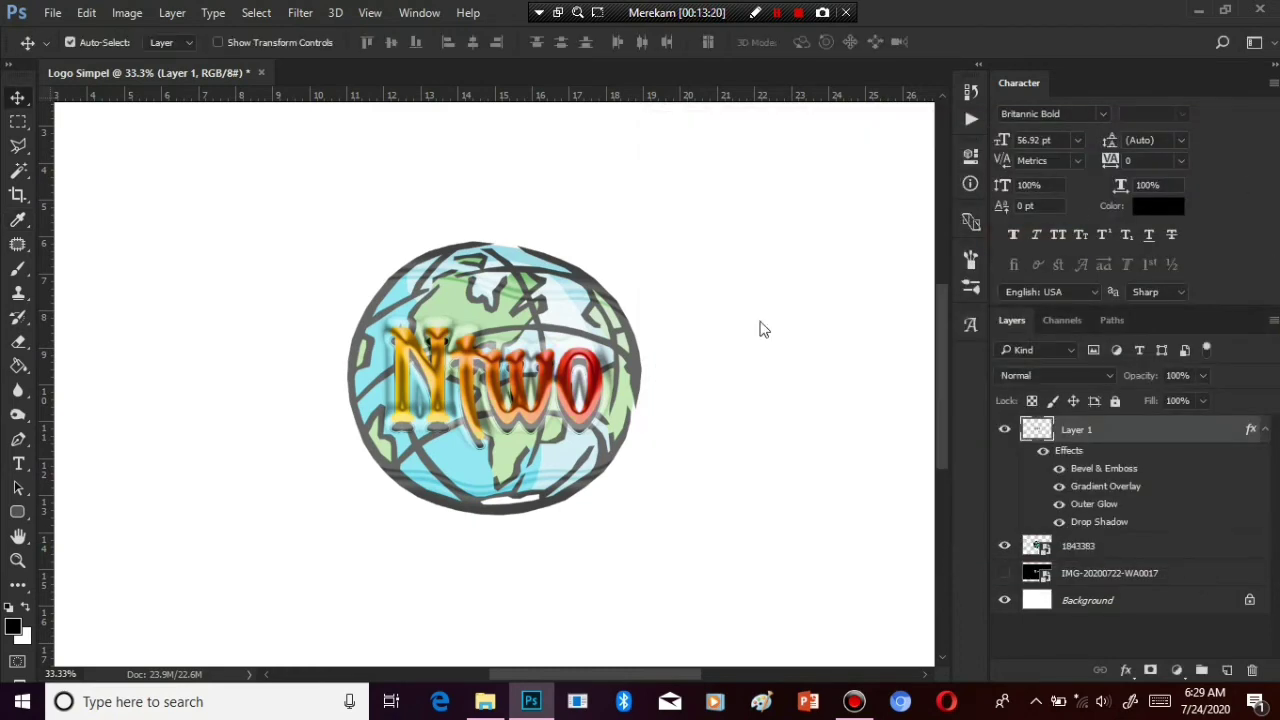
Fade globe layer 1843383 to 61% opacity and set the view zoom to 50%
right_click(524, 330)
click(565, 338)
drag(1176, 401, 1191, 398)
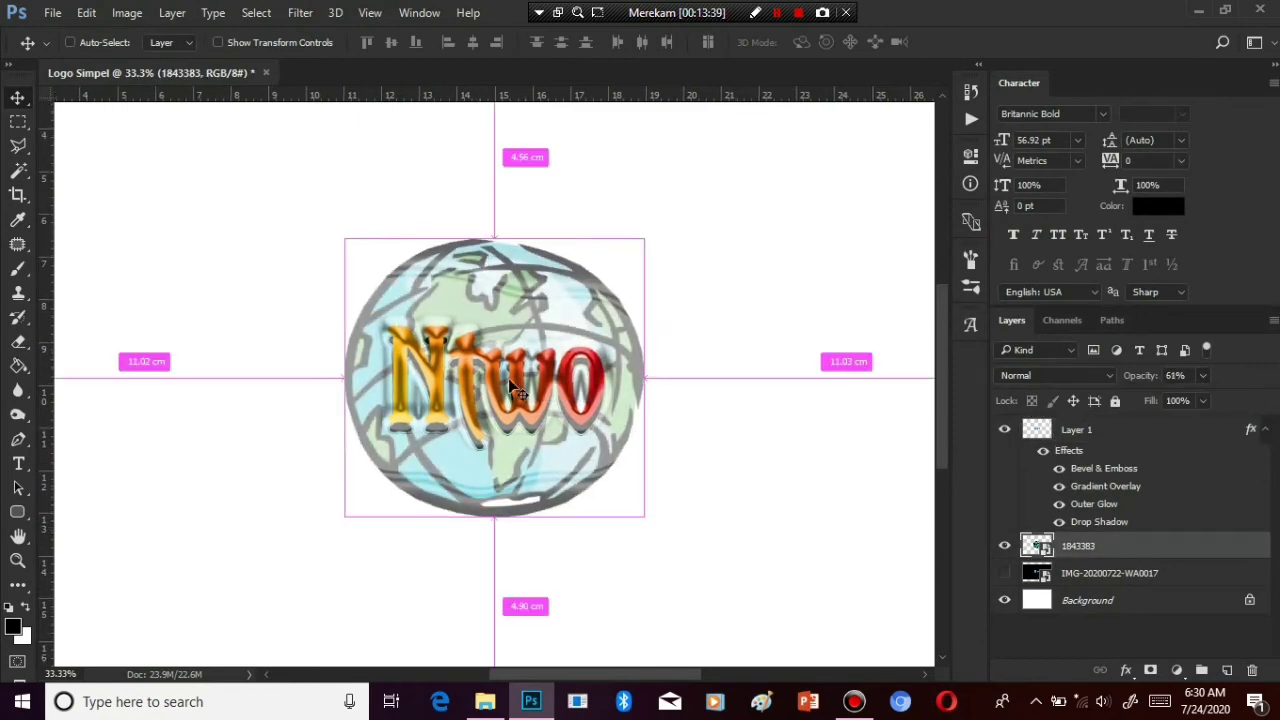
key(ctrl+plus)
key(ctrl+minus)
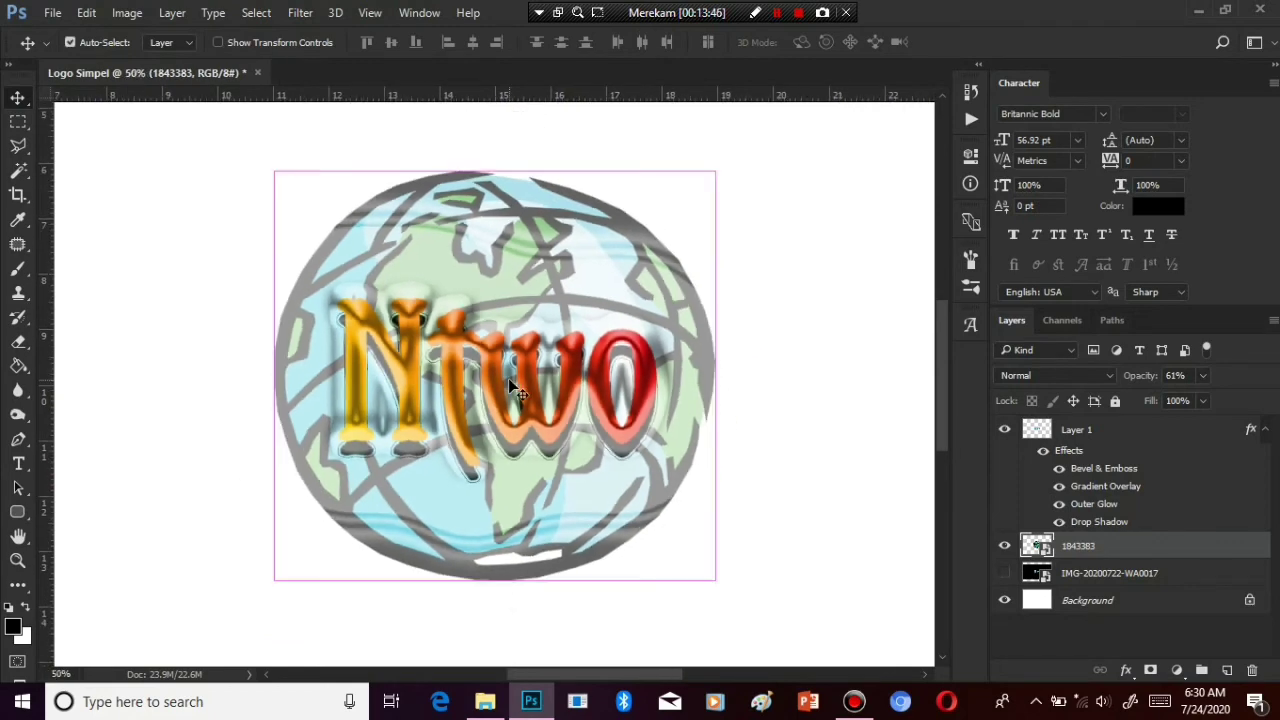
right_click(508, 390)
key(Escape)
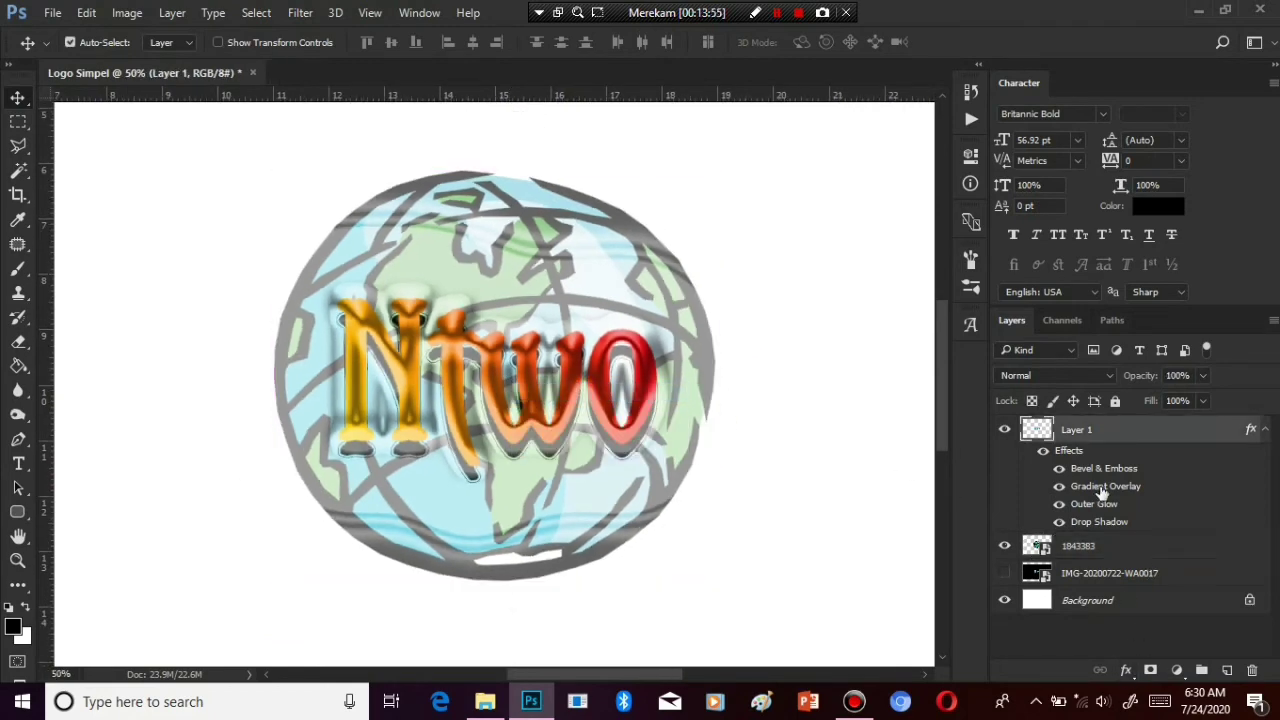
Add a blue Color Overlay to the Ntwo text layer
double_click(1105, 486)
drag(631, 86, 1002, 103)
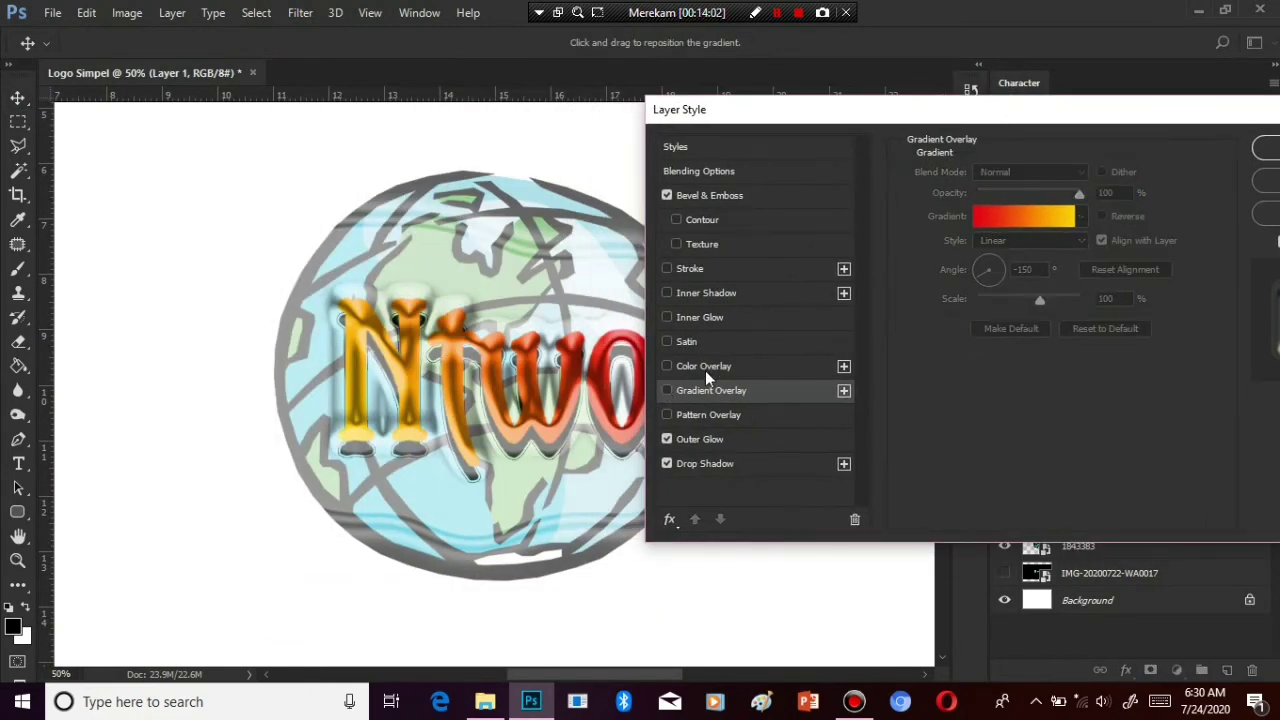
click(705, 366)
click(1104, 174)
click(720, 293)
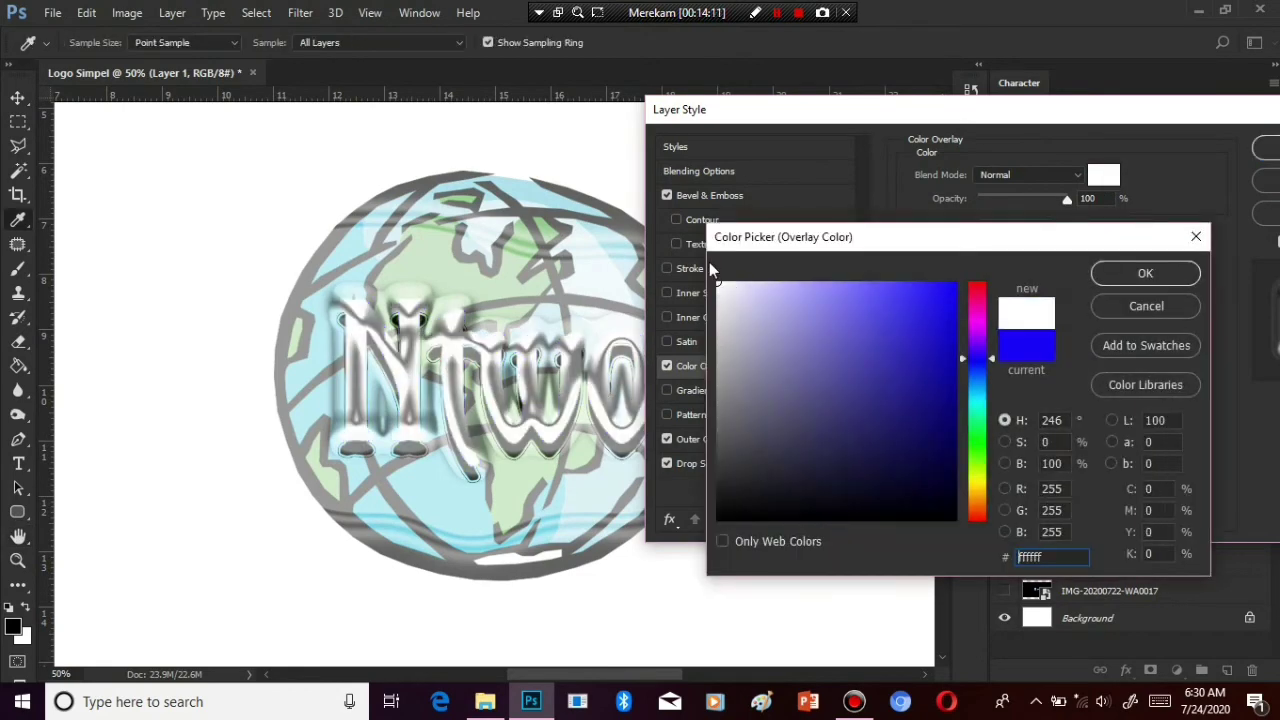
click(1146, 306)
click(1265, 147)
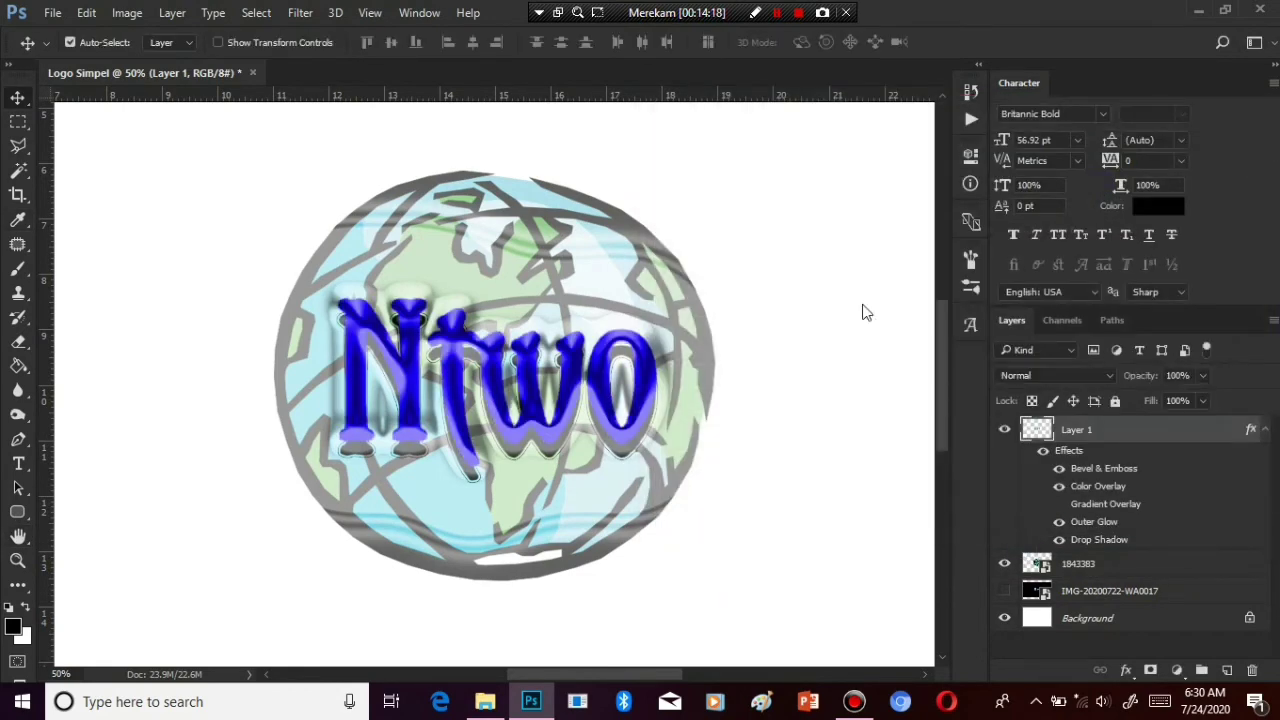
key(ctrl+minus)
key(ctrl+minus)
key(ctrl+minus)
Raise globe layer 1843383's opacity from 61% to 97%
key(ctrl+plus)
key(ctrl+plus)
key(ctrl+plus)
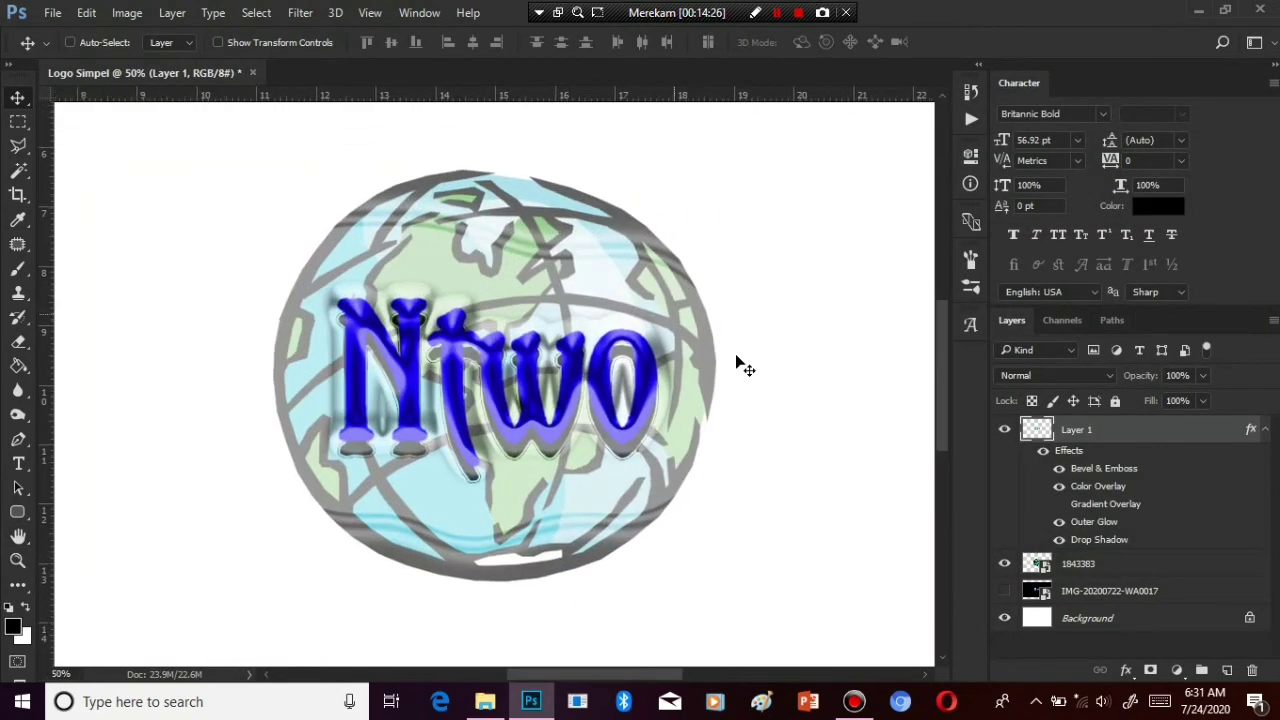
key(ctrl+plus)
ctrl+click(496, 179)
right_click(497, 181)
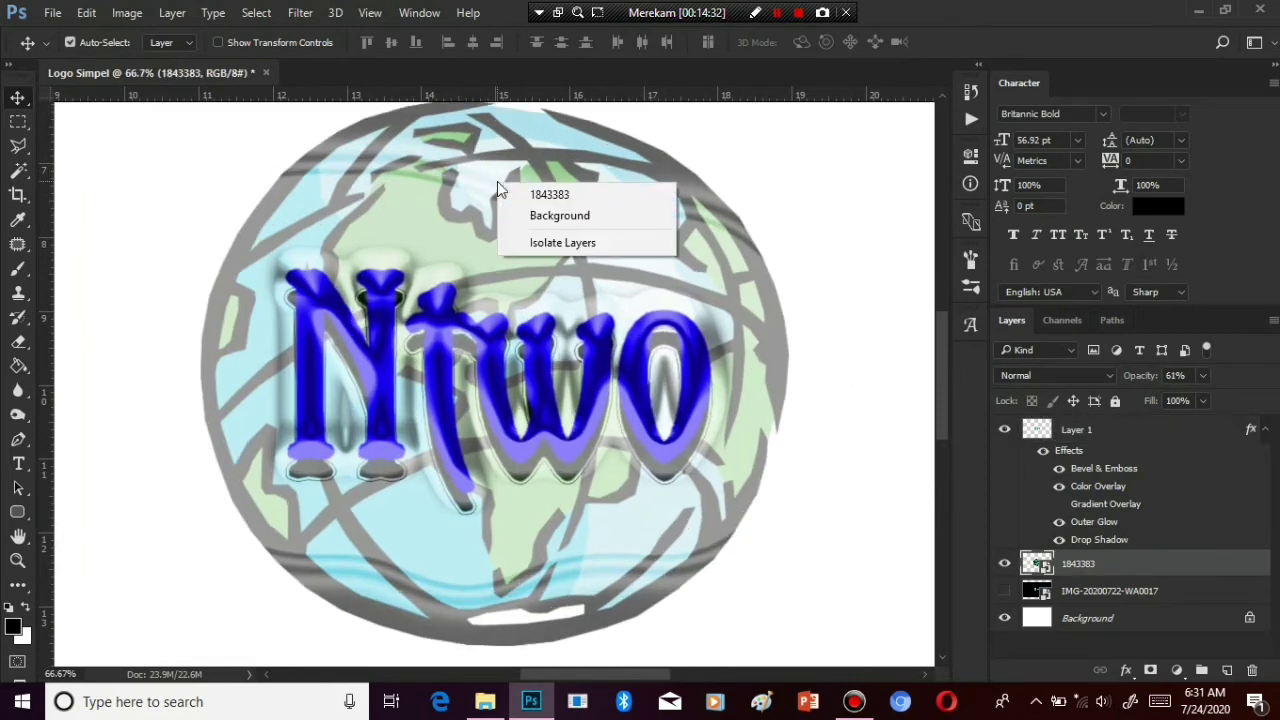
click(1203, 375)
drag(1215, 399, 1235, 401)
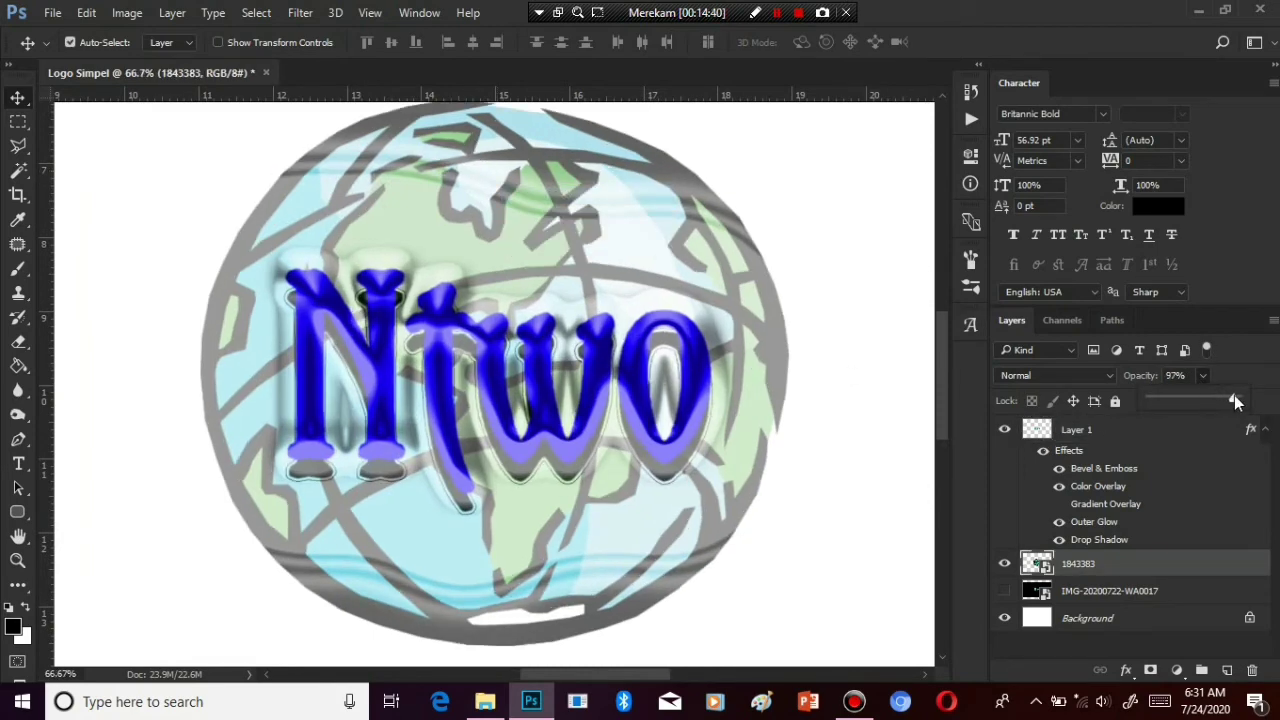
Bring globe layer 1843383 from 80% to full 100% opacity and zoom out
drag(1235, 401, 1220, 402)
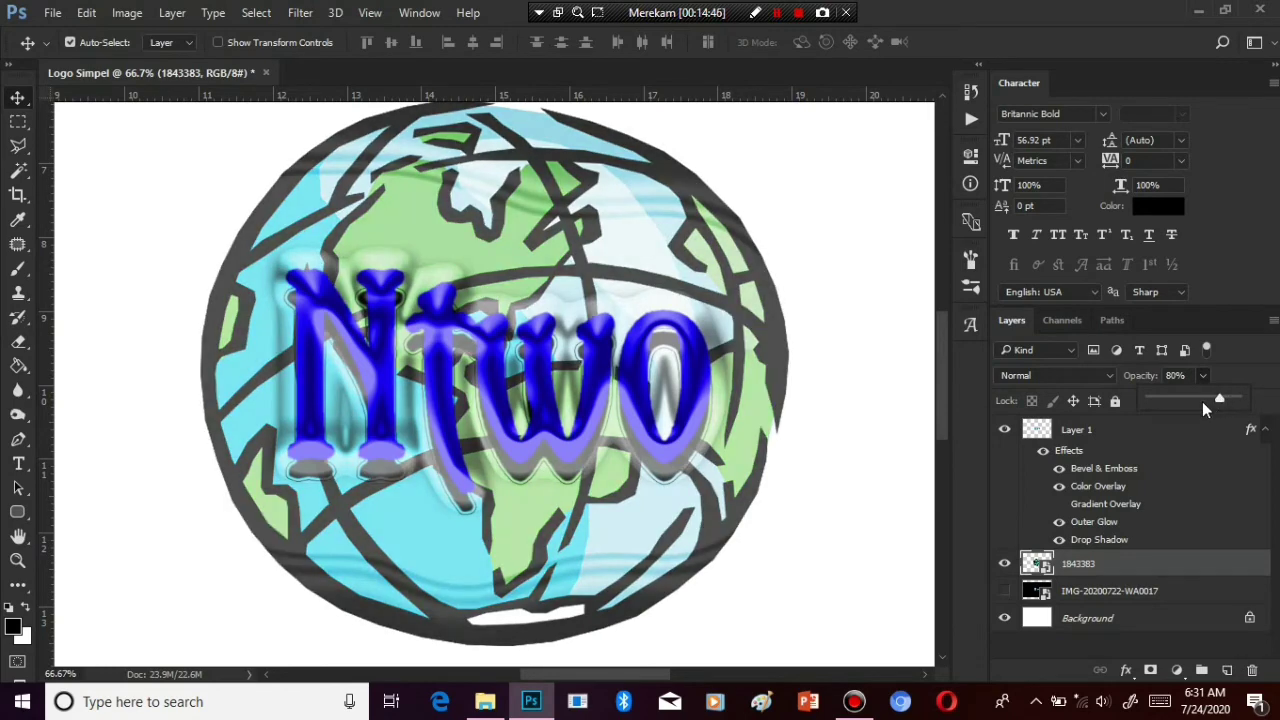
drag(1202, 401, 1278, 401)
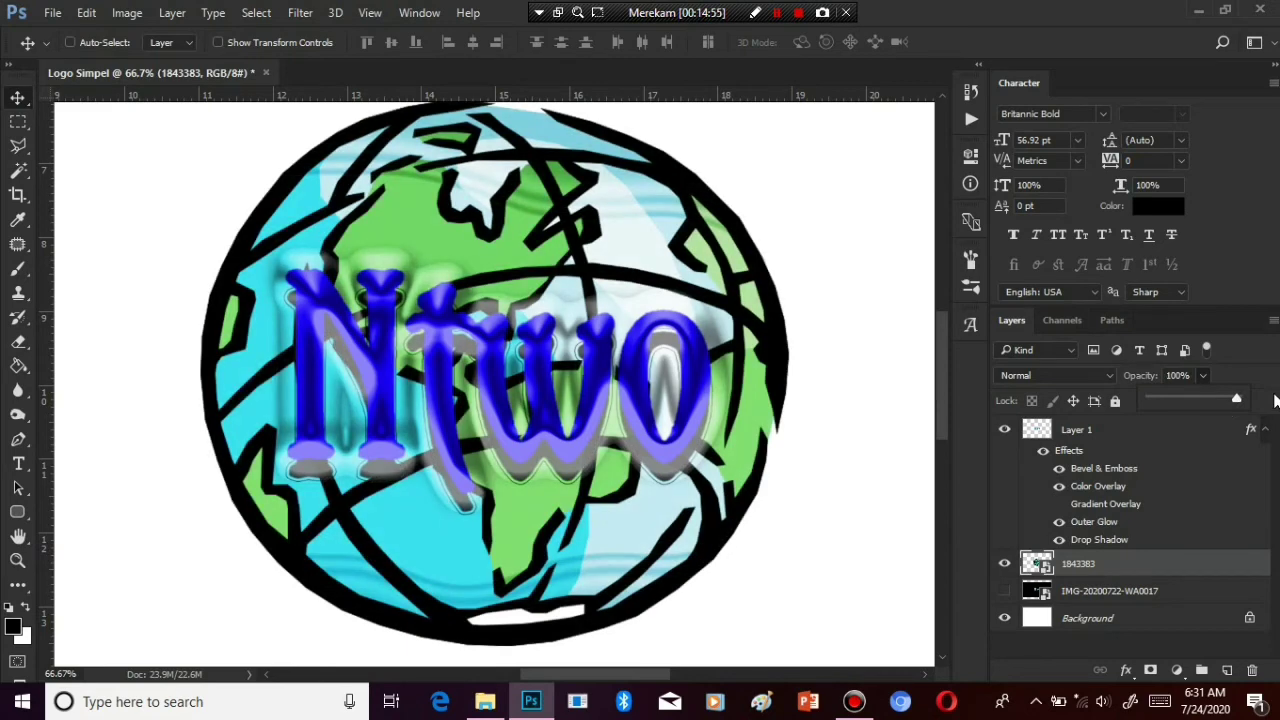
key(ctrl+minus)
key(ctrl+minus)
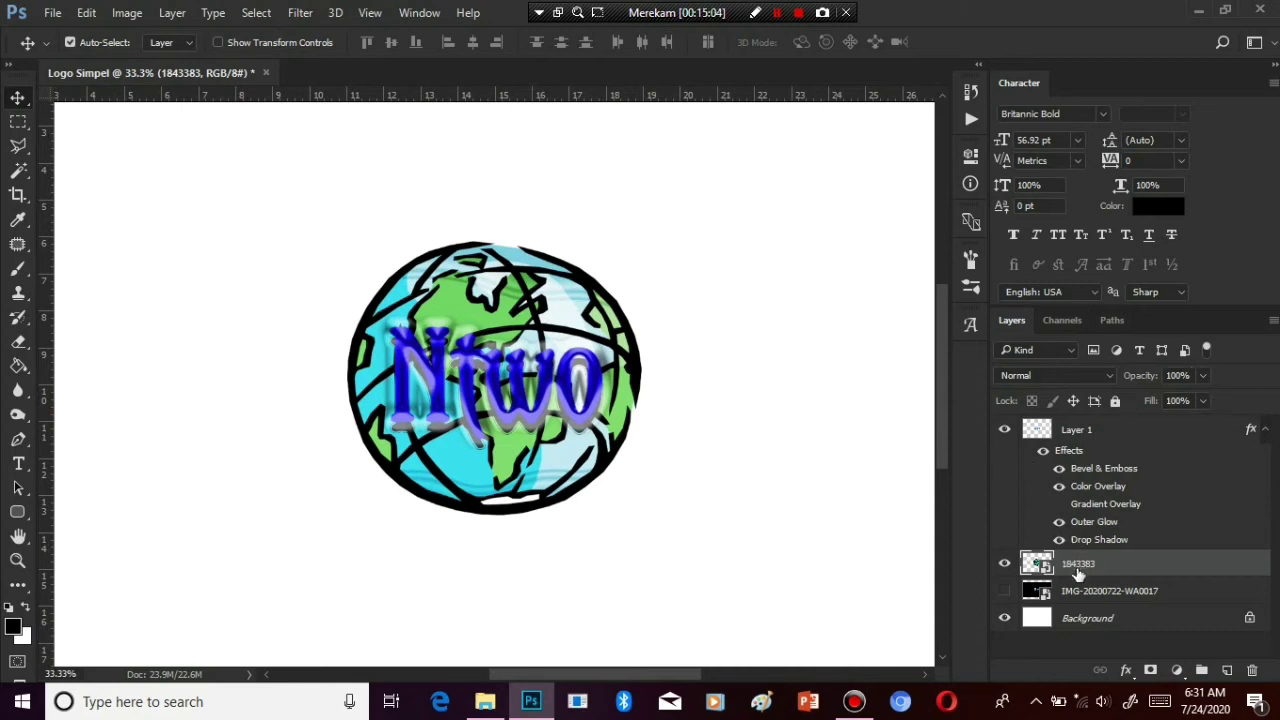
click(1100, 525)
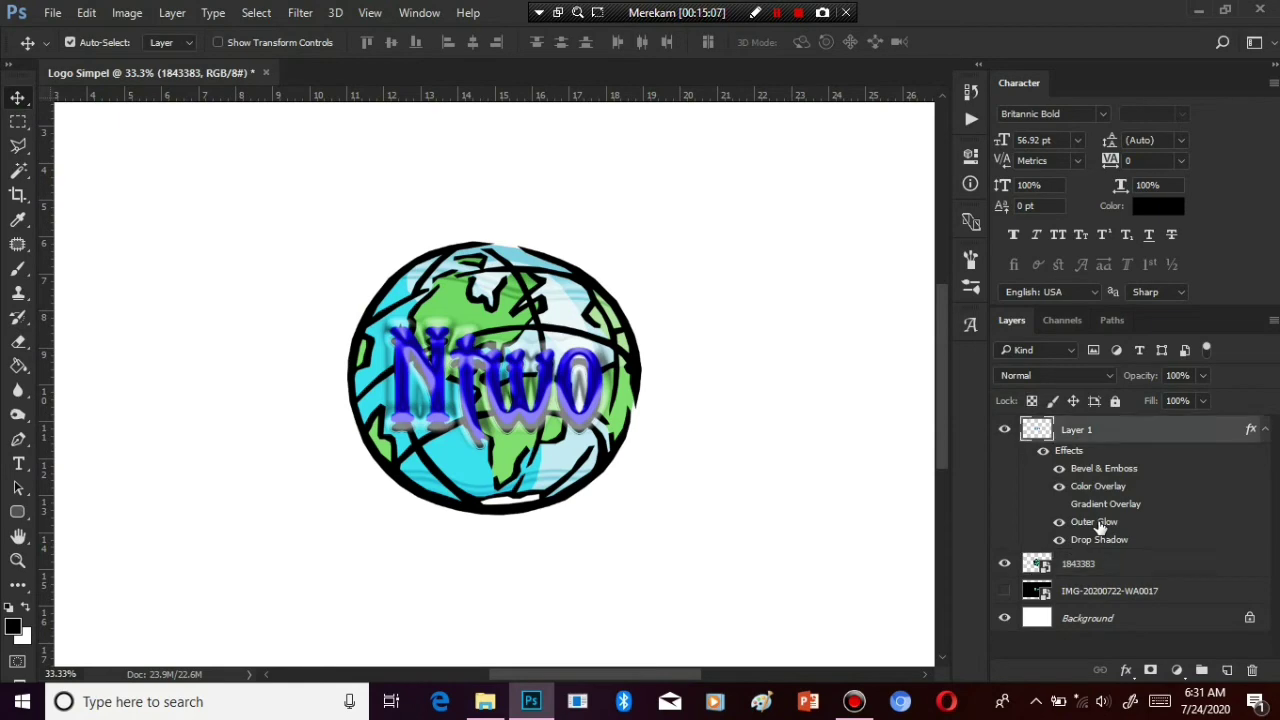
Set Layer 1's Outer Glow to Normal blending, 100% opacity and 250 px size
double_click(1100, 525)
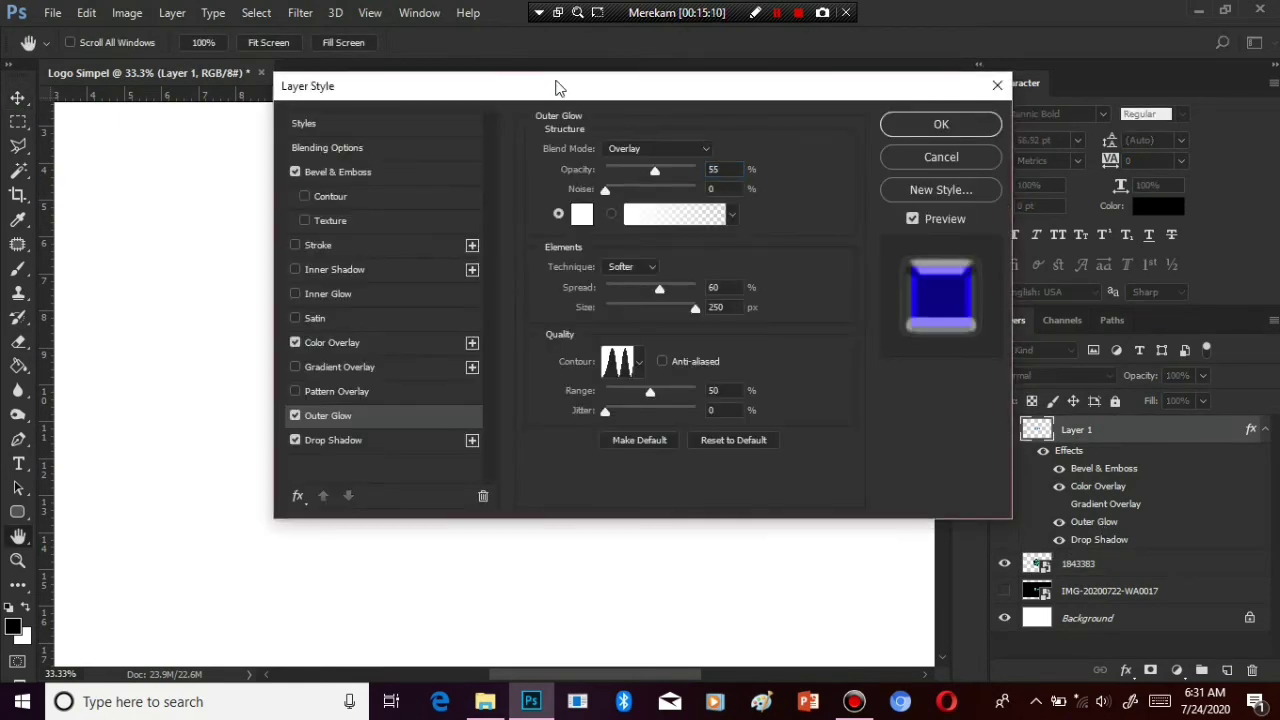
drag(570, 86, 978, 133)
drag(1062, 217, 1112, 218)
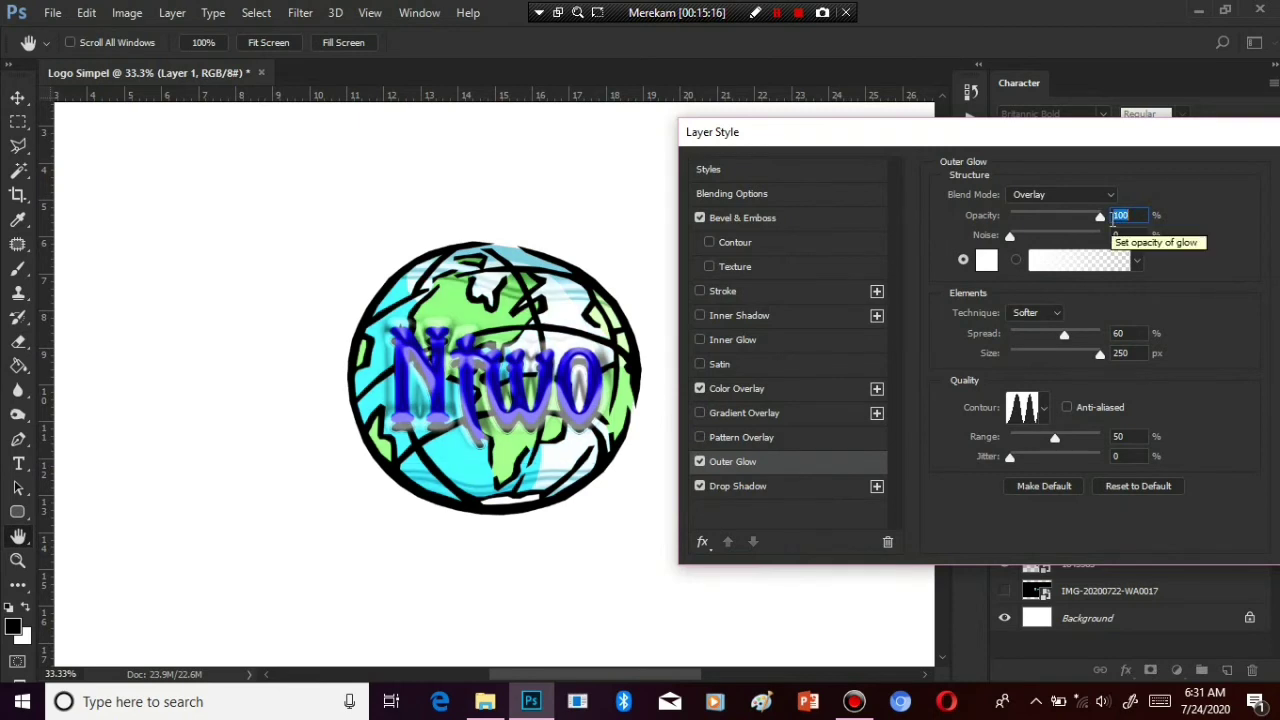
click(1062, 194)
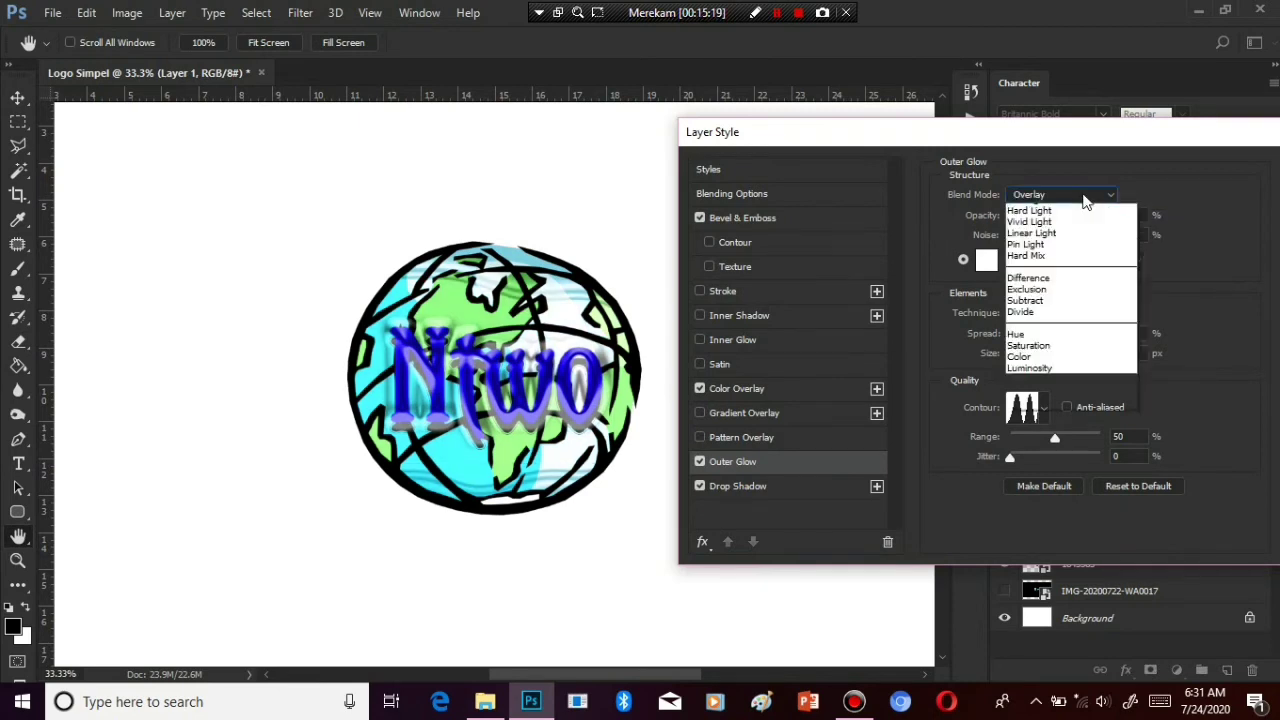
click(1050, 204)
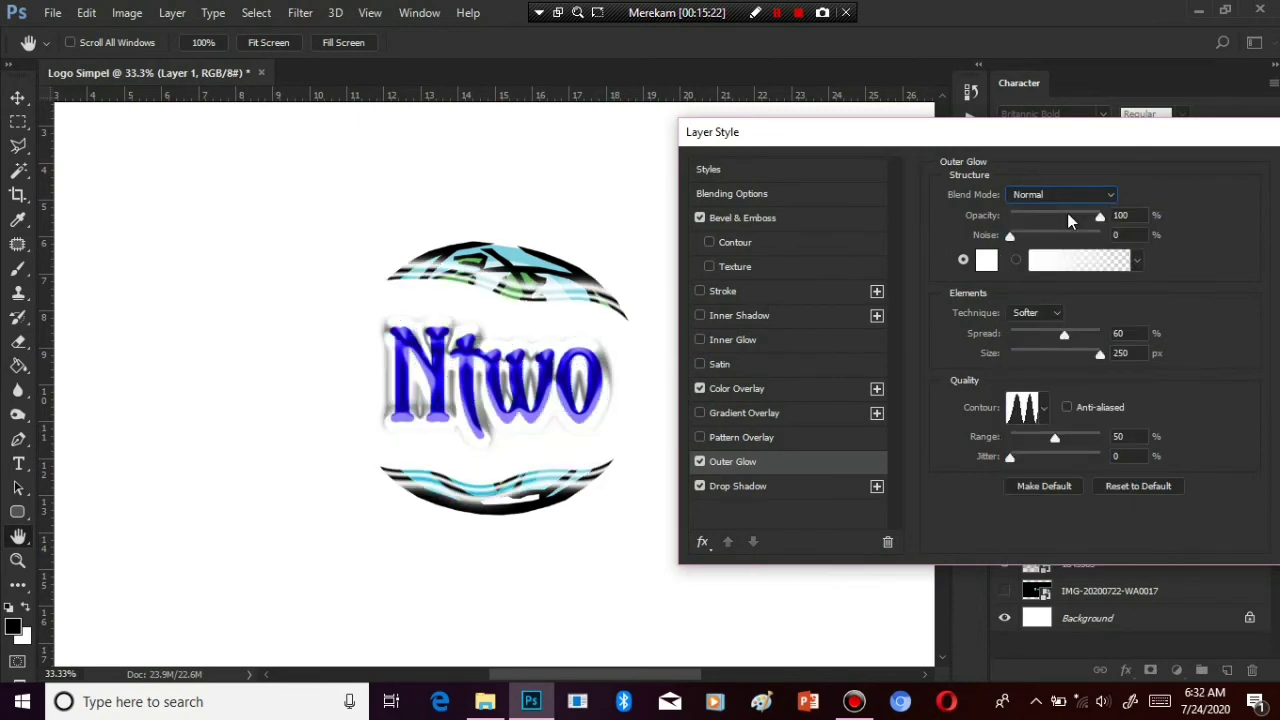
click(1066, 219)
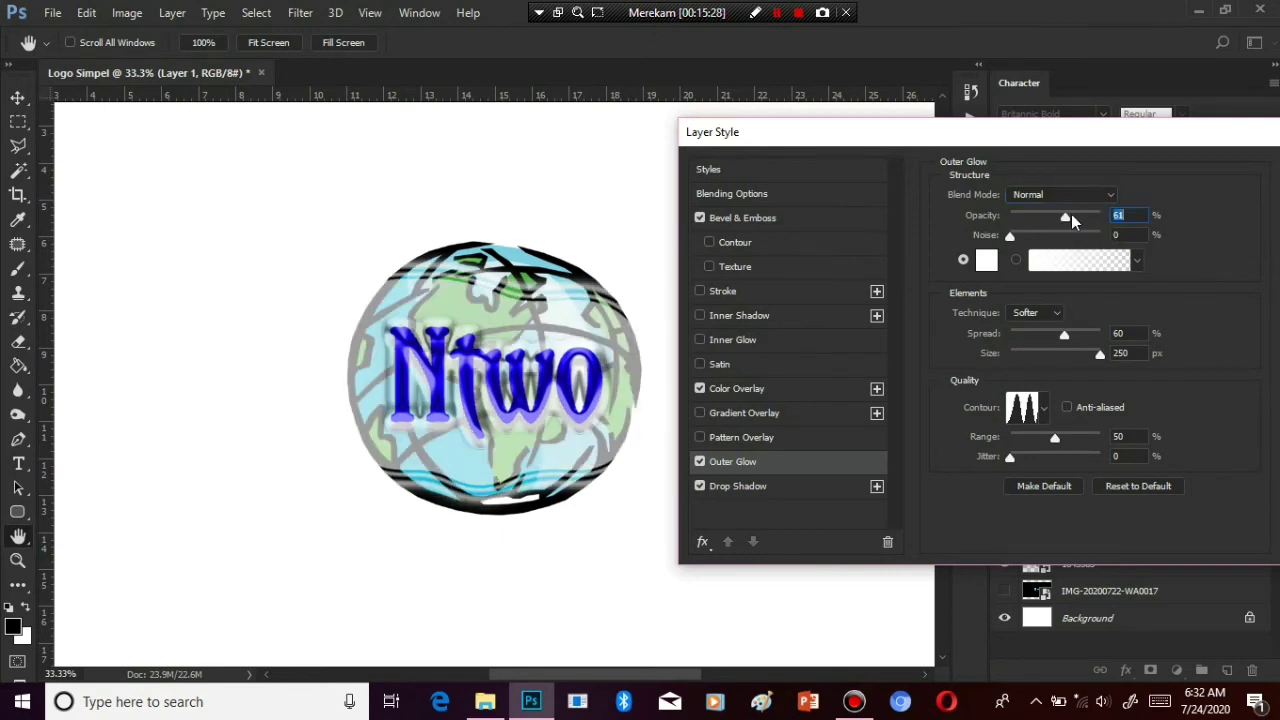
drag(1066, 219, 1111, 214)
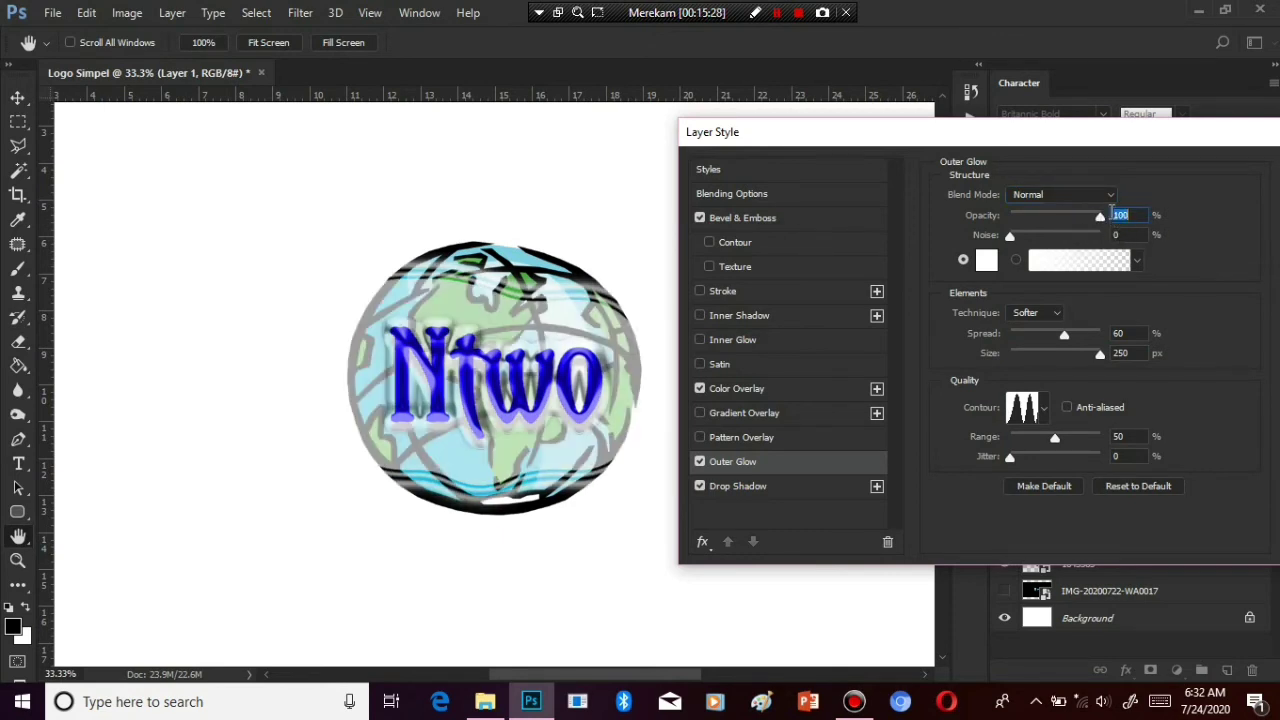
click(1076, 355)
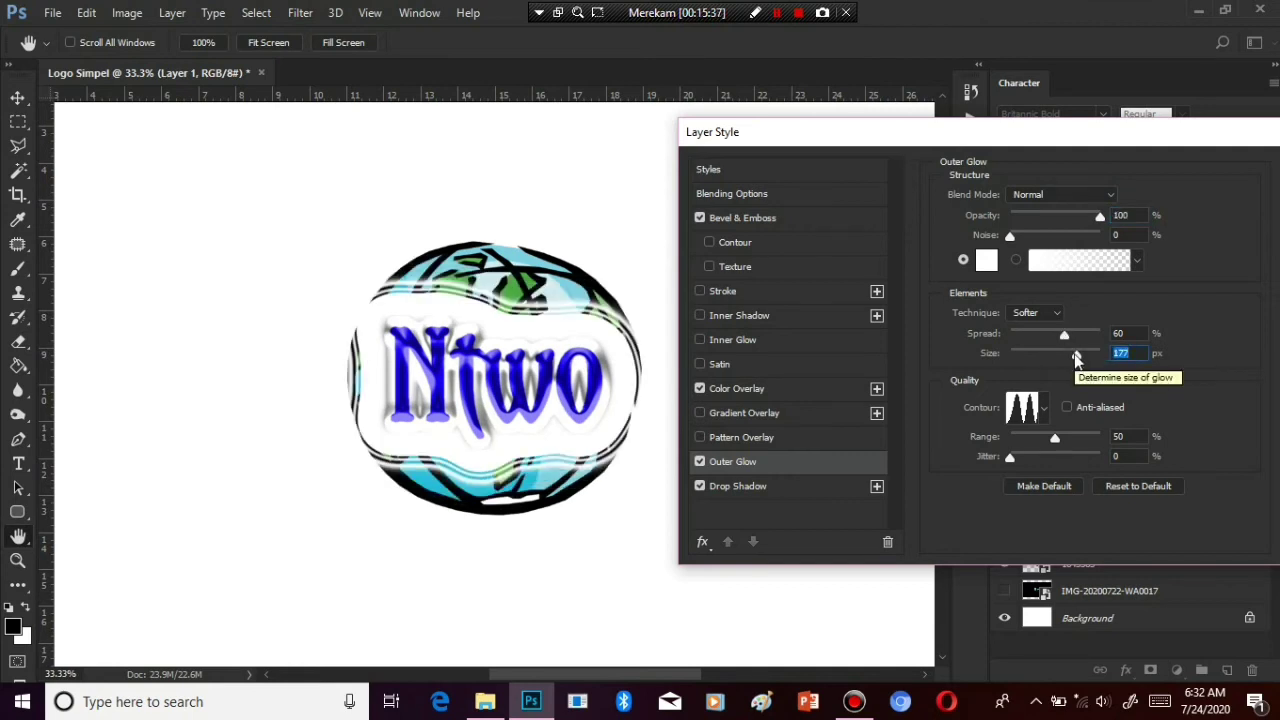
drag(1076, 357, 1063, 361)
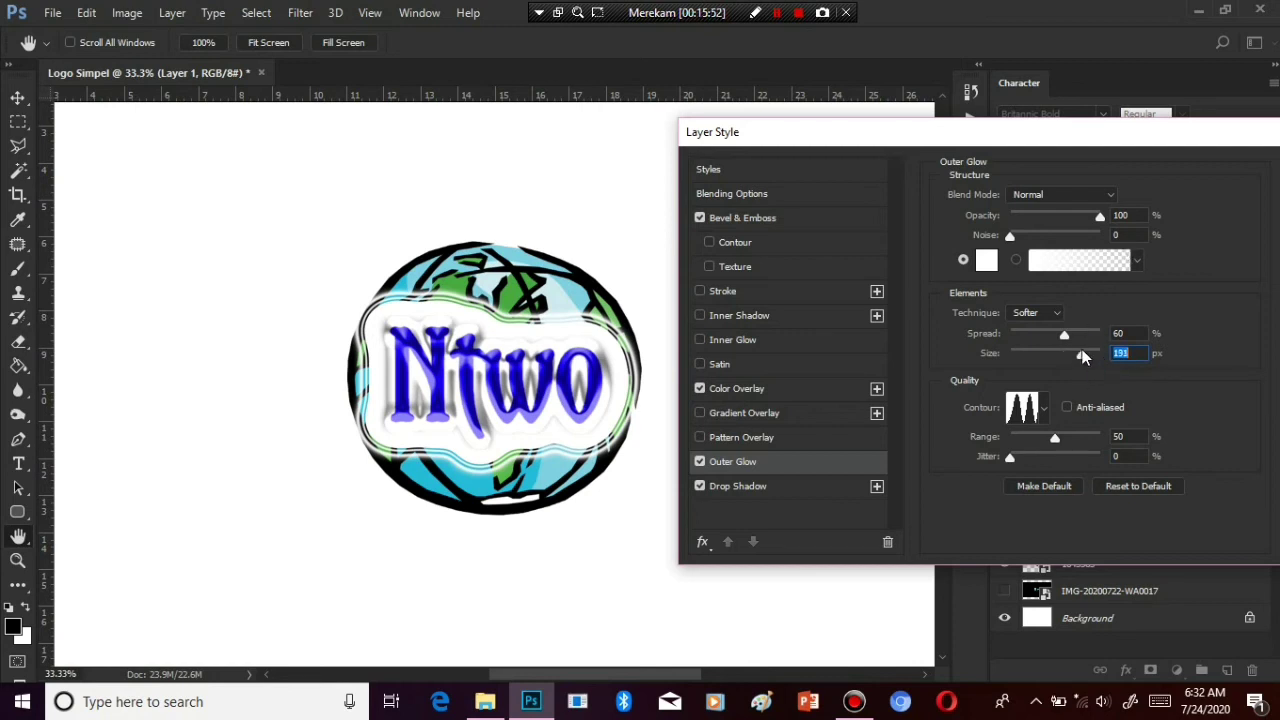
drag(1081, 355, 1097, 357)
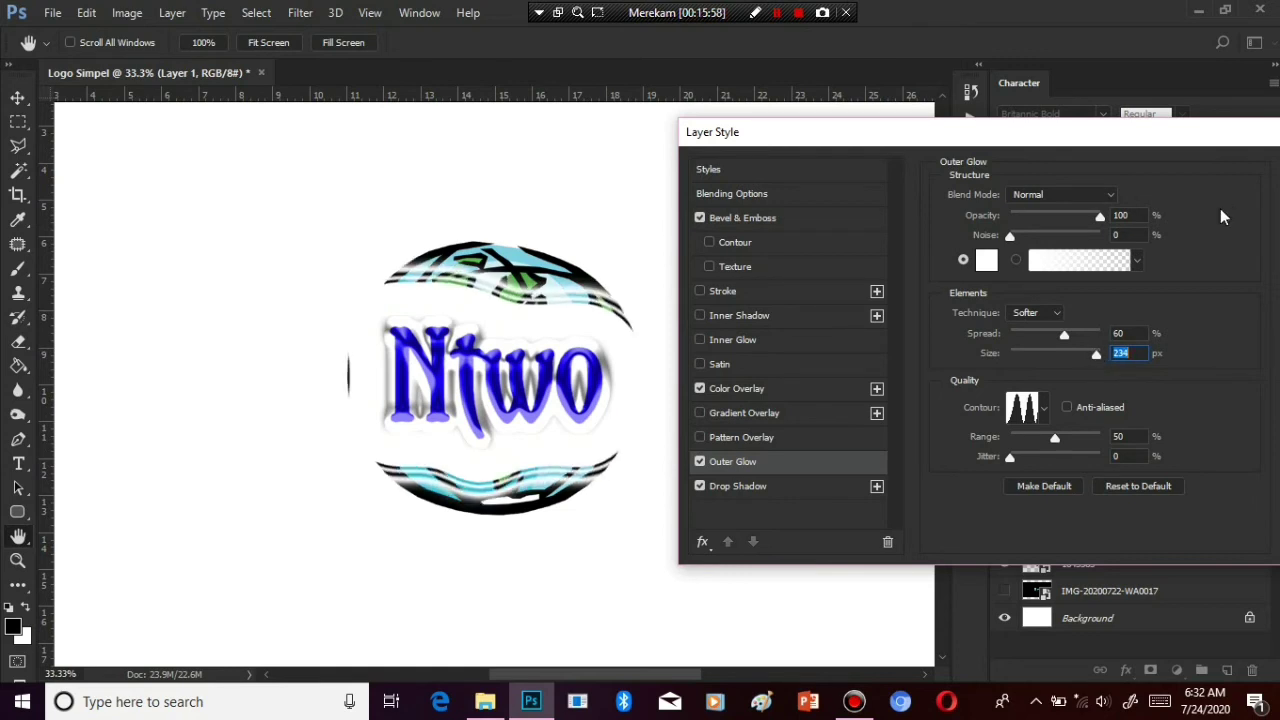
drag(1097, 356, 1101, 356)
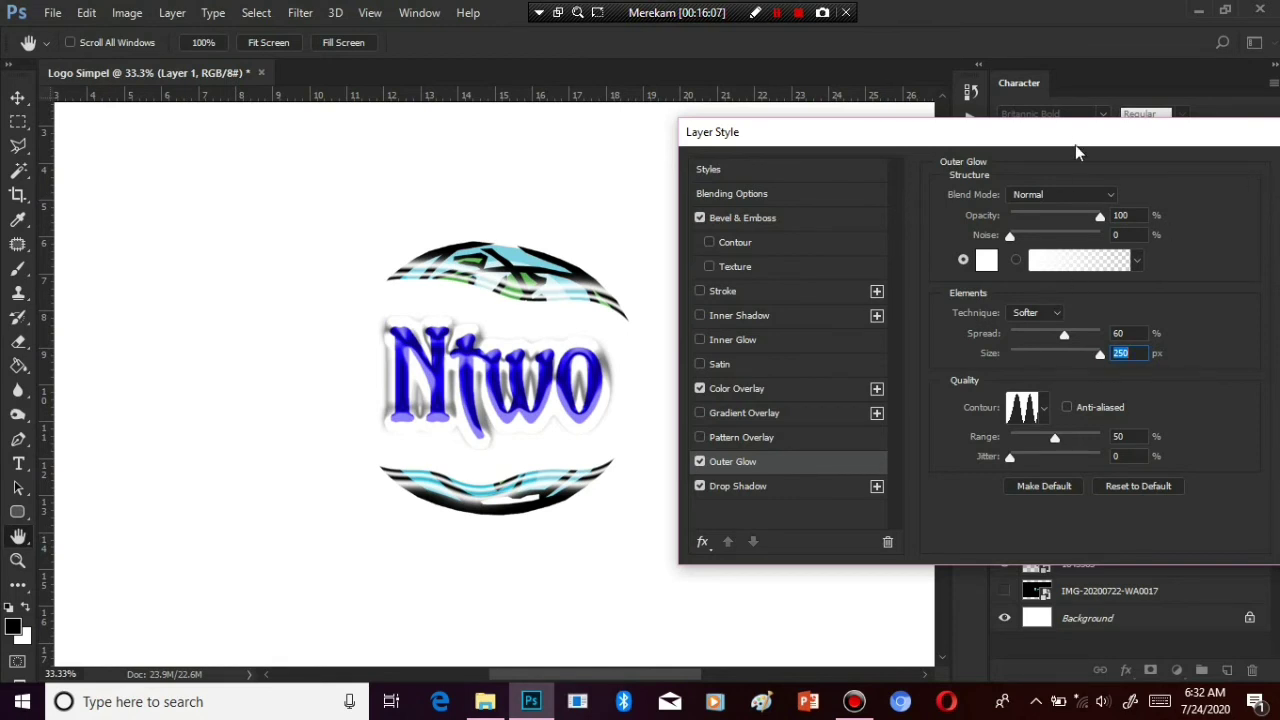
Give the outer glow a peaked contour preset
drag(1080, 145, 967, 154)
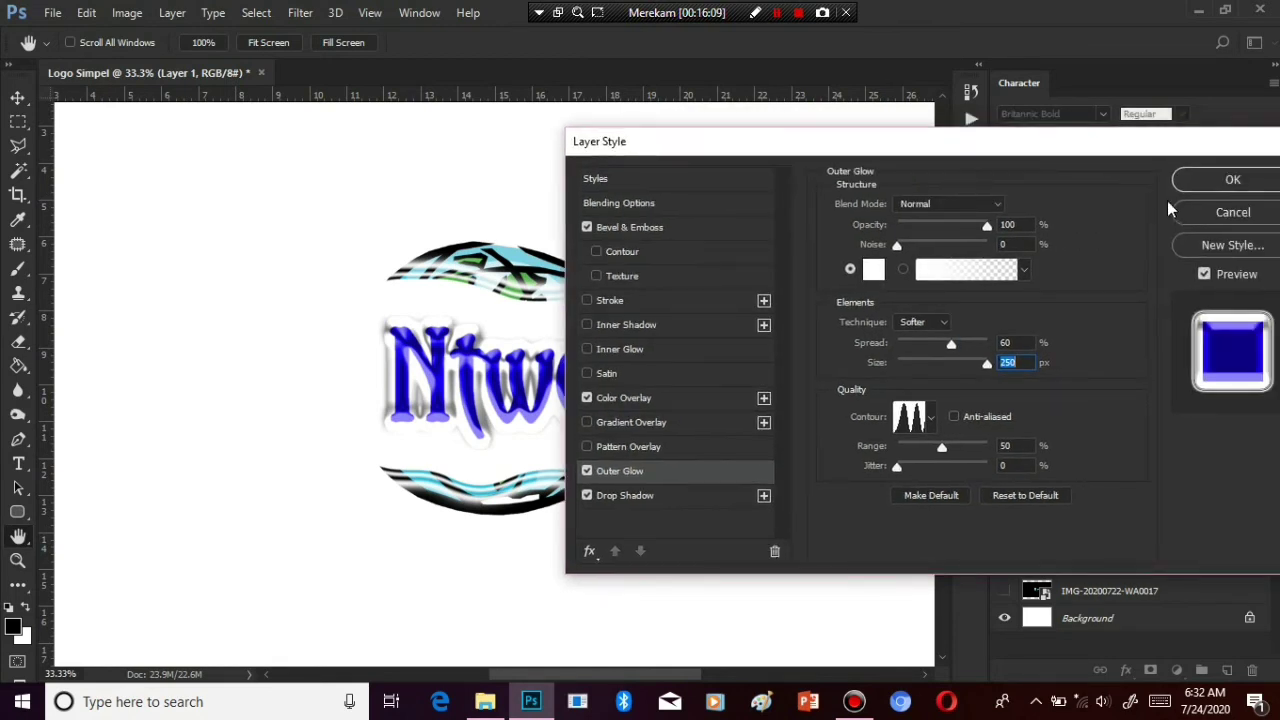
click(931, 417)
click(898, 460)
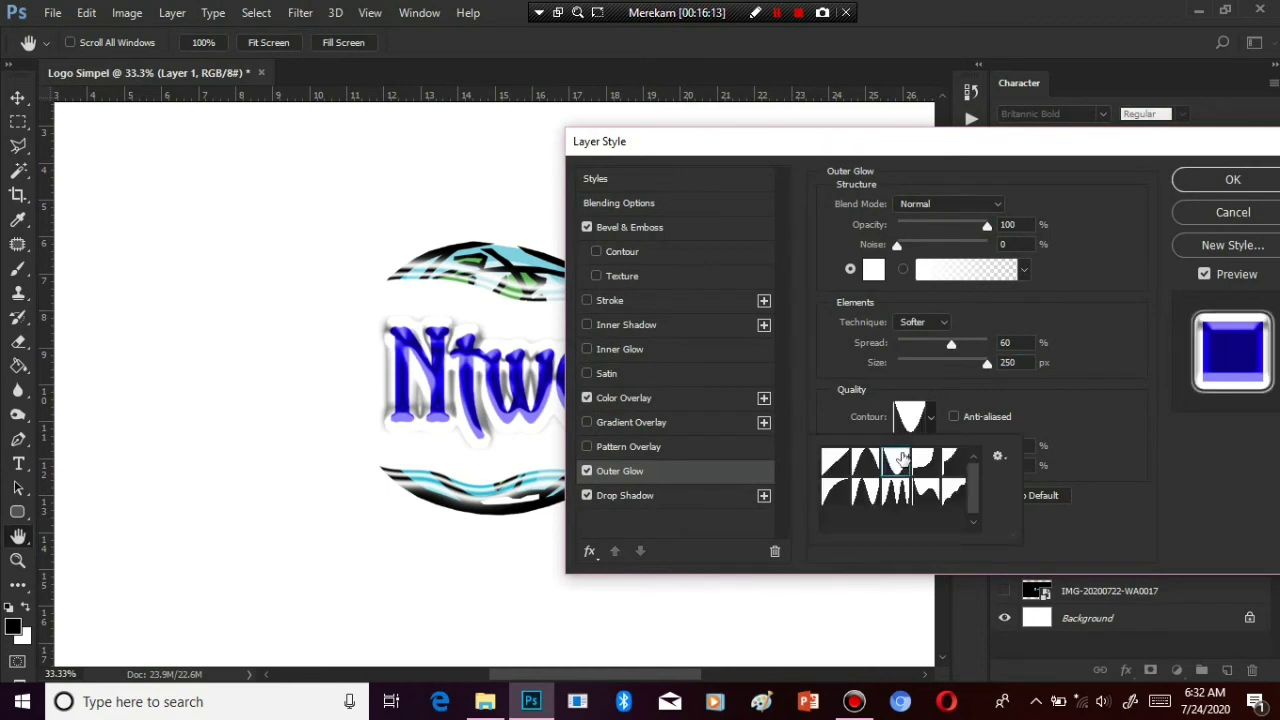
click(866, 461)
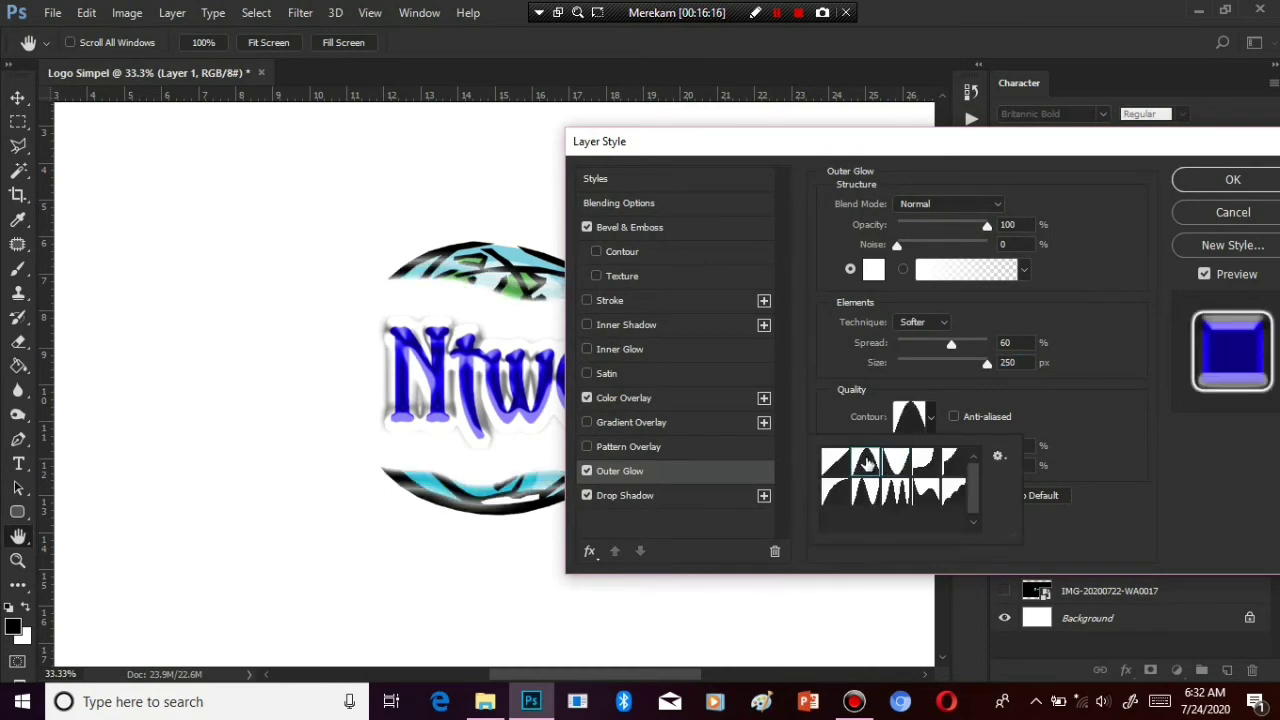
click(835, 461)
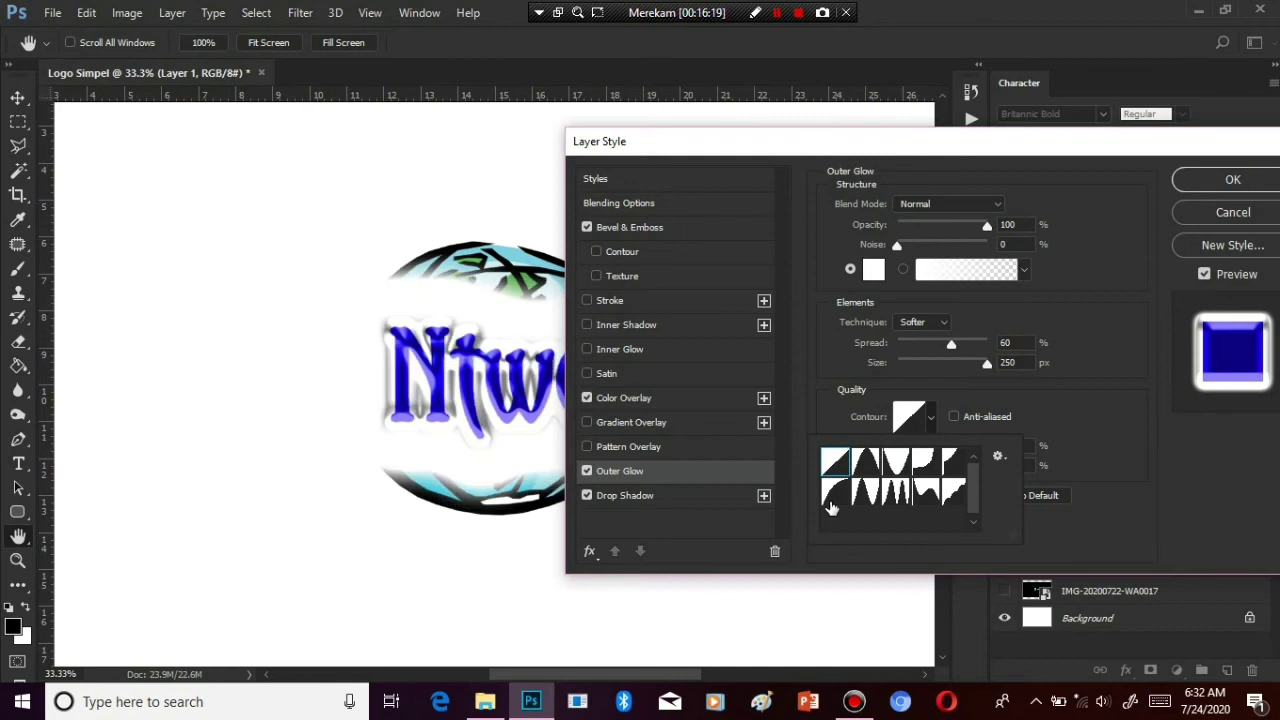
click(866, 491)
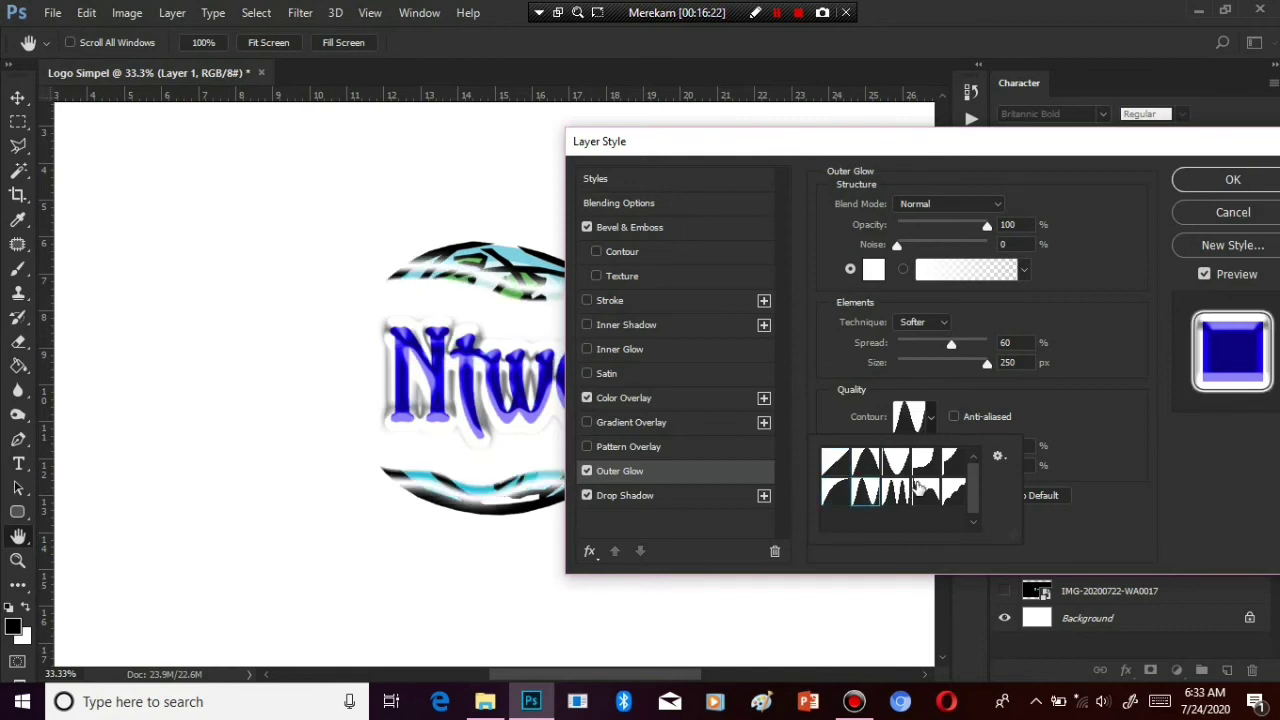
click(895, 152)
drag(895, 152, 997, 134)
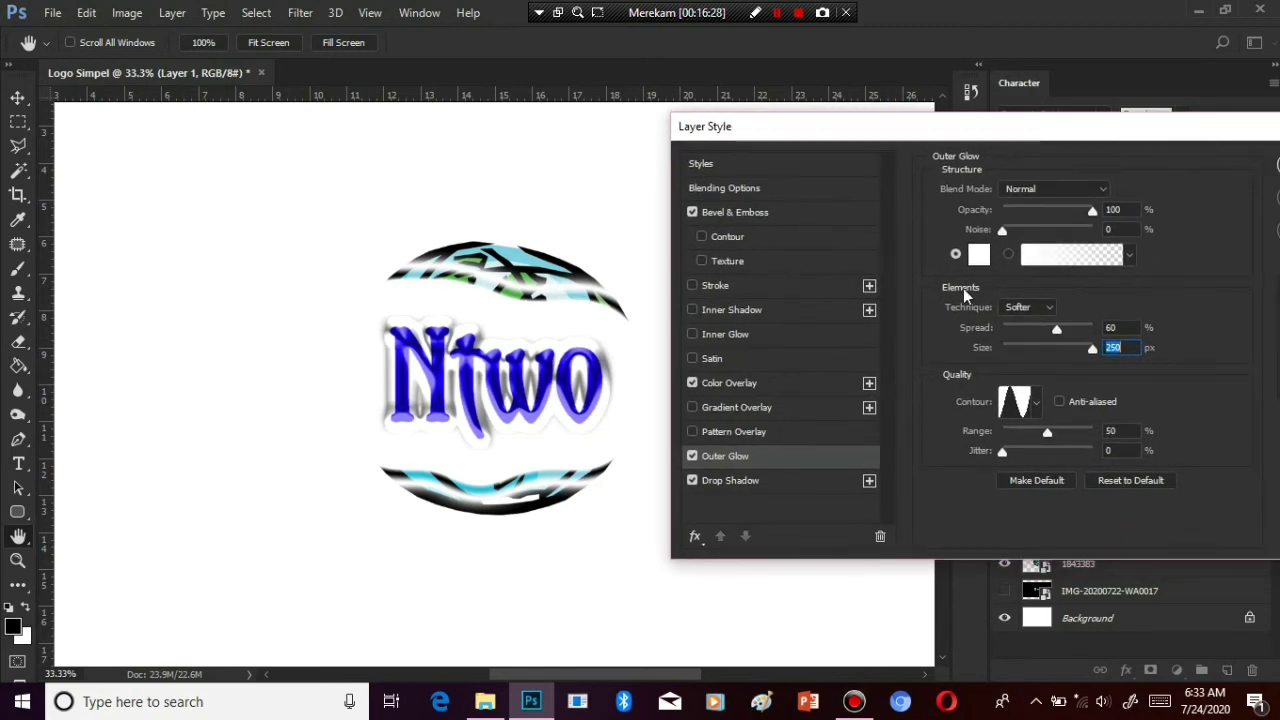
Try sampled glow colours, cancel to keep it white, and apply the 103 px glow
click(978, 255)
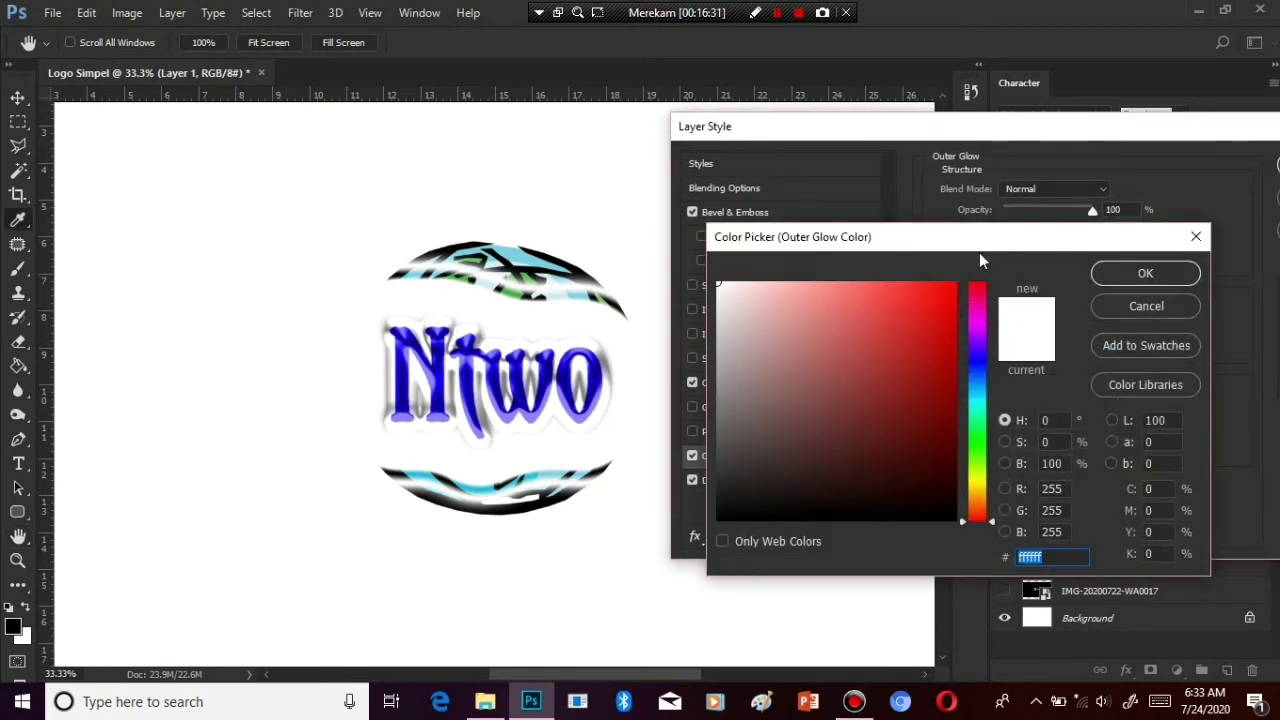
click(531, 254)
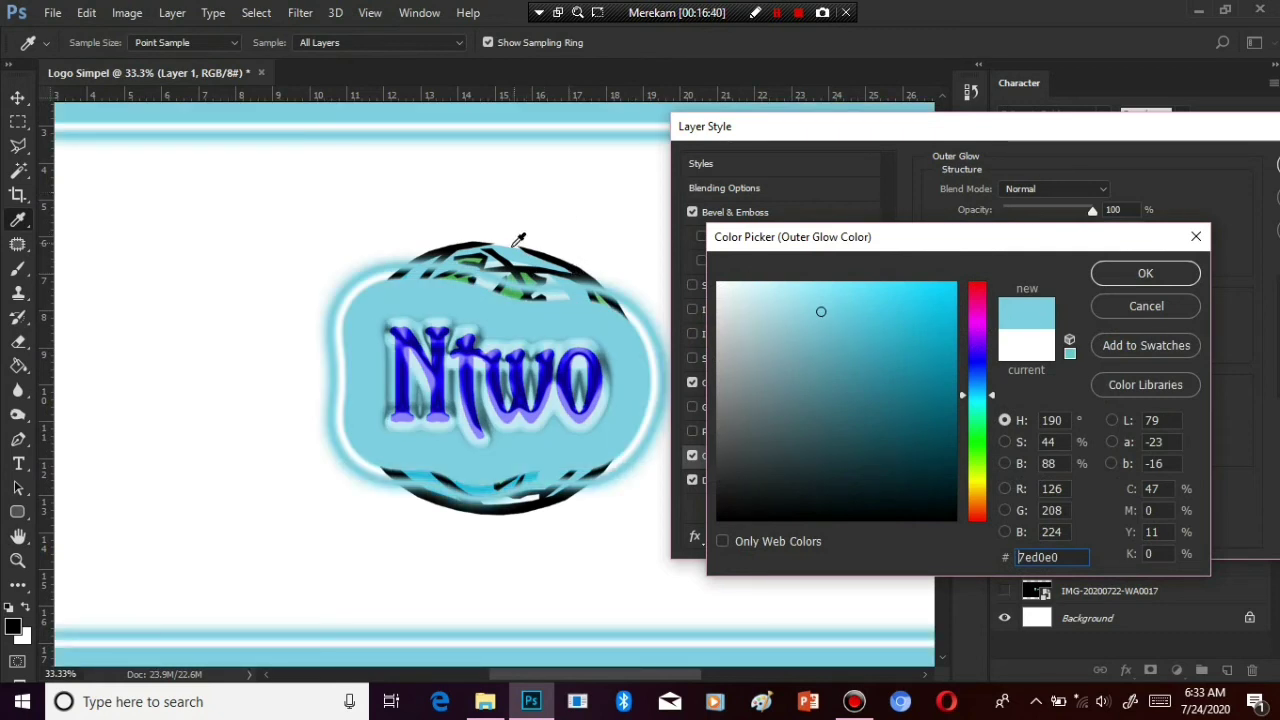
click(561, 252)
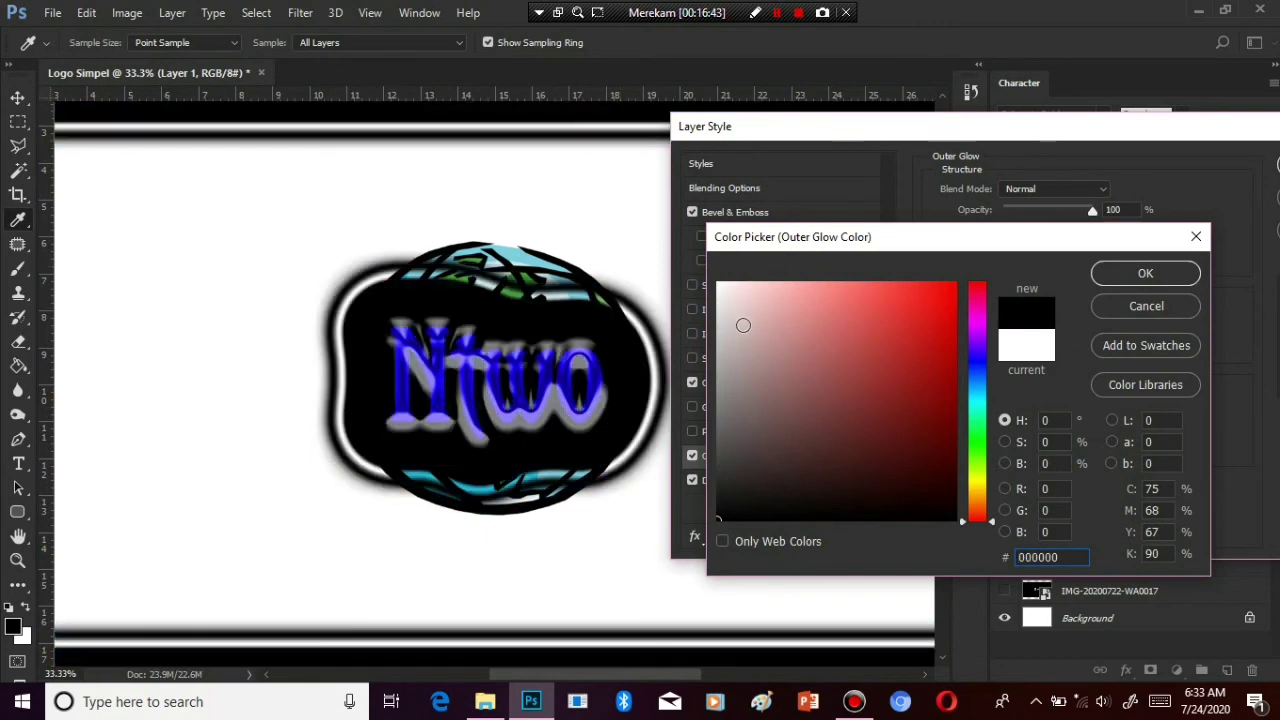
click(510, 250)
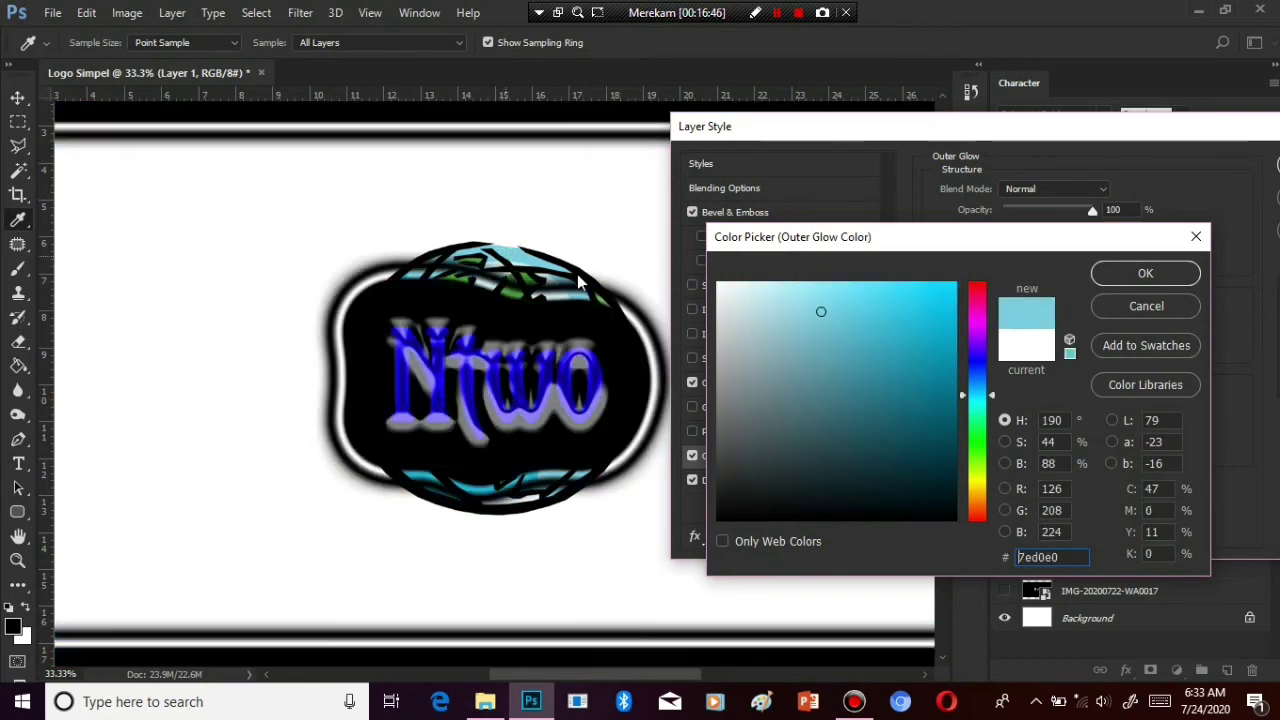
click(1171, 310)
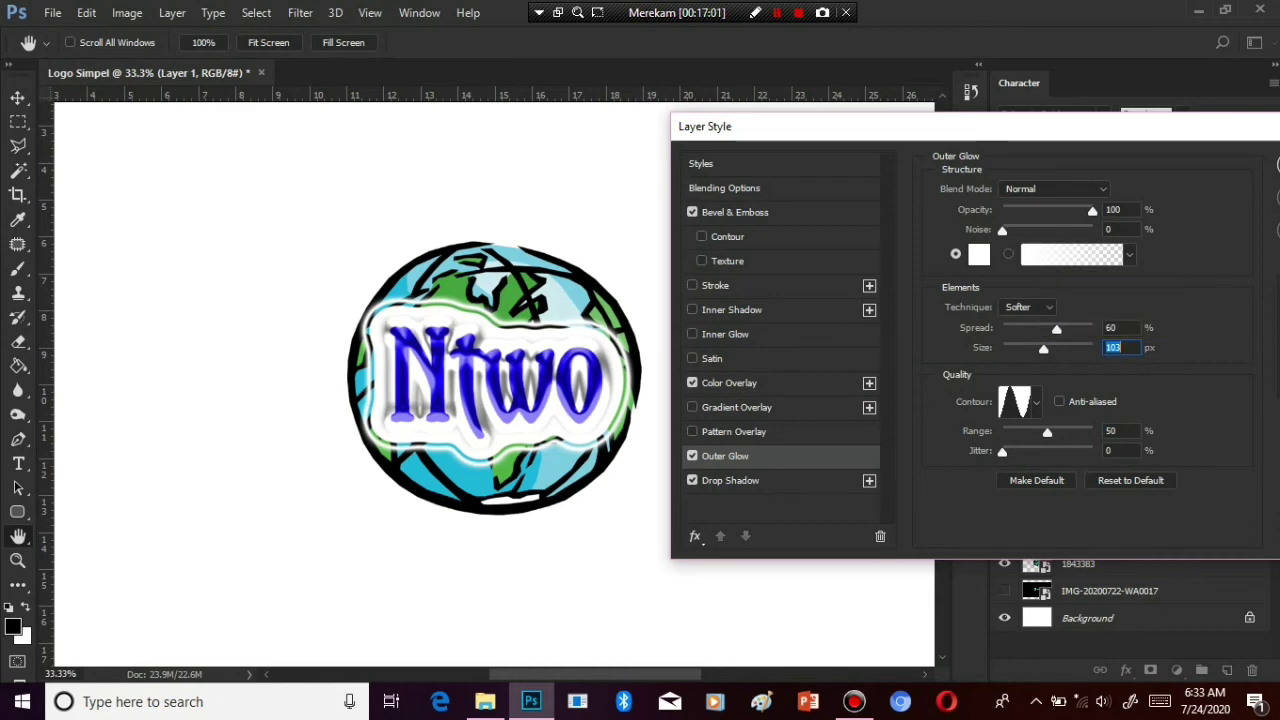
key(Return)
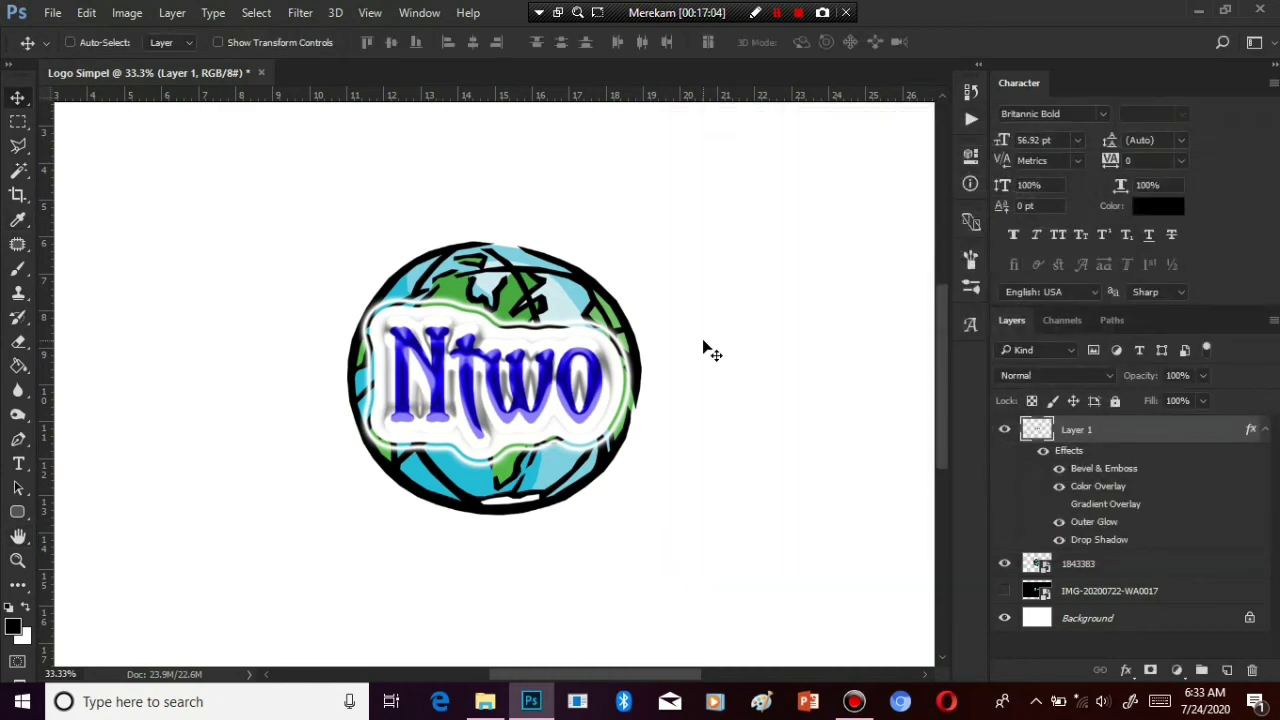
Toggle Layer 1's visibility and duplicate Background into a Background copy layer
key(ctrl+minus)
key(ctrl+minus)
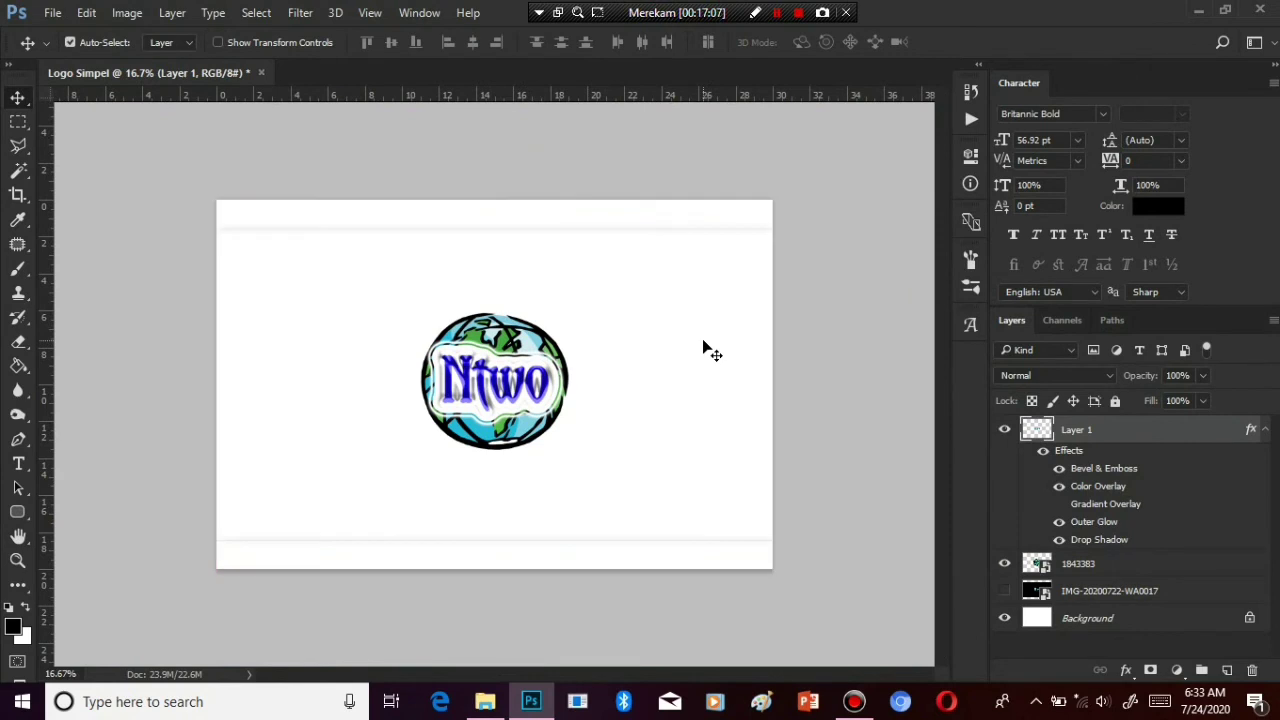
click(800, 385)
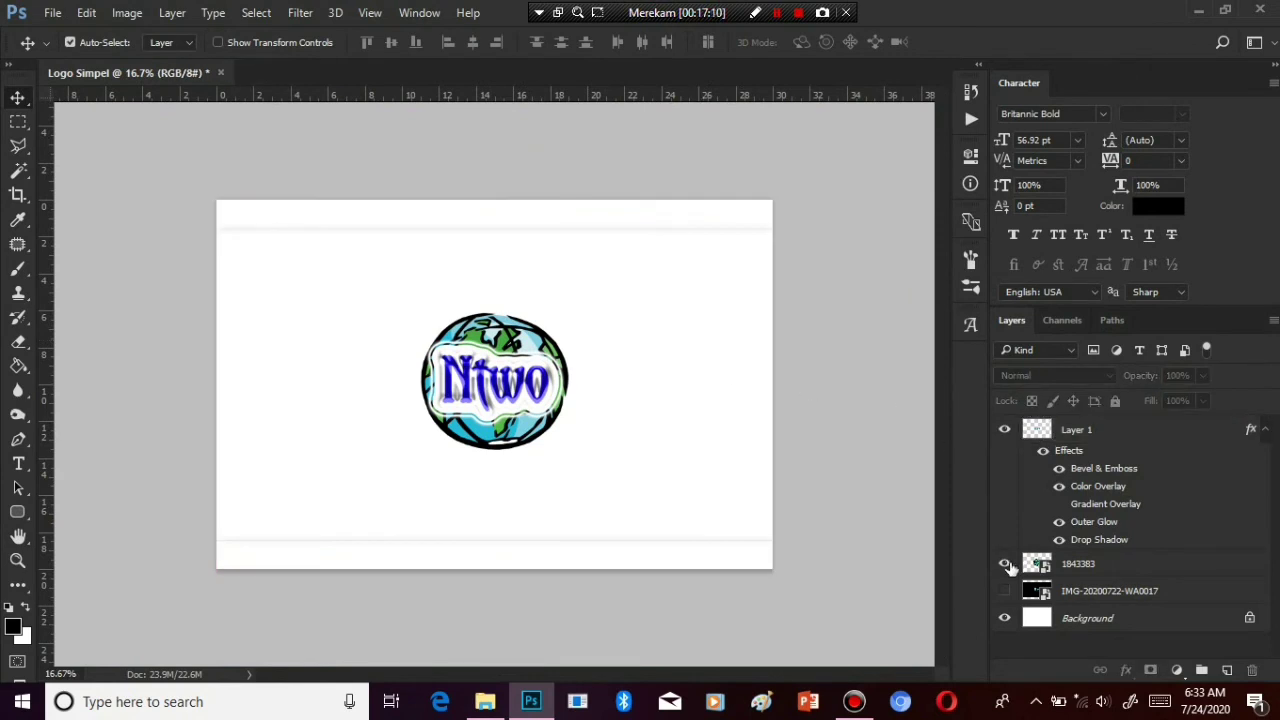
click(1005, 430)
click(1005, 430)
key(m)
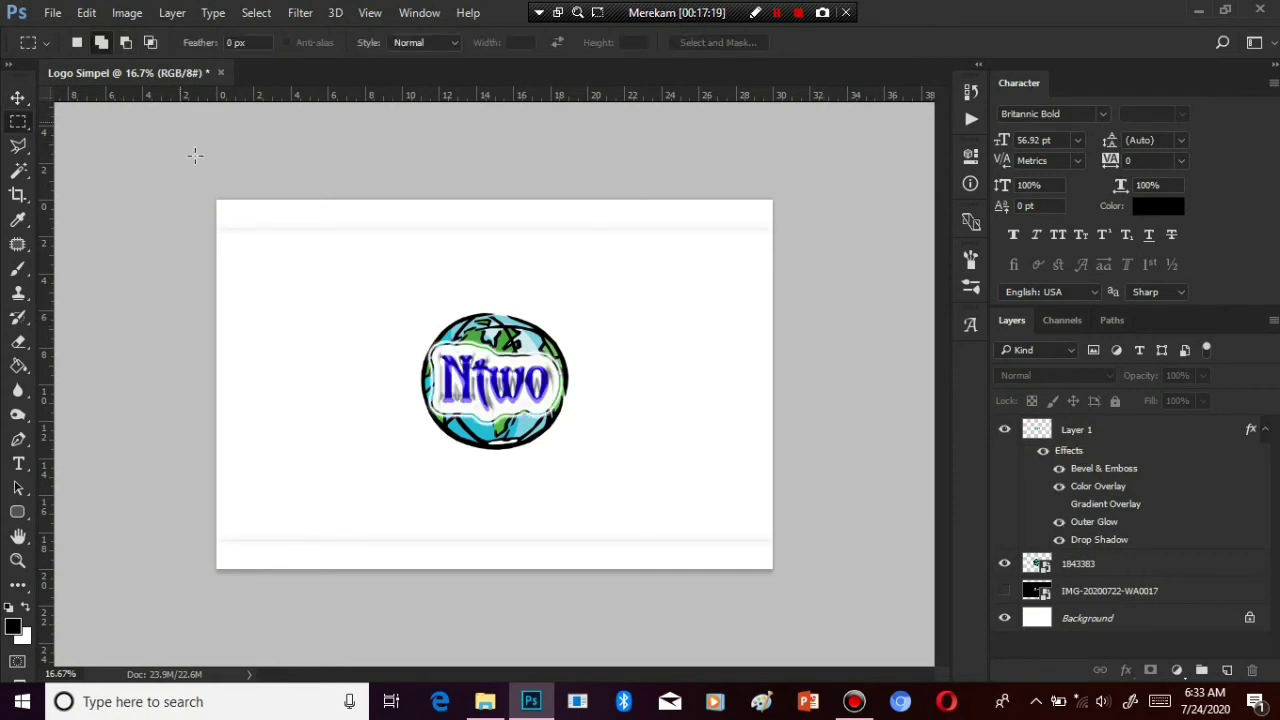
click(17, 97)
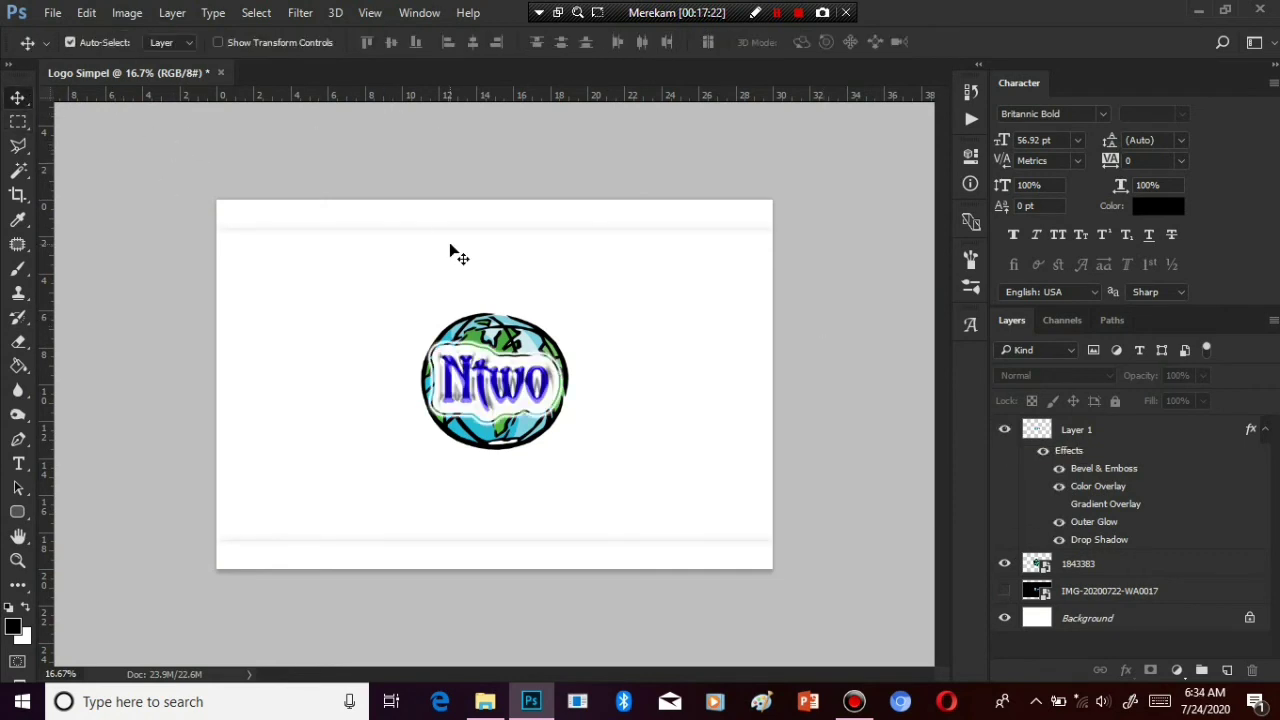
key(ctrl+j)
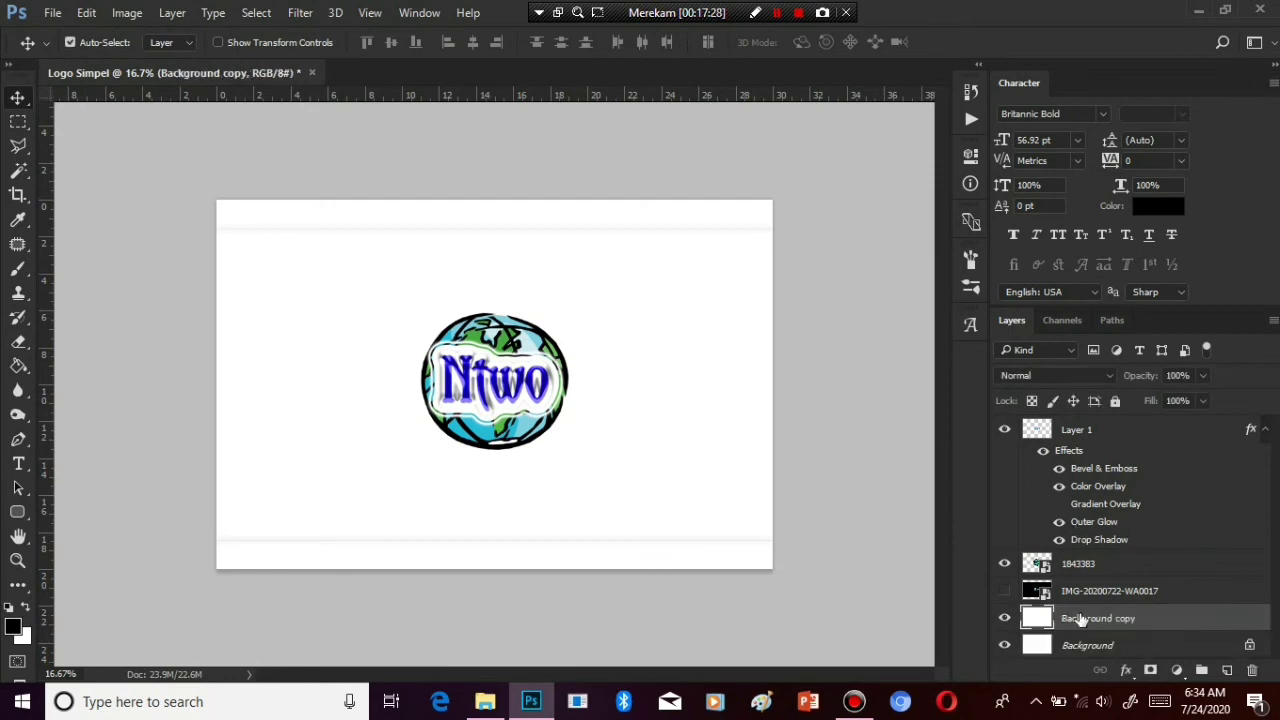
Add a Gradient Overlay to Background copy using the Chrome gradient preset
click(1126, 670)
click(1144, 601)
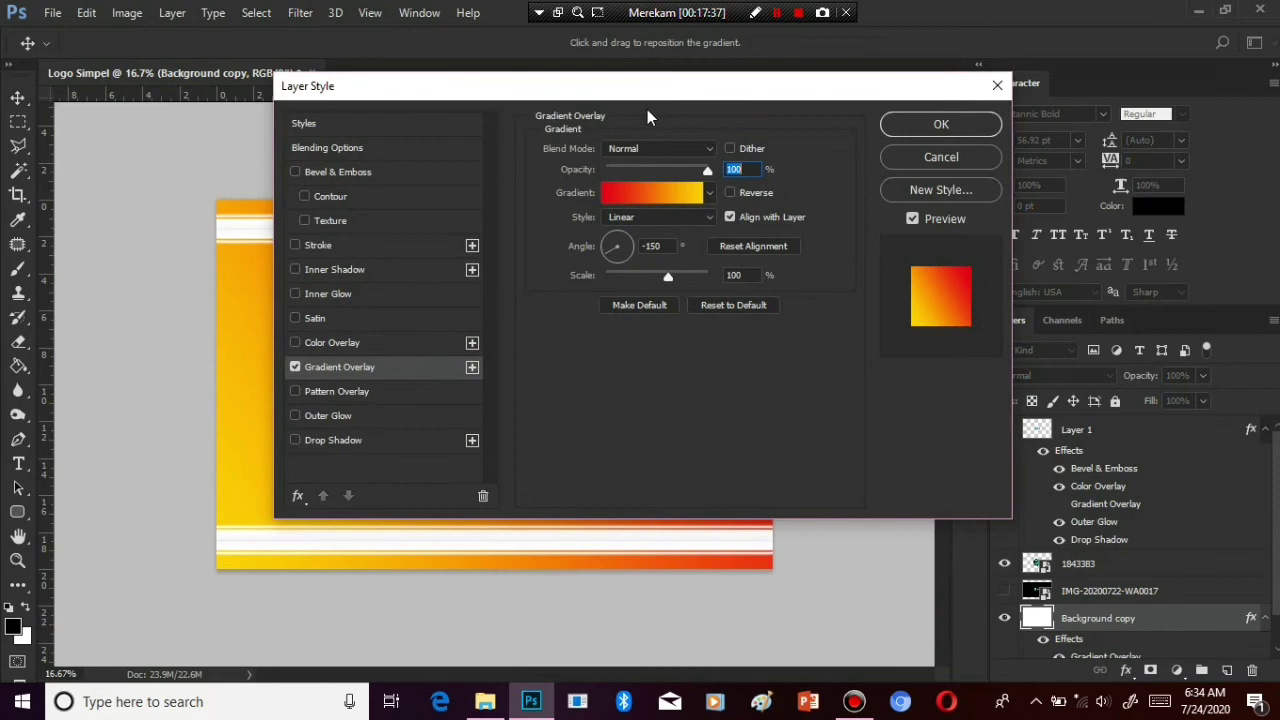
drag(647, 88, 1032, 112)
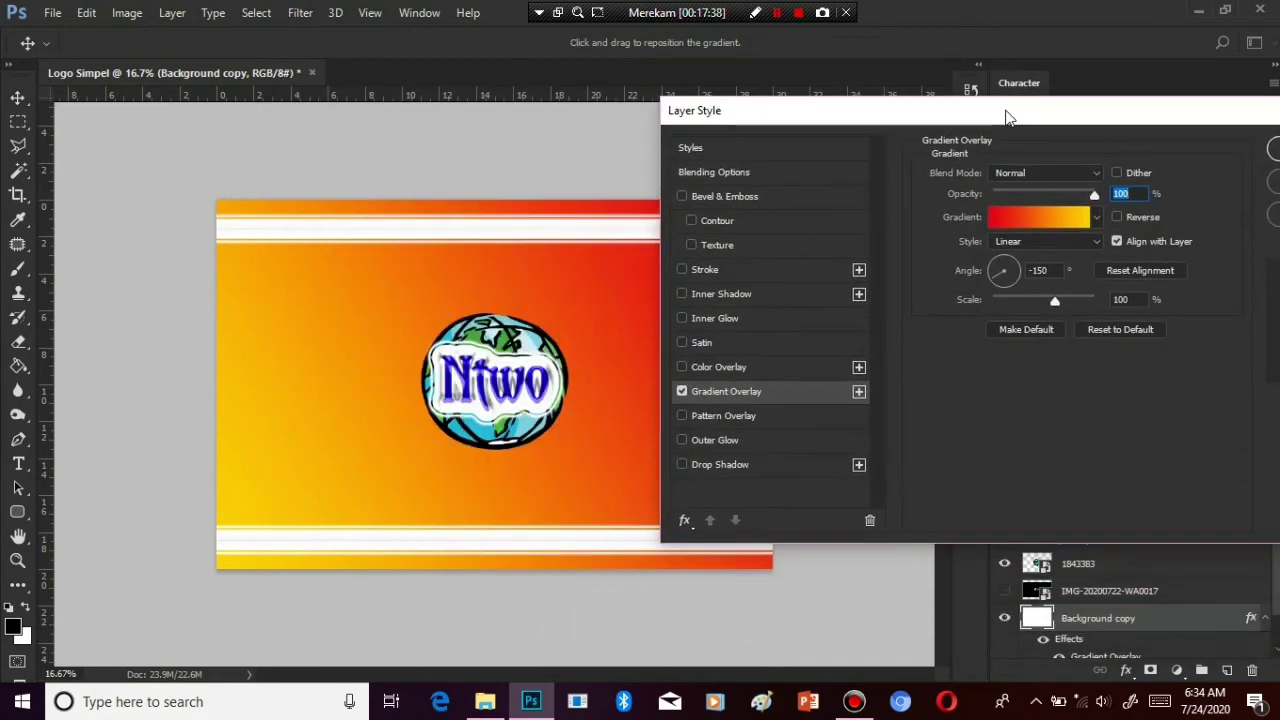
click(1040, 216)
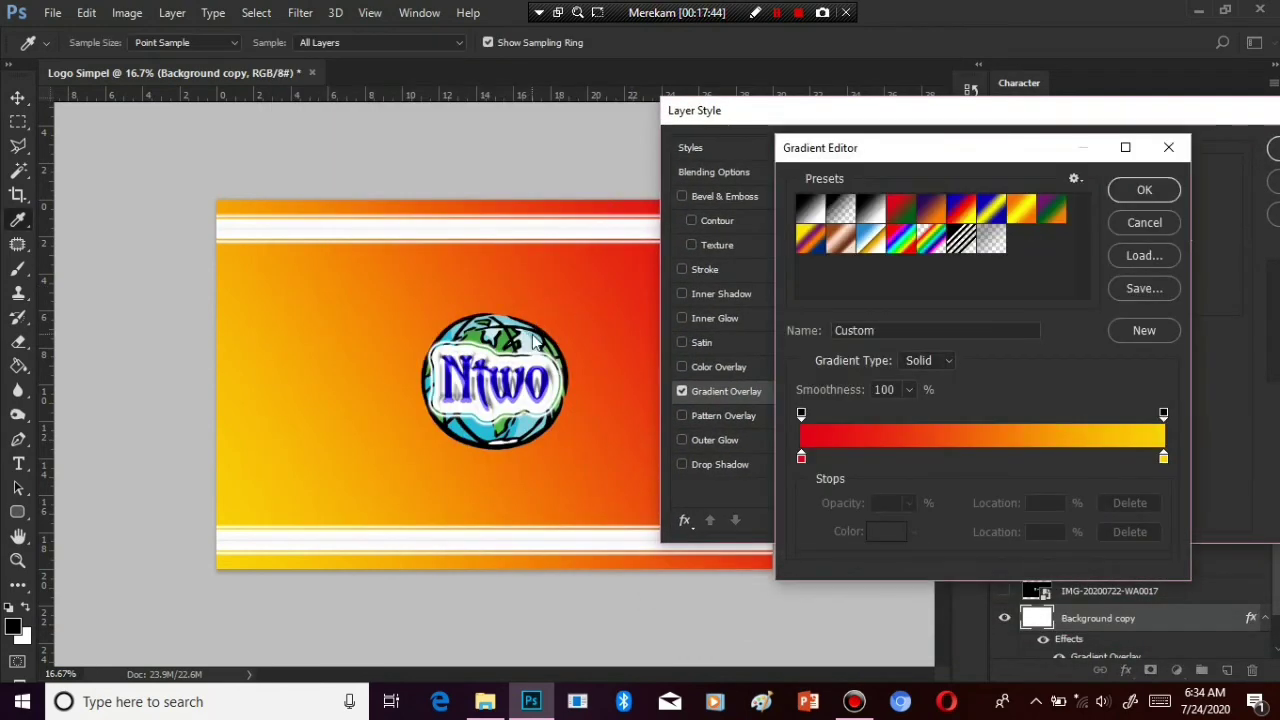
click(871, 250)
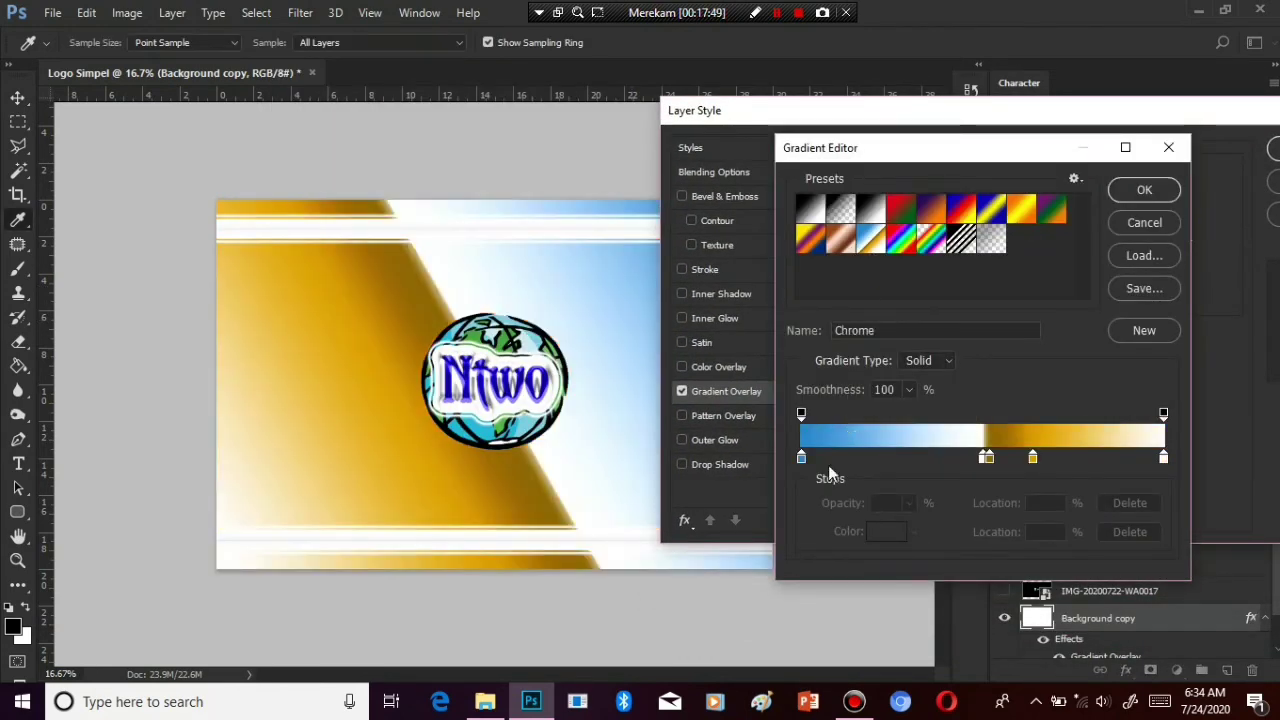
click(948, 362)
click(913, 378)
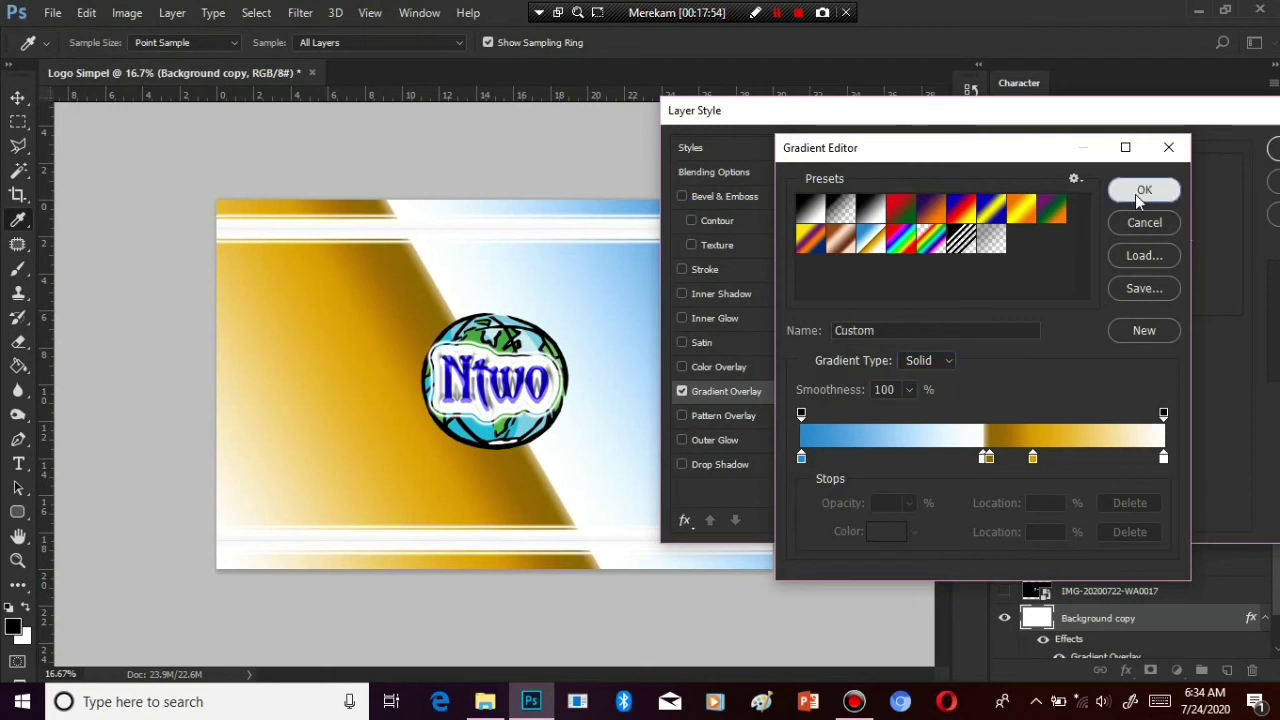
click(1144, 190)
Try the Radial, Angle and Reflected gradient styles for the overlay
click(1045, 241)
click(1030, 257)
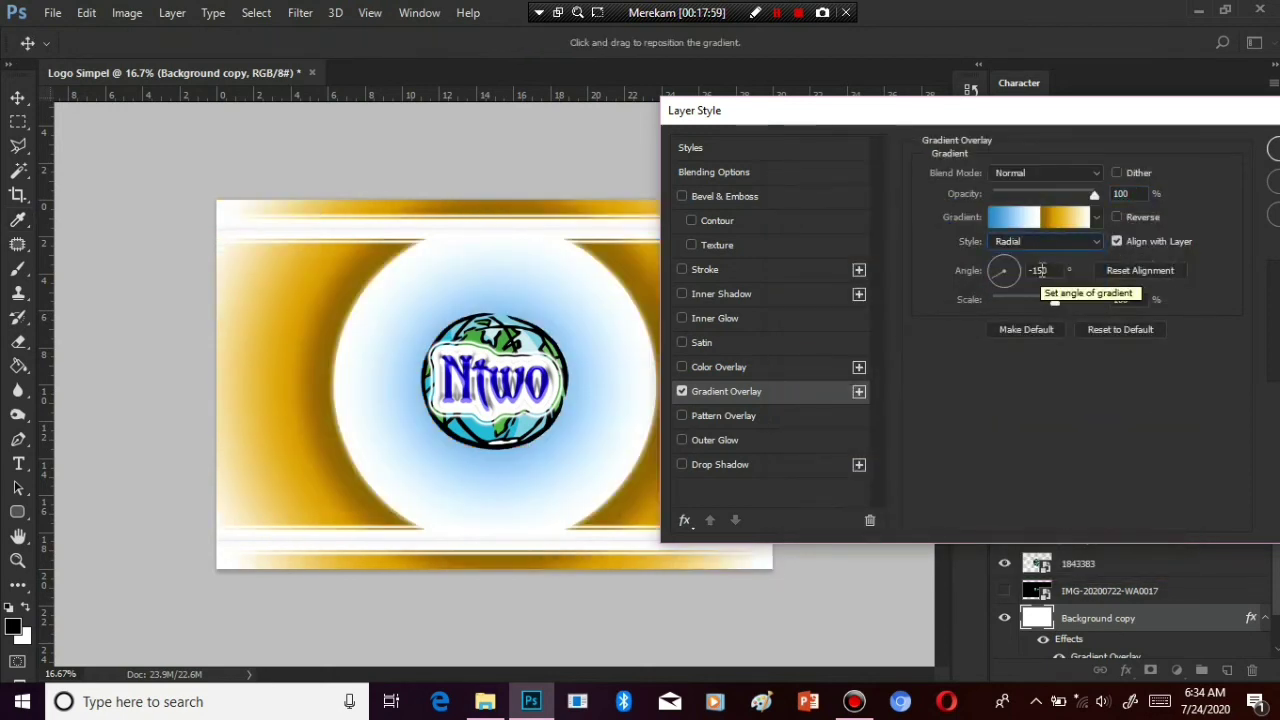
click(1010, 243)
click(1018, 281)
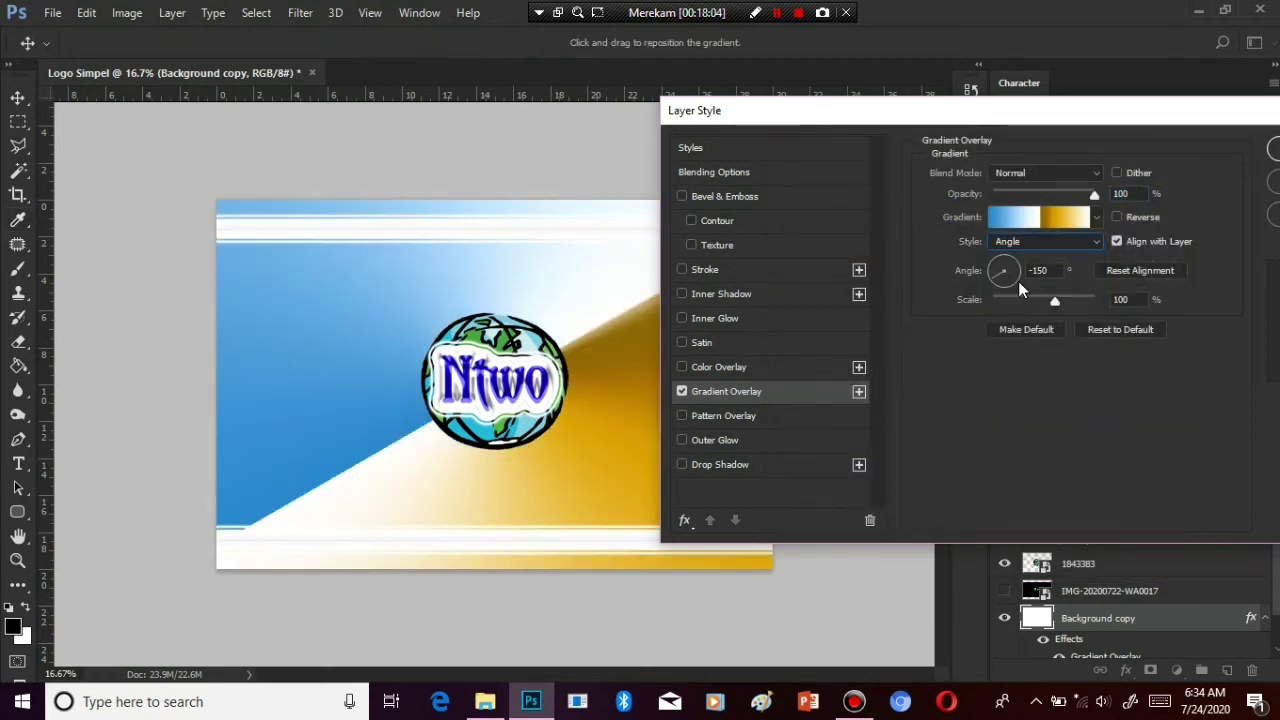
click(1035, 243)
click(1010, 291)
click(1031, 241)
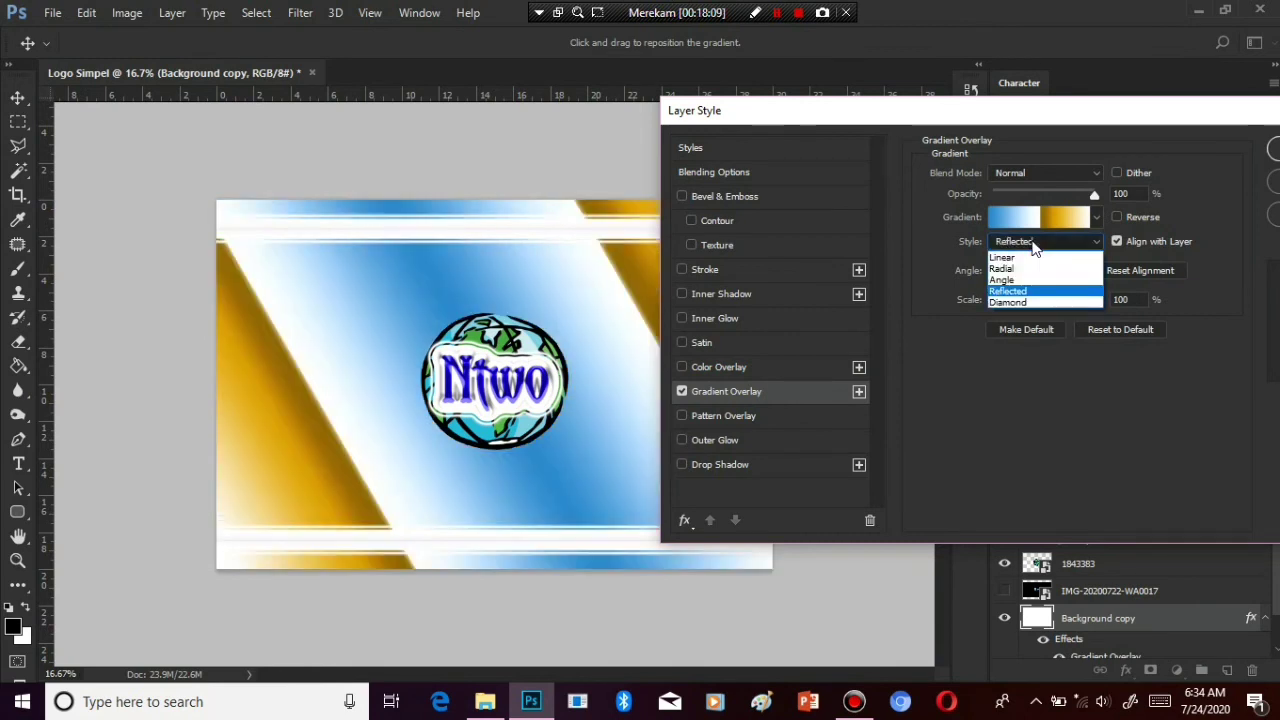
click(1031, 241)
Set the overlay back to Radial, reverse it so gold sits centrally, and apply
drag(1010, 116, 1188, 89)
click(1226, 216)
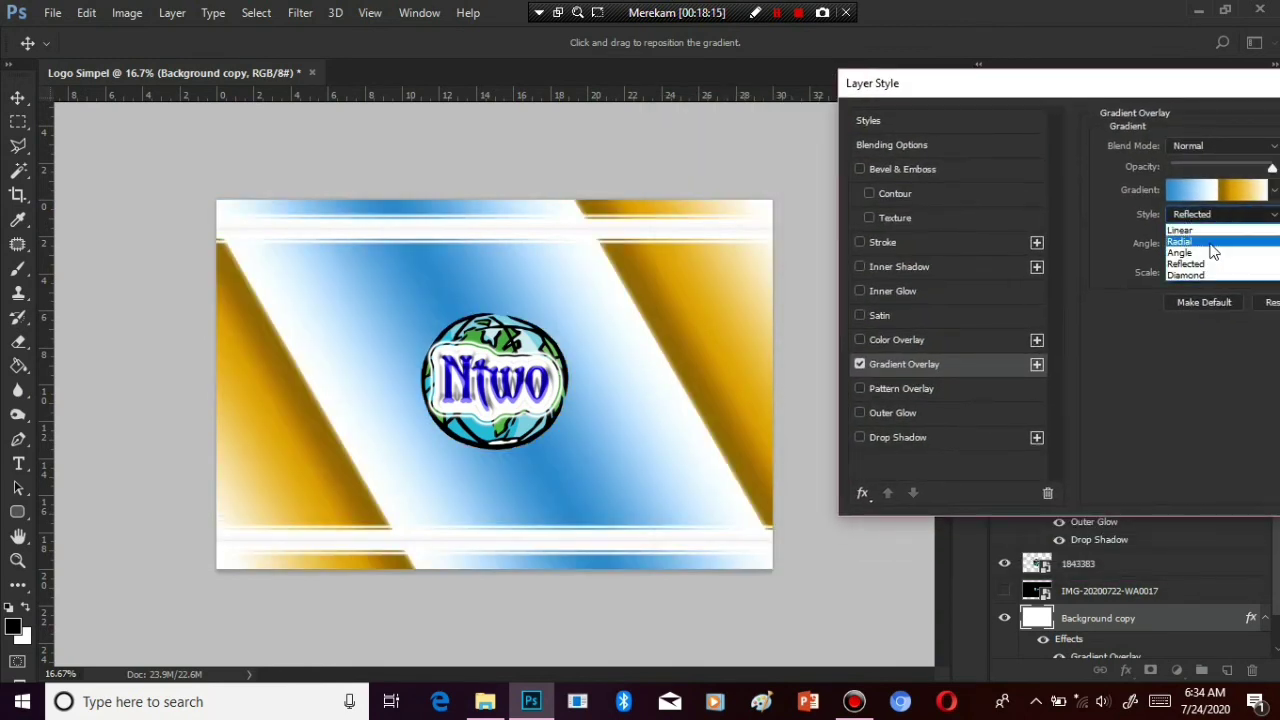
click(1197, 252)
click(1212, 218)
click(1181, 242)
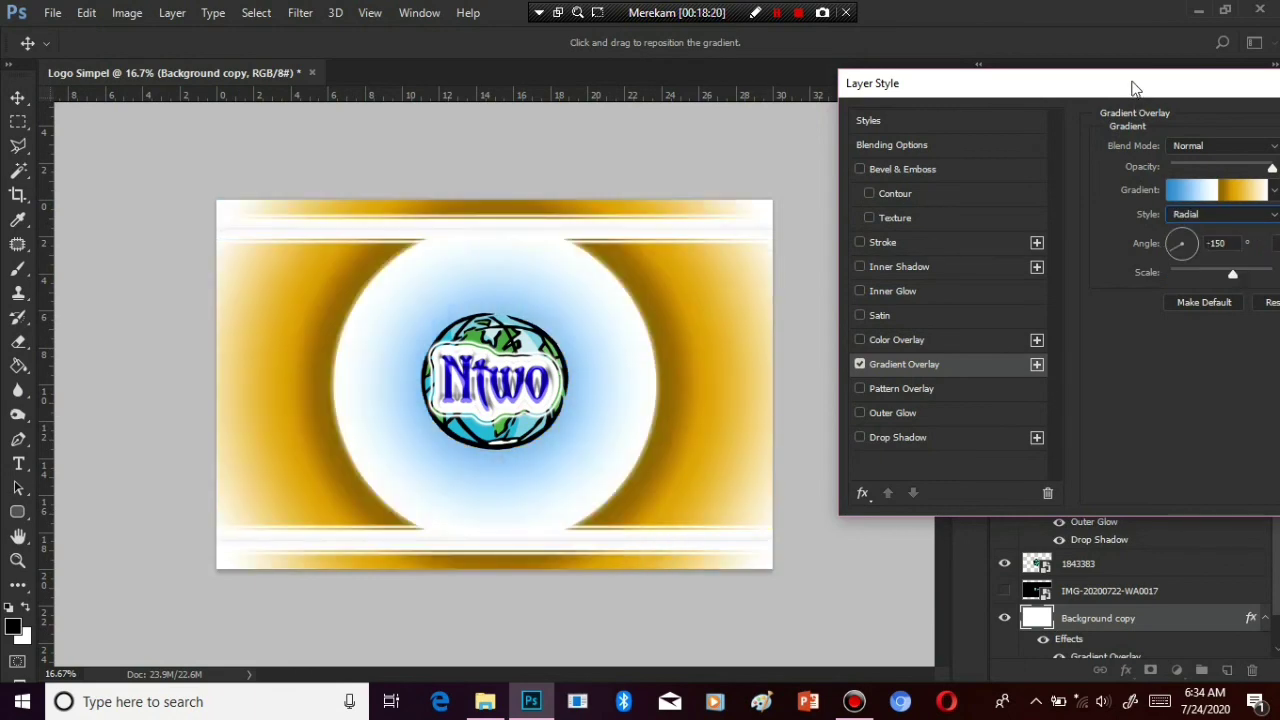
drag(1131, 86, 992, 81)
click(1155, 185)
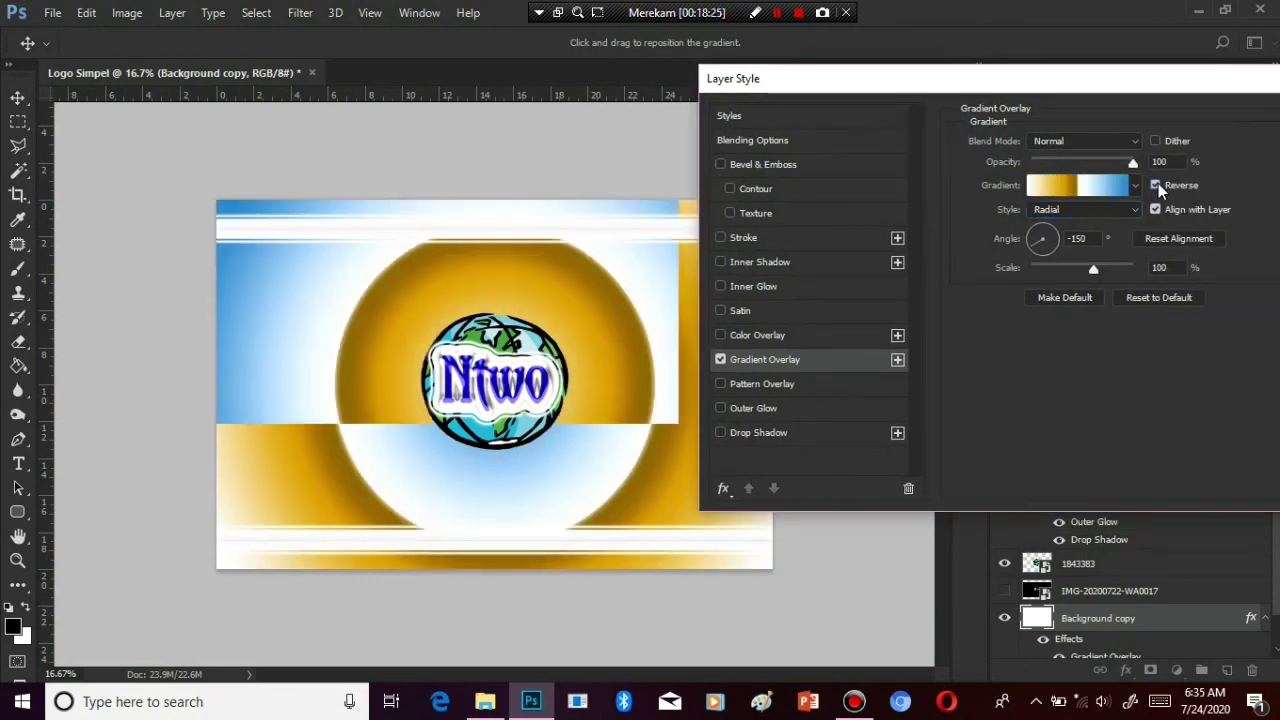
drag(1000, 78, 773, 127)
click(1140, 166)
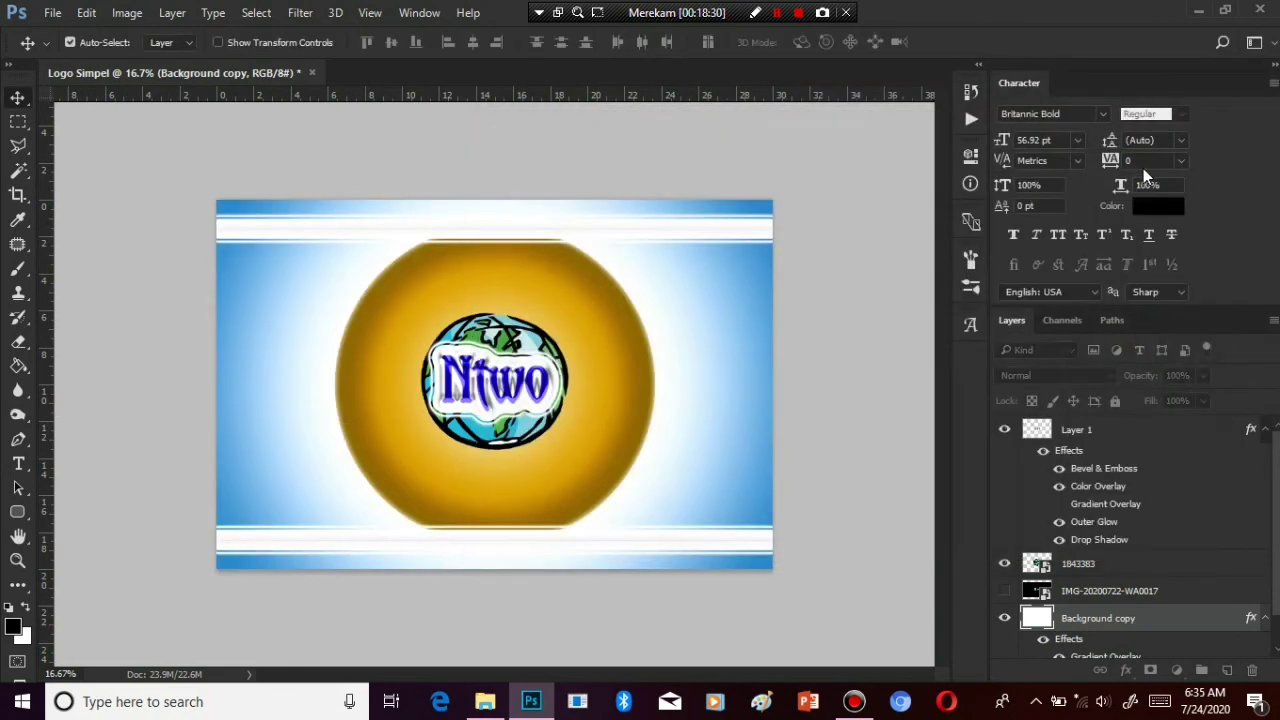
Select the globe image layer 1843383 in the Layers panel
click(1066, 431)
click(1108, 562)
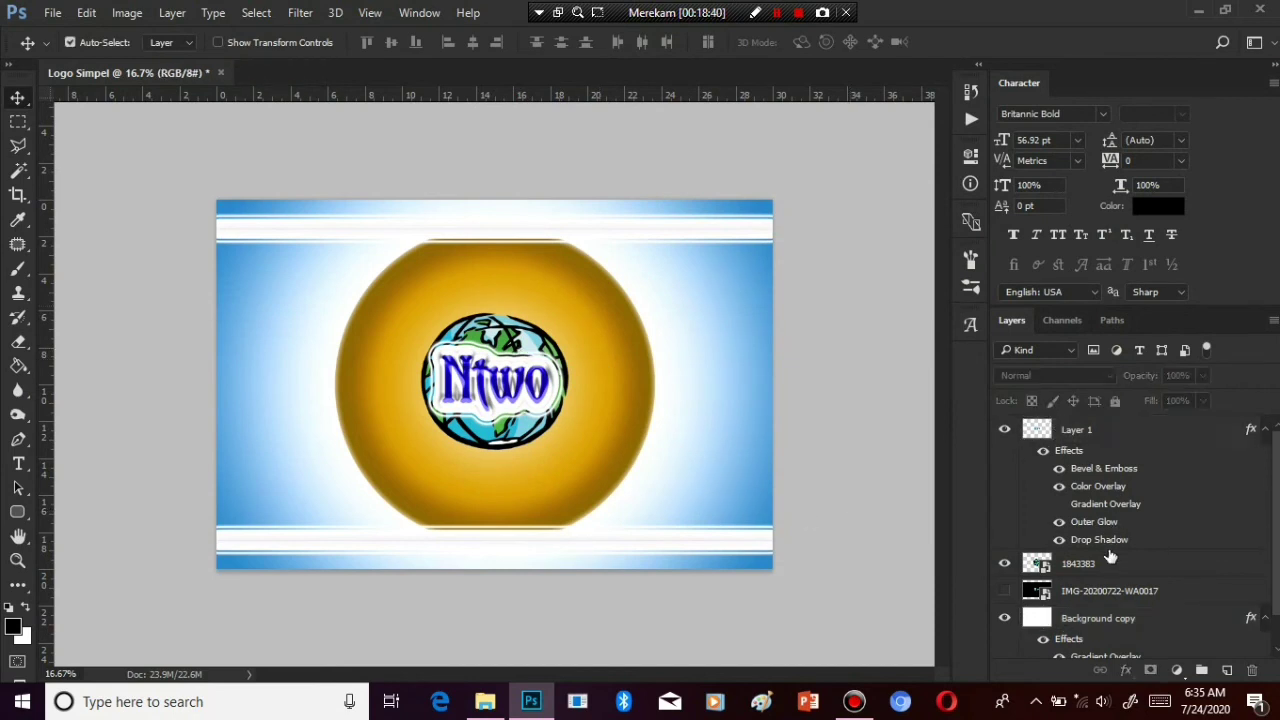
key(ctrl)
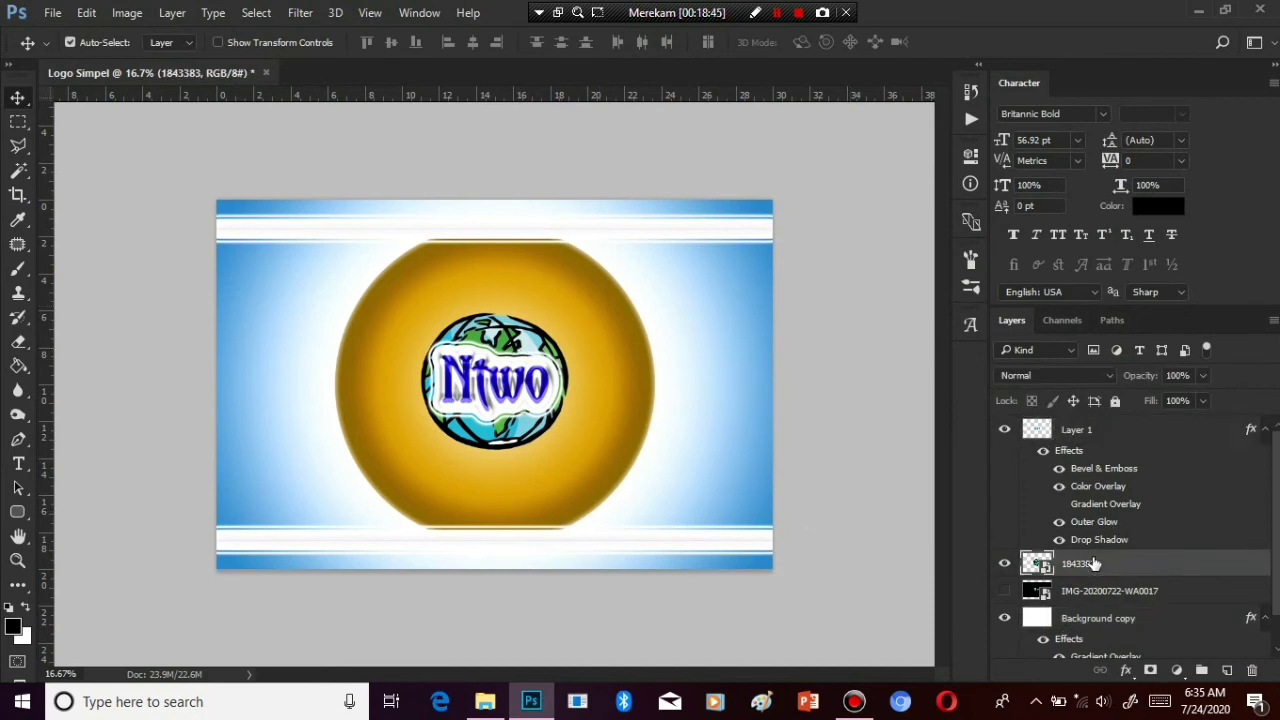
right_click(1093, 564)
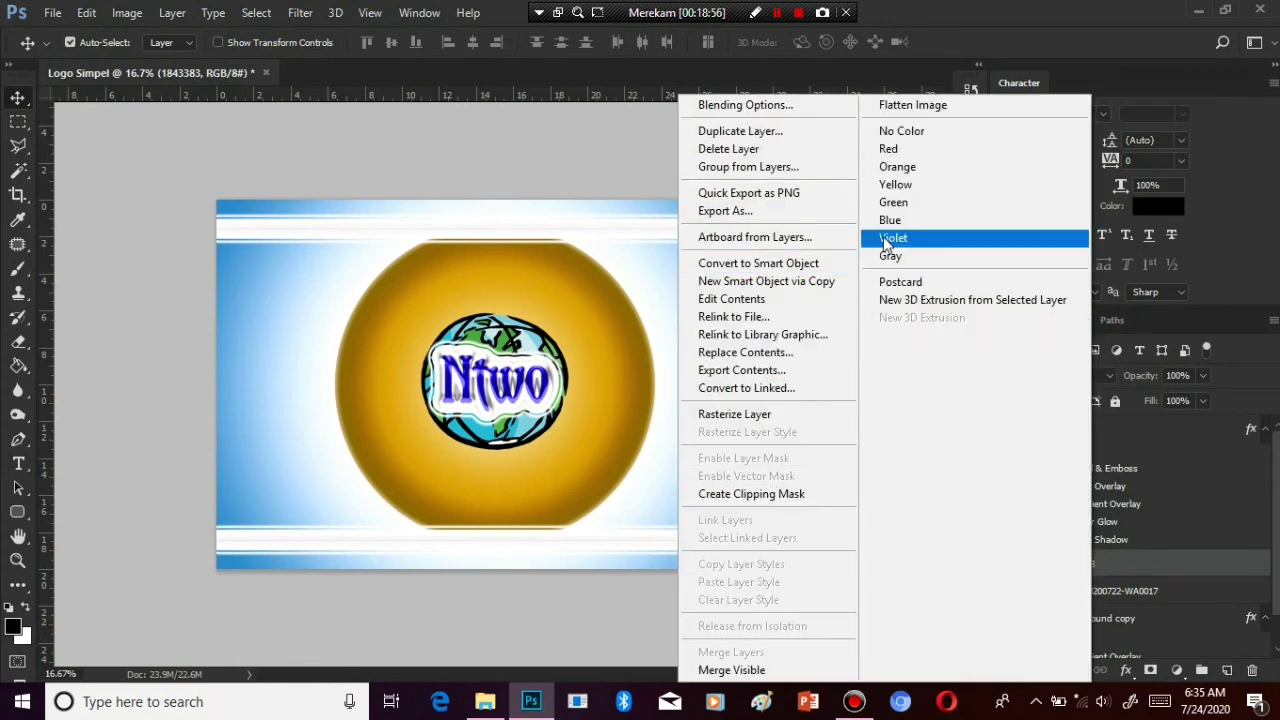
Merge the Ntwo text layer with the globe's Layer 1 into a single layer
right_click(1086, 569)
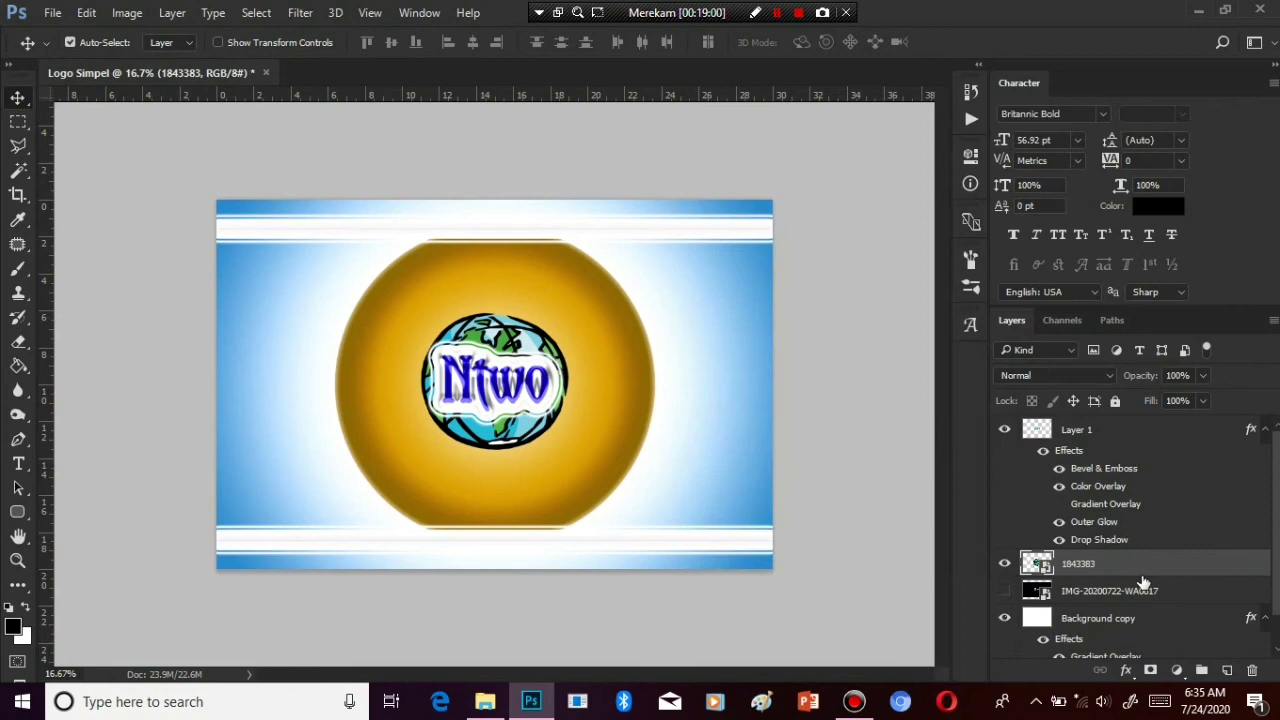
right_click(1086, 569)
click(764, 415)
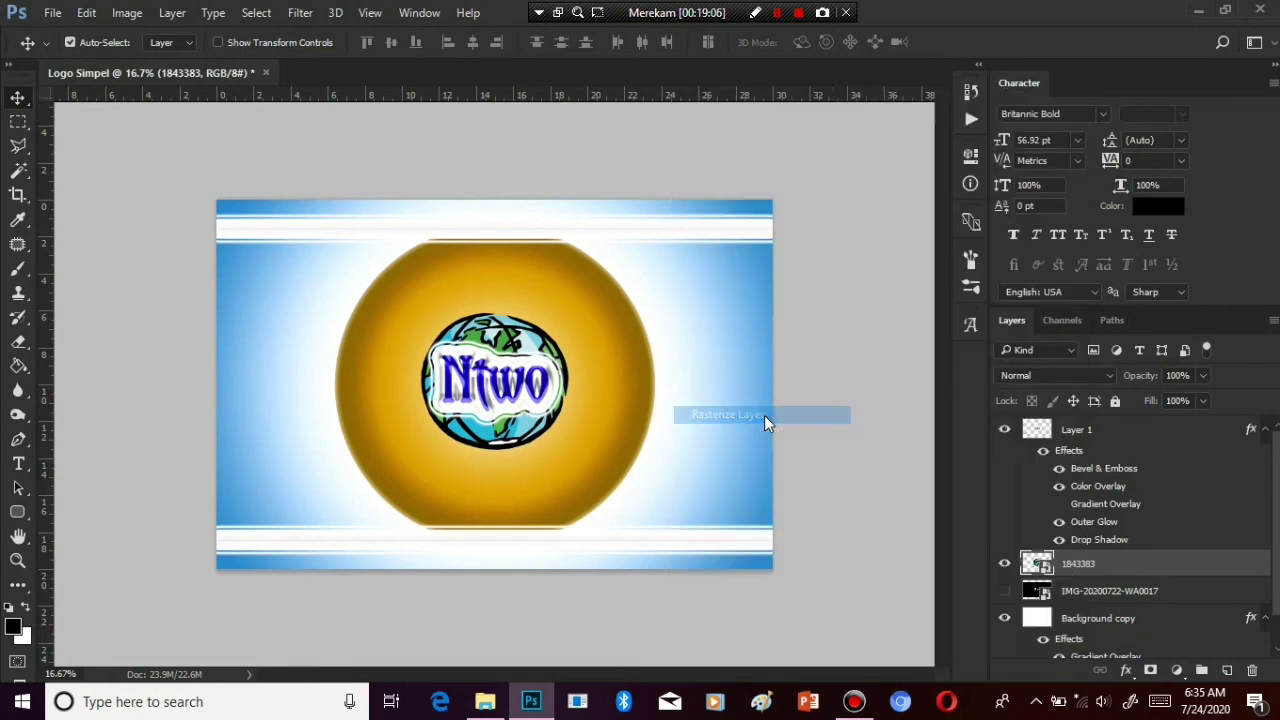
right_click(1073, 431)
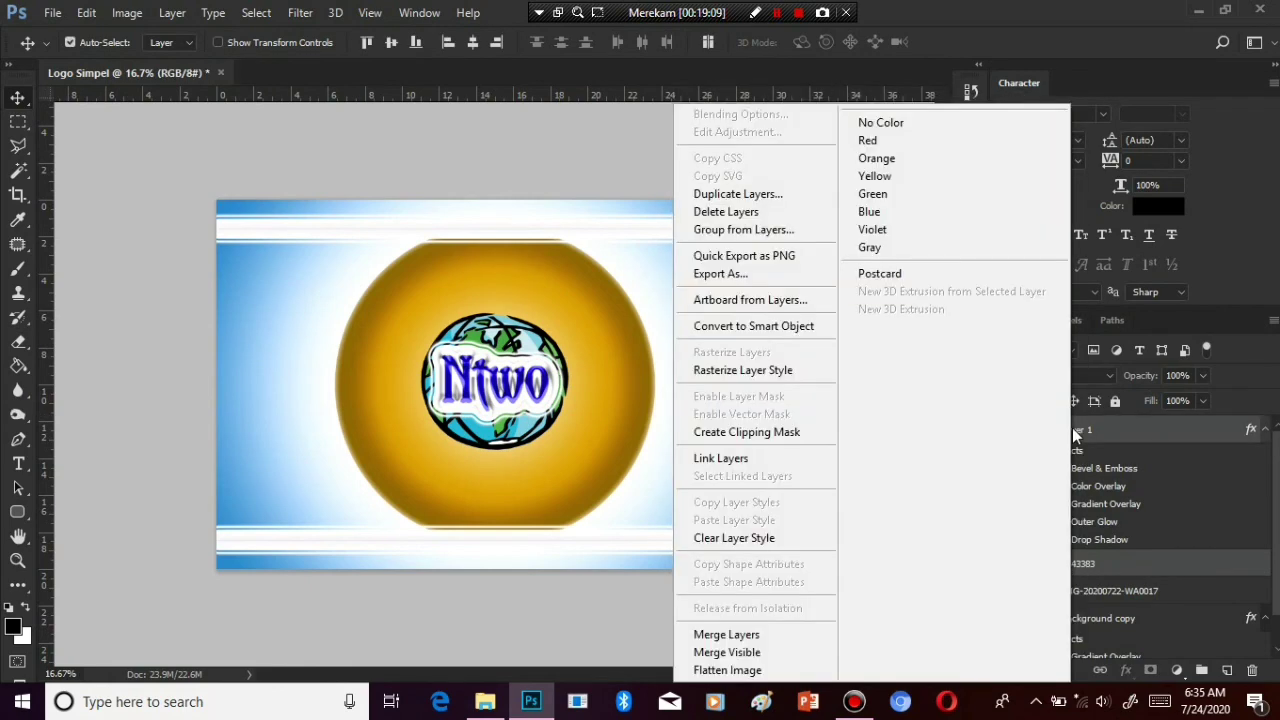
click(749, 635)
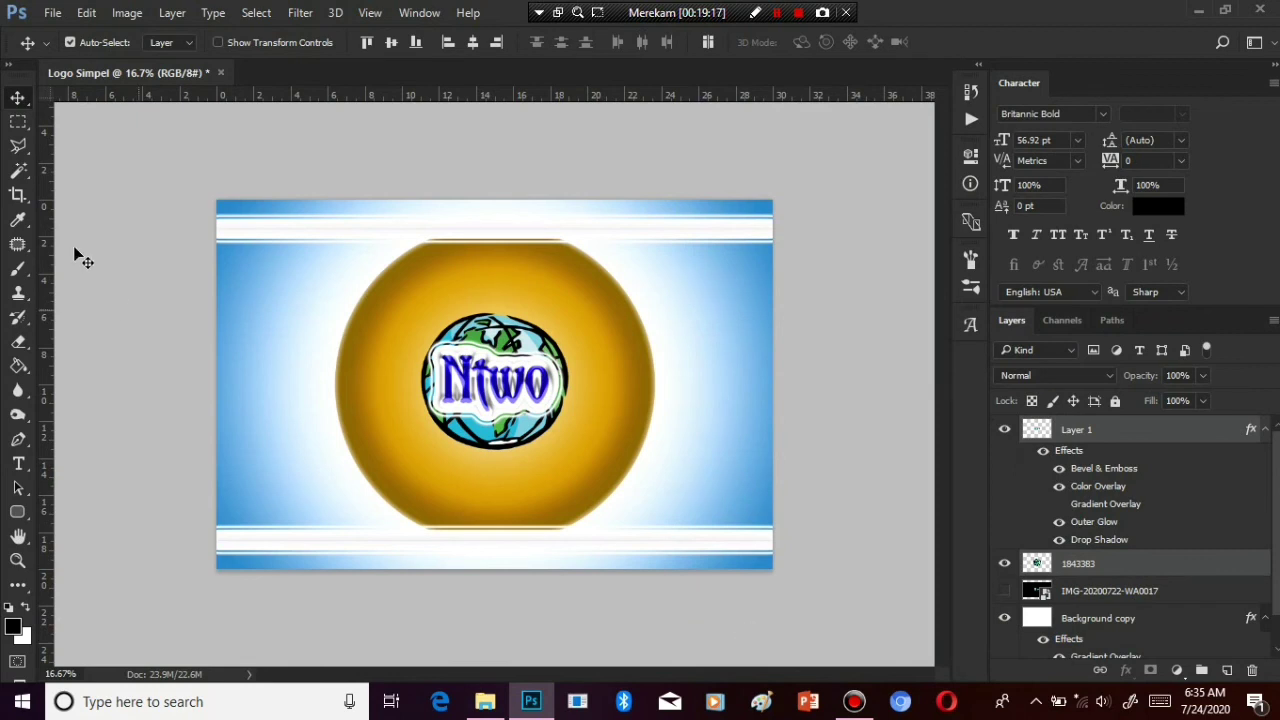
Draw a rectangular selection around the globe-and-Ntwo emblem
click(18, 121)
right_click(18, 121)
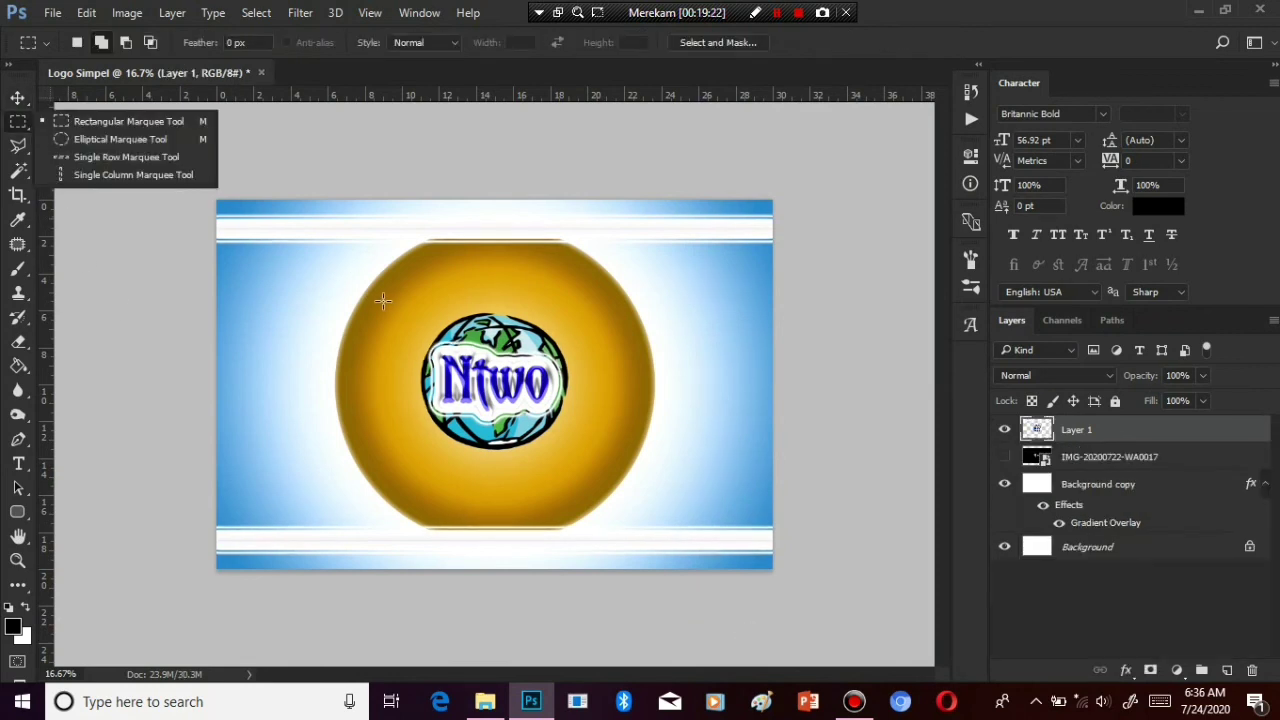
drag(381, 300, 613, 473)
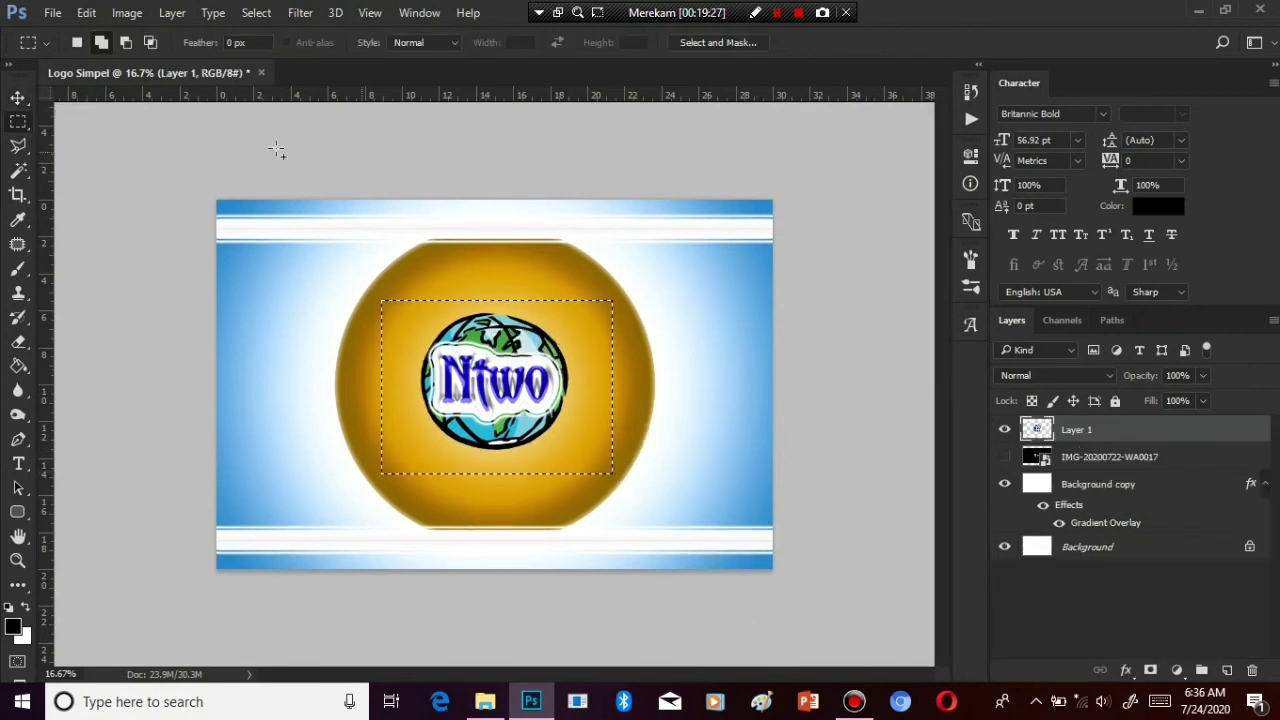
Scale the globe emblem to about 170% so it nearly fills the gold disc
click(18, 97)
right_click(18, 97)
click(215, 42)
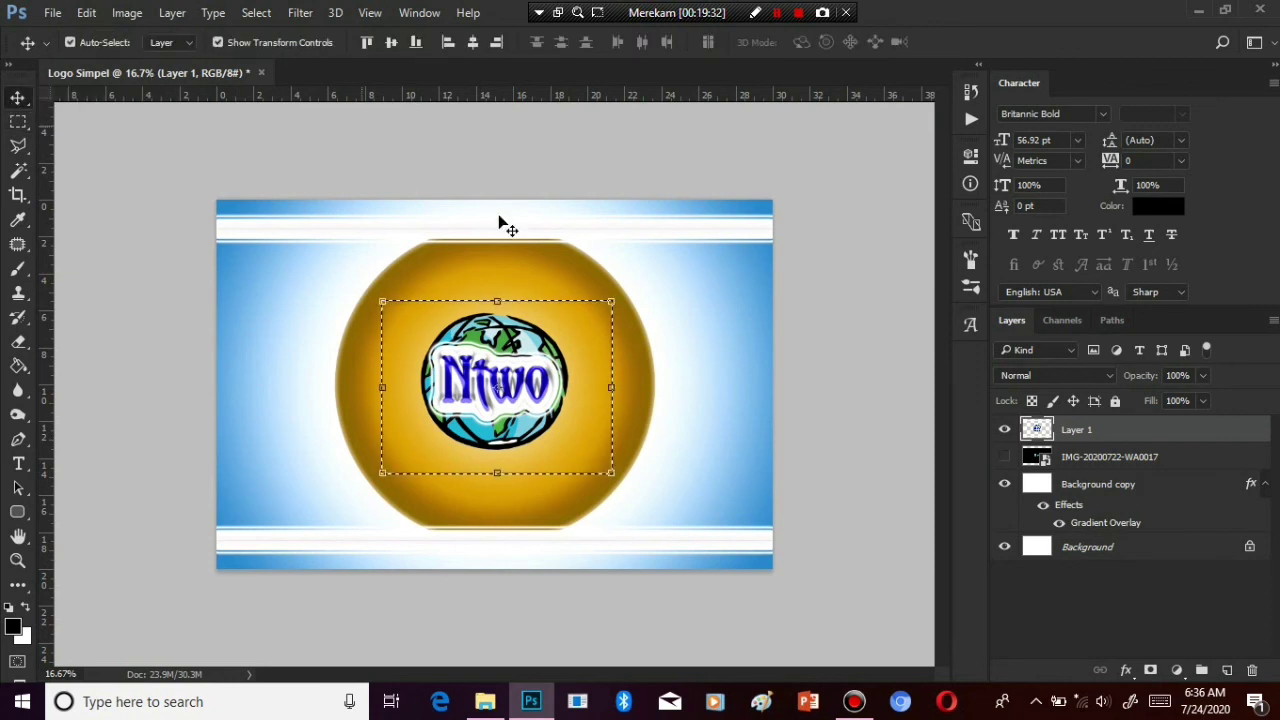
drag(614, 471, 694, 517)
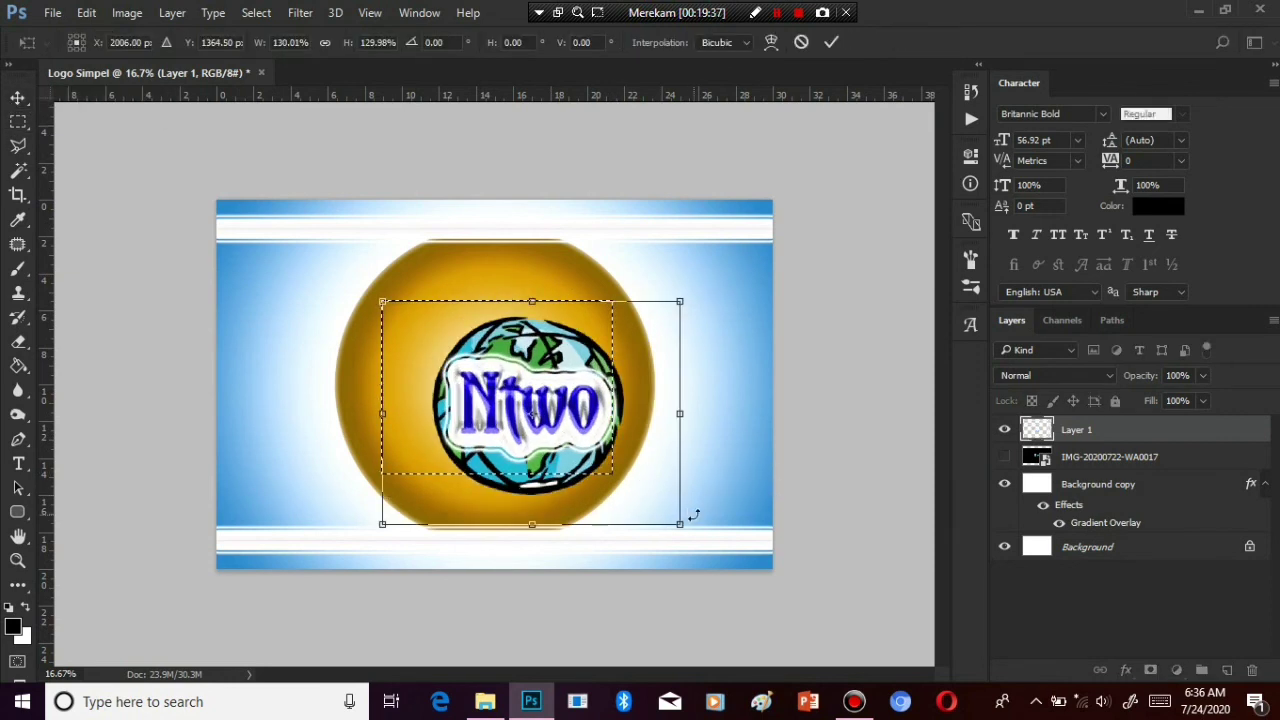
drag(384, 298, 313, 250)
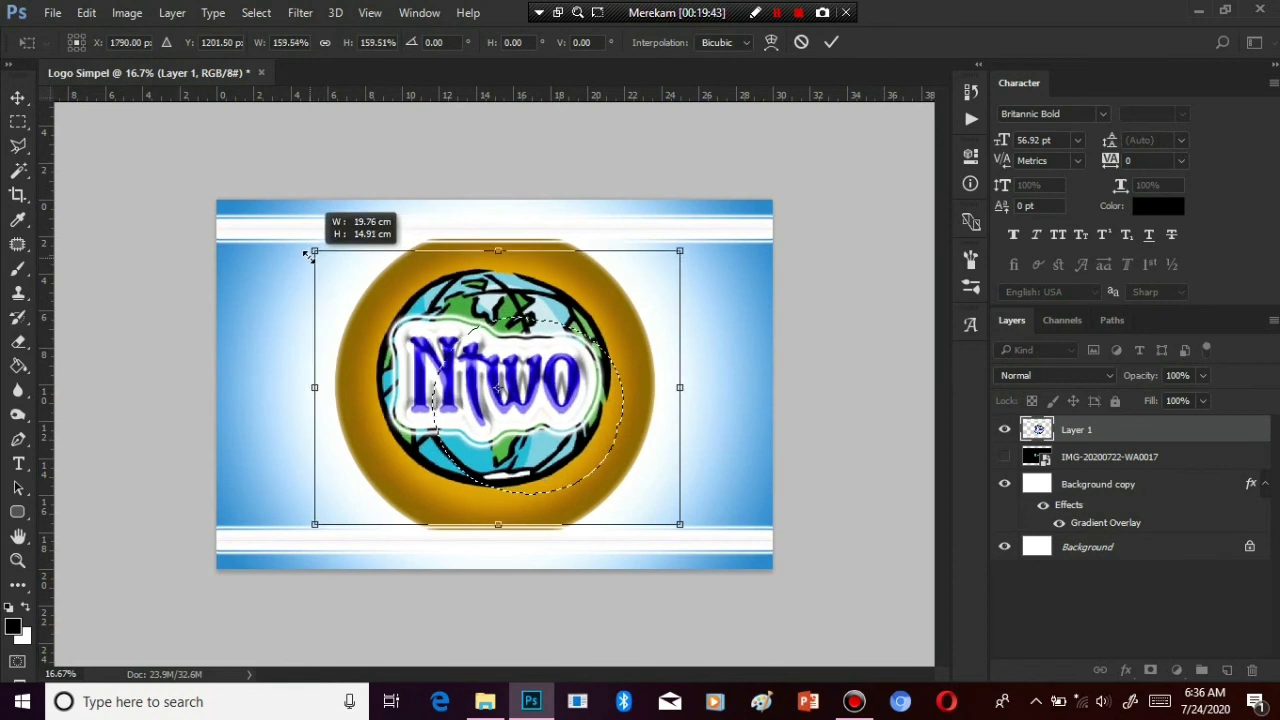
drag(679, 524, 690, 533)
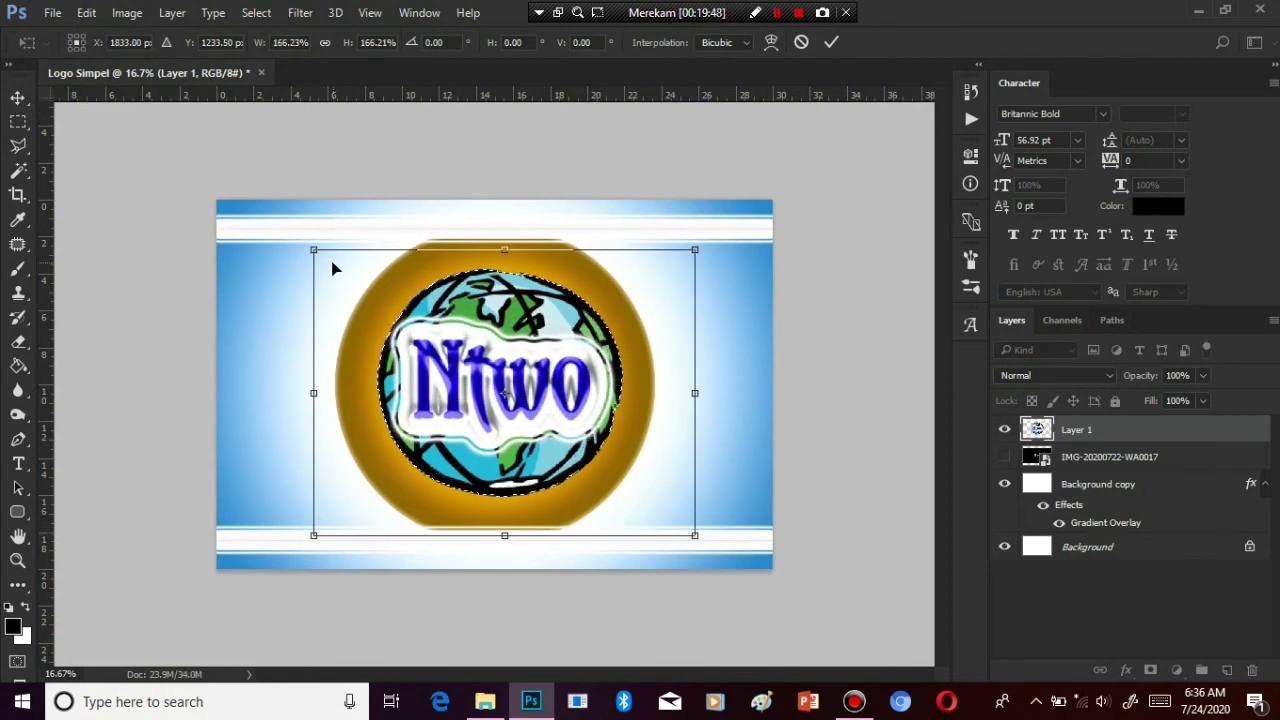
drag(313, 250, 303, 242)
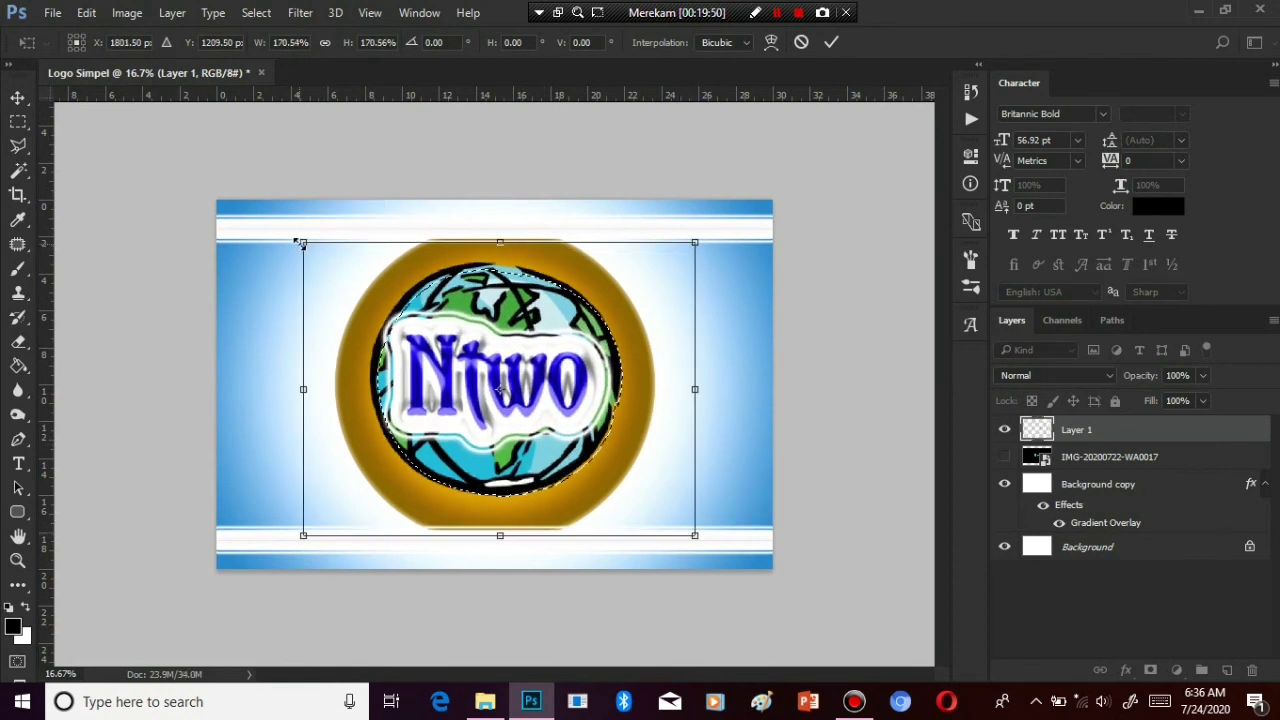
right_click(691, 534)
key(Escape)
key(Escape)
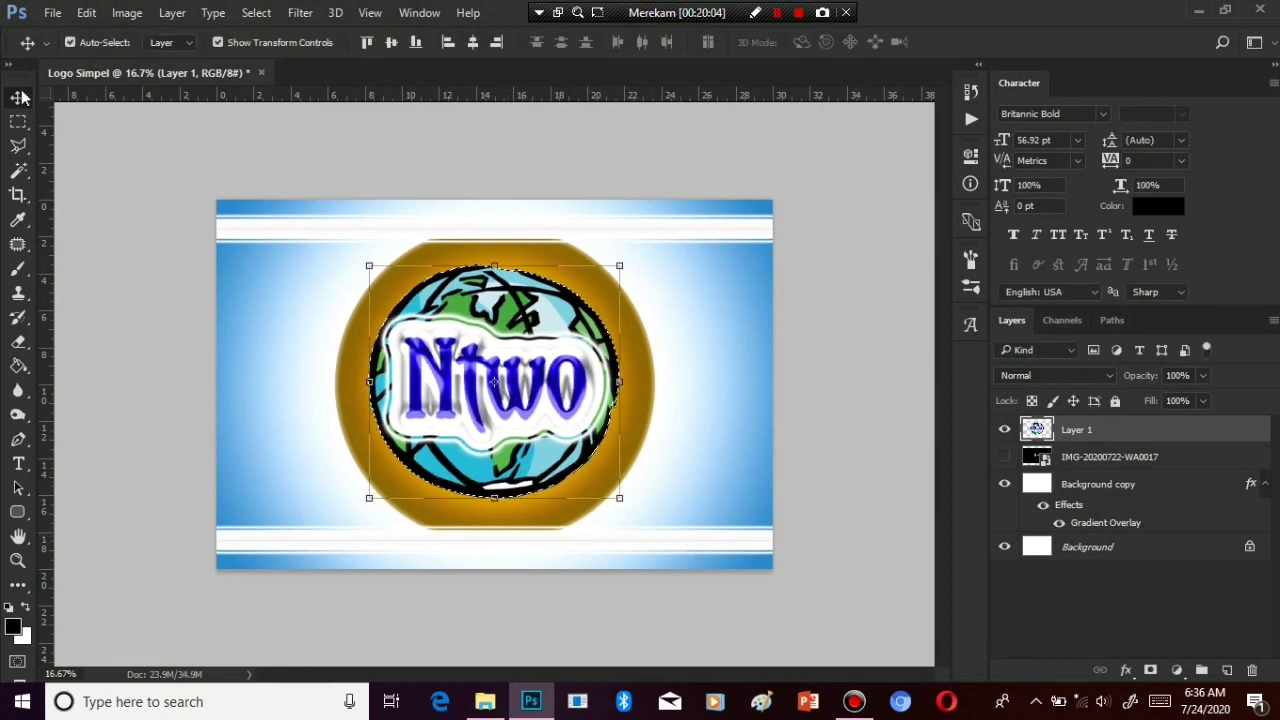
In Background copy's Gradient Overlay, turn the 52% brown stop black
click(218, 42)
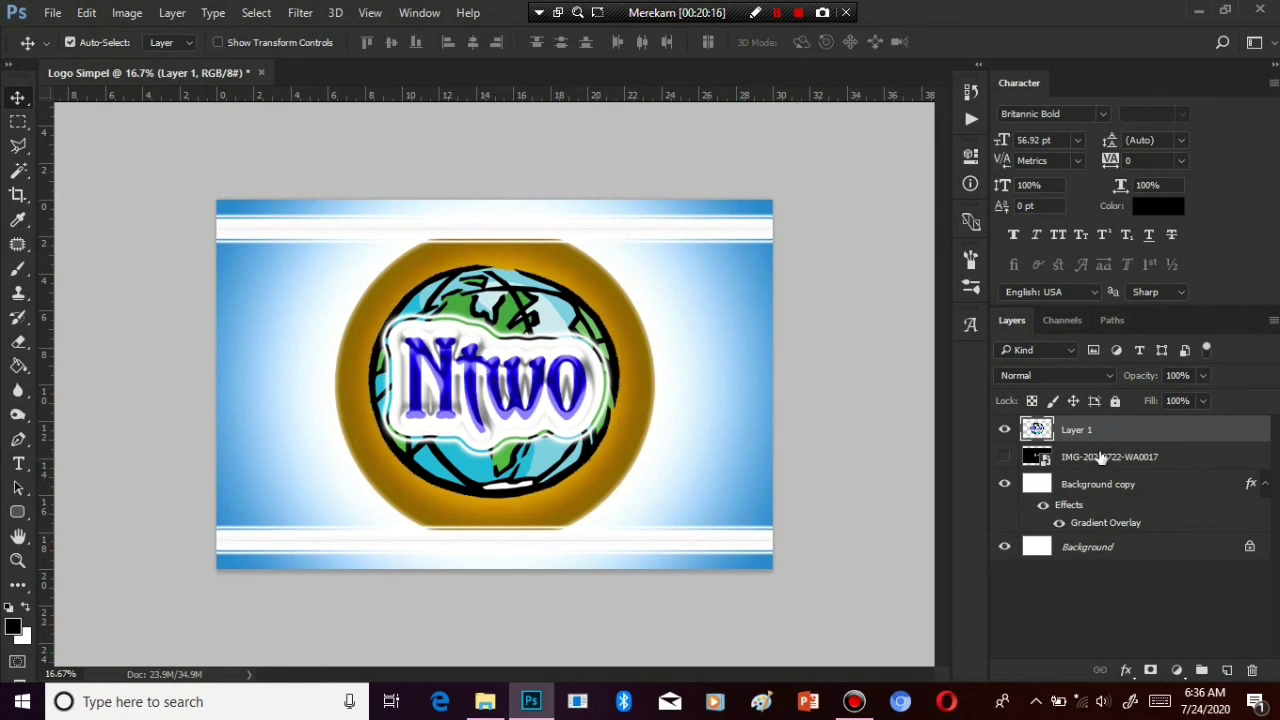
click(1097, 530)
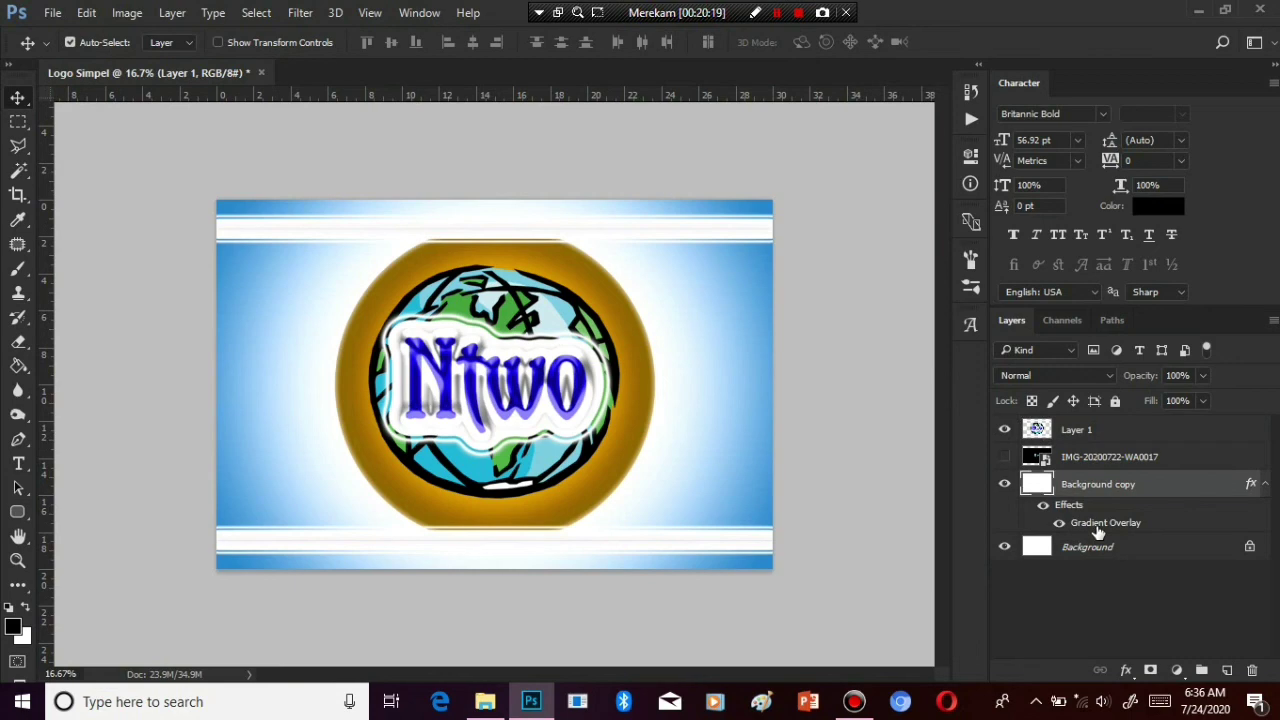
double_click(1097, 530)
click(843, 243)
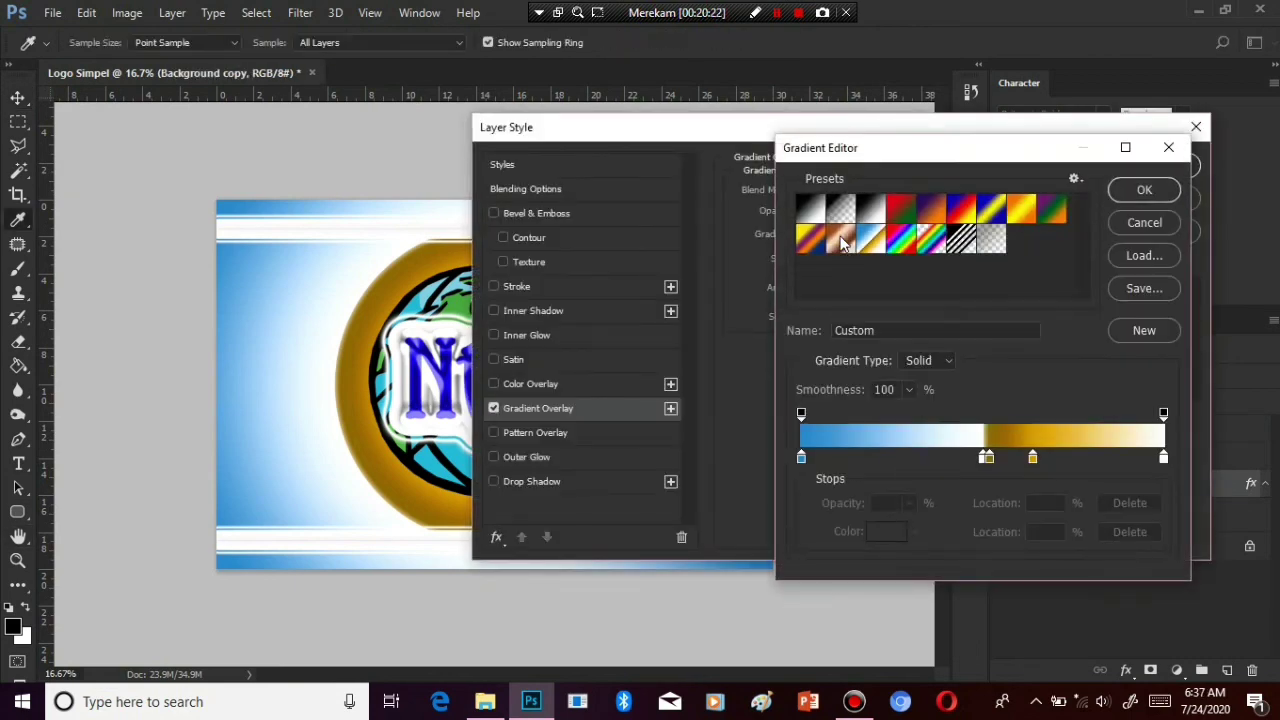
click(986, 457)
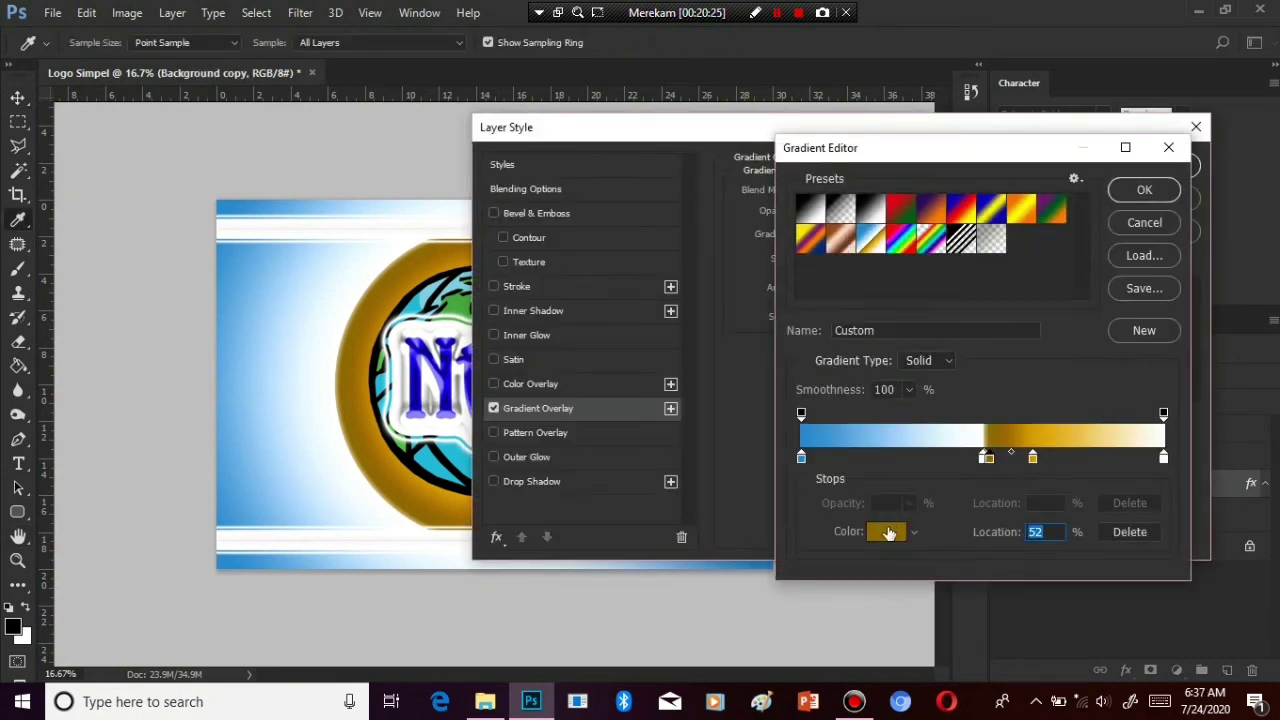
click(886, 531)
click(447, 283)
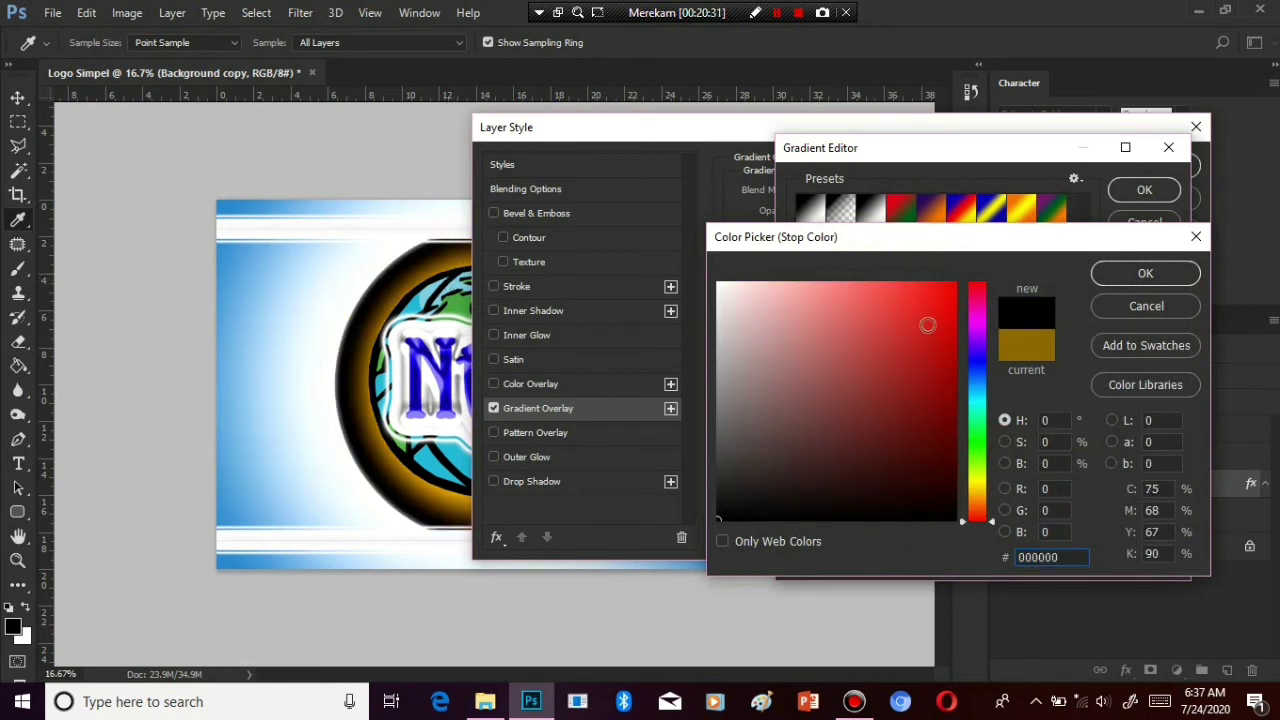
click(1142, 306)
Move the gold stop to 64%, make it black, and apply the gradient overlay
click(1028, 455)
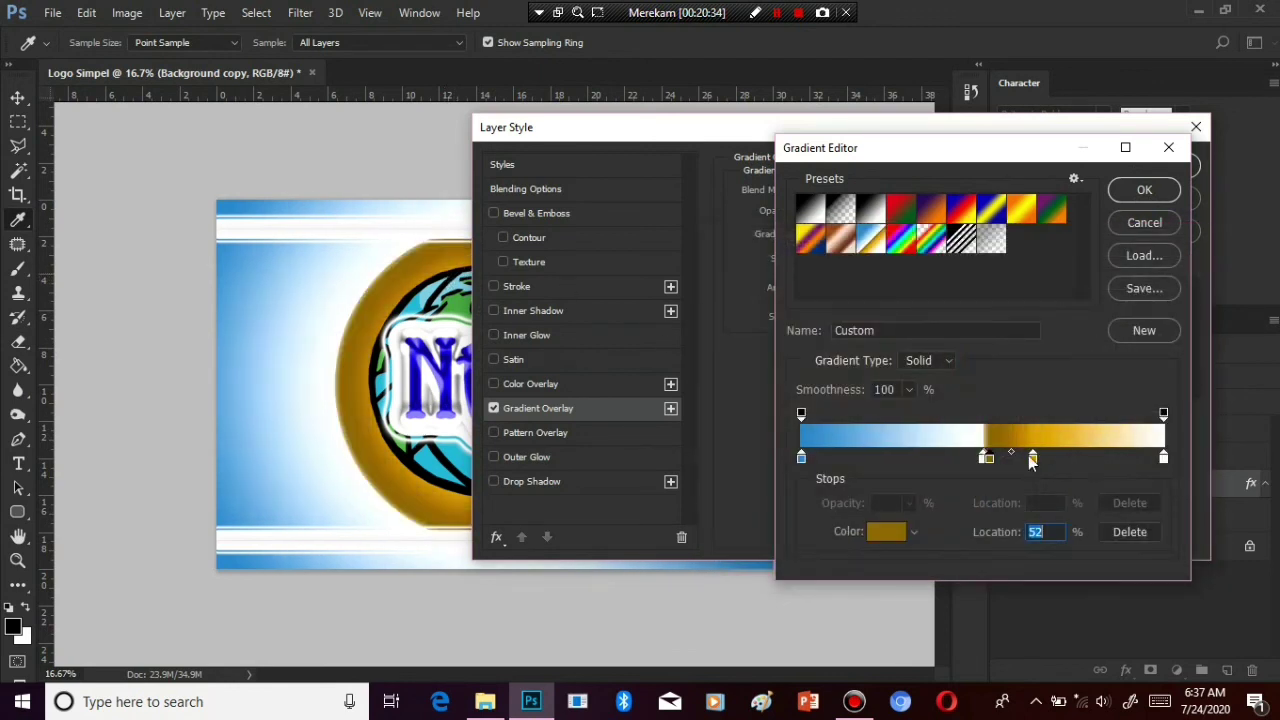
drag(1028, 455, 1038, 460)
click(886, 532)
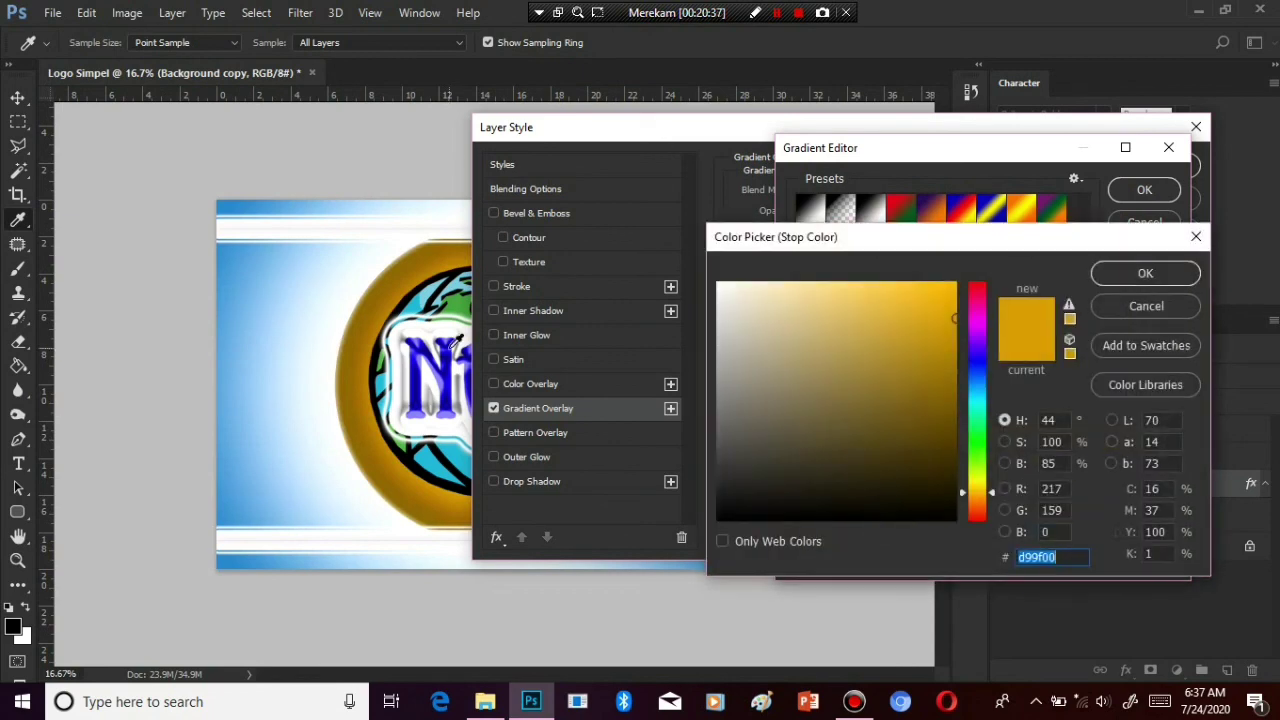
click(412, 297)
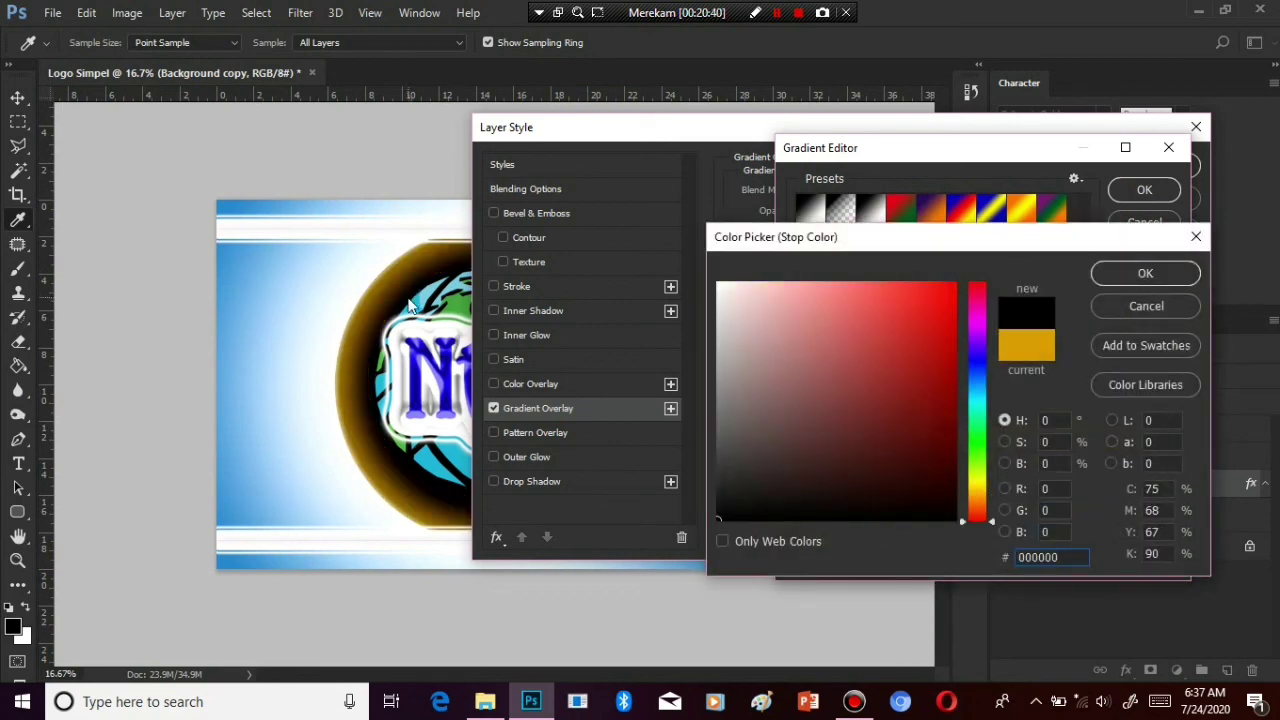
click(1121, 279)
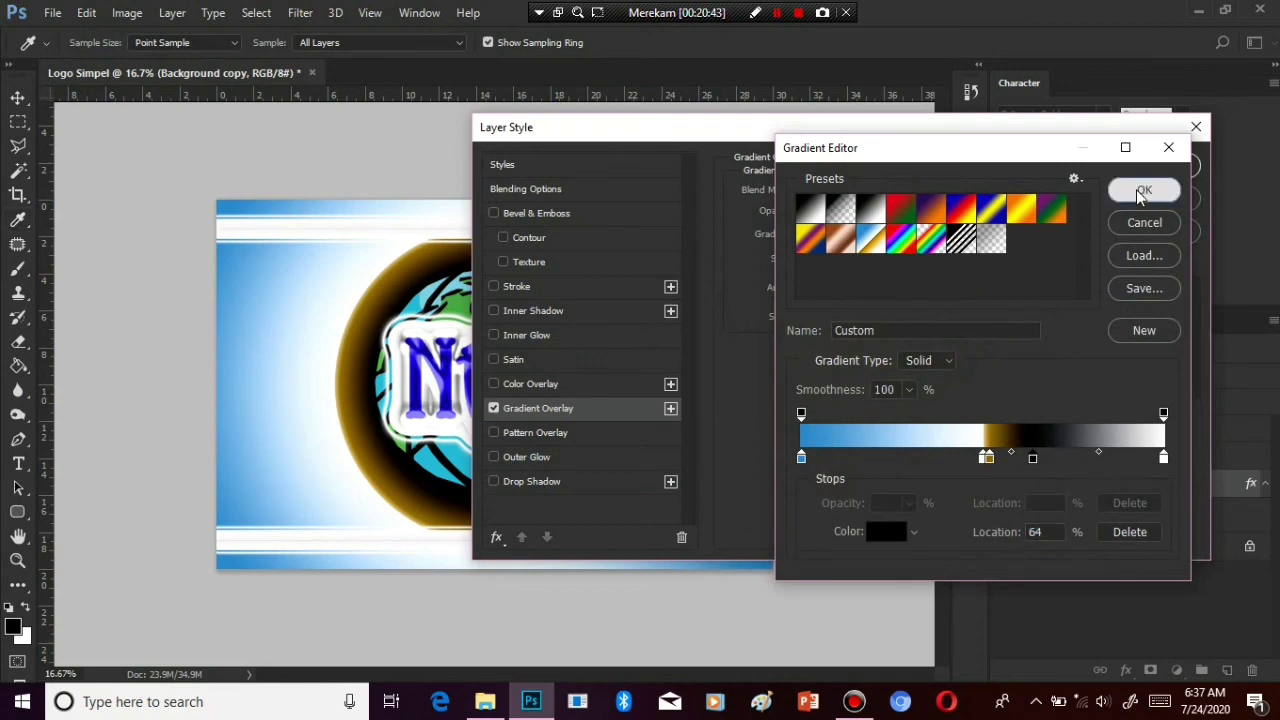
click(1143, 190)
click(1141, 166)
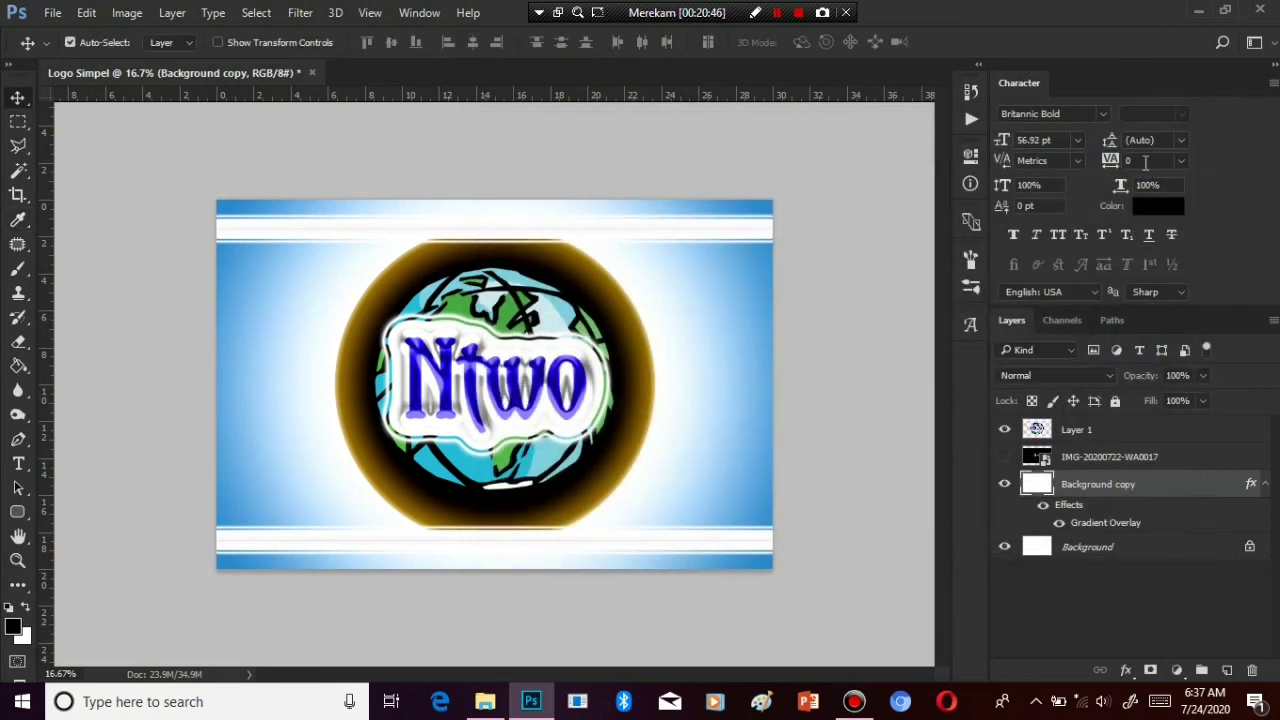
Recolour the 52% brown stop of Background copy's gradient overlay to green
double_click(1095, 523)
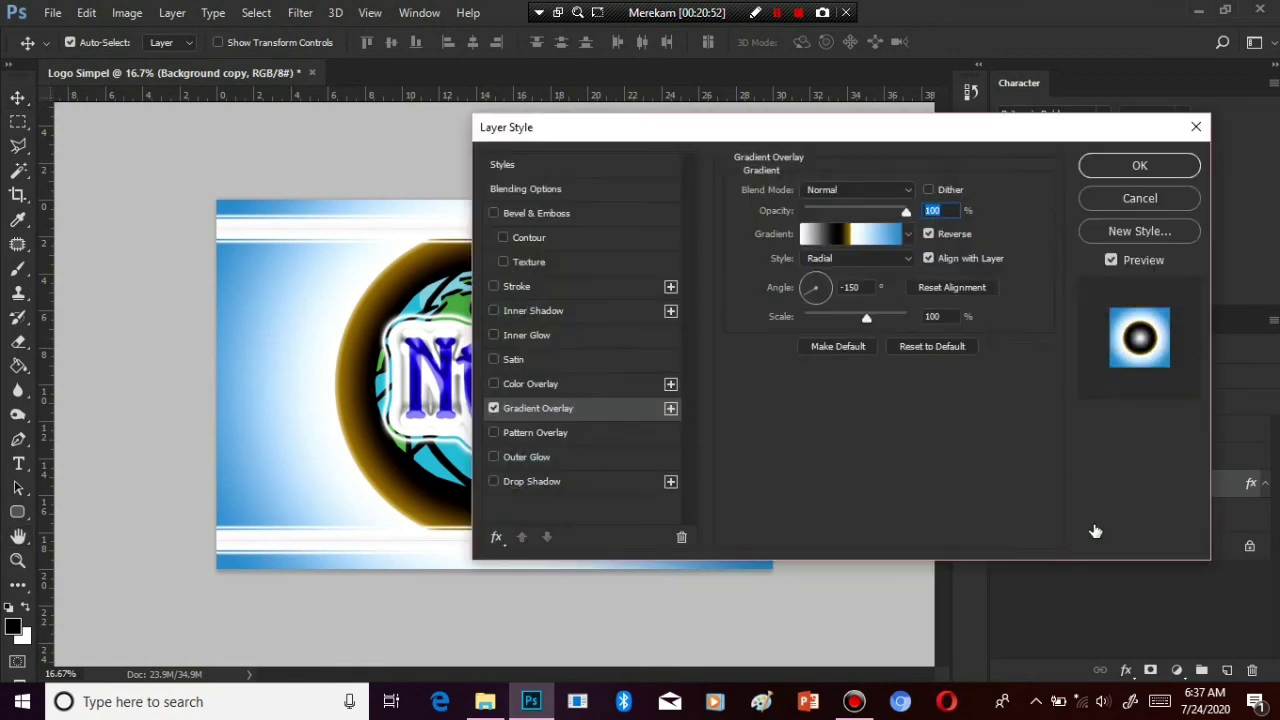
click(833, 234)
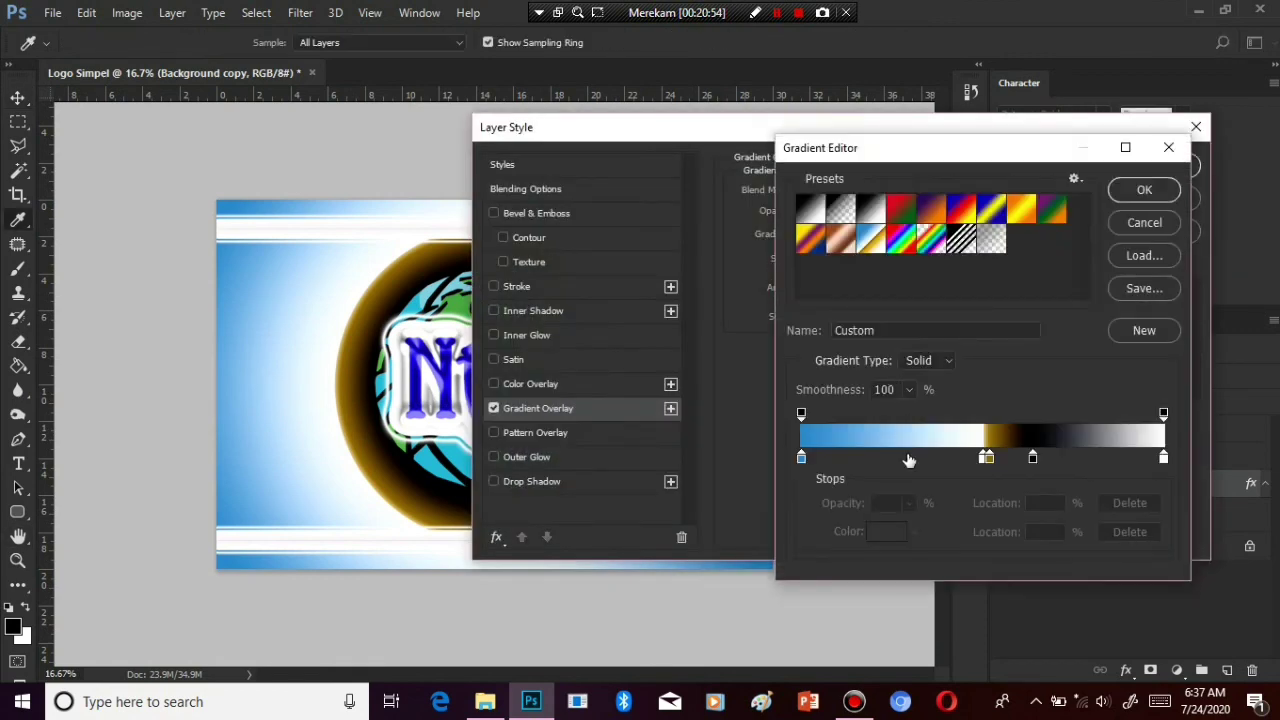
click(988, 457)
click(887, 535)
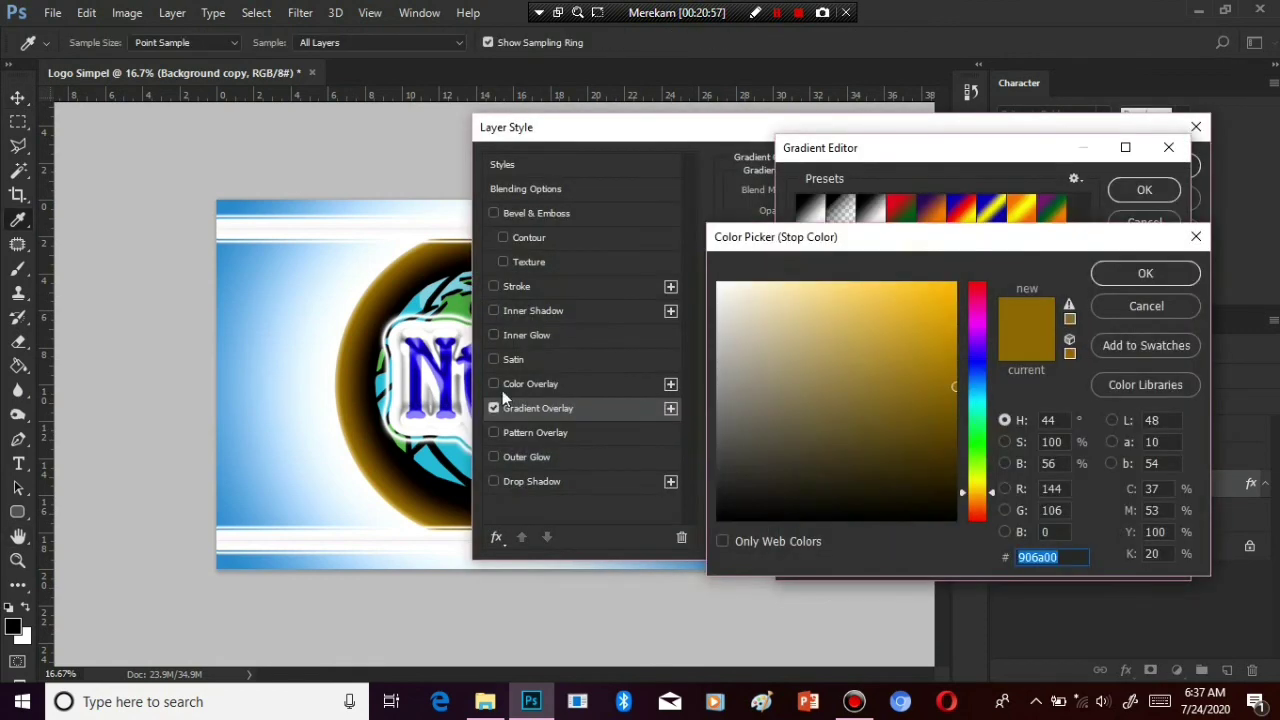
click(352, 262)
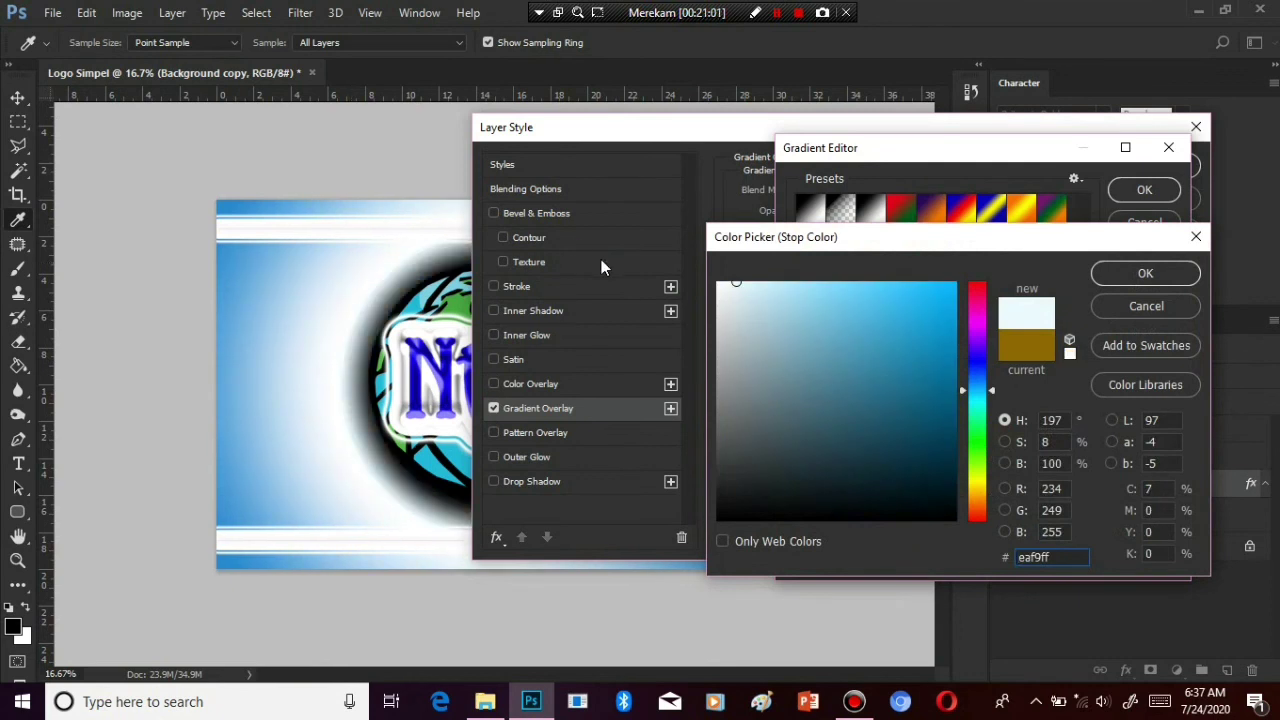
click(459, 306)
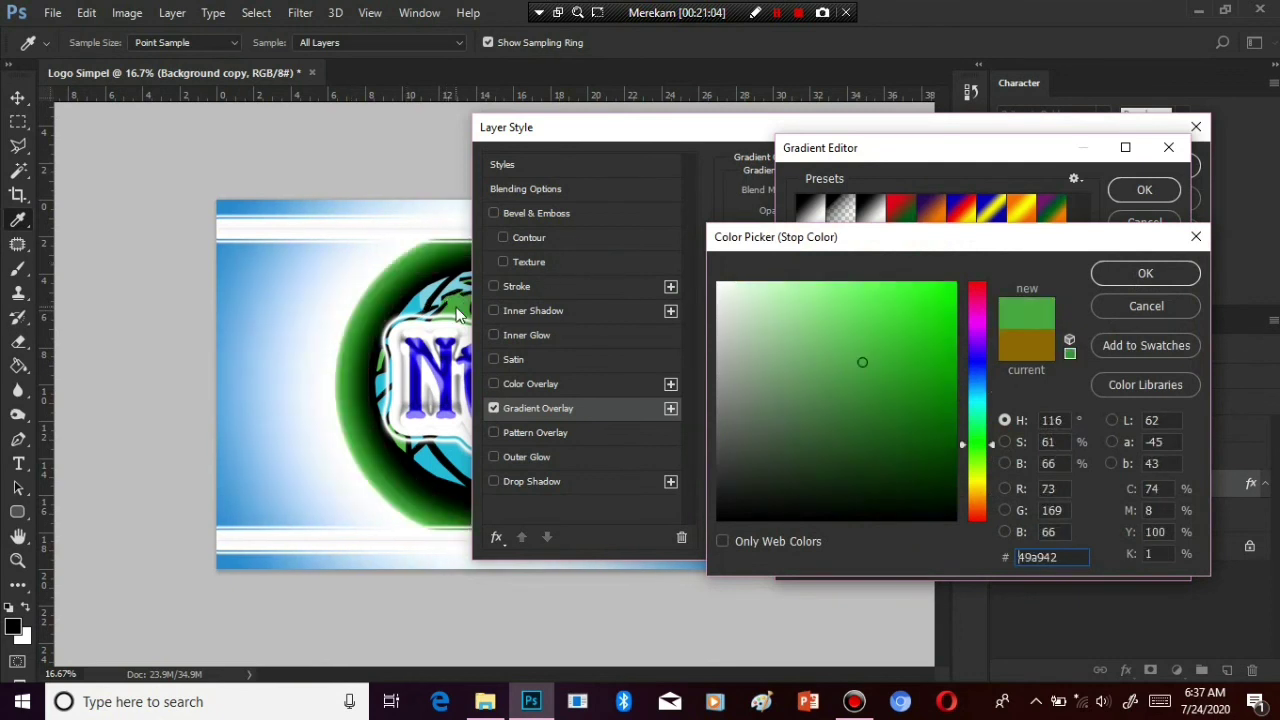
click(1165, 273)
click(1144, 189)
Change the 52% stop to near-white f4fdff and apply the gradient overlay
drag(805, 142, 1083, 146)
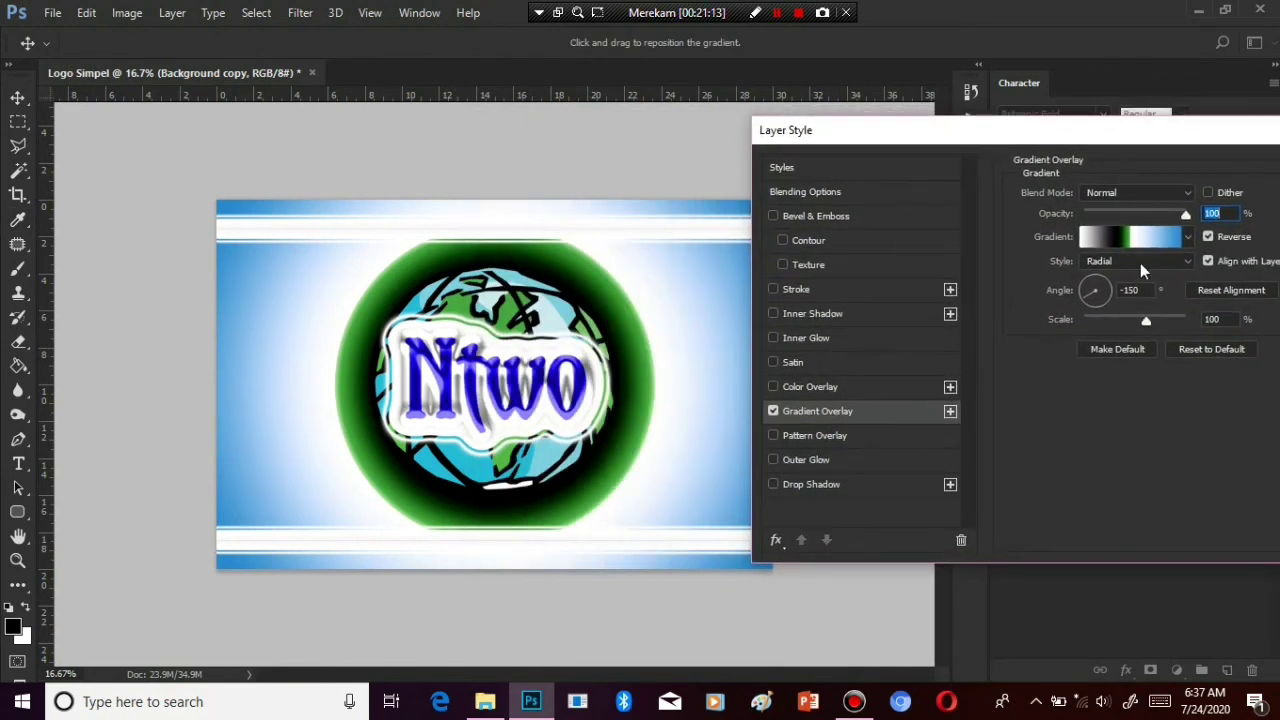
click(1148, 243)
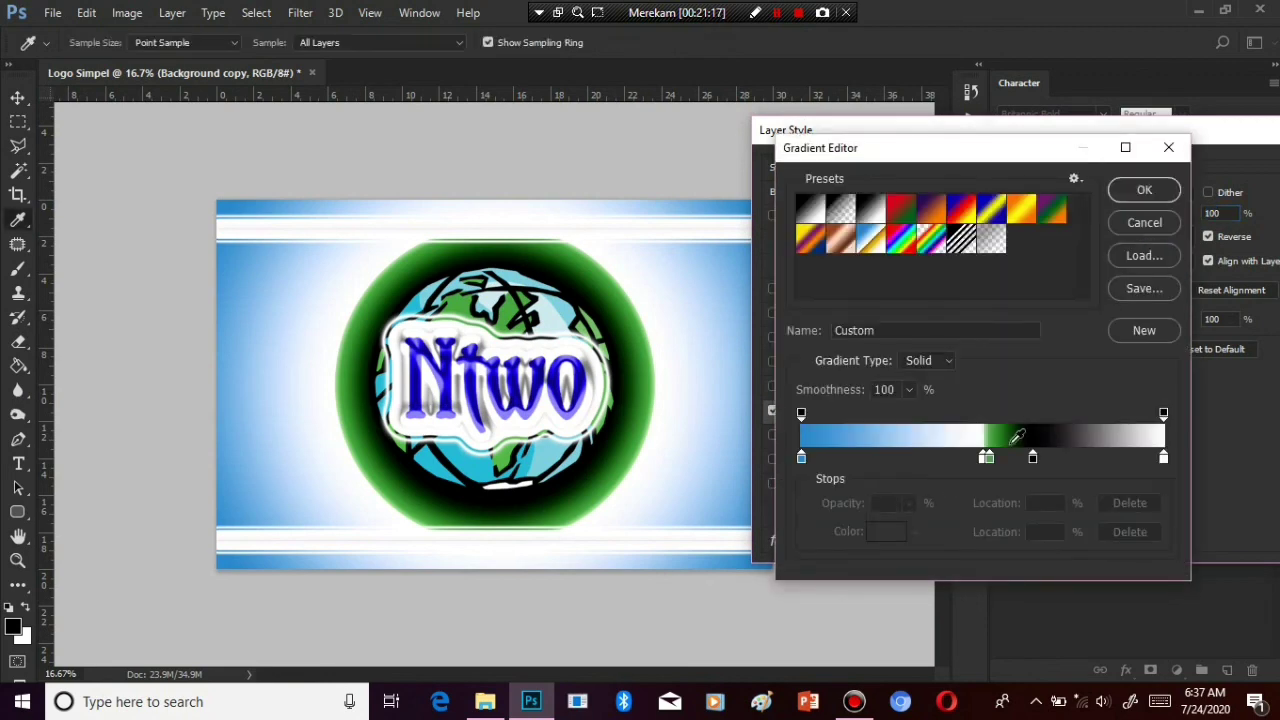
click(987, 457)
click(884, 534)
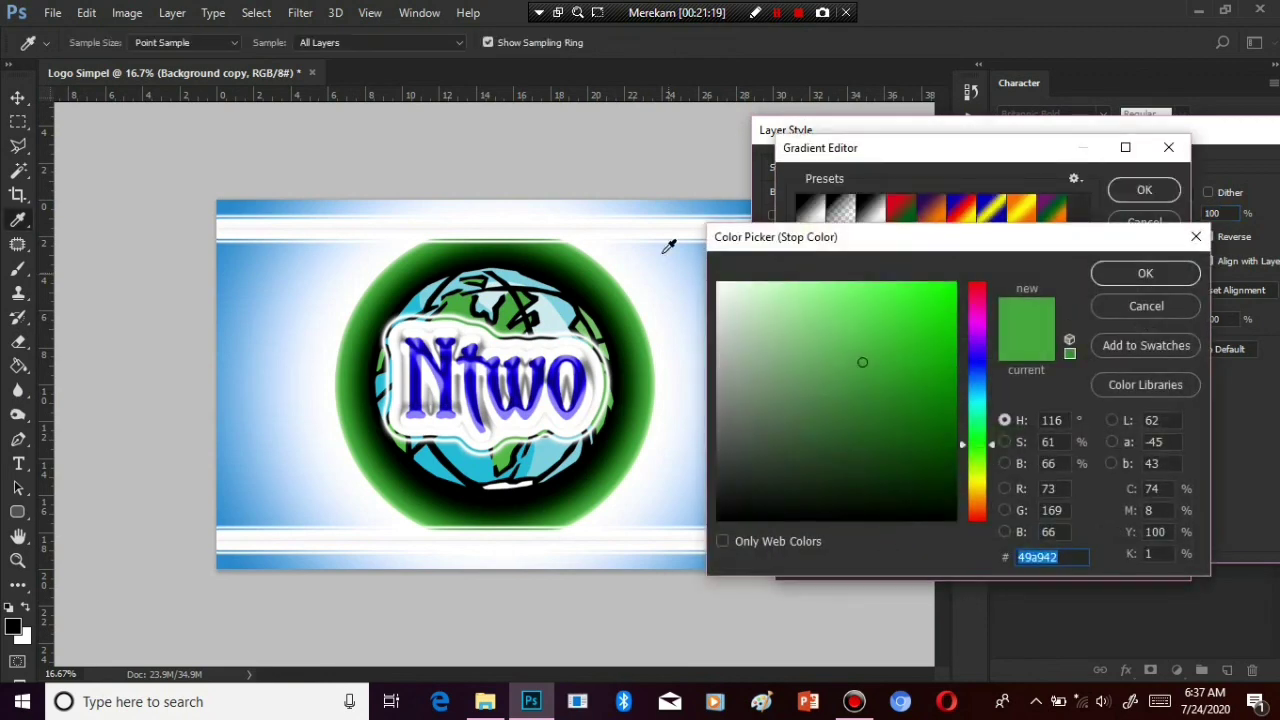
click(634, 258)
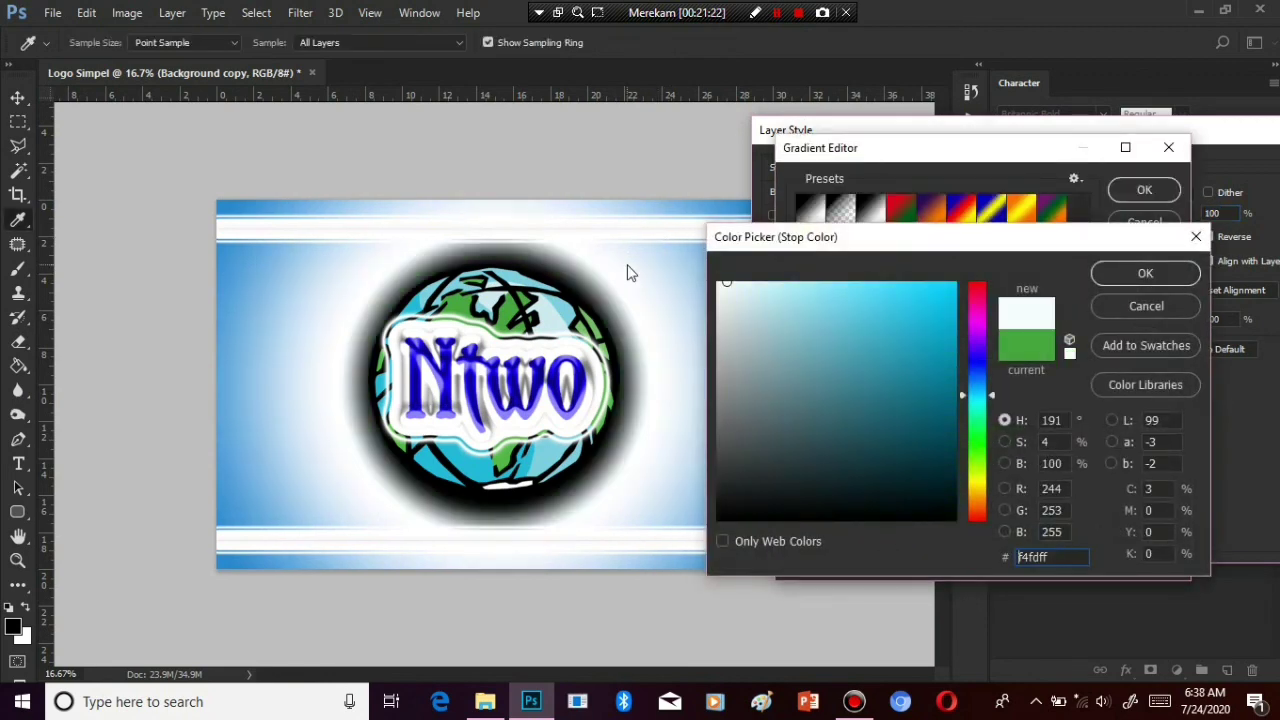
click(1120, 269)
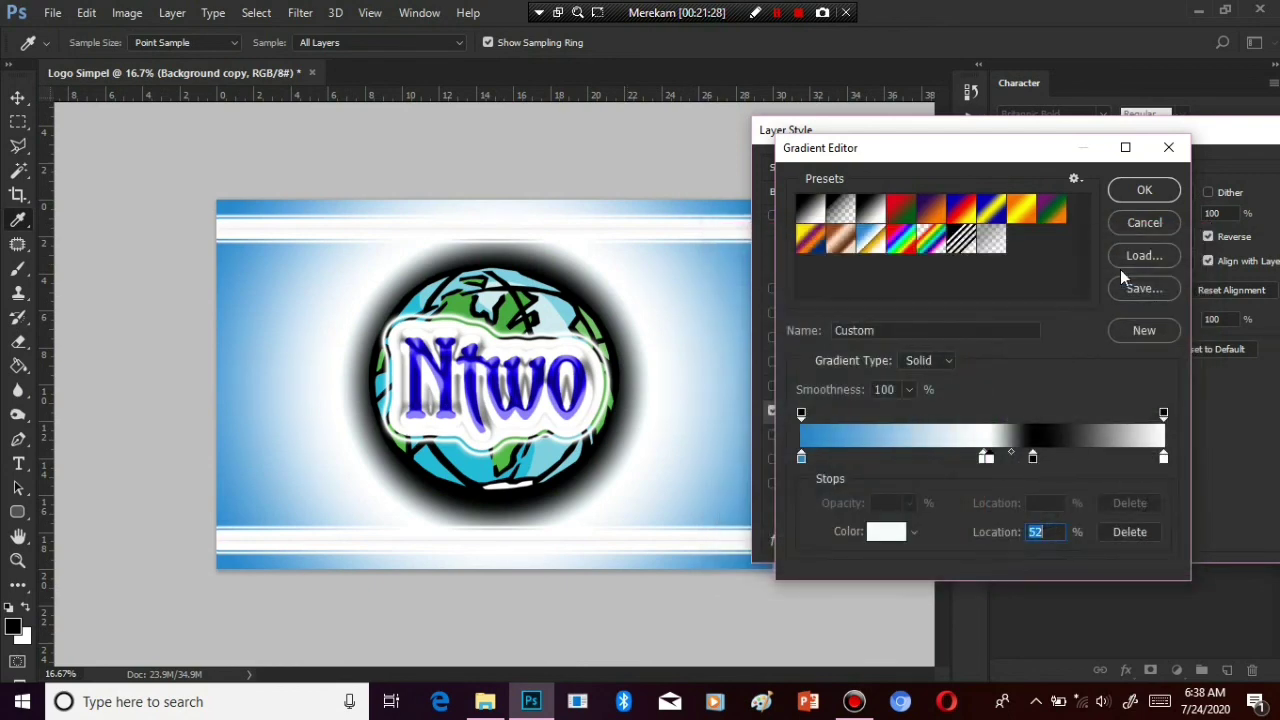
click(1142, 192)
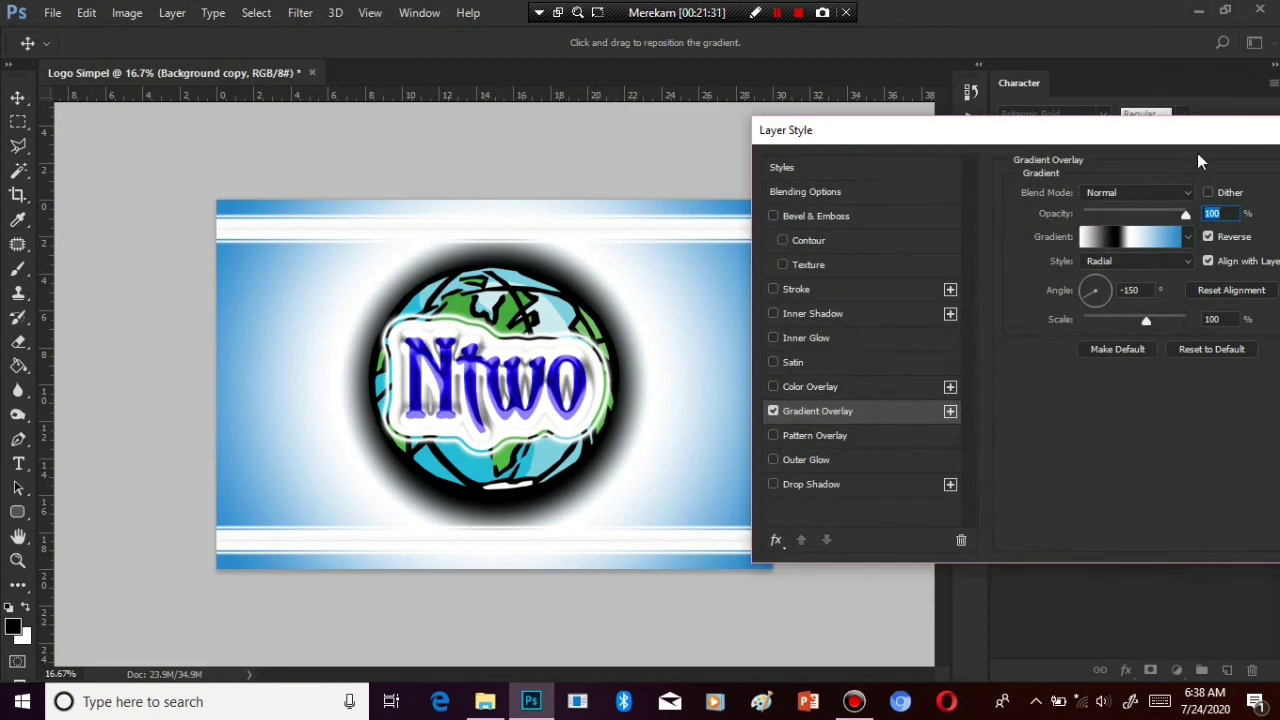
drag(1190, 140, 1011, 204)
click(1241, 233)
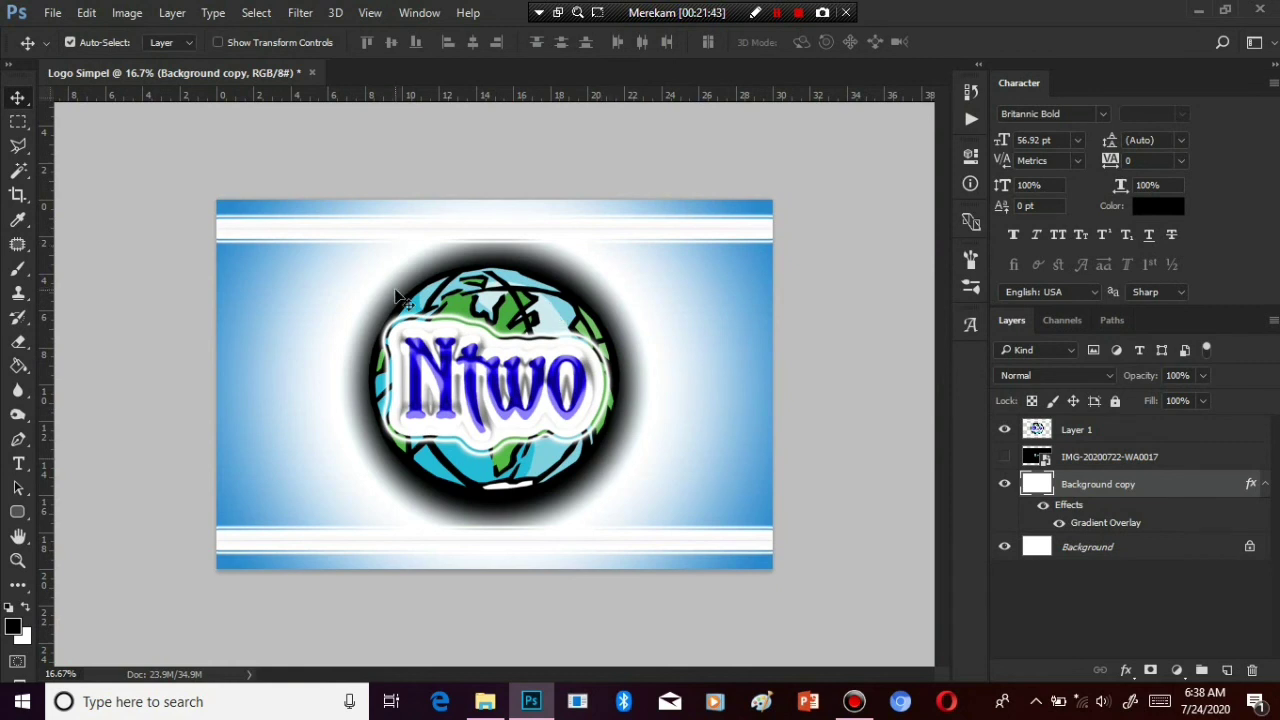
right_click(514, 399)
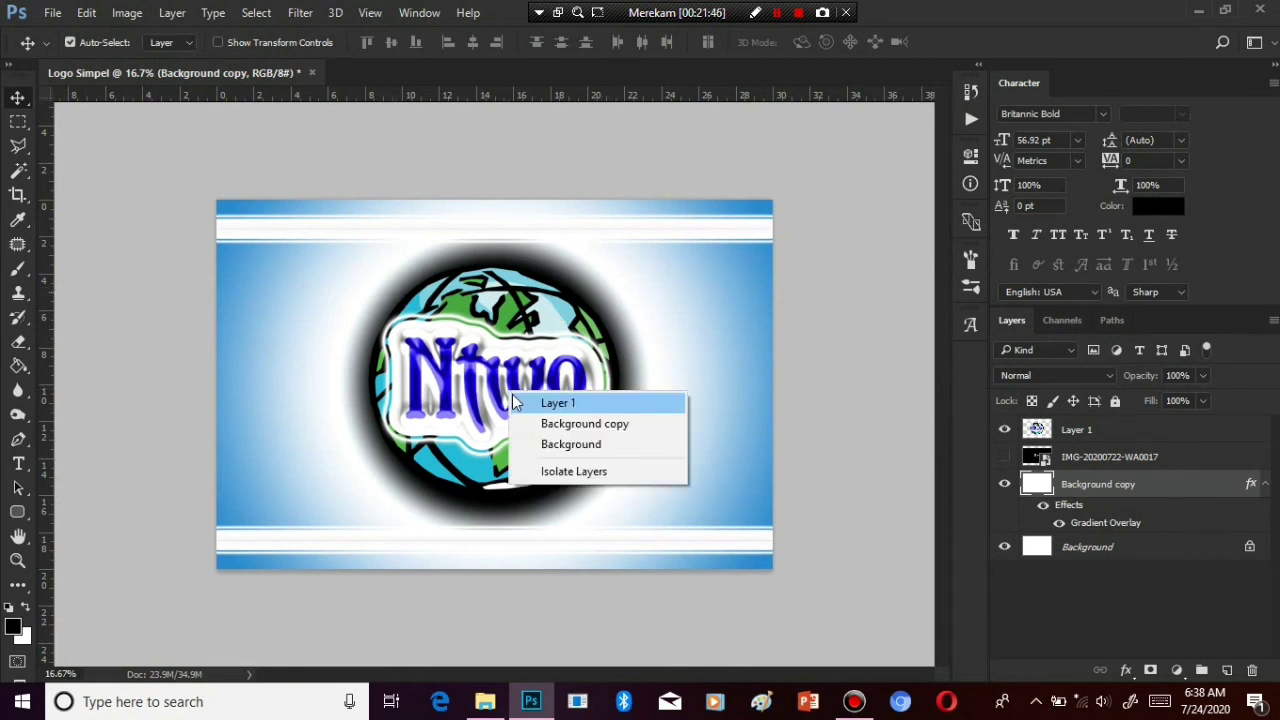
click(557, 404)
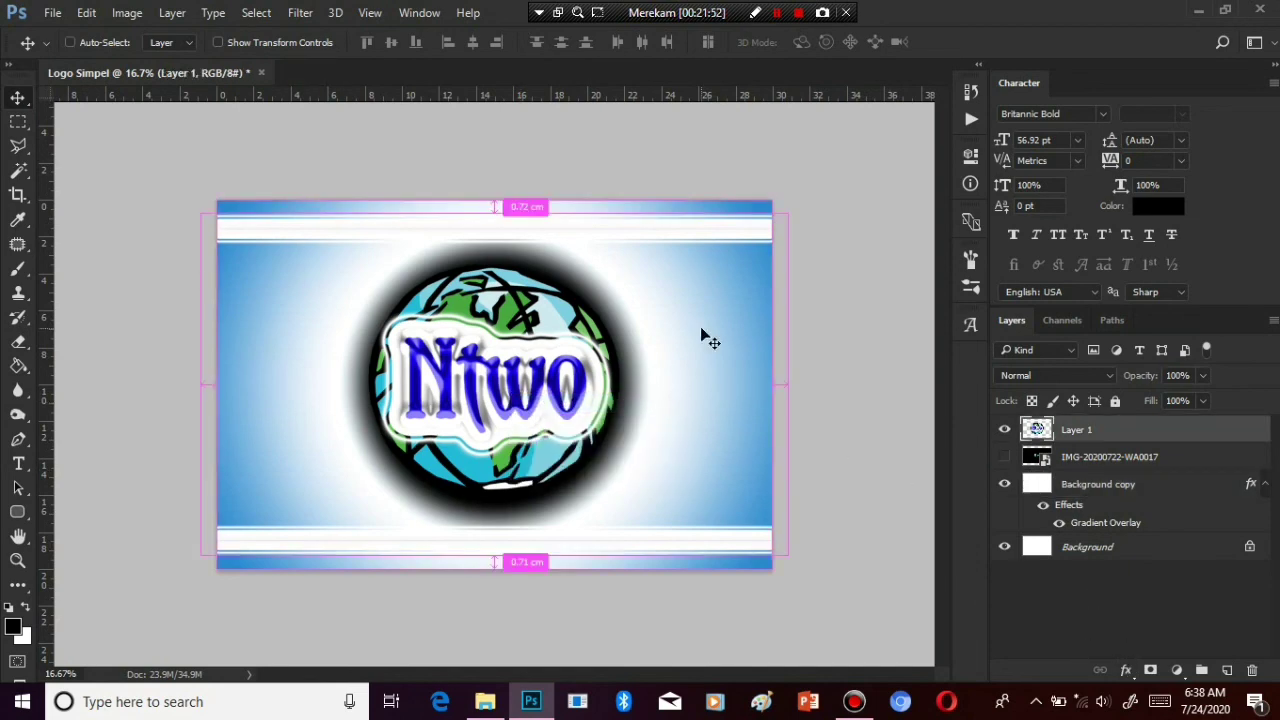
key(ctrl+plus)
key(ctrl+plus)
key(ctrl+plus)
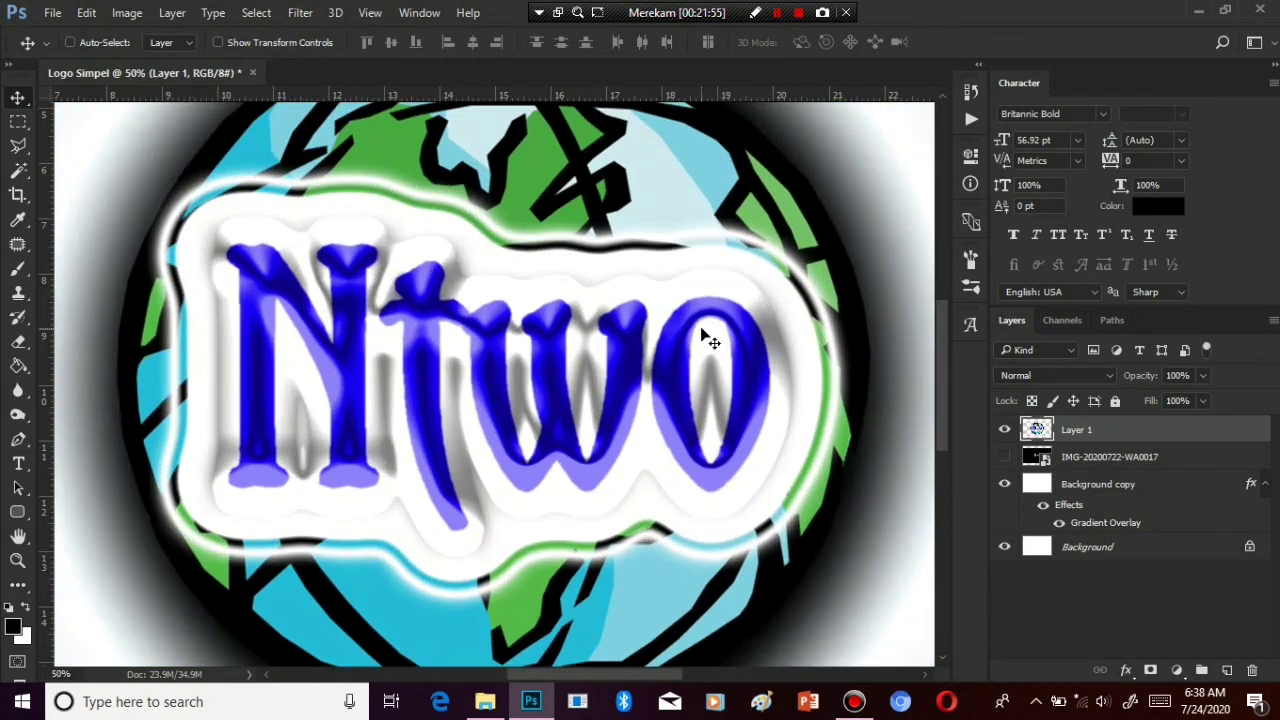
key(ctrl+minus)
key(ctrl+minus)
key(ctrl+minus)
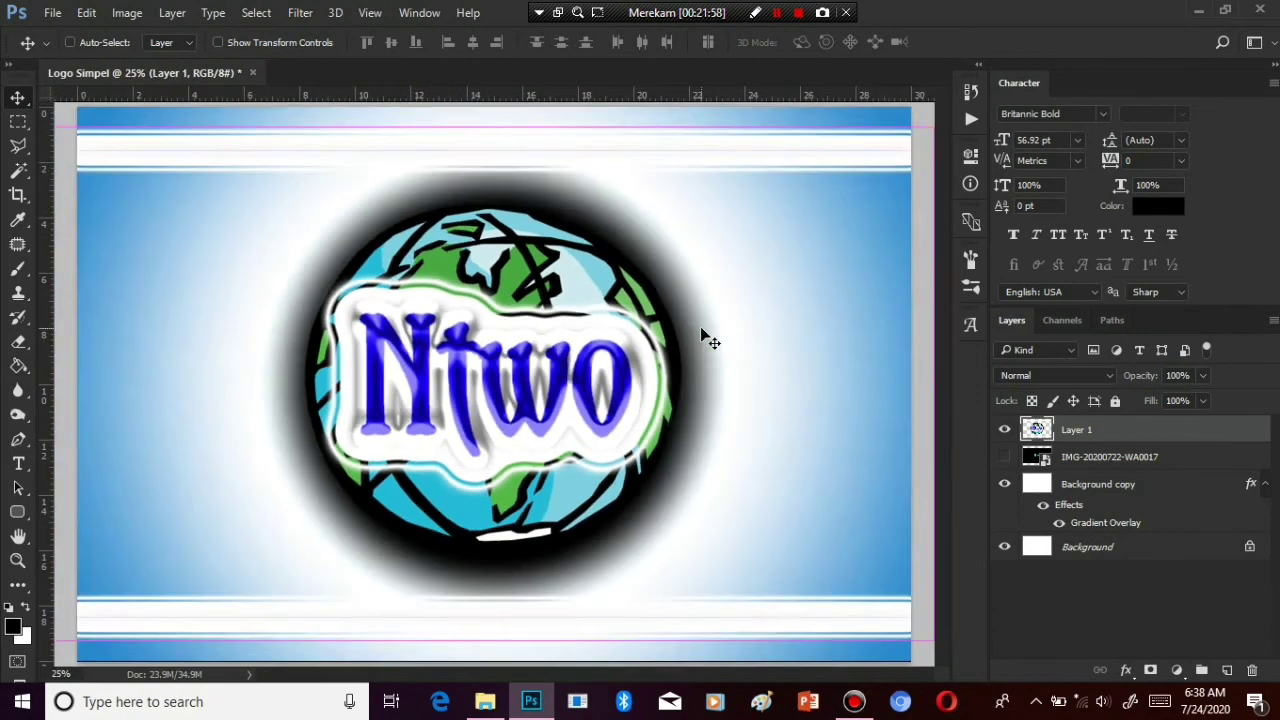
key(ctrl+minus)
key(ctrl+minus)
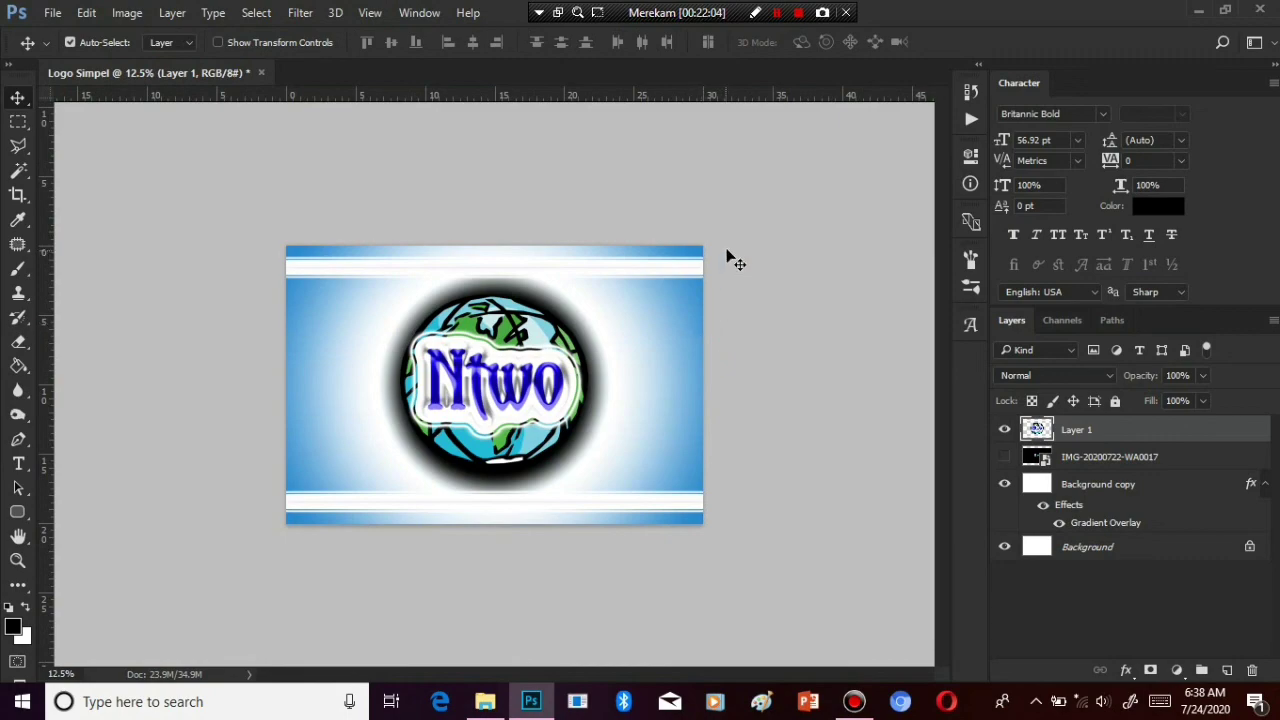
click(798, 12)
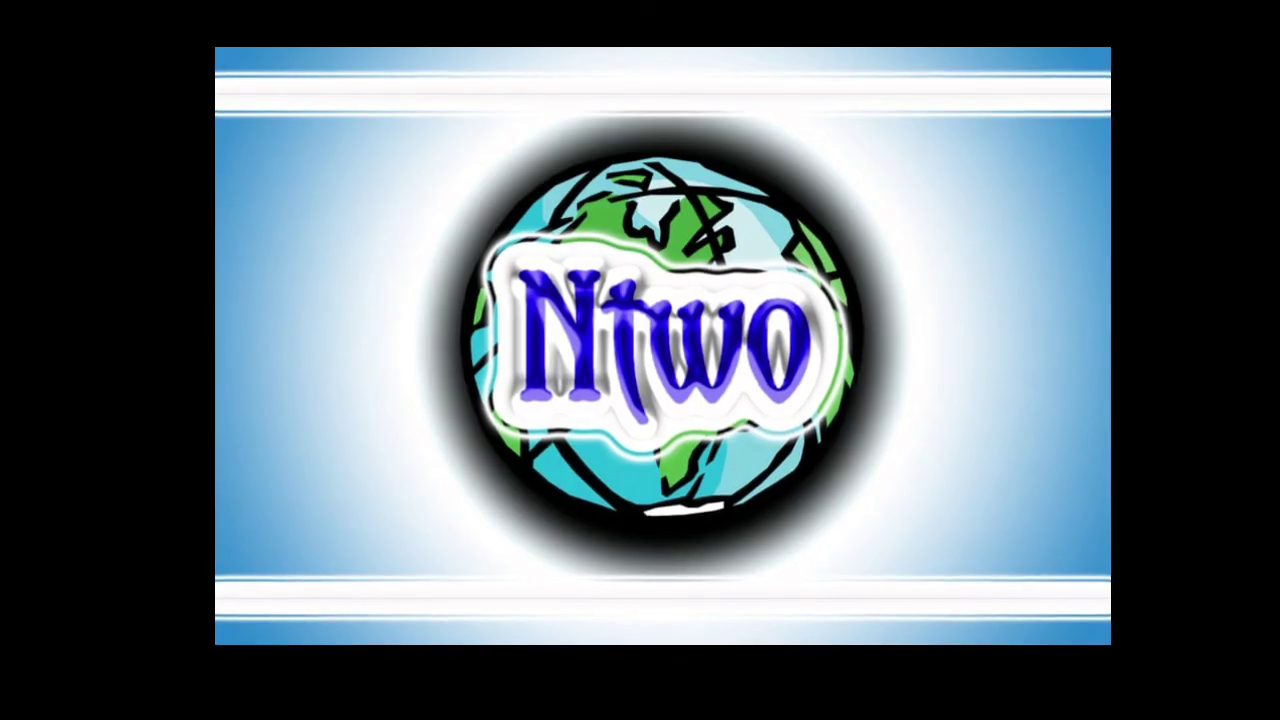